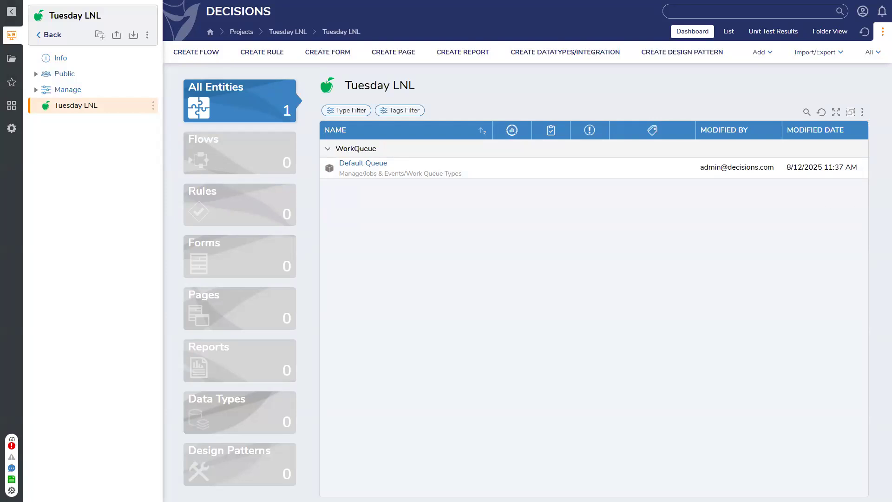
# Create a standard form named Radio Test and search the Toolbox for 'radio buttons'.
pyautogui.click(341, 58)
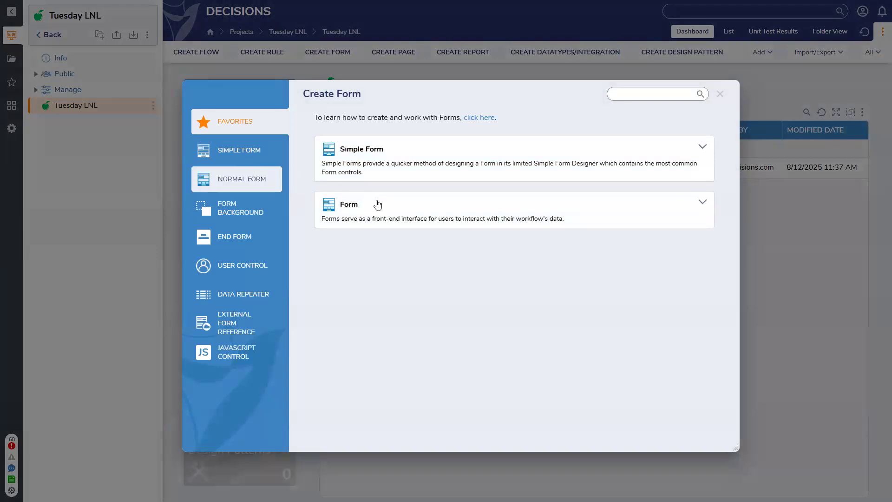
pyautogui.click(381, 205)
pyautogui.write('Radio Test')
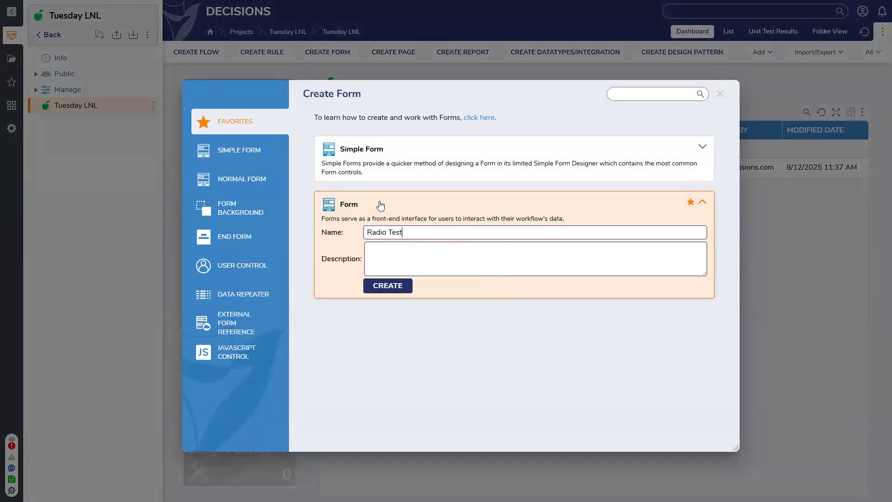
pyautogui.press('Return')
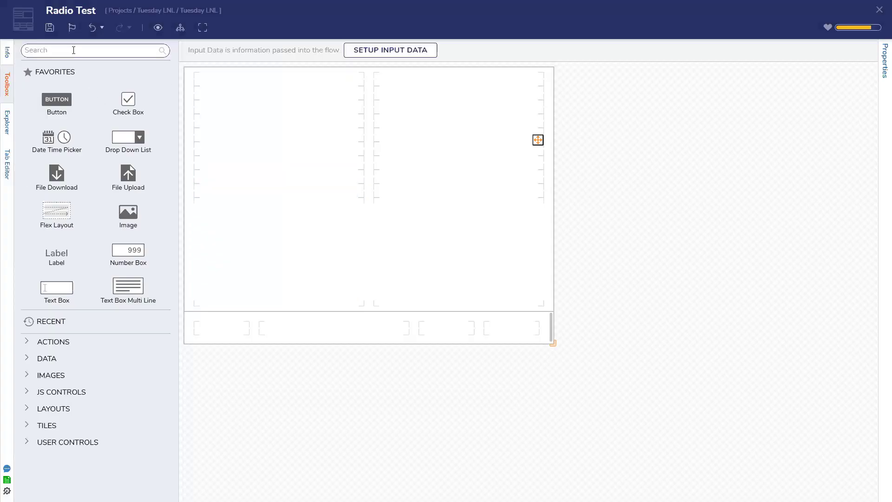
pyautogui.click(73, 50)
pyautogui.write('radio buttons')
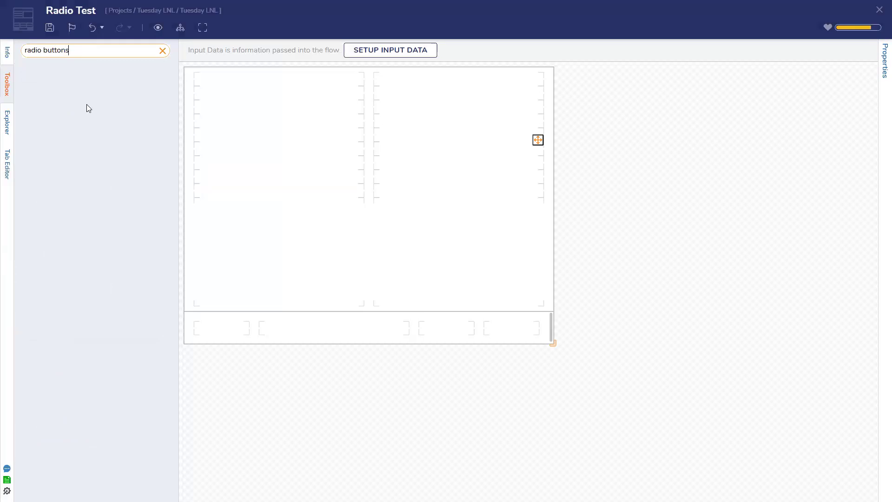
# Place a Radio Button List named Radio in the form's left cell and stretch it.
pyautogui.press('BackSpace')
pyautogui.moveTo(257, 183); pyautogui.dragTo(283, 199)
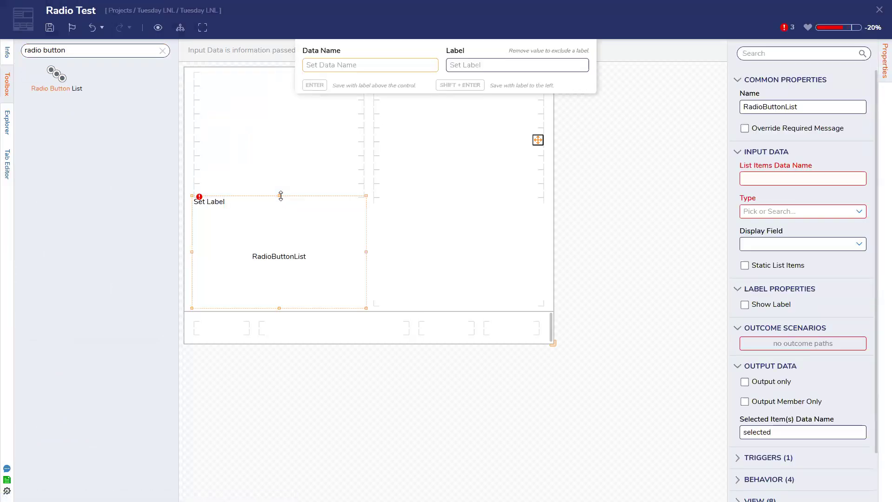
pyautogui.write('Radio')
pyautogui.press('Return')
pyautogui.moveTo(278, 116); pyautogui.dragTo(278, 71)
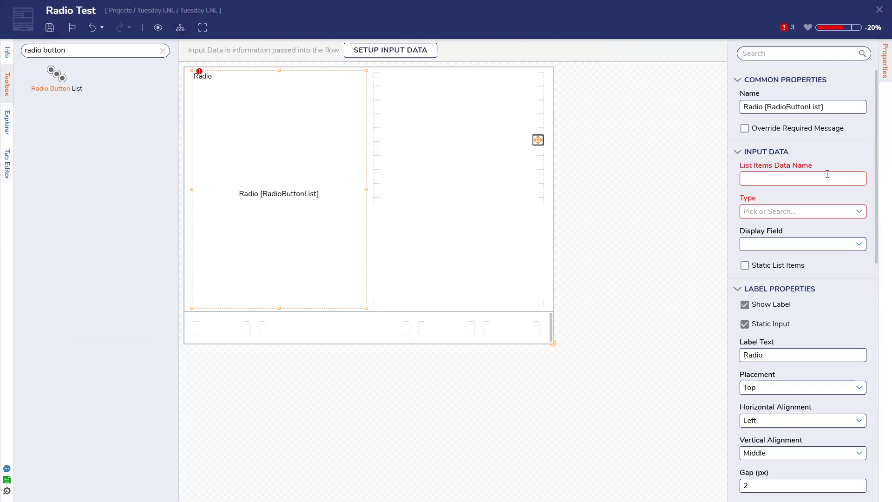
# Give the Radio list String-typed static items 1, 2, 3, 4 and 5.
pyautogui.click(845, 177)
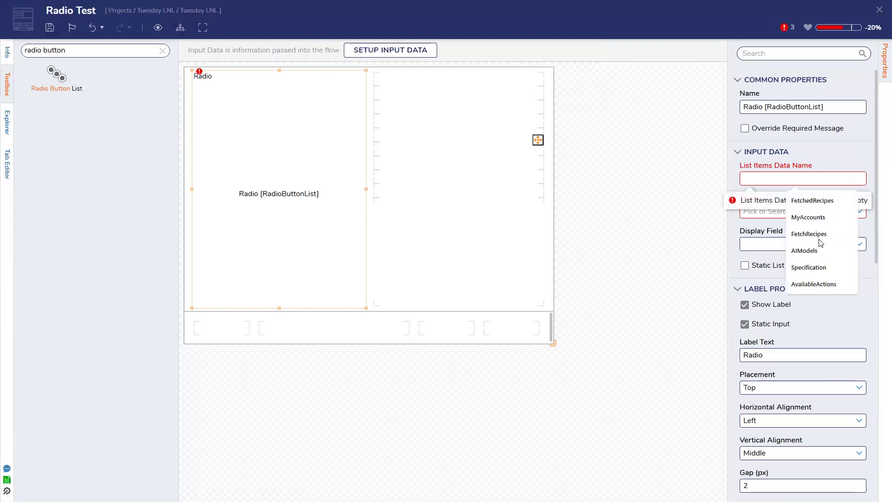
pyautogui.click(808, 267)
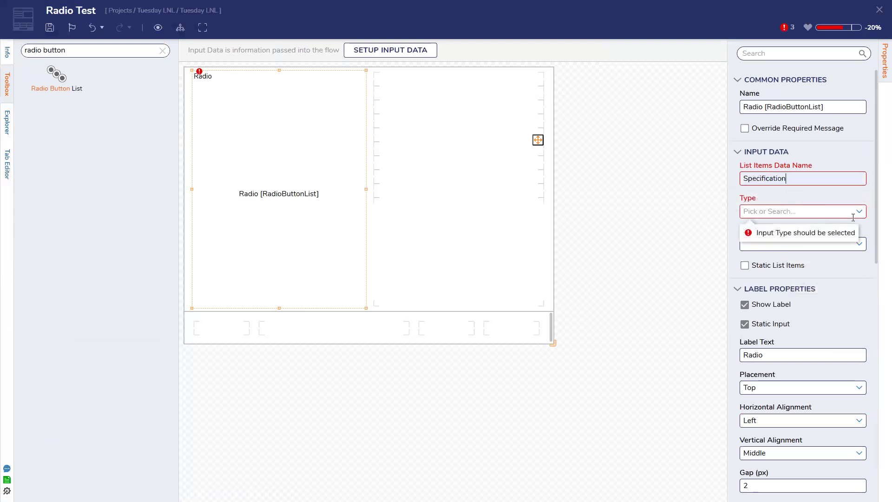
pyautogui.click(860, 212)
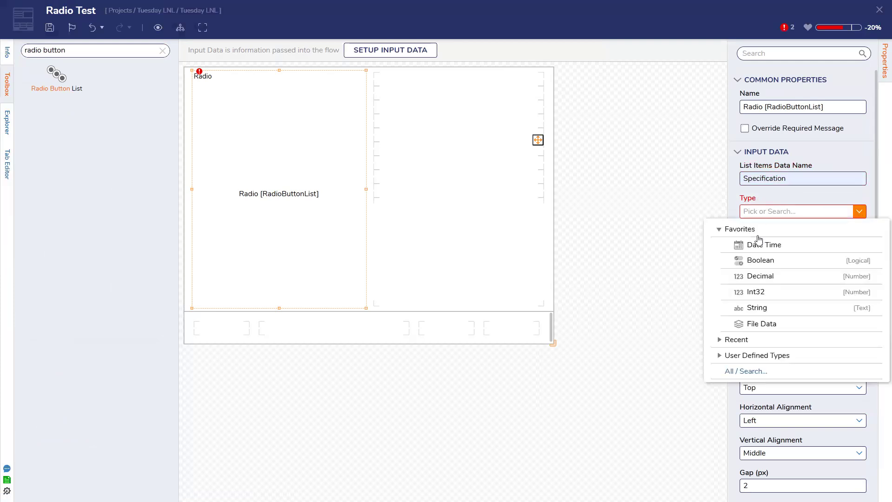
pyautogui.click(772, 311)
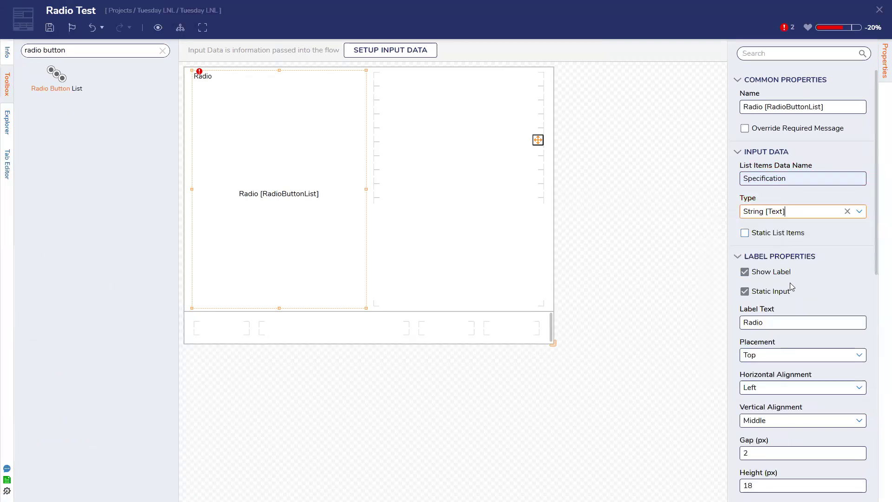
pyautogui.click(772, 233)
pyautogui.click(776, 201)
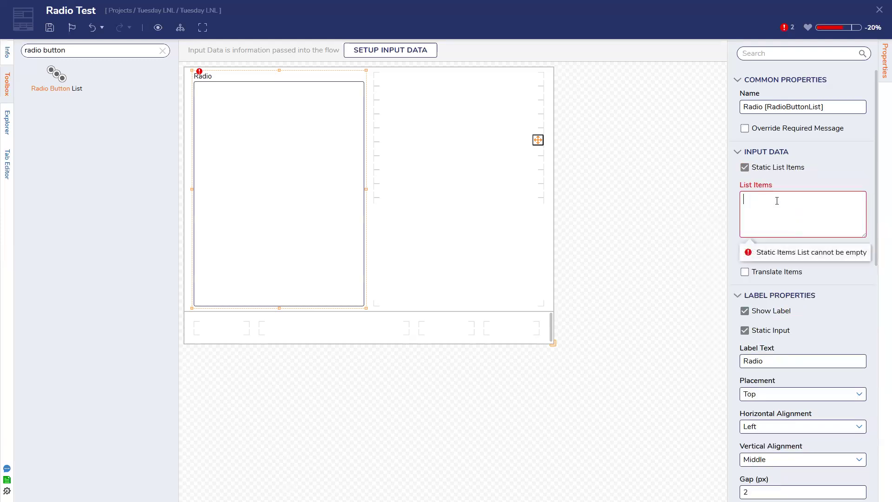
pyautogui.write('1 2 3 4 5')
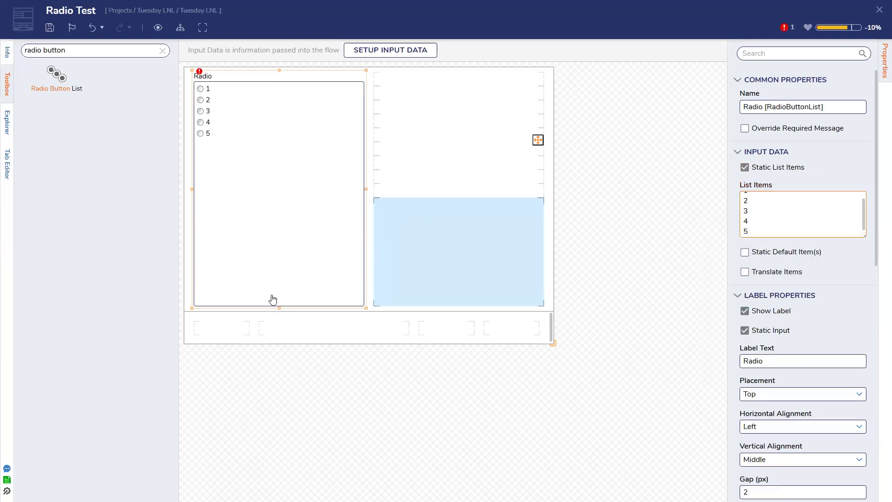
# Shorten the Radio list to fit its five options and save the form with Ctrl+S.
pyautogui.moveTo(277, 308); pyautogui.dragTo(281, 157)
pyautogui.click(309, 116)
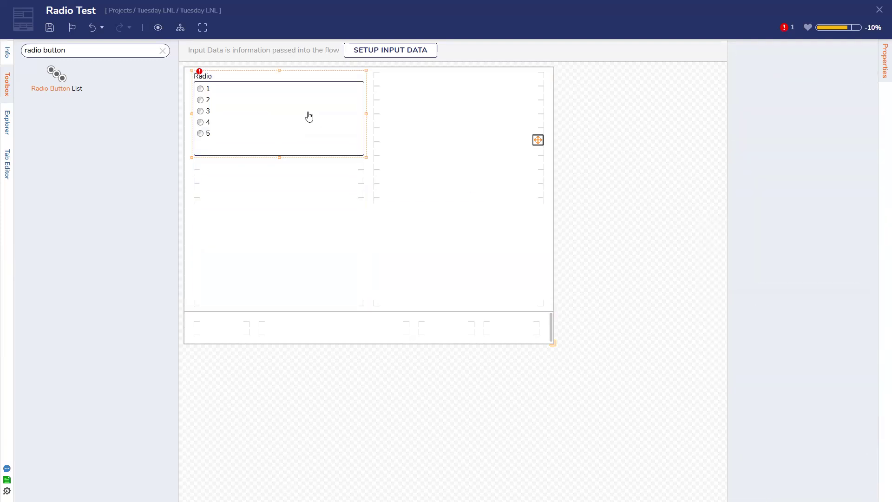
pyautogui.scroll(-10, 763, 316)
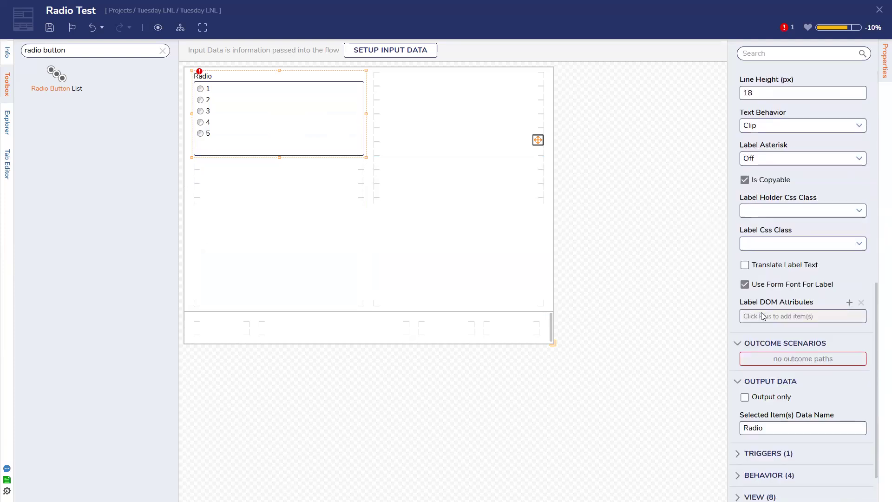
pyautogui.click(242, 122)
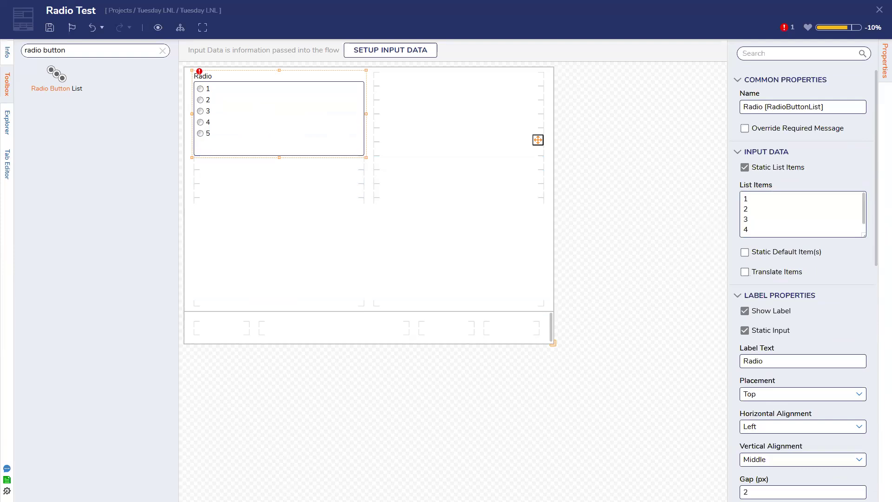
pyautogui.hotkey('ctrl', 's')
# Confirm SAVE in the Save Form dialog for Radio Test.
pyautogui.click(562, 297)
# Place a Check Box List named Checkbox in the right cell and stretch it to the top.
pyautogui.click(163, 50)
pyautogui.click(76, 51)
pyautogui.write('checkbox')
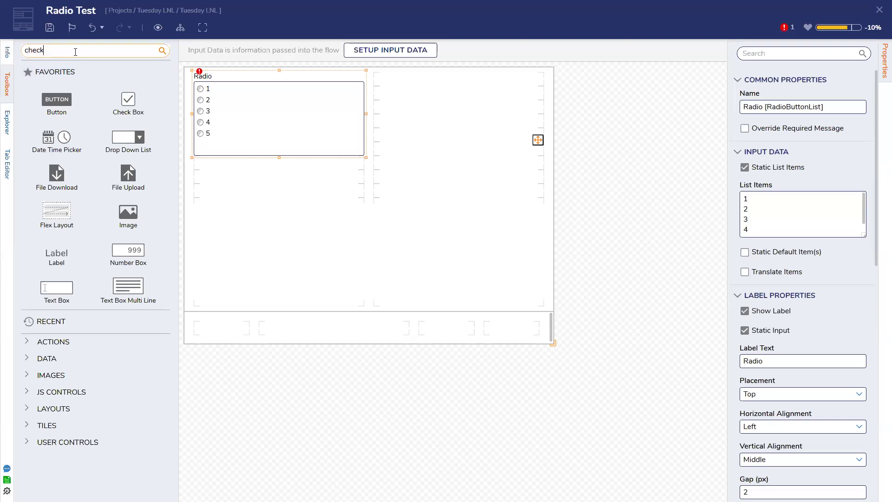
pyautogui.click(43, 50)
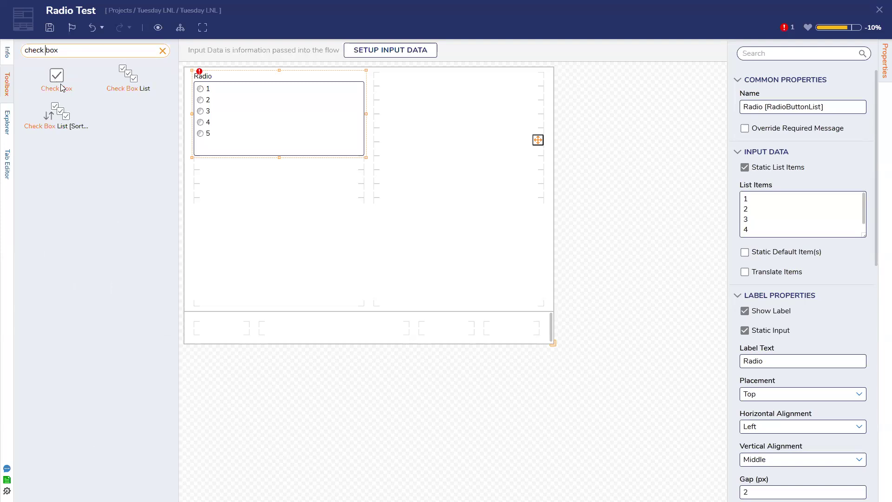
pyautogui.moveTo(128, 76); pyautogui.dragTo(437, 154)
pyautogui.write('Checkbox')
pyautogui.press('Return')
pyautogui.moveTo(458, 143); pyautogui.dragTo(458, 87)
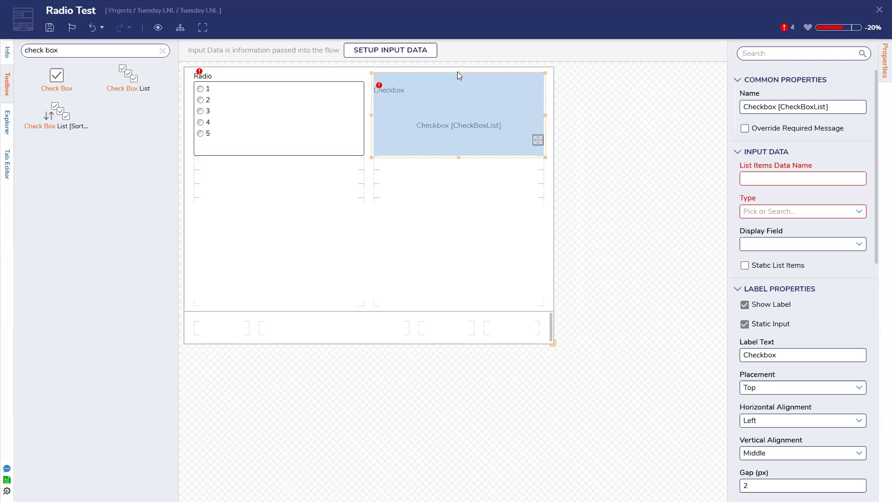
# Give the Checkbox list static items A, B, C, D and E.
pyautogui.click(818, 179)
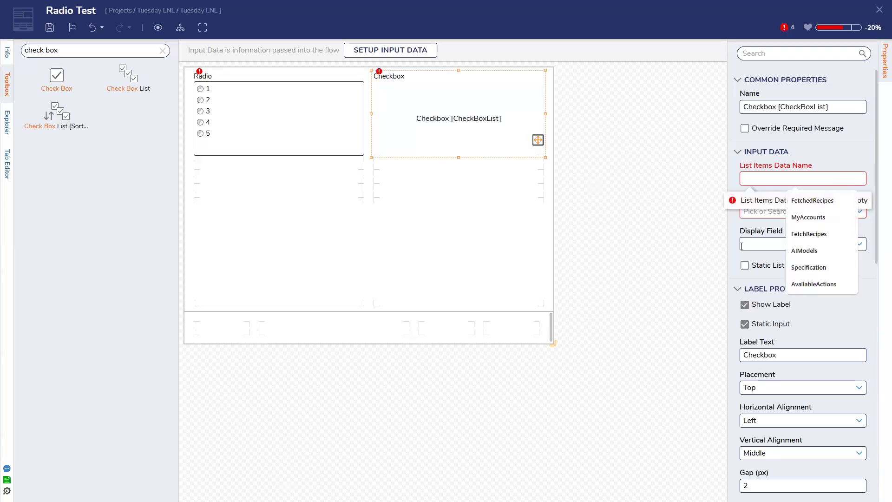
pyautogui.click(745, 265)
pyautogui.click(851, 210)
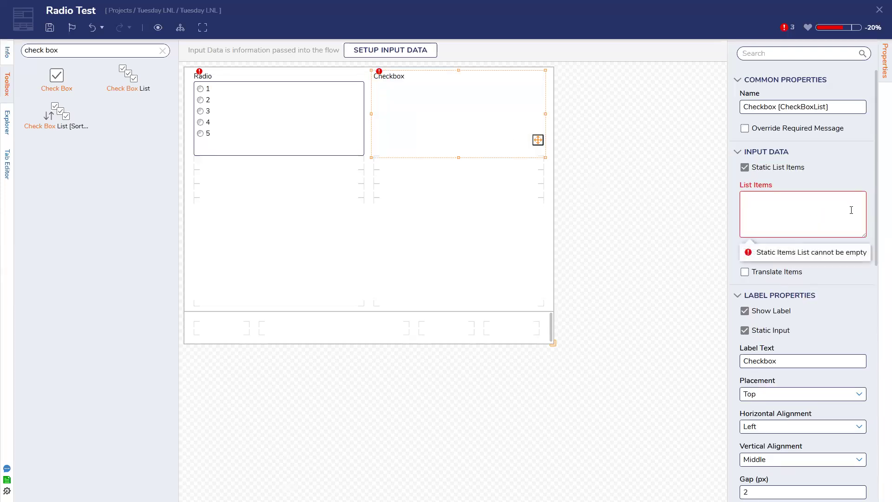
pyautogui.write('A ')
pyautogui.write('B')
pyautogui.press('Return')
pyautogui.write('C')
pyautogui.press('Return')
pyautogui.write('D')
pyautogui.press('Return')
pyautogui.write('E')
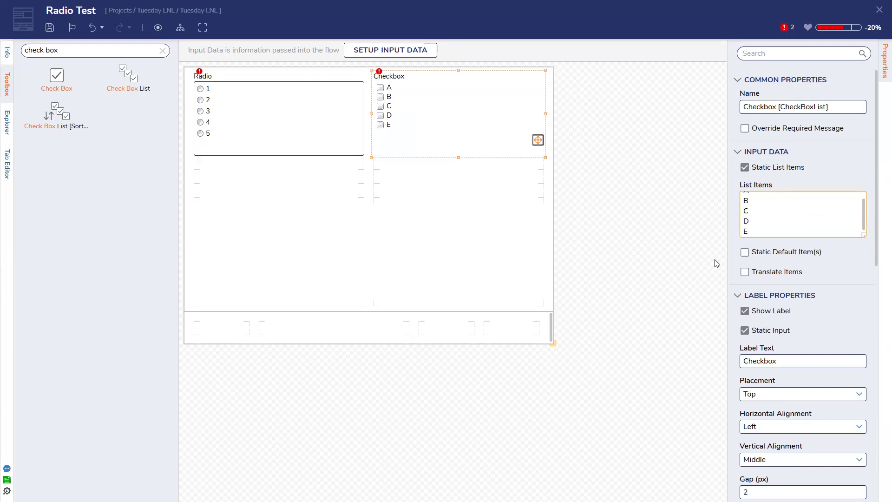
# Save the form with the new Checkbox list.
pyautogui.click(717, 264)
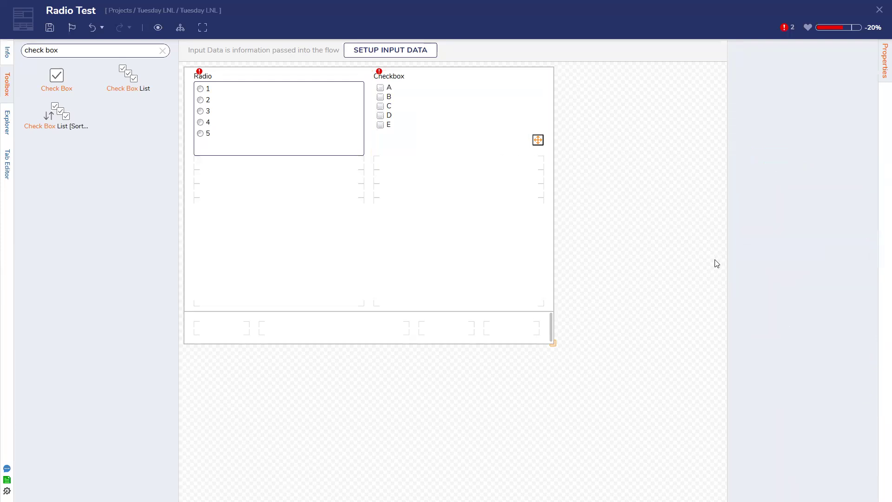
pyautogui.click(436, 130)
pyautogui.scroll(-10, 747, 332)
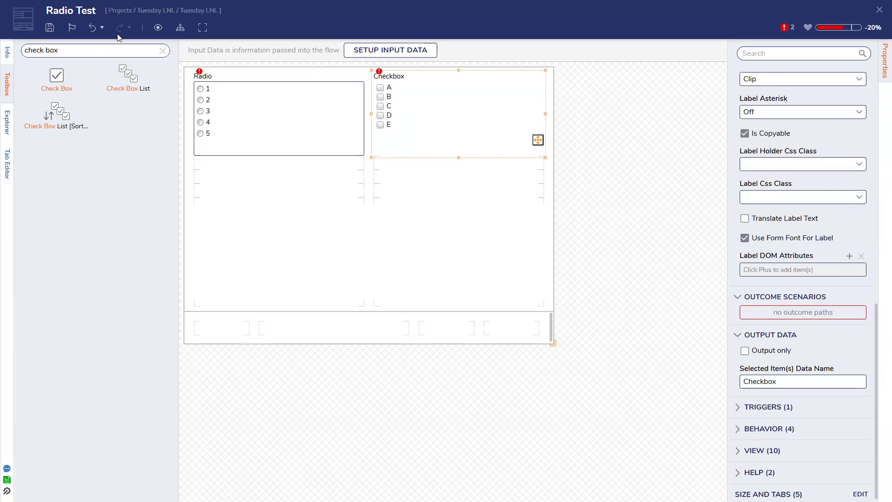
pyautogui.click(48, 28)
pyautogui.click(561, 298)
# Add a button named Done to the form's bottom row.
pyautogui.click(163, 51)
pyautogui.moveTo(59, 100); pyautogui.dragTo(515, 331)
pyautogui.write('Done')
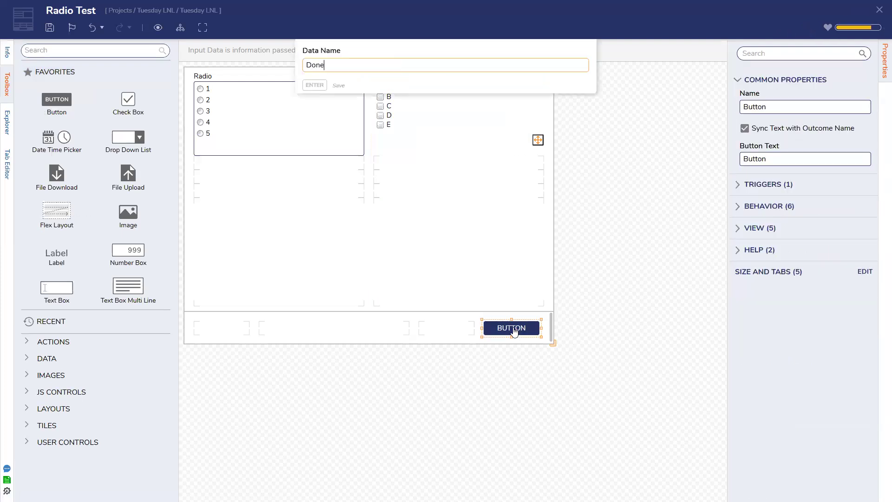
pyautogui.press('Return')
pyautogui.click(460, 94)
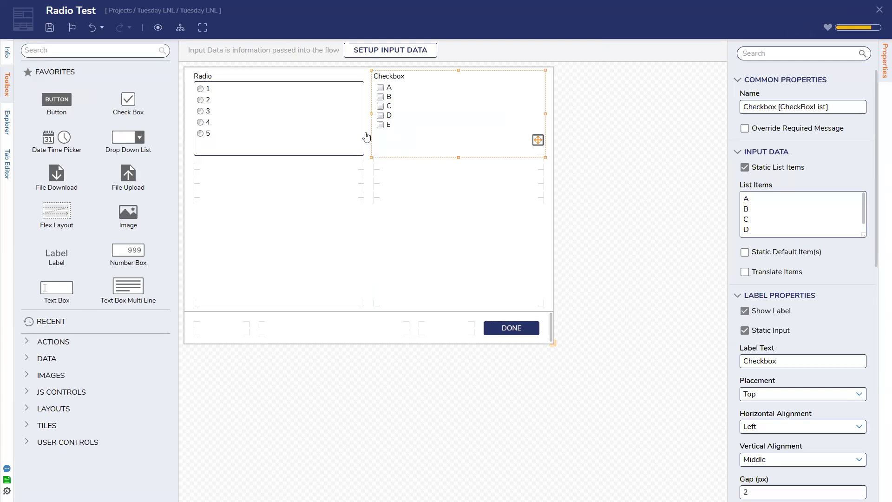
pyautogui.click(349, 103)
pyautogui.click(472, 93)
# Review the Checkbox and Radio lists, then save the form.
pyautogui.click(435, 128)
pyautogui.scroll(-1, 806, 277)
pyautogui.click(331, 141)
pyautogui.click(49, 27)
pyautogui.click(571, 302)
# Inspect both lists once more and save the form again.
pyautogui.click(326, 144)
pyautogui.click(445, 141)
pyautogui.click(329, 126)
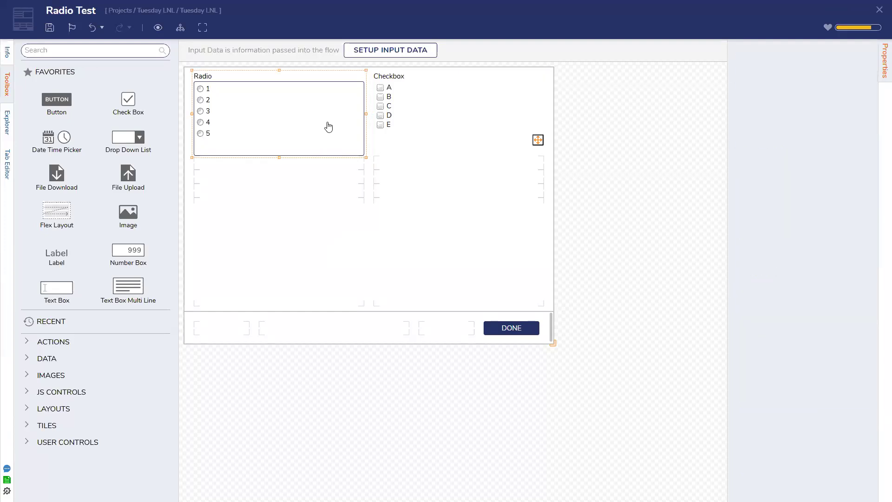
pyautogui.click(468, 144)
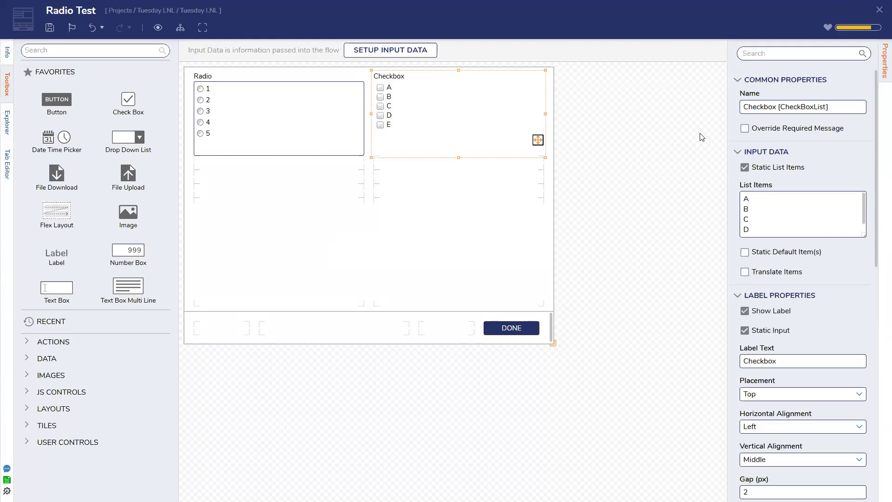
pyautogui.scroll(-1, 774, 219)
pyautogui.click(49, 27)
pyautogui.click(564, 302)
# Dismiss the no-changes save notice and inspect the Radio and Checkbox list settings.
pyautogui.click(49, 28)
pyautogui.click(562, 303)
pyautogui.click(340, 131)
pyautogui.click(376, 125)
pyautogui.click(342, 125)
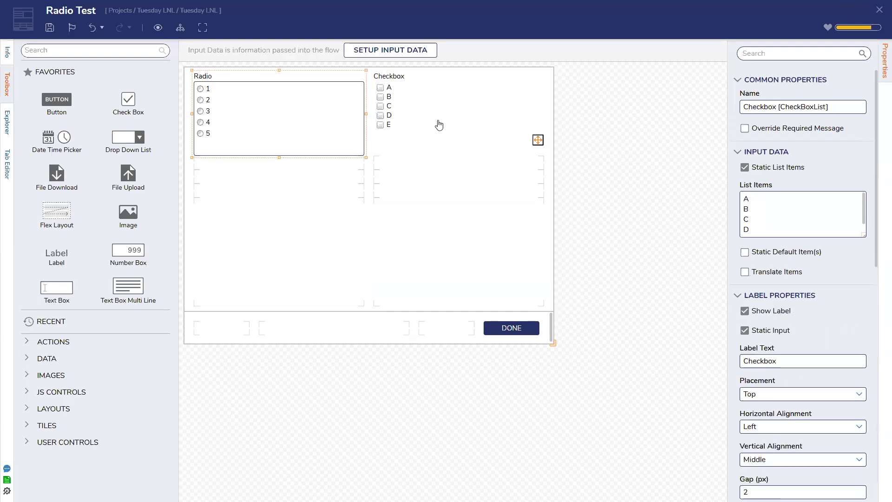
pyautogui.click(439, 126)
pyautogui.click(358, 133)
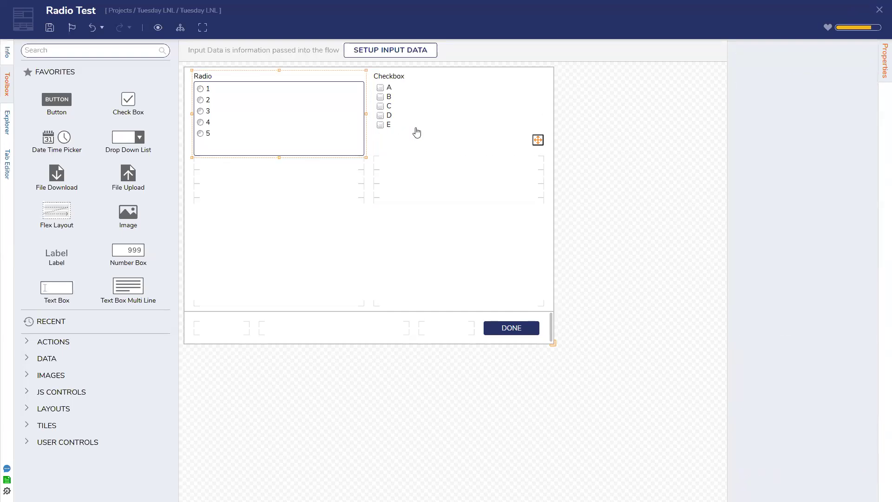
pyautogui.click(416, 133)
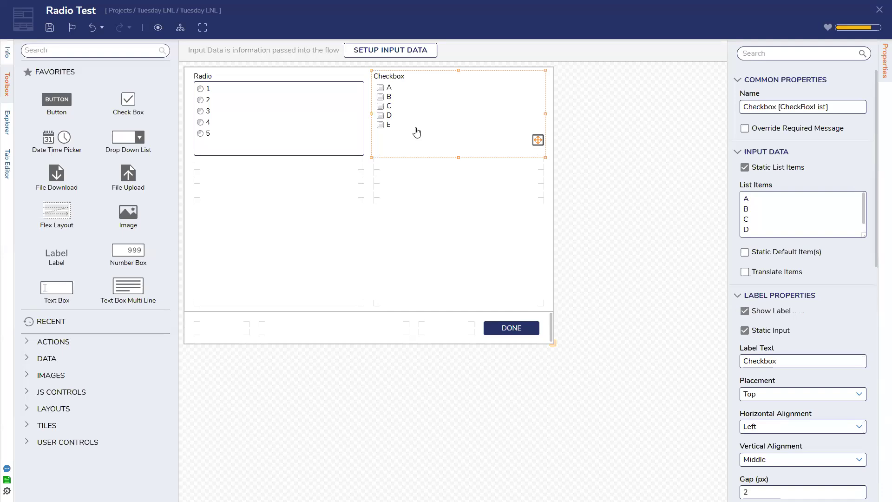
# Check the form-level settings, save the form, and reselect both lists.
pyautogui.scroll(-8, 834, 248)
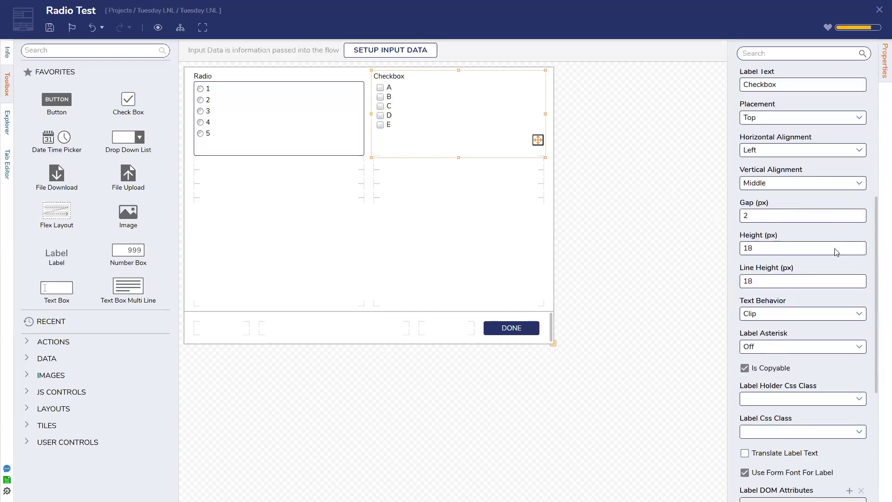
pyautogui.click(701, 297)
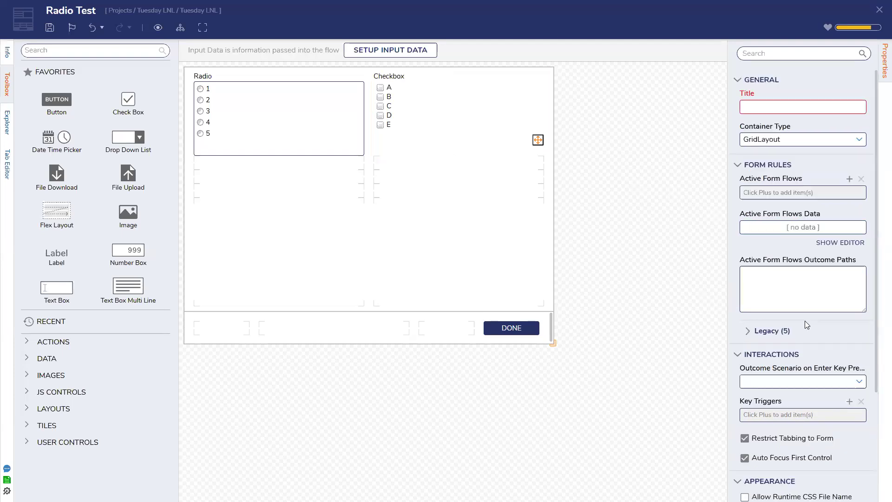
pyautogui.scroll(-3, 805, 321)
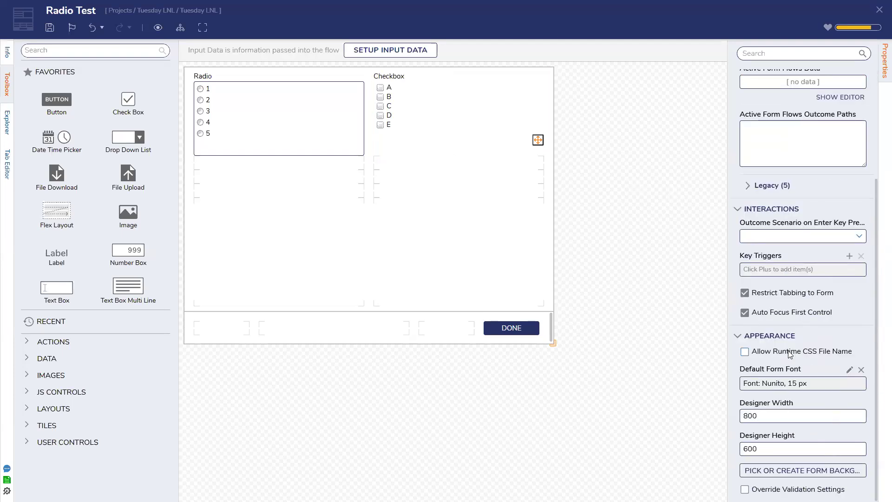
pyautogui.click(428, 138)
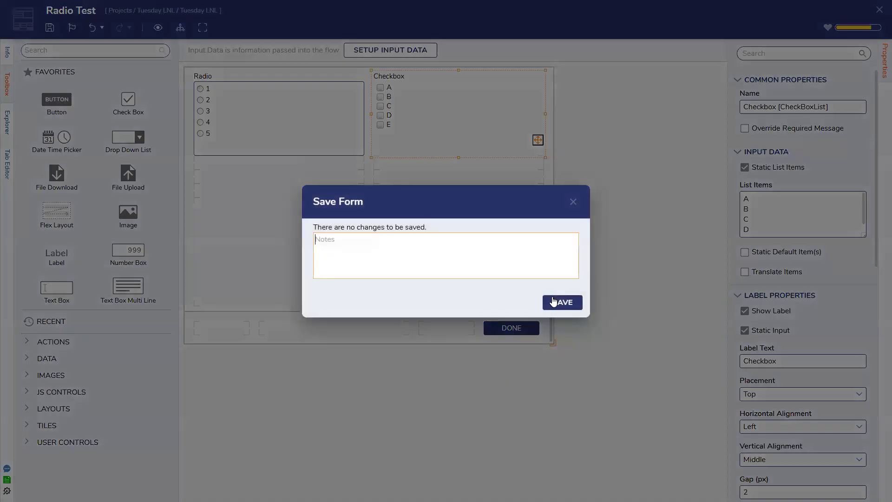
pyautogui.click(556, 303)
pyautogui.click(269, 122)
pyautogui.click(413, 111)
pyautogui.click(323, 114)
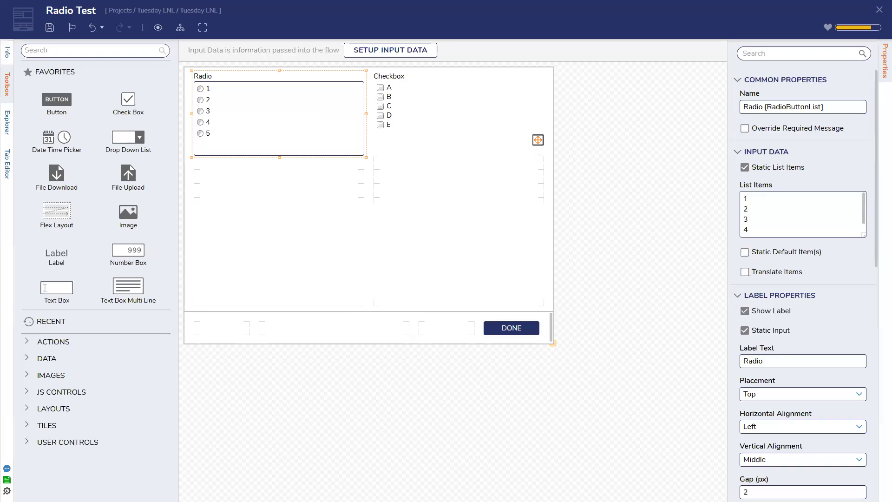
# Close the Radio Test form and create a new flow named Flow 1.
pyautogui.click(50, 27)
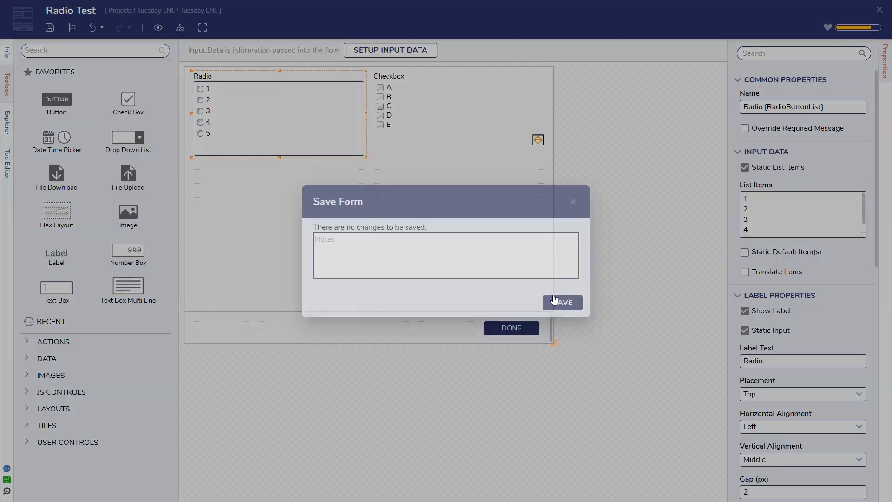
pyautogui.press('Escape')
pyautogui.click(879, 9)
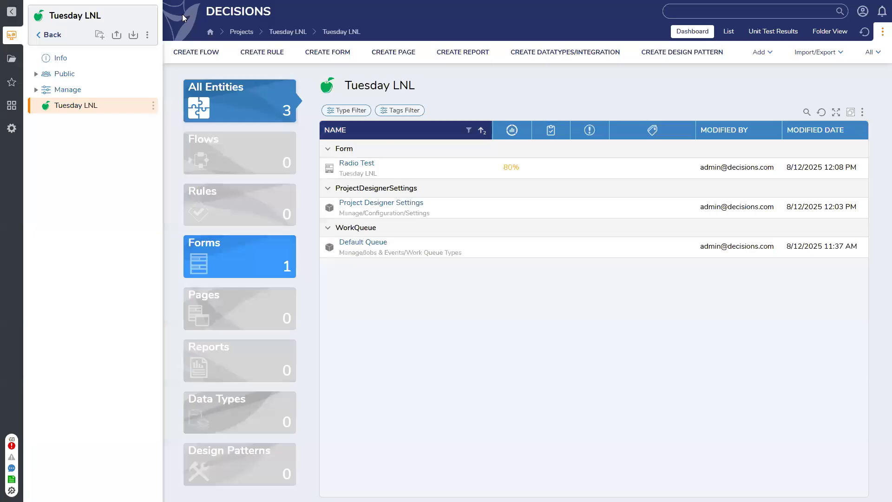
pyautogui.click(193, 50)
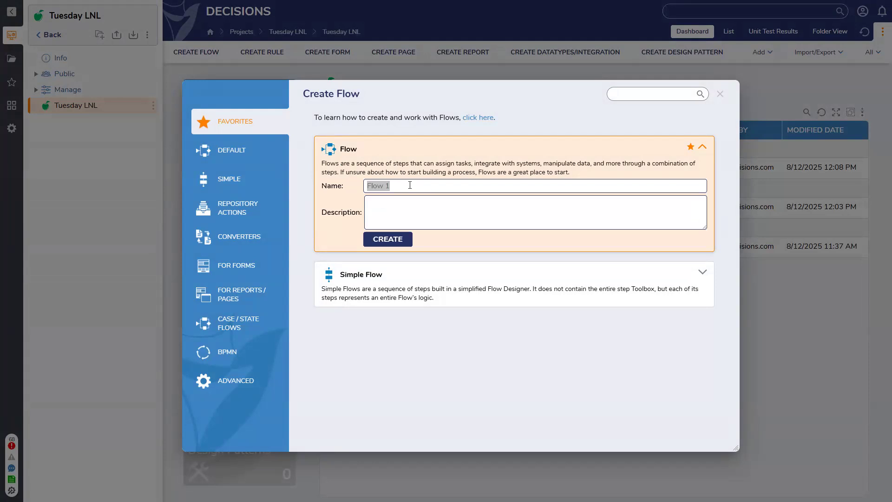
pyautogui.click(410, 184)
pyautogui.press('Return')
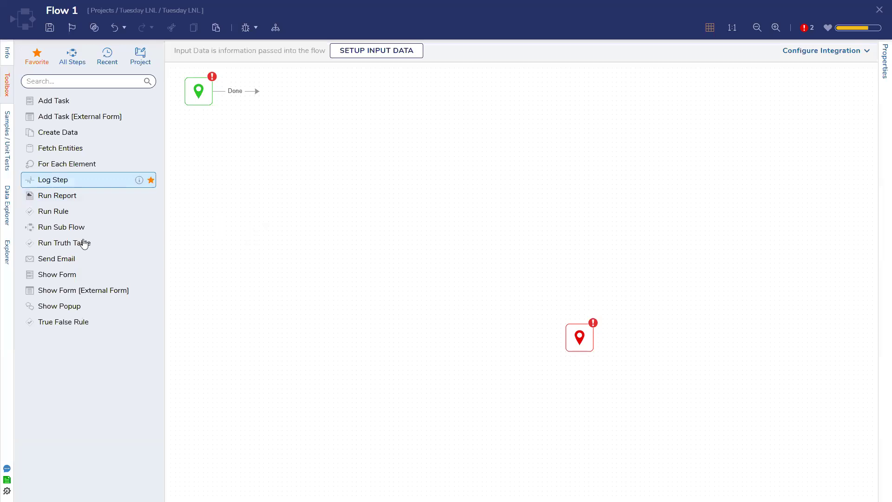
# Add a Show Form step for Radio Test, connect Done to End, and open the debugger.
pyautogui.moveTo(77, 275); pyautogui.dragTo(324, 172)
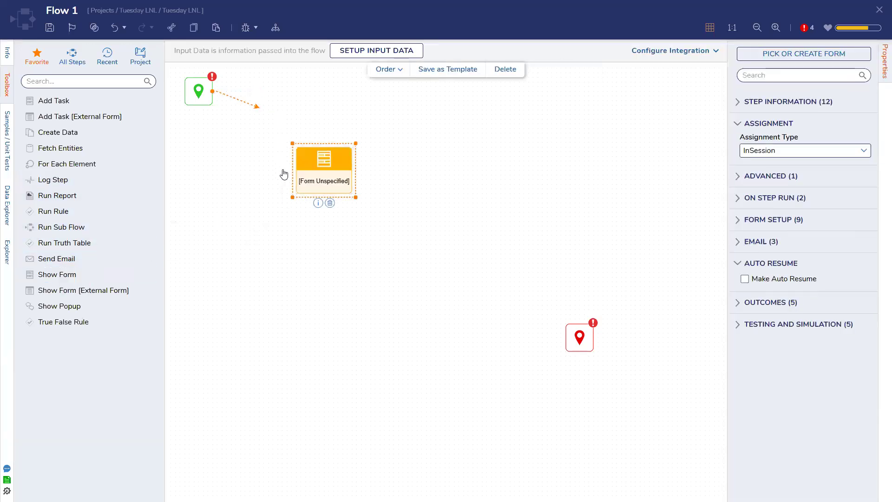
pyautogui.click(813, 53)
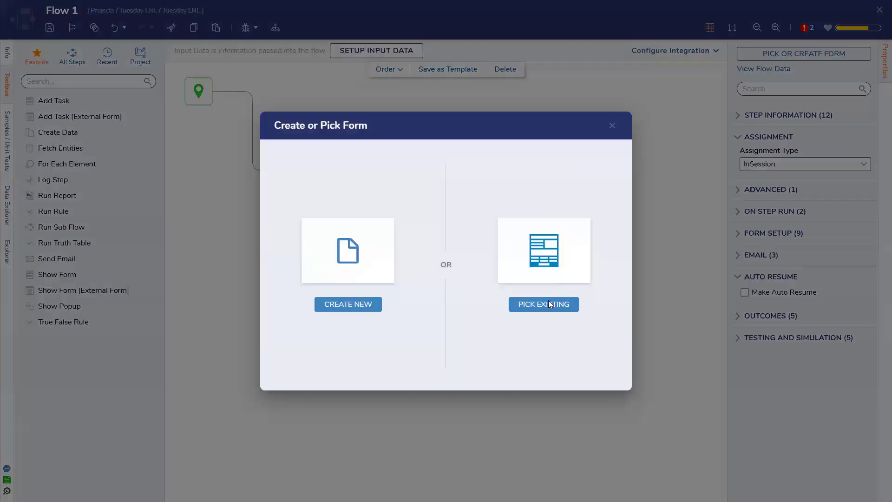
pyautogui.click(548, 304)
pyautogui.click(322, 161)
pyautogui.click(609, 457)
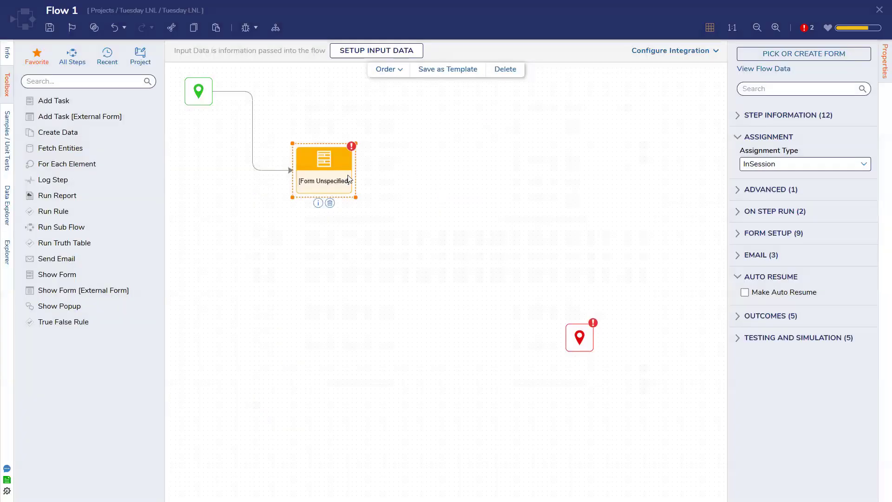
pyautogui.moveTo(396, 170); pyautogui.dragTo(576, 337)
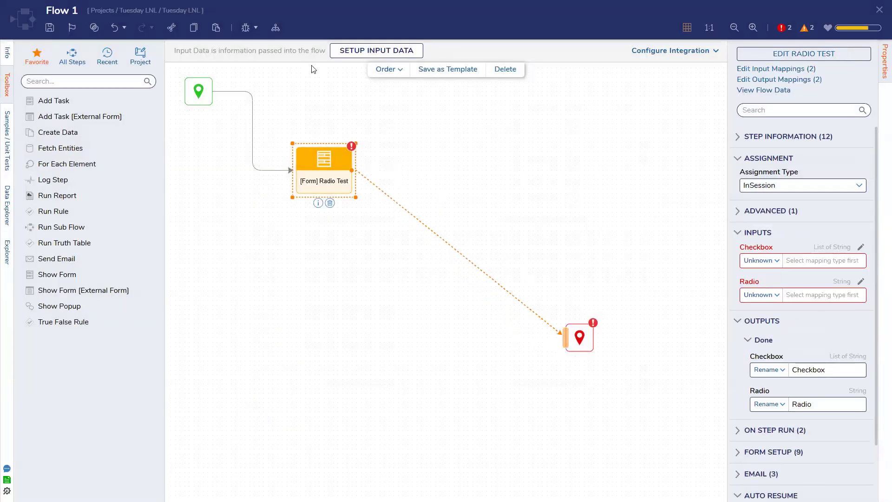
pyautogui.click(245, 27)
# Debug-run Flow 1 choosing radio option 5 and checking boxes A–D, then close the form.
pyautogui.click(736, 199)
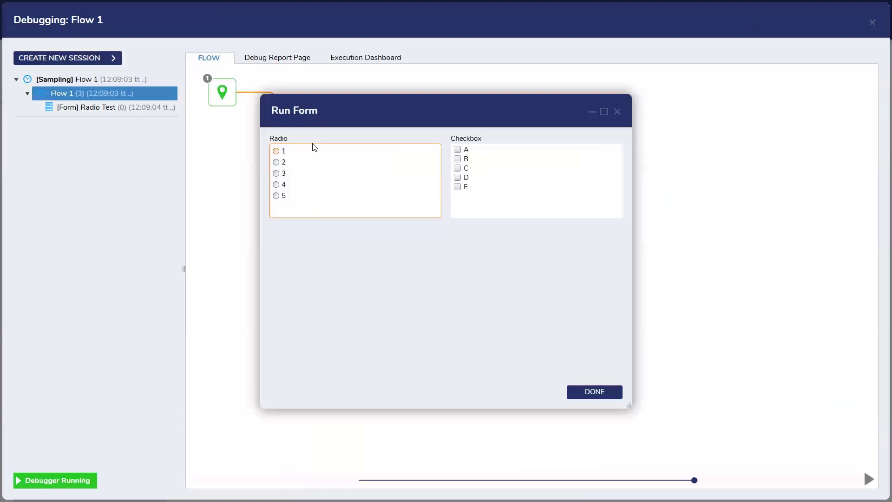
pyautogui.click(276, 162)
pyautogui.click(276, 184)
pyautogui.click(276, 196)
pyautogui.click(457, 177)
pyautogui.click(457, 168)
pyautogui.click(457, 158)
pyautogui.click(457, 149)
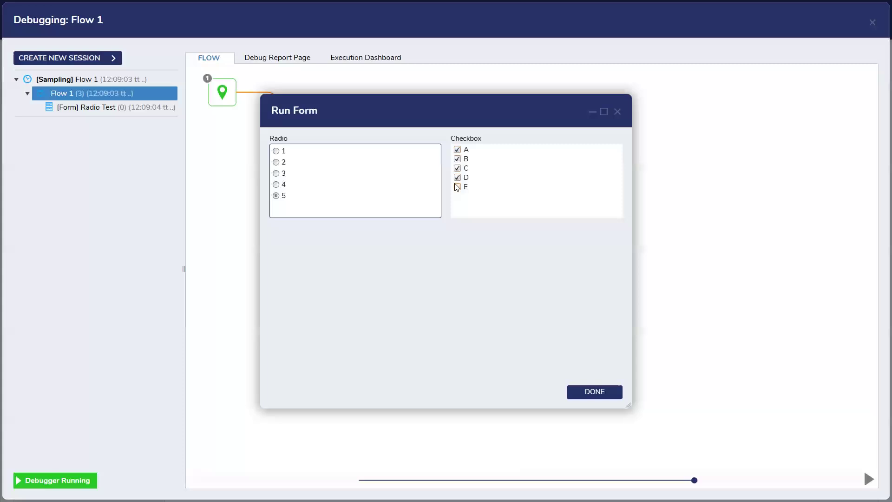
pyautogui.click(618, 111)
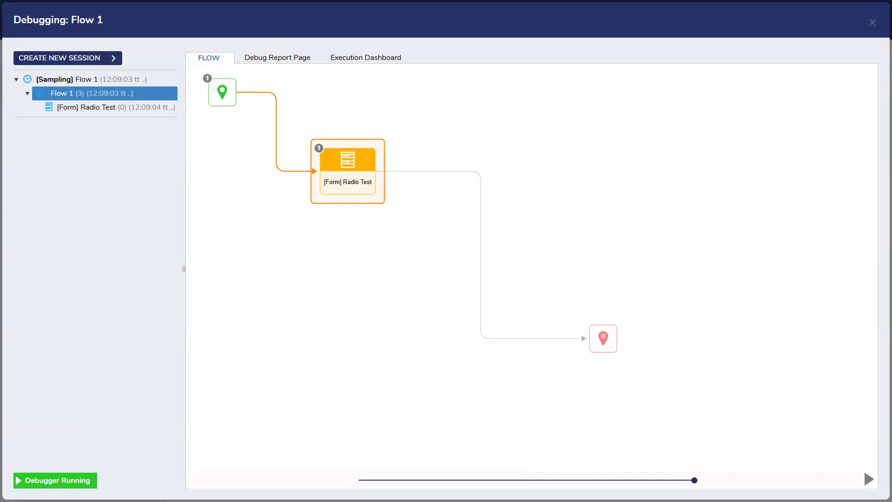
# Try running Flow 1 from the maximized dashboard and dismiss the resulting error.
pyautogui.moveTo(507, 7); pyautogui.dragTo(446, 1)
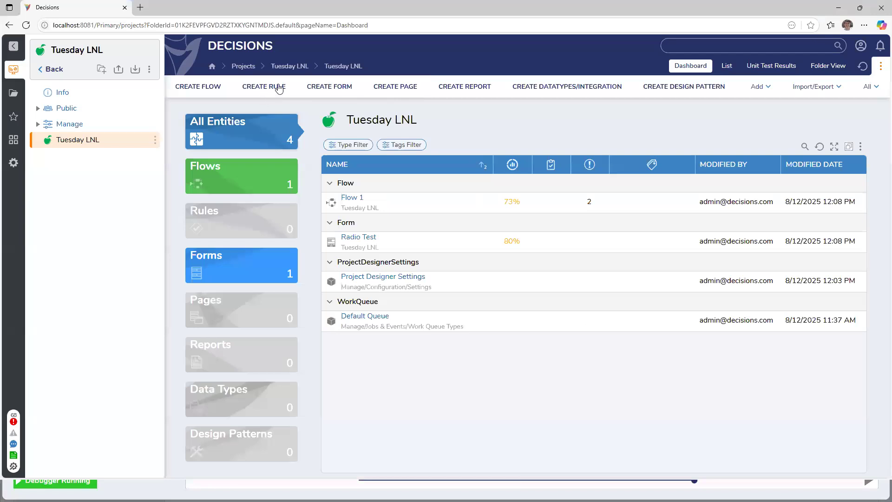
pyautogui.rightClick(364, 203)
pyautogui.click(385, 106)
pyautogui.click(575, 120)
# Close the debugger, save Flow 1, and return to the maximized dashboard.
pyautogui.doubleClick(413, 12)
pyautogui.moveTo(413, 35); pyautogui.dragTo(587, 175)
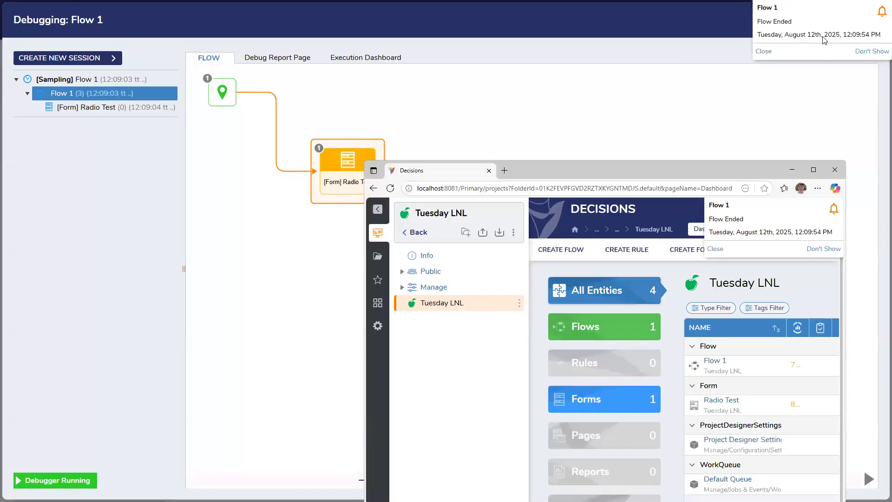
pyautogui.click(863, 97)
pyautogui.click(872, 24)
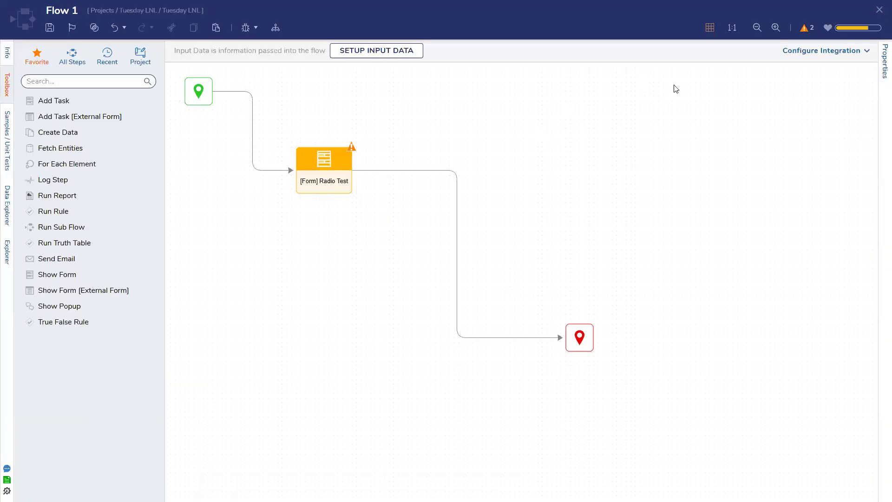
pyautogui.click(50, 28)
pyautogui.click(560, 295)
pyautogui.hotkey('alt', 'Tab')
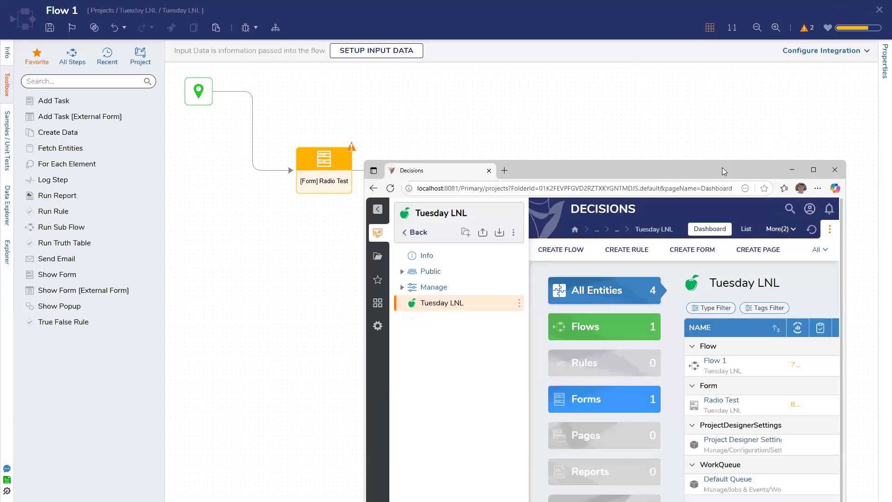
pyautogui.moveTo(719, 164); pyautogui.dragTo(600, 6)
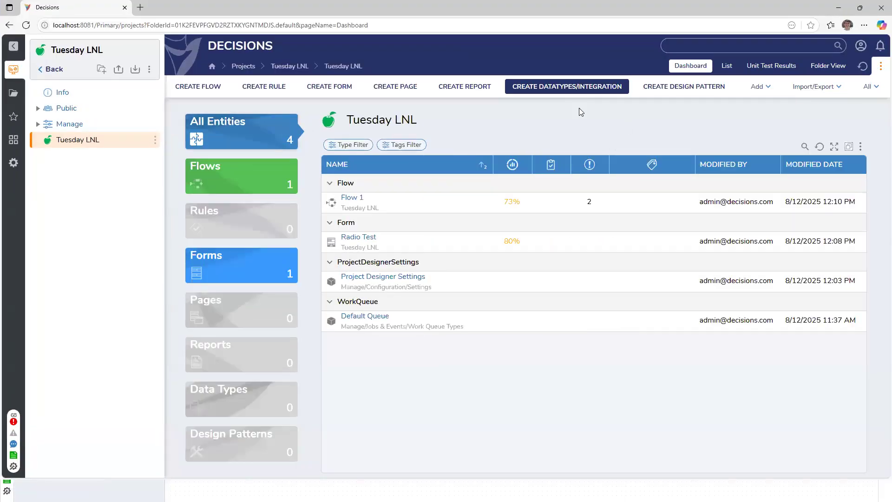
# Run Flow 1 from the dashboard, choose radio option 1, check boxes A–E, and close the form.
pyautogui.rightClick(362, 199)
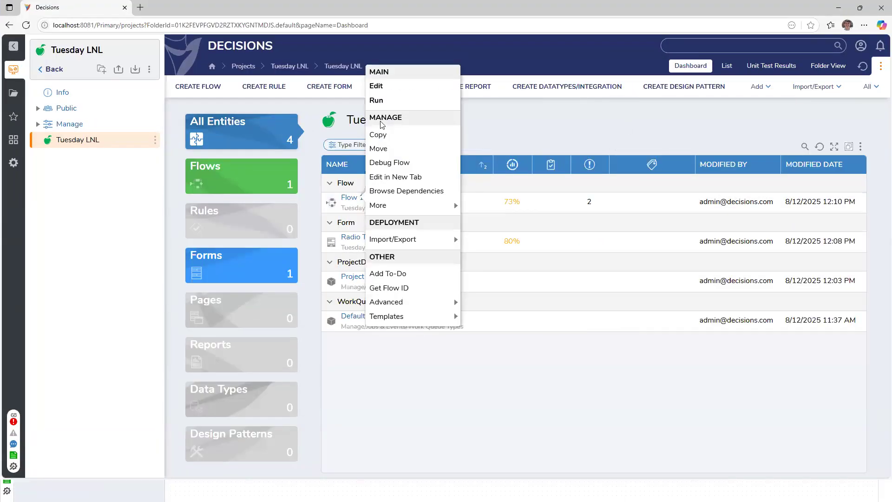
pyautogui.click(388, 100)
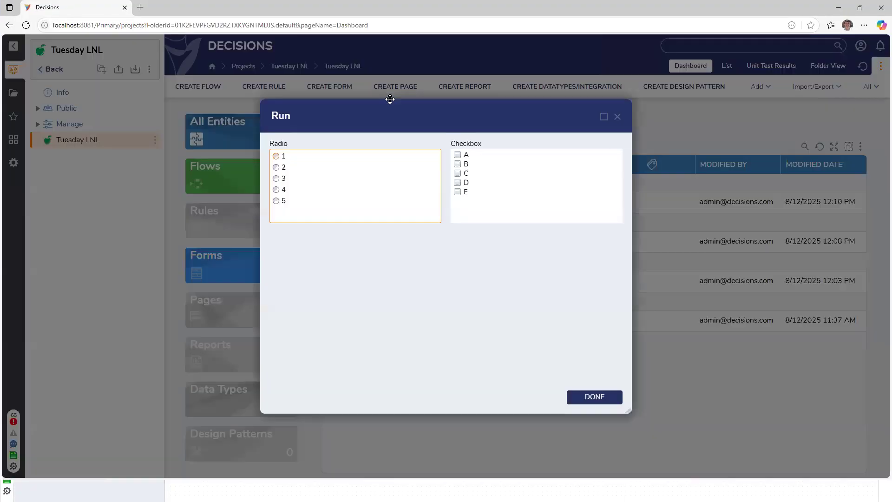
pyautogui.click(276, 156)
pyautogui.click(457, 163)
pyautogui.click(457, 182)
pyautogui.click(457, 191)
pyautogui.click(457, 172)
pyautogui.click(458, 155)
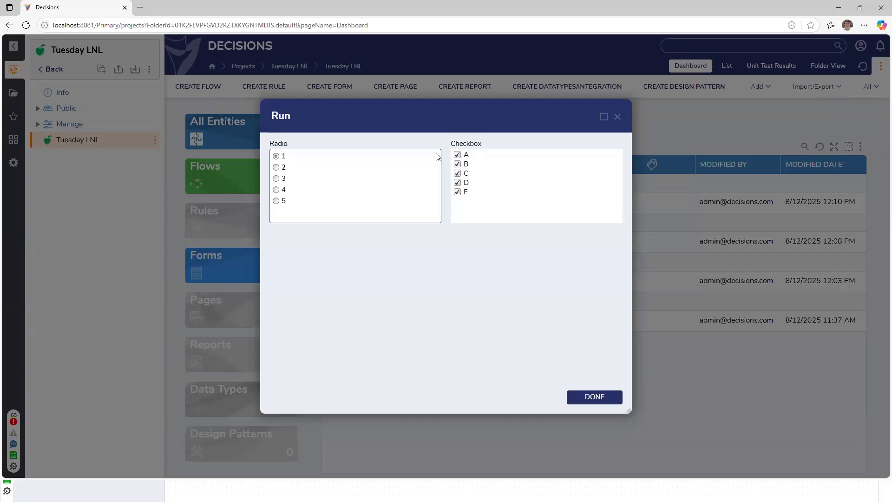
pyautogui.click(617, 117)
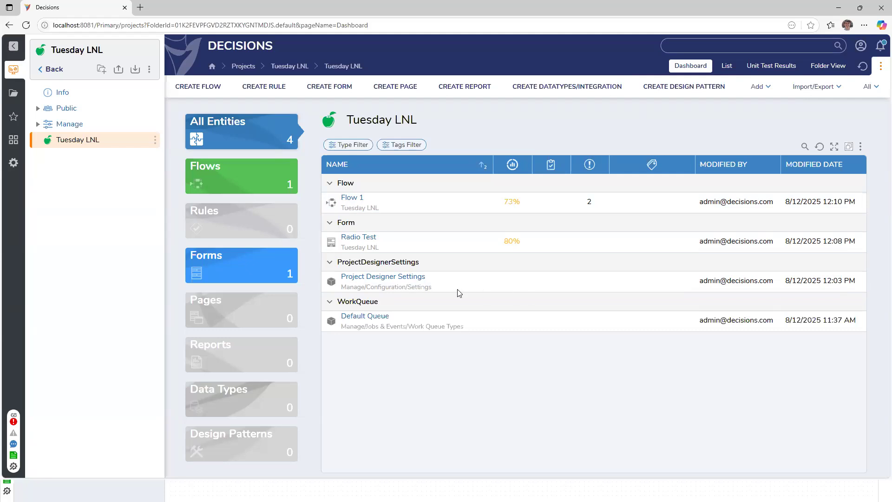
# Reopen Radio Test, expand the Radio list's Behavior and View settings, and turn off Use Form Font.
pyautogui.click(371, 238)
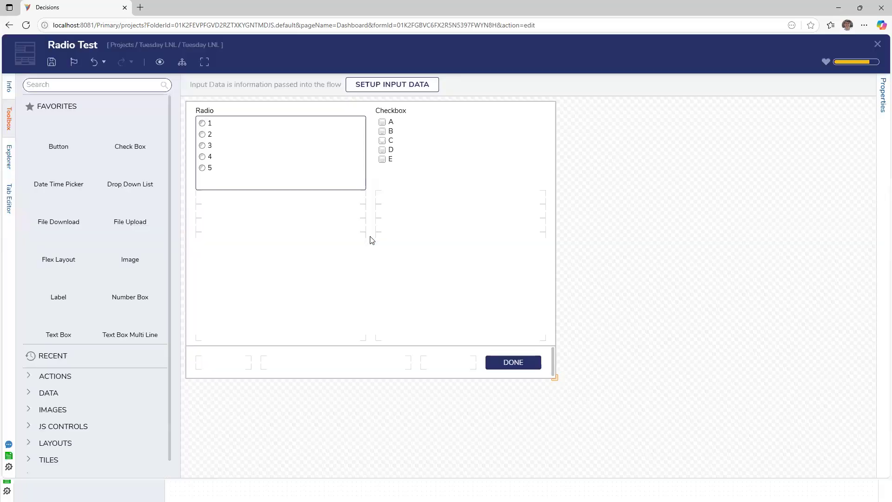
pyautogui.click(204, 159)
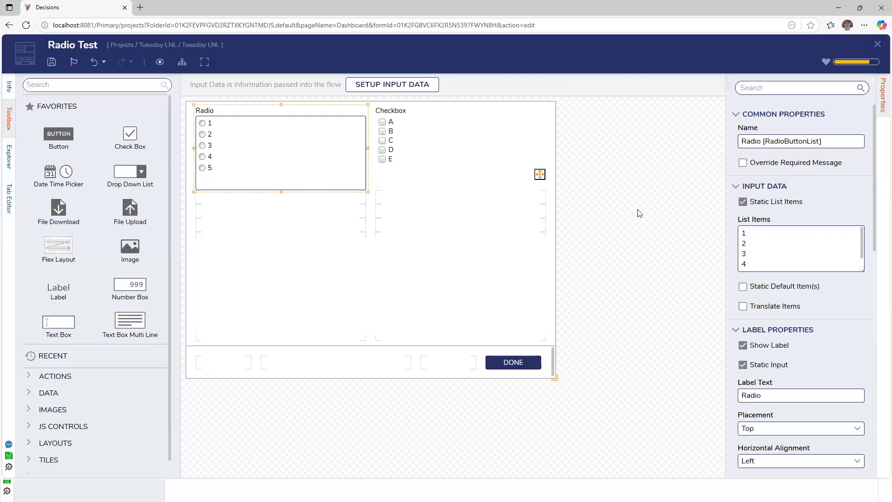
pyautogui.scroll(-3, 782, 300)
pyautogui.scroll(-9, 782, 299)
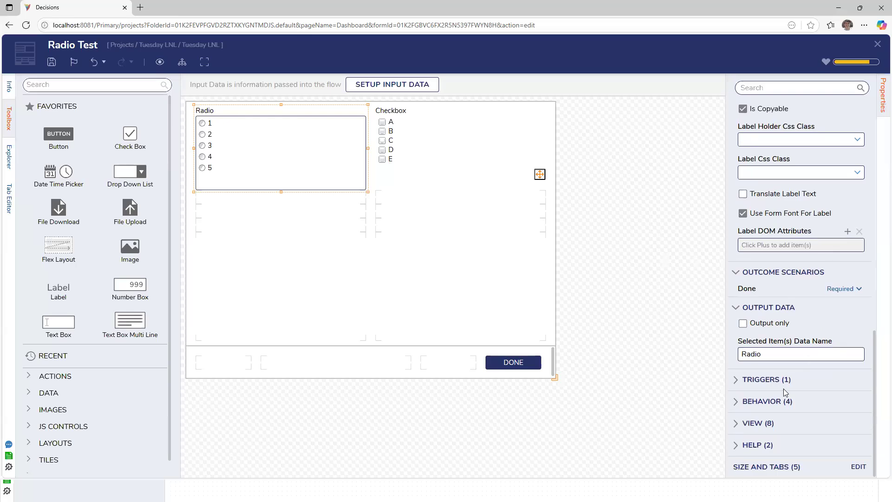
pyautogui.click(735, 403)
pyautogui.scroll(-3, 736, 404)
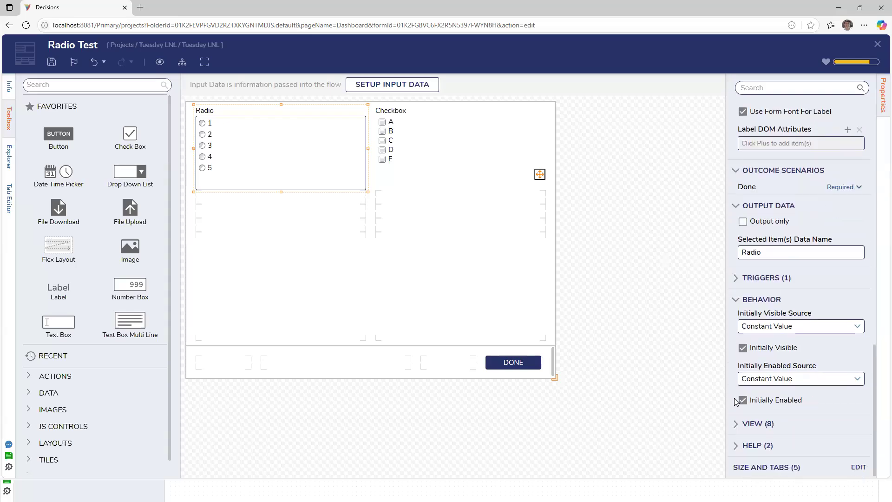
pyautogui.click(736, 423)
pyautogui.scroll(-4, 738, 425)
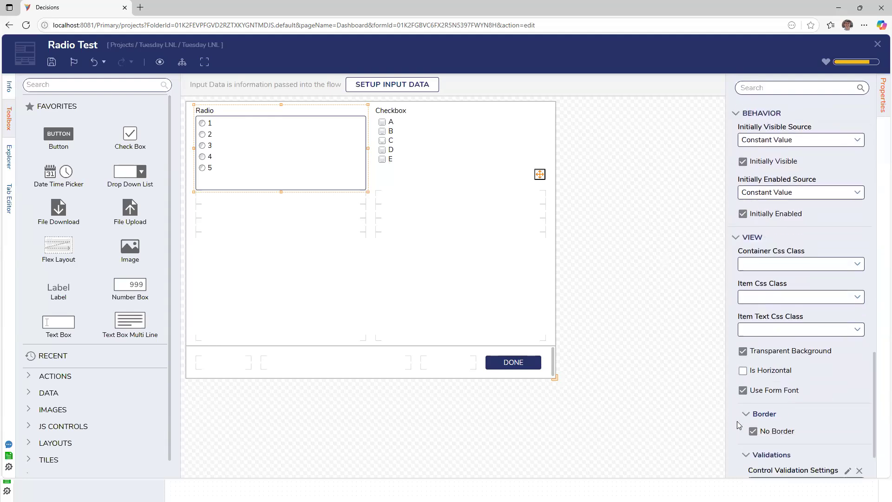
pyautogui.scroll(-2, 774, 395)
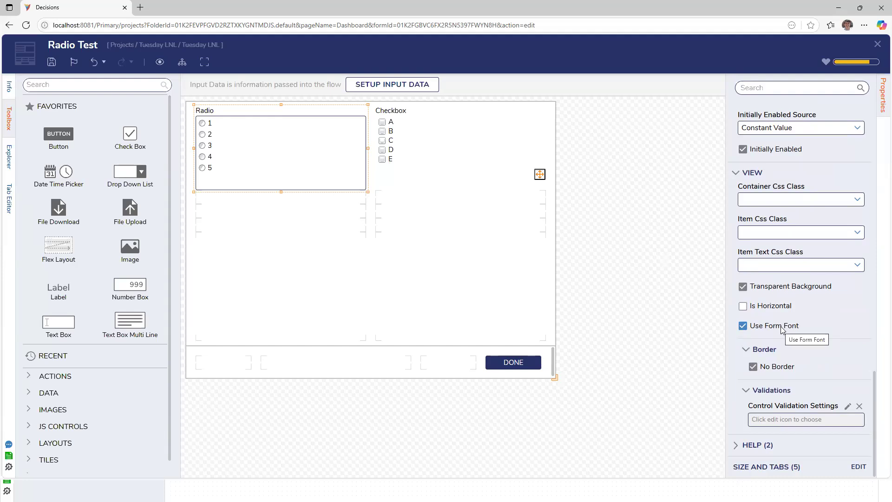
pyautogui.click(782, 329)
# Set the Radio list's label colour to dark red in its font attributes (Nunito, 15 px).
pyautogui.click(847, 343)
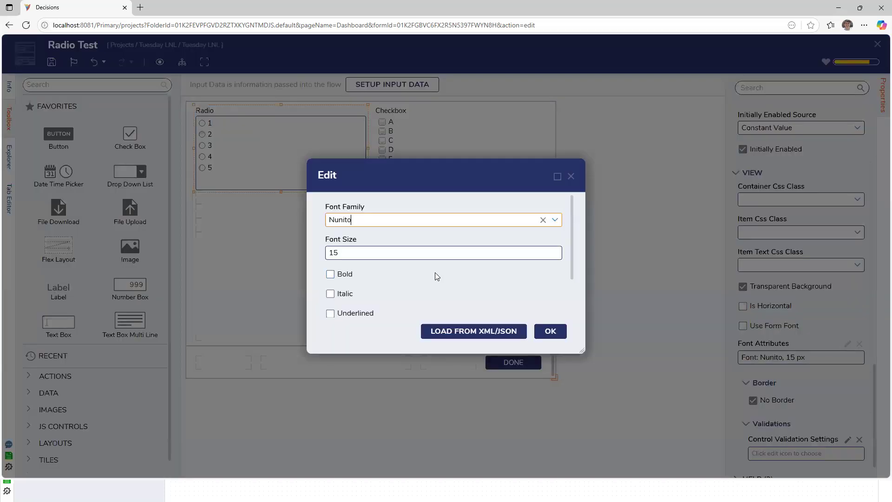
pyautogui.scroll(-1, 435, 272)
pyautogui.click(544, 278)
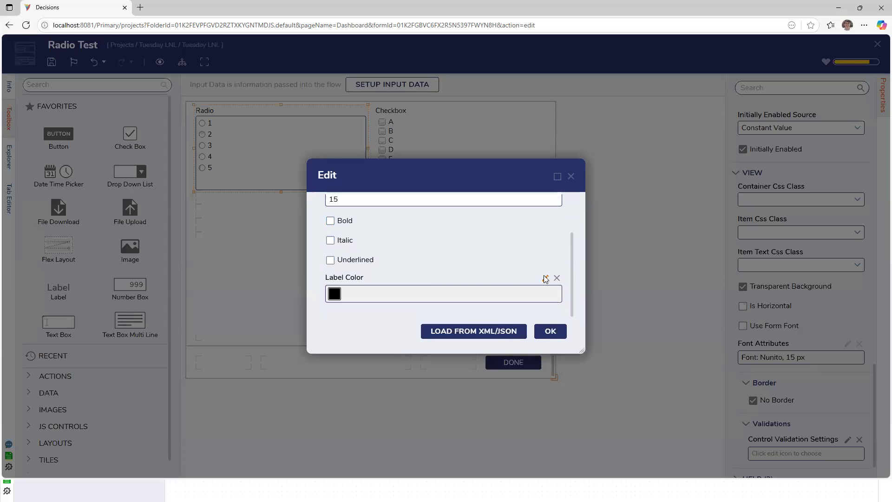
pyautogui.click(443, 223)
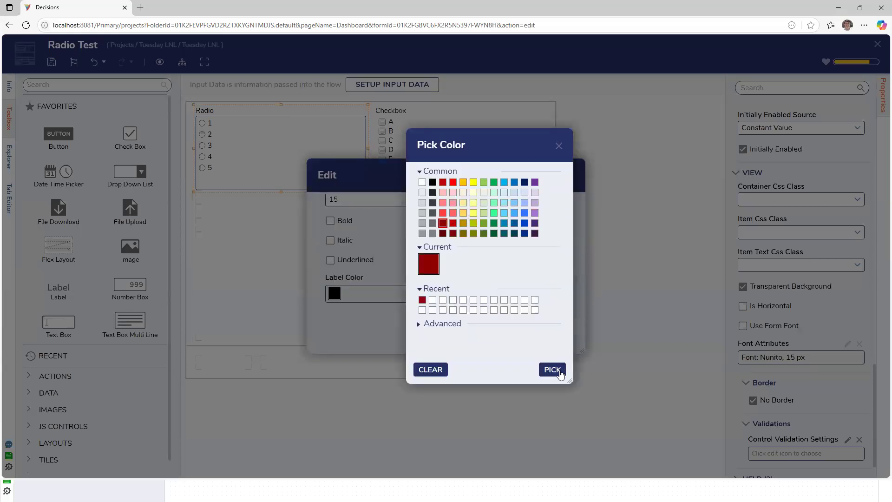
pyautogui.click(552, 369)
pyautogui.click(550, 330)
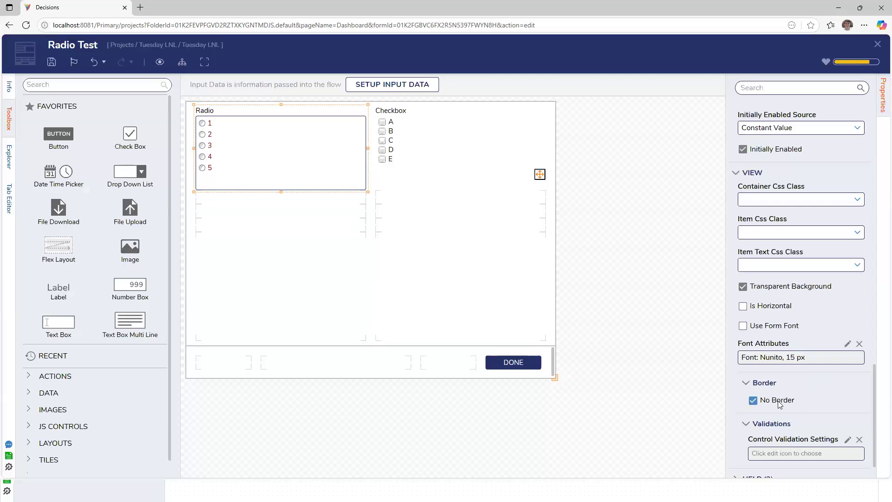
# Reopen the Radio list's font attributes to review them and close without changes.
pyautogui.scroll(-2, 843, 344)
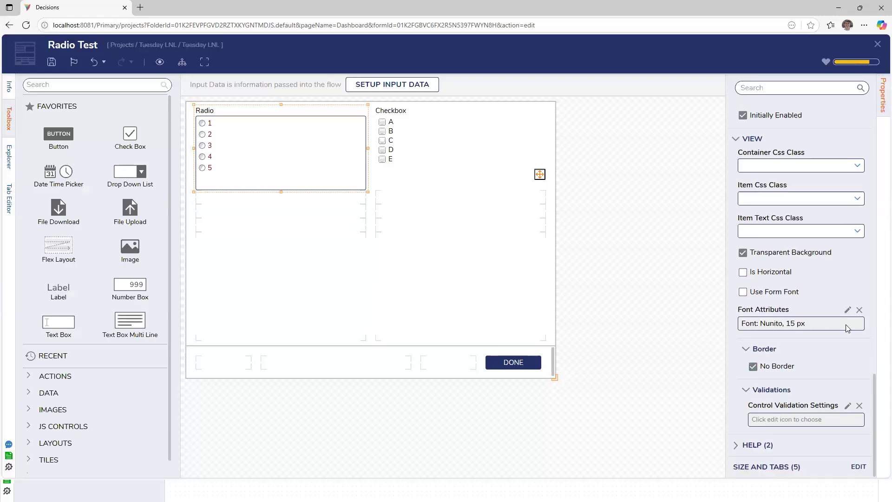
pyautogui.click(847, 309)
pyautogui.scroll(-1, 514, 291)
pyautogui.scroll(2, 514, 292)
pyautogui.scroll(-2, 466, 294)
pyautogui.scroll(2, 465, 295)
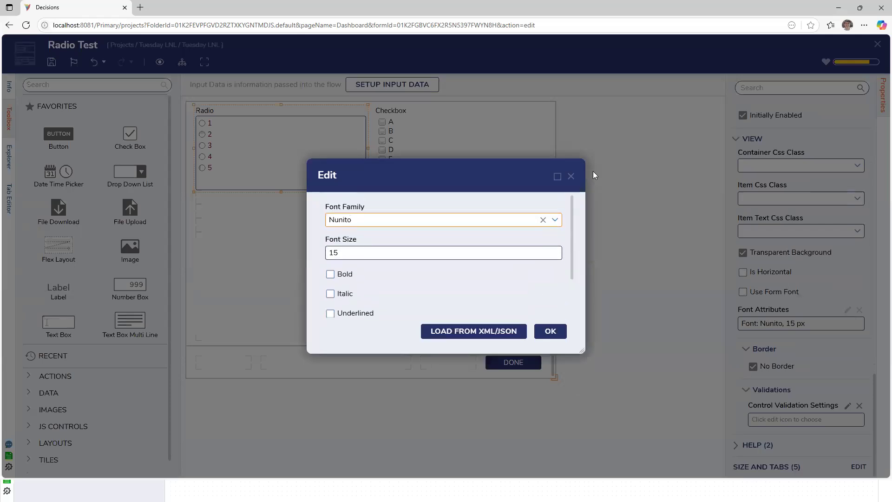
pyautogui.click(570, 176)
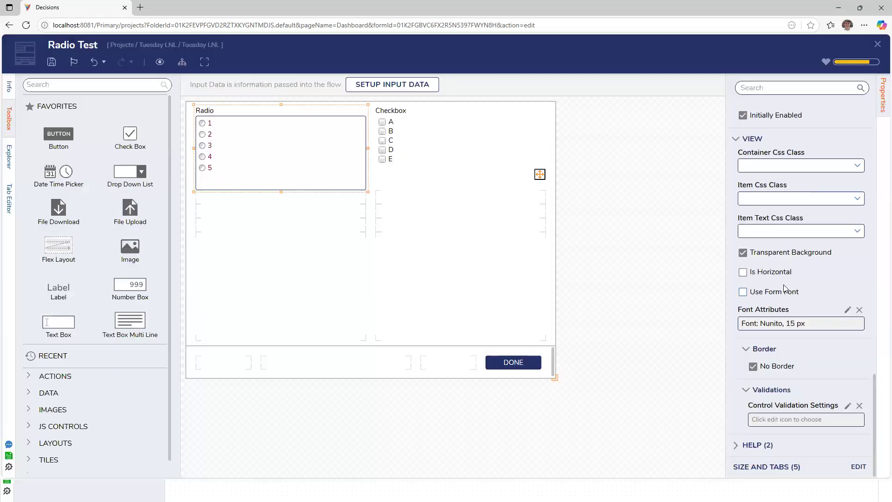
# Re-enable Use Form Font on the Radio list and browse its item text, item and container CSS class options.
pyautogui.click(788, 293)
pyautogui.scroll(2, 827, 307)
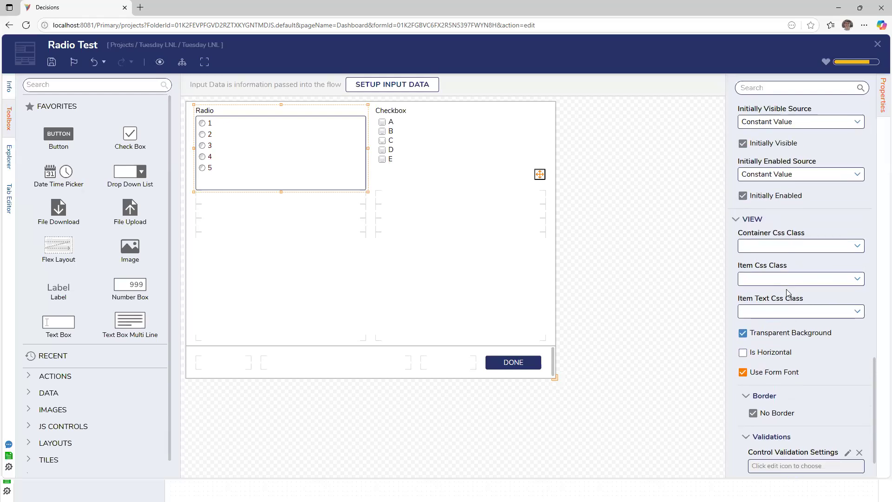
pyautogui.click(857, 312)
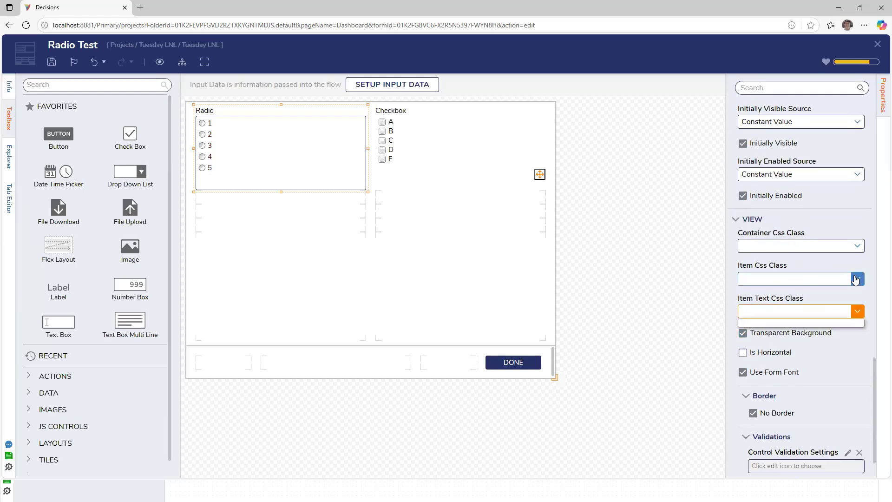
pyautogui.click(857, 279)
pyautogui.click(854, 246)
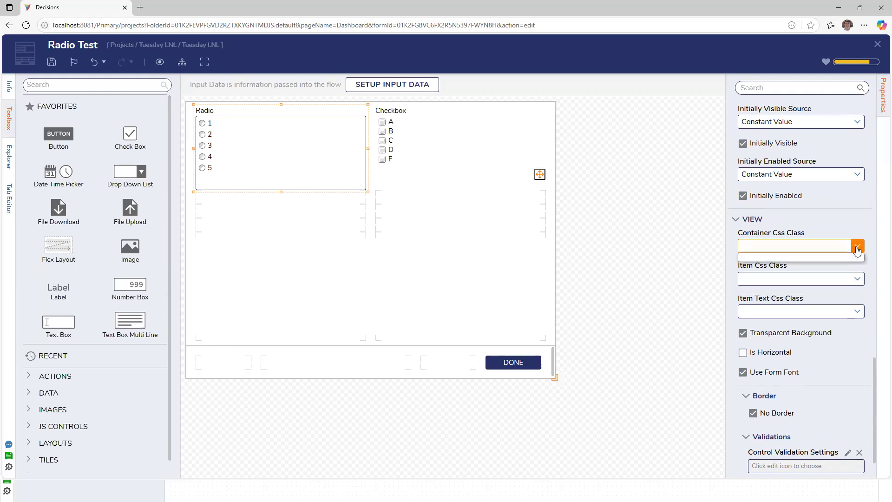
pyautogui.scroll(1, 808, 257)
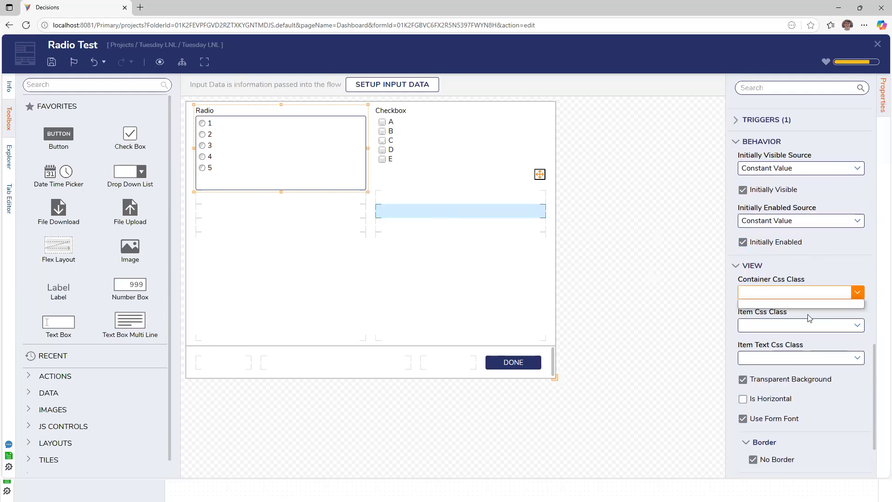
pyautogui.scroll(2, 808, 316)
pyautogui.scroll(3, 808, 315)
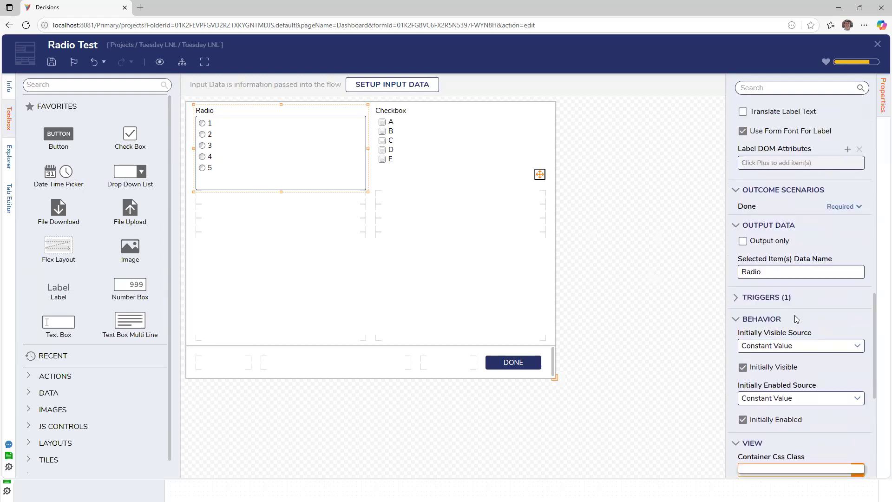
pyautogui.scroll(3, 766, 272)
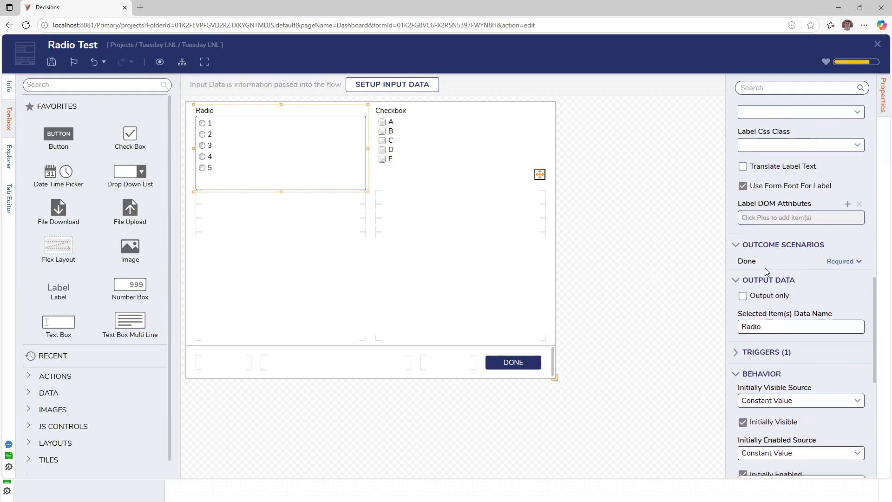
pyautogui.scroll(1, 767, 274)
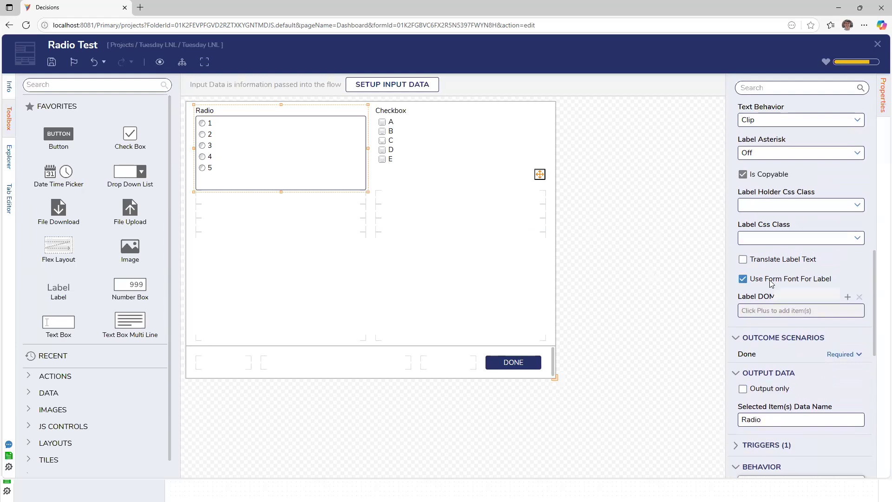
pyautogui.scroll(1, 770, 283)
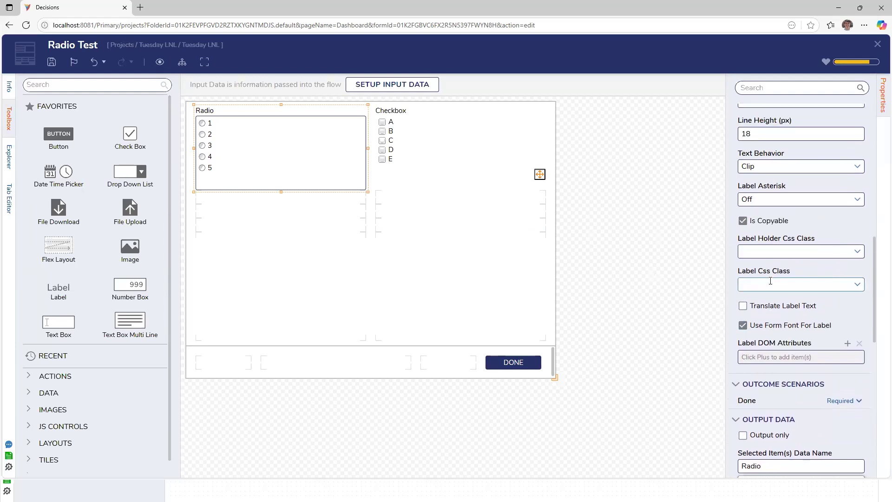
# Toggle Is Copyable off and back on, review the label CSS class options, then deselect the Radio list.
pyautogui.click(765, 221)
pyautogui.click(765, 221)
pyautogui.click(858, 253)
pyautogui.click(858, 286)
pyautogui.scroll(1, 838, 261)
pyautogui.scroll(7, 839, 261)
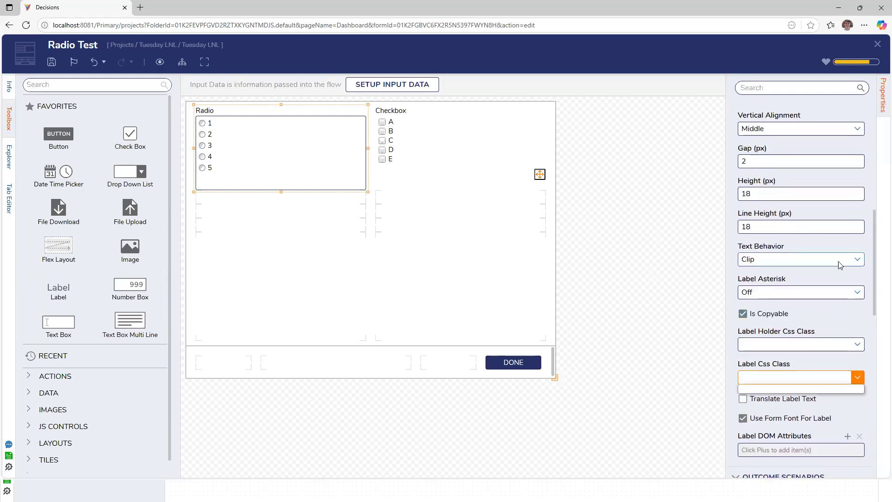
pyautogui.scroll(2, 839, 261)
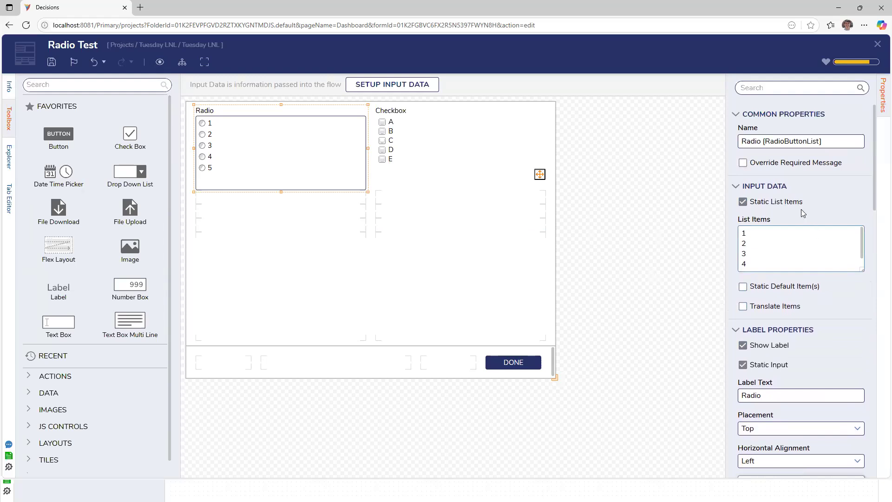
pyautogui.scroll(-15, 802, 212)
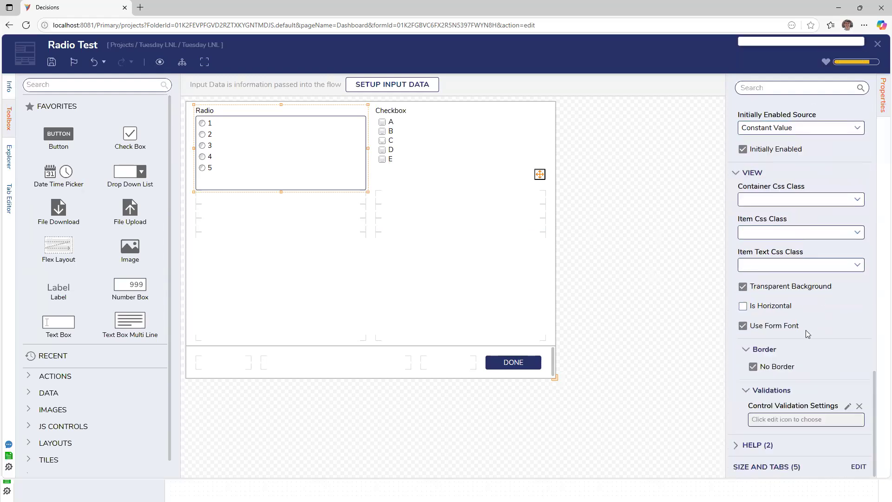
pyautogui.scroll(6, 734, 383)
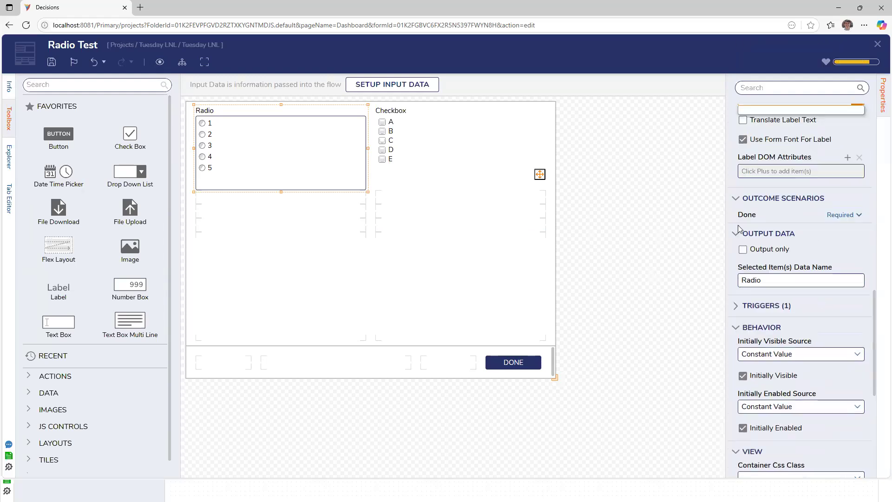
pyautogui.scroll(-6, 737, 306)
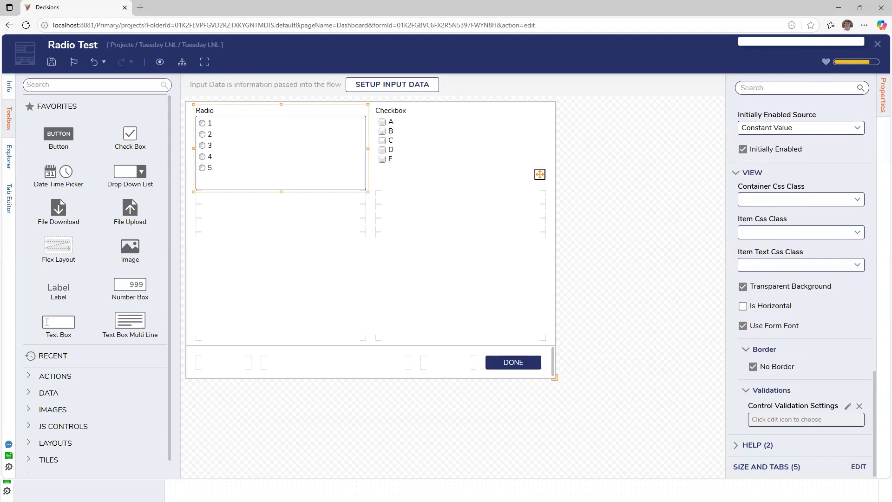
pyautogui.click(593, 197)
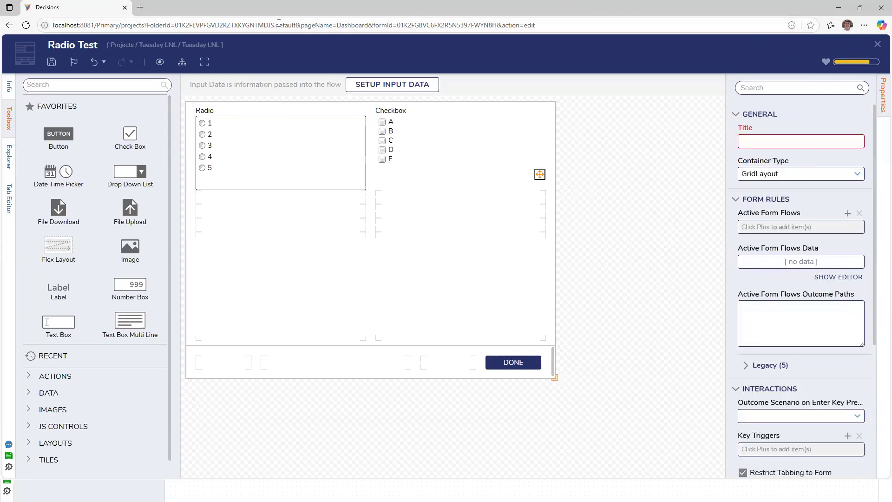
pyautogui.click(879, 10)
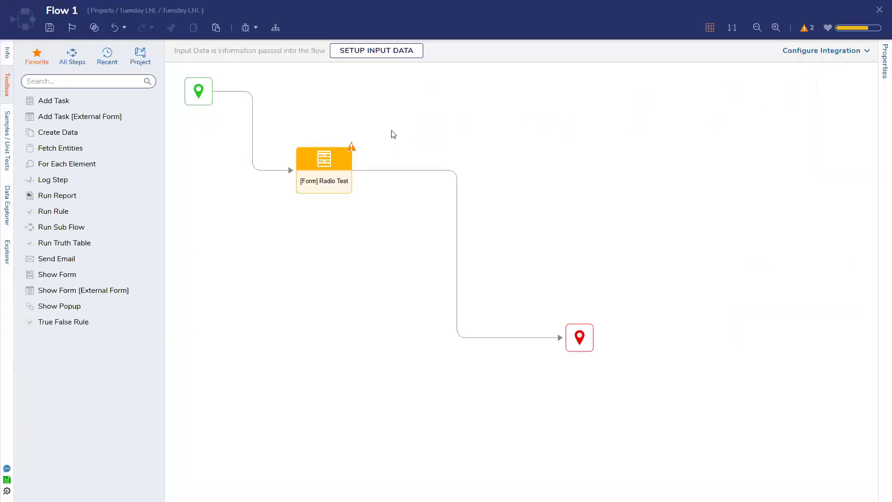
pyautogui.click(344, 166)
pyautogui.click(804, 53)
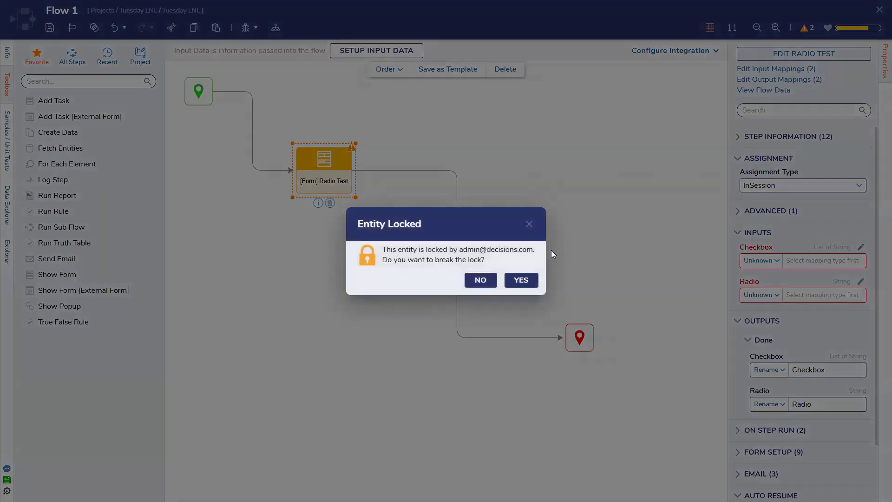
pyautogui.click(529, 225)
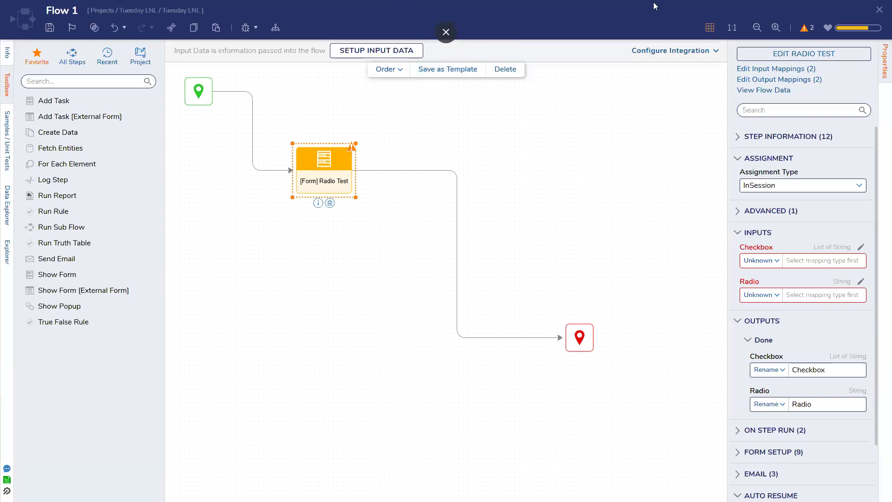
pyautogui.click(806, 61)
pyautogui.click(527, 280)
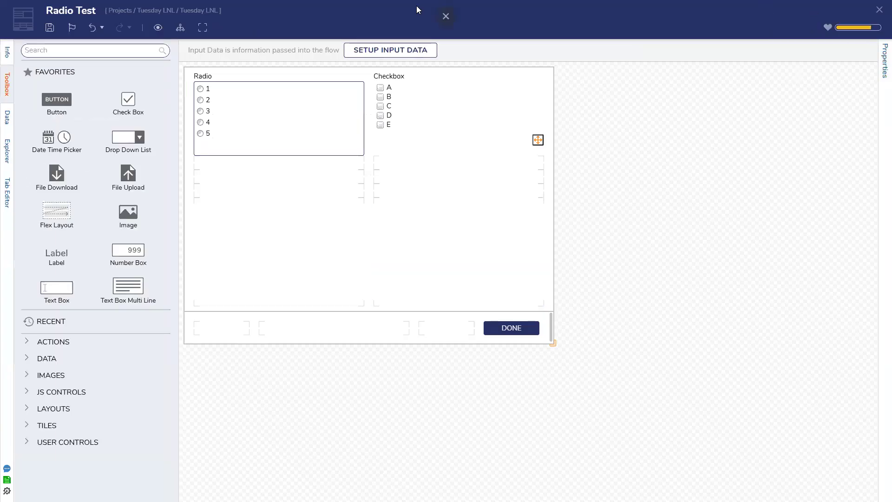
pyautogui.press('Escape')
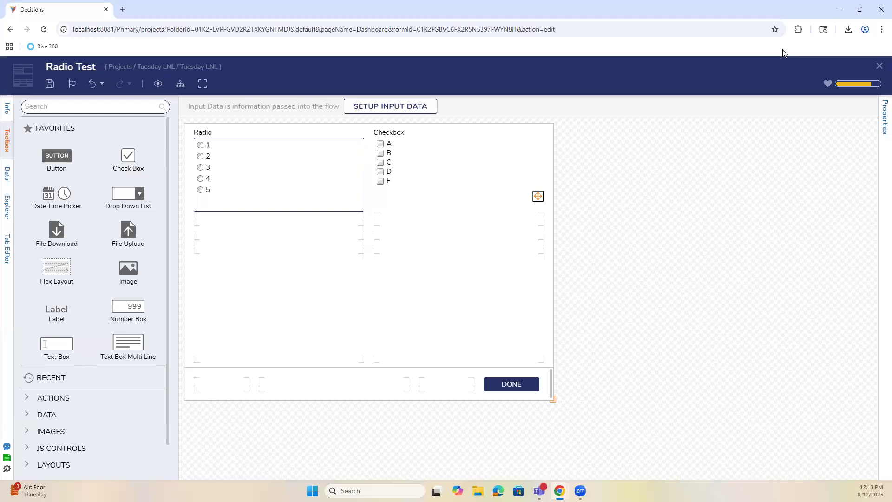
# Open Chrome DevTools and inspect the Radio control's element on the form.
pyautogui.press('F12')
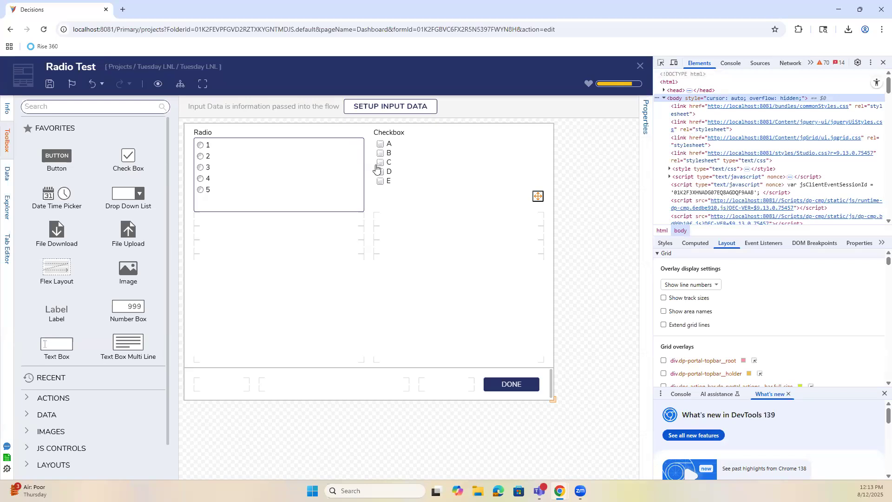
pyautogui.click(302, 183)
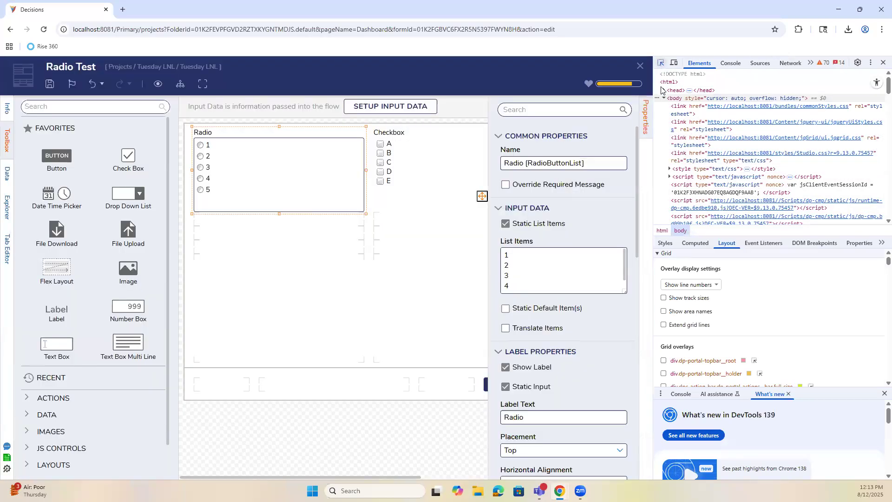
pyautogui.click(660, 63)
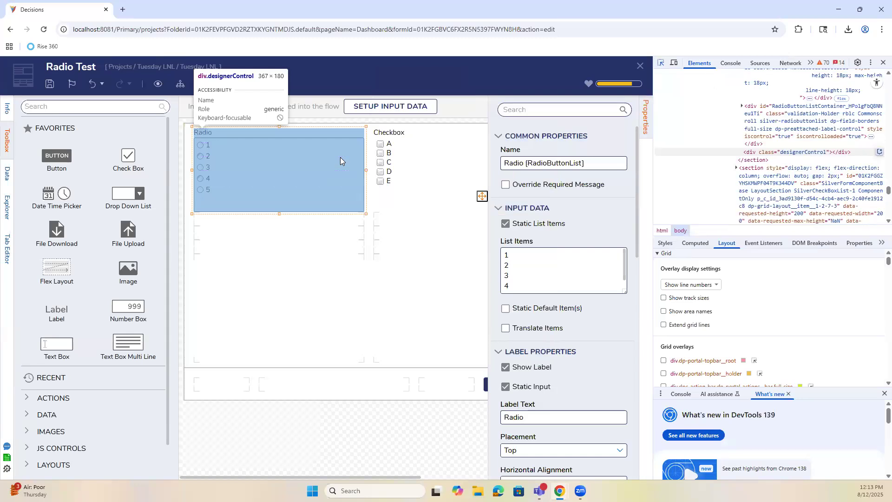
pyautogui.click(199, 153)
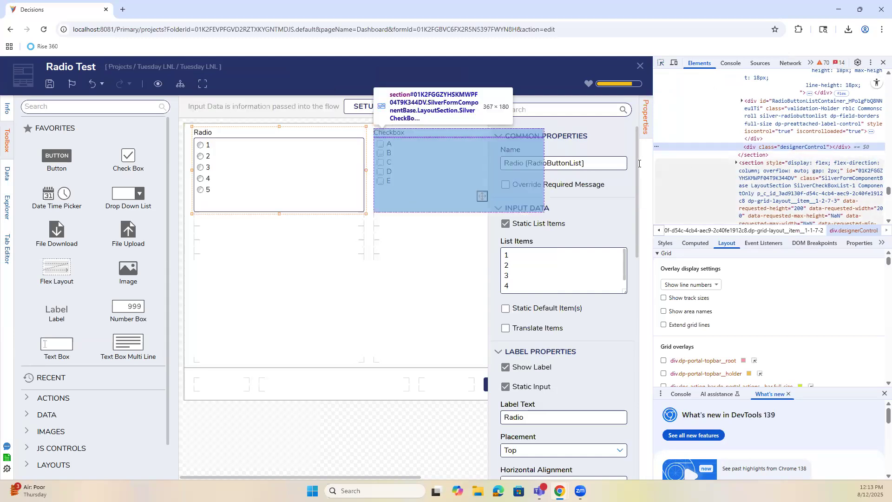
# Preview the Radio Test form and show the Styles of radio option 1's input element.
pyautogui.click(157, 85)
pyautogui.click(660, 64)
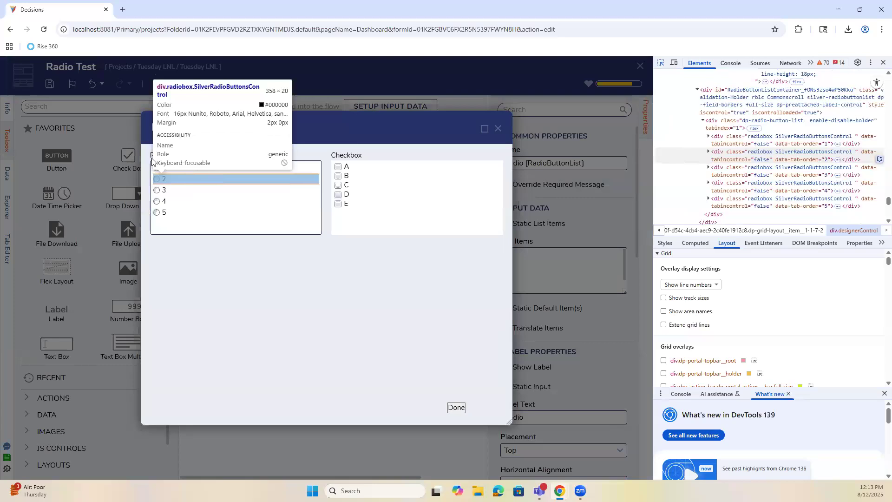
pyautogui.click(157, 168)
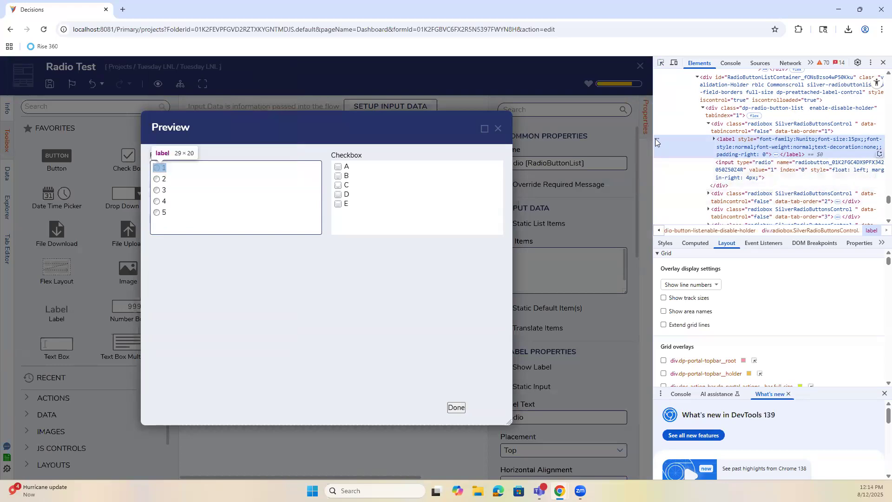
pyautogui.moveTo(628, 150); pyautogui.dragTo(627, 150)
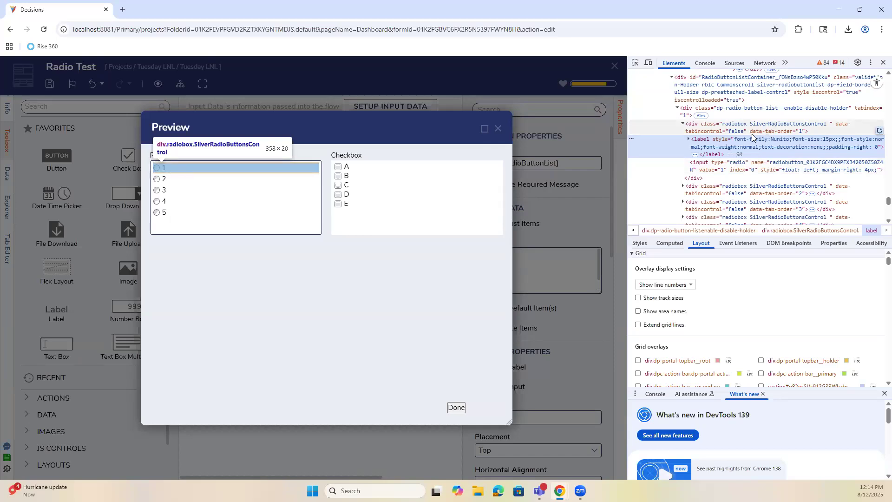
pyautogui.click(718, 164)
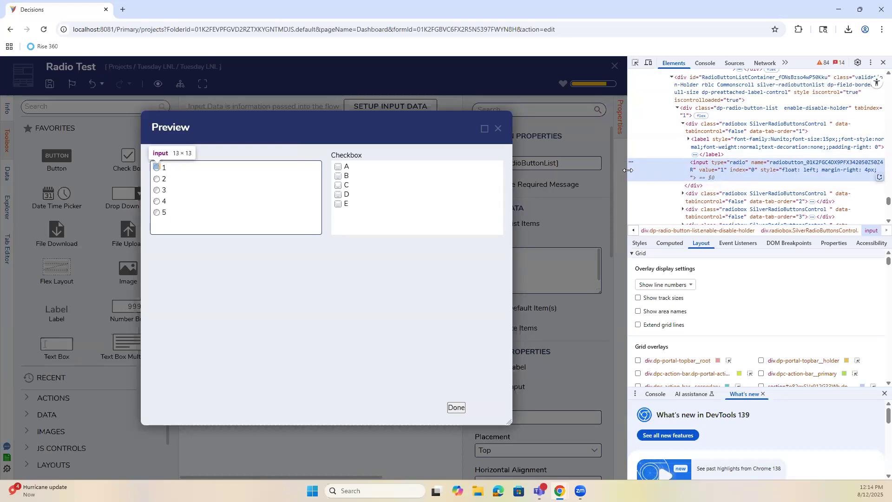
pyautogui.moveTo(628, 170); pyautogui.dragTo(592, 170)
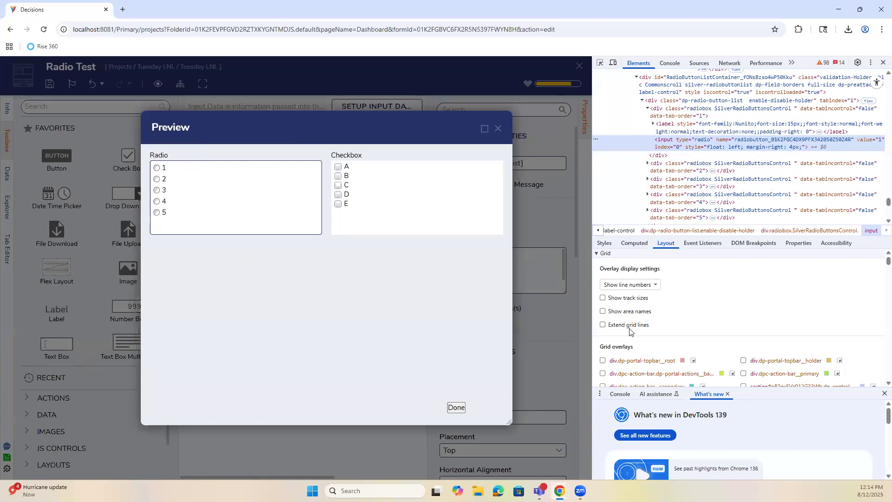
pyautogui.click(604, 243)
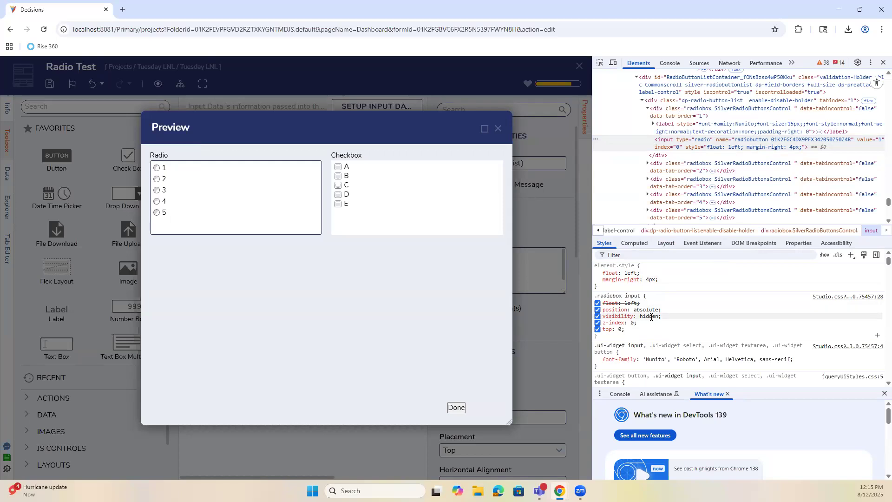
# Attempt adding an accent-color property to the input's inline style, discarding the unfinished tries.
pyautogui.click(667, 281)
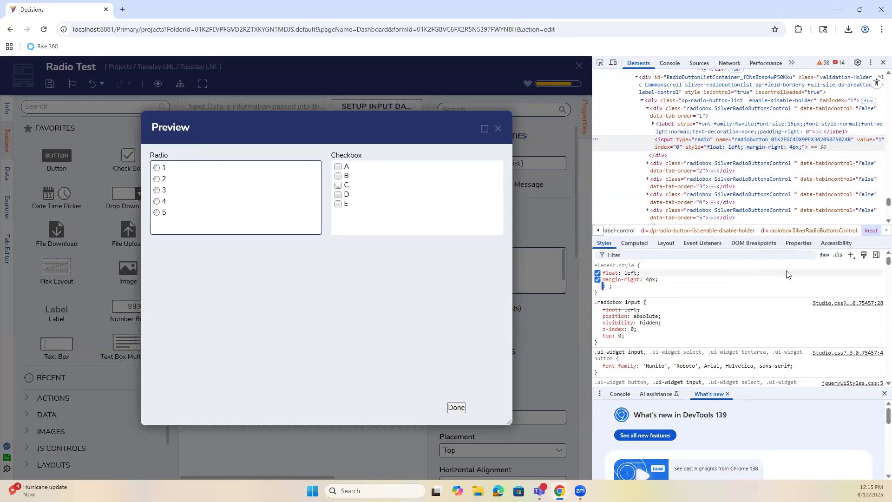
pyautogui.write('acc')
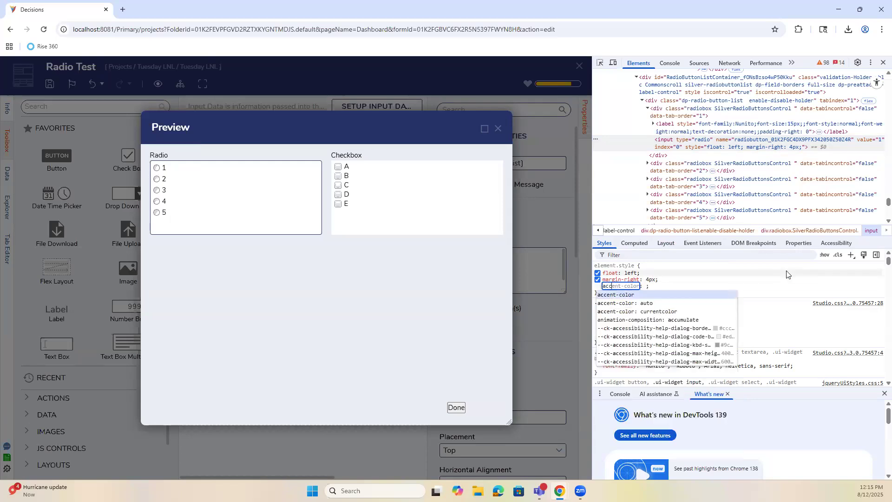
pyautogui.click(650, 295)
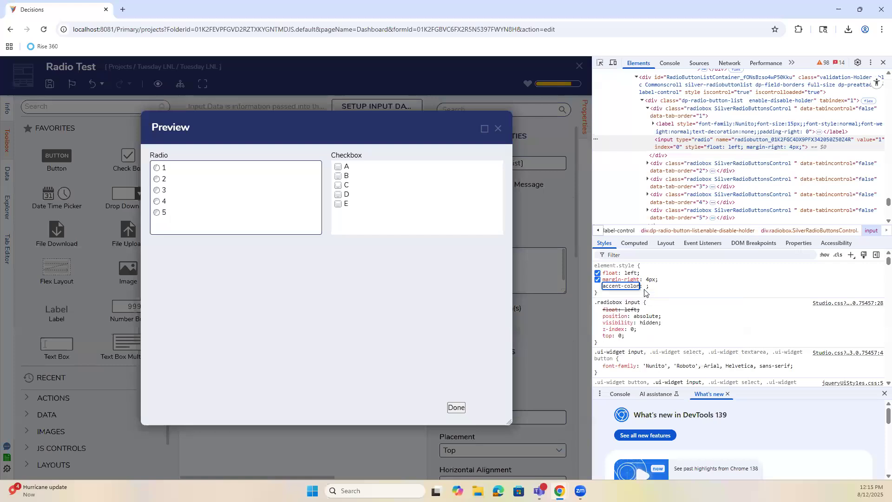
pyautogui.click(644, 286)
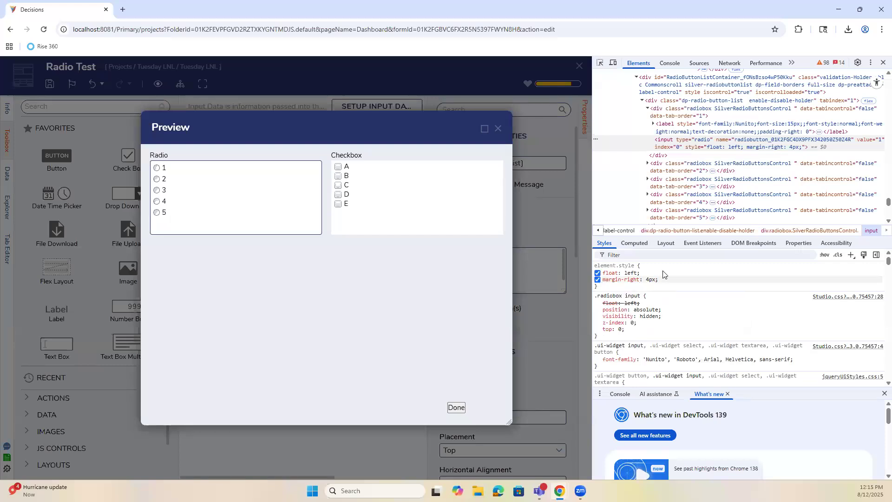
pyautogui.click(624, 290)
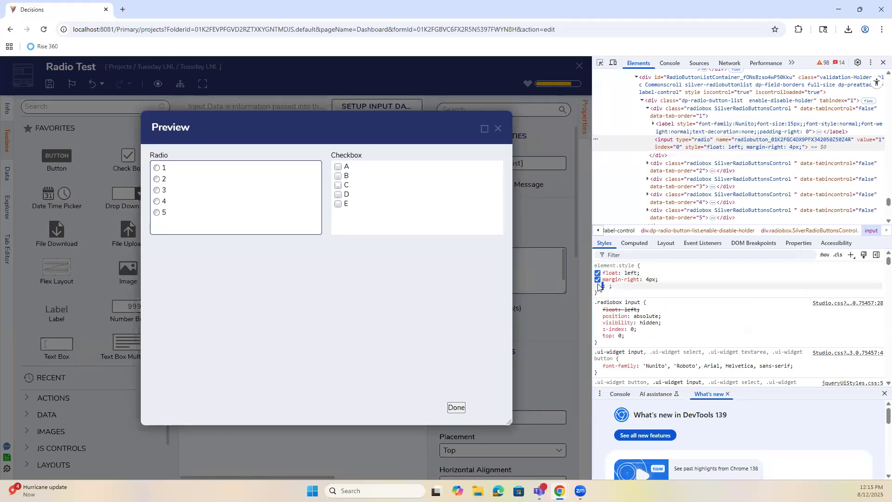
pyautogui.click(604, 286)
pyautogui.click(598, 287)
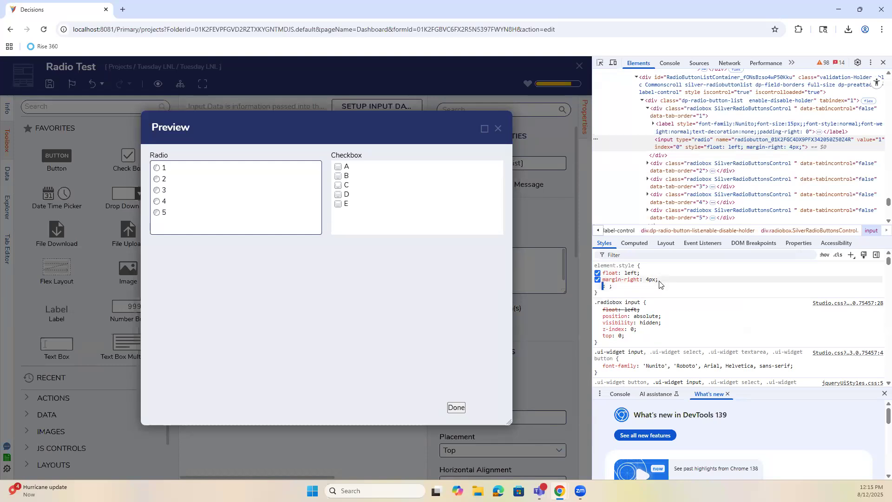
pyautogui.write('acc')
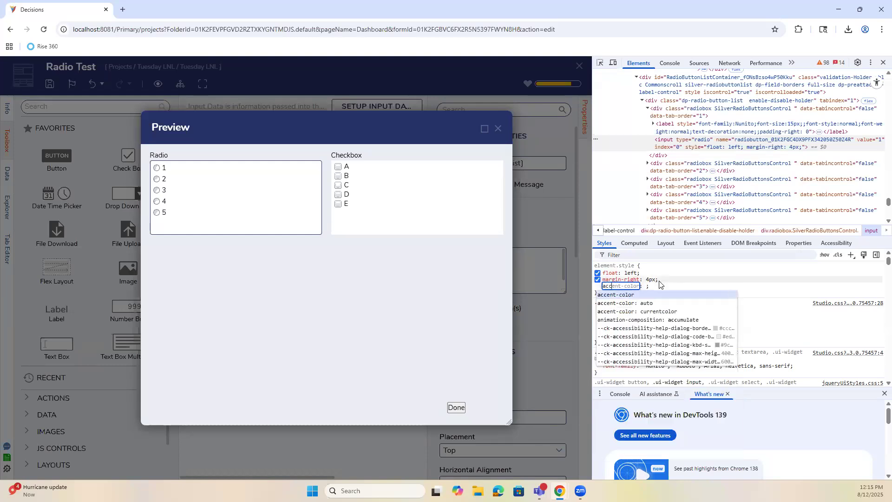
pyautogui.click(644, 296)
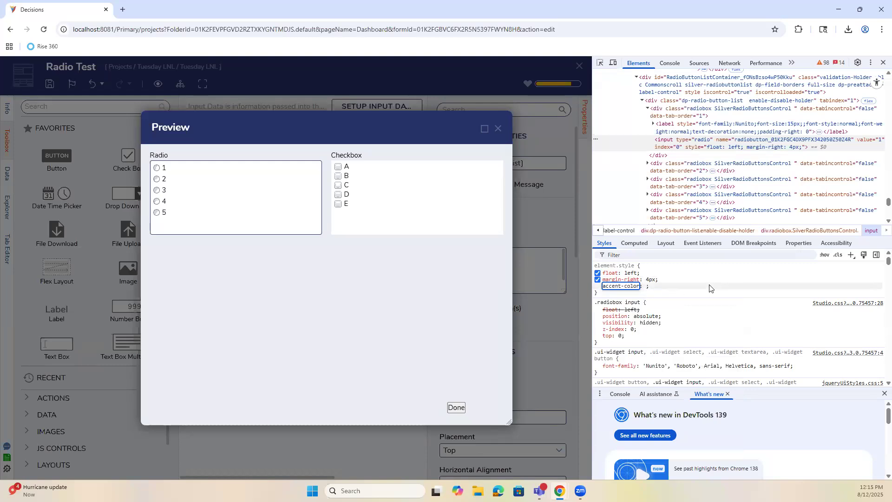
pyautogui.write('B')
pyautogui.press('BackSpace')
pyautogui.click(656, 292)
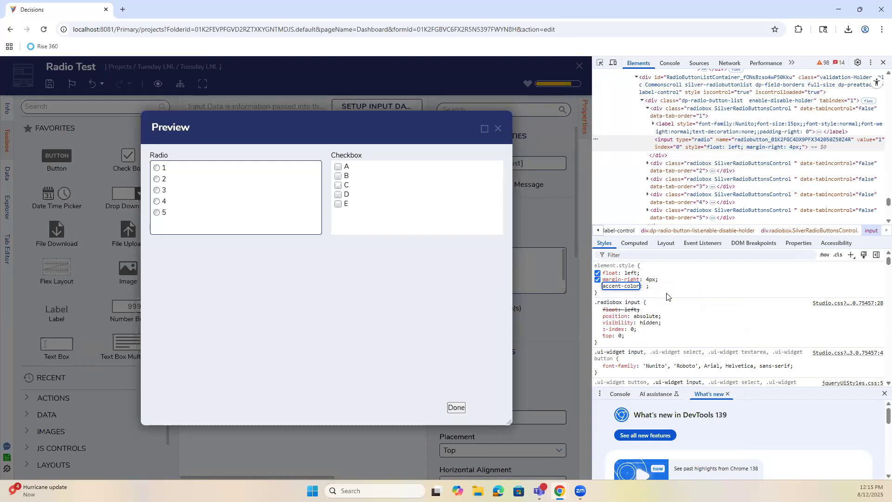
pyautogui.click(679, 279)
# Toggle margin-right: 4px off and on, then add inline accent-color: aliceblue to the input.
pyautogui.click(597, 279)
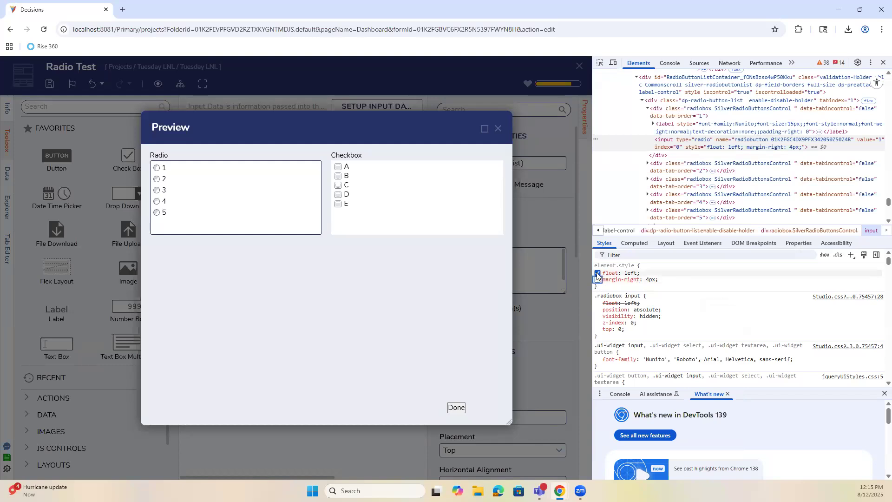
pyautogui.click(701, 287)
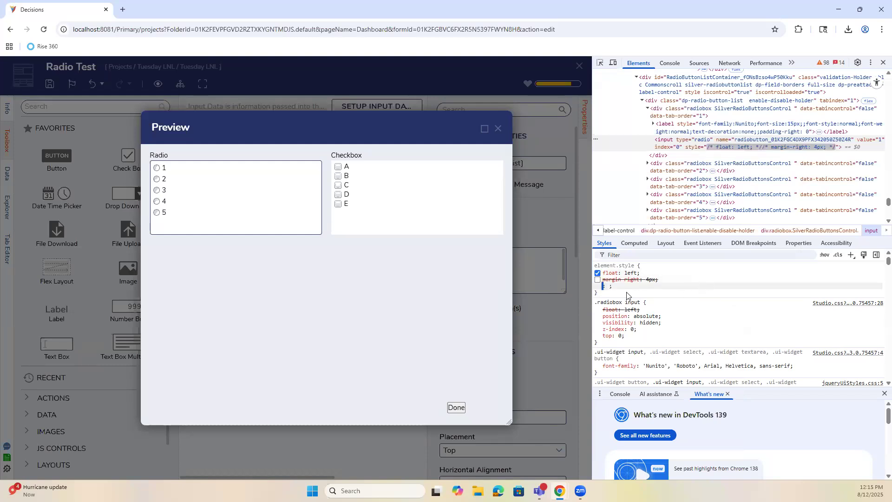
pyautogui.click(598, 279)
pyautogui.click(667, 284)
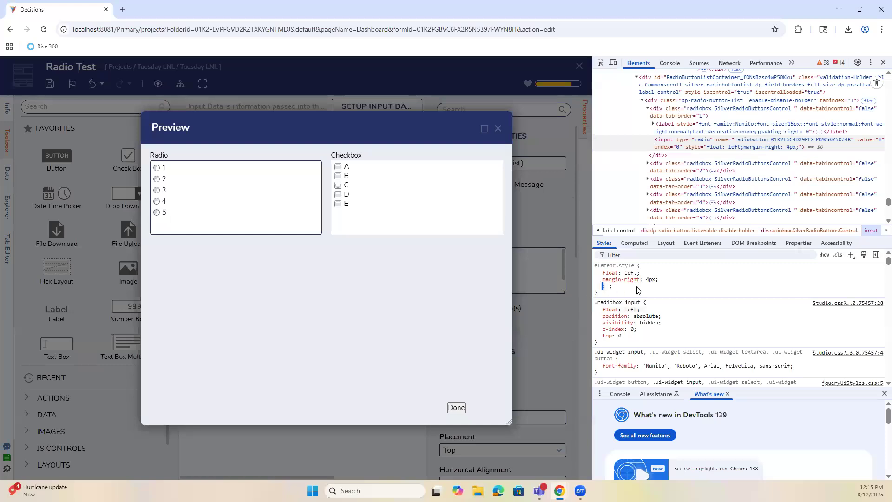
pyautogui.write('Acc')
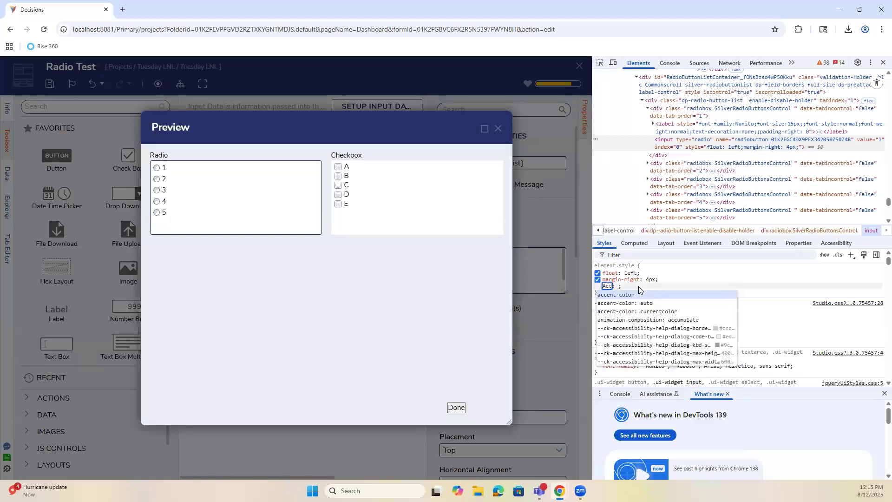
pyautogui.click(631, 294)
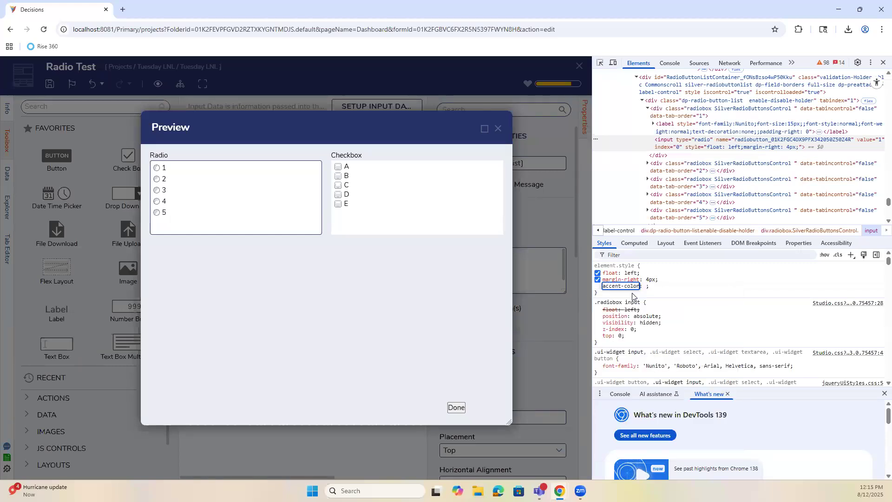
pyautogui.press('Tab')
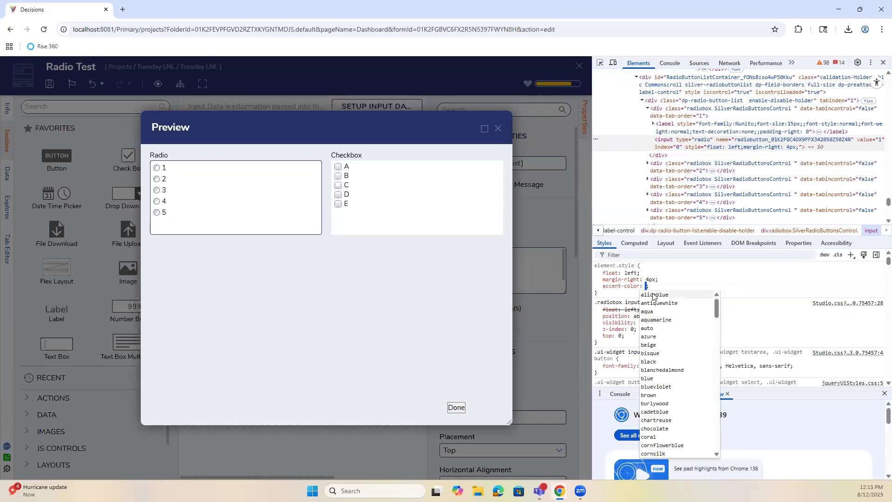
pyautogui.click(654, 295)
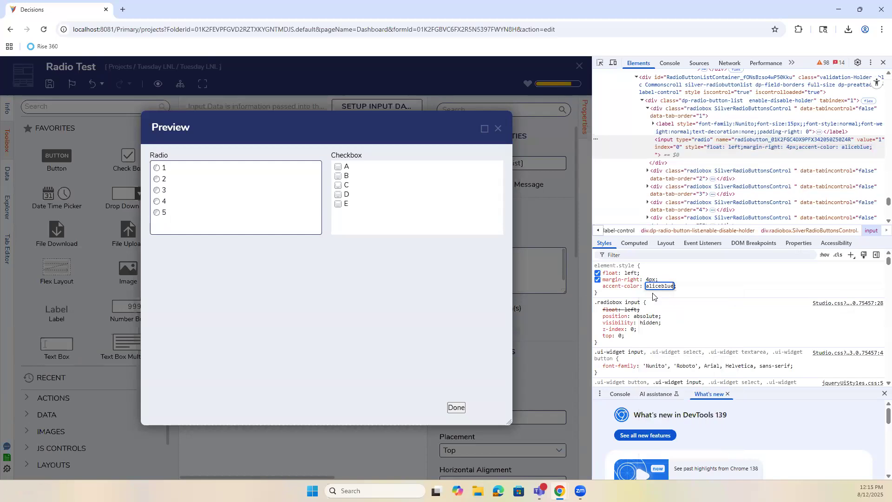
pyautogui.press('Return')
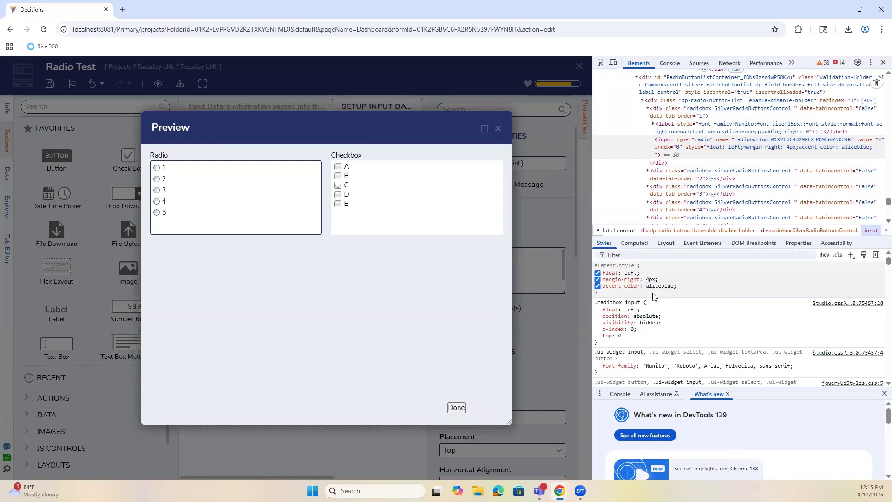
# Choose option 2 in the preview and experiment with editing the aliceblue accent-color value.
pyautogui.click(158, 182)
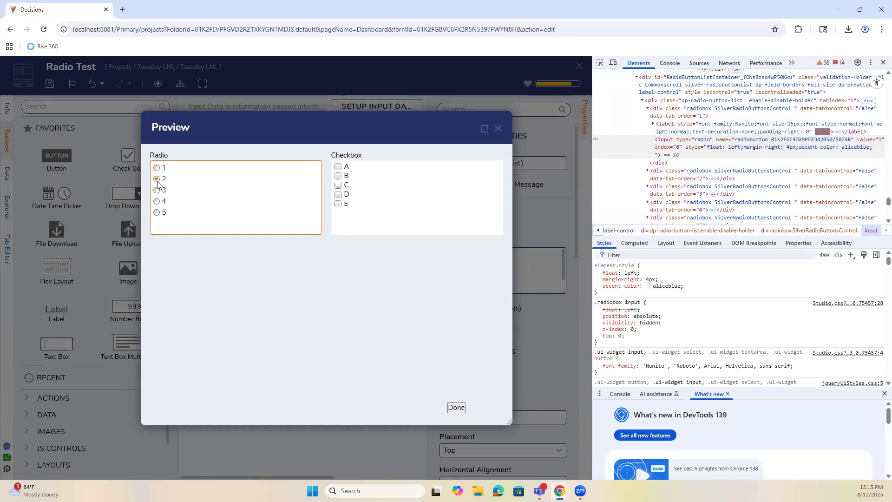
pyautogui.click(649, 286)
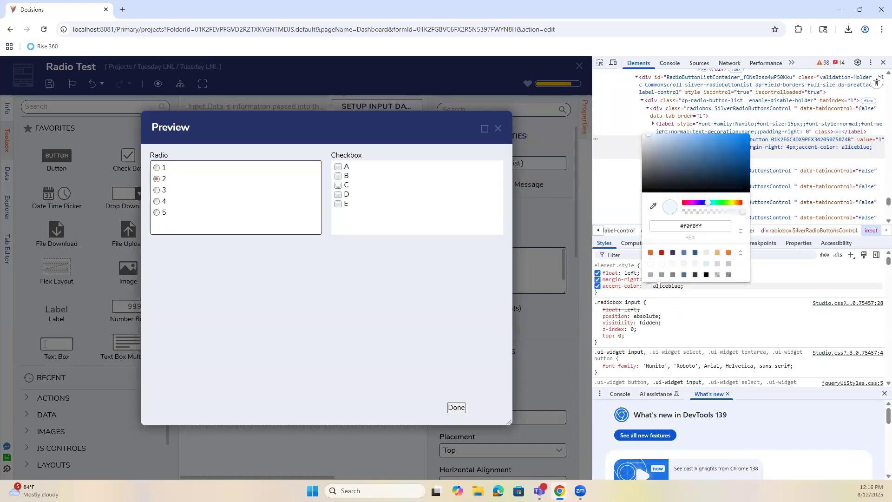
pyautogui.click(684, 291)
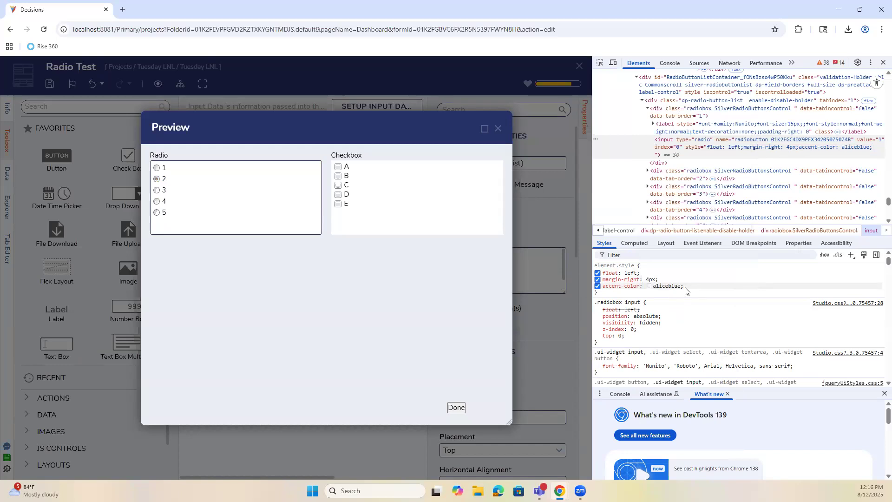
pyautogui.click(682, 286)
pyautogui.click(688, 284)
pyautogui.click(681, 284)
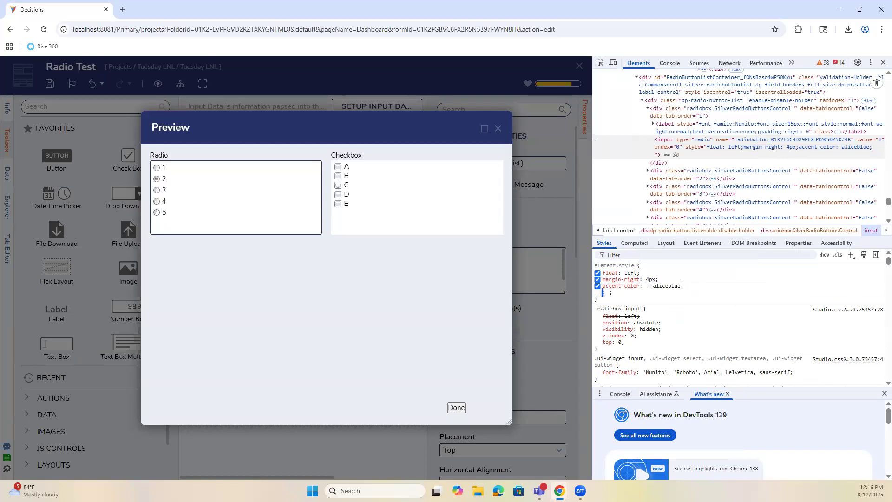
pyautogui.write('Impo')
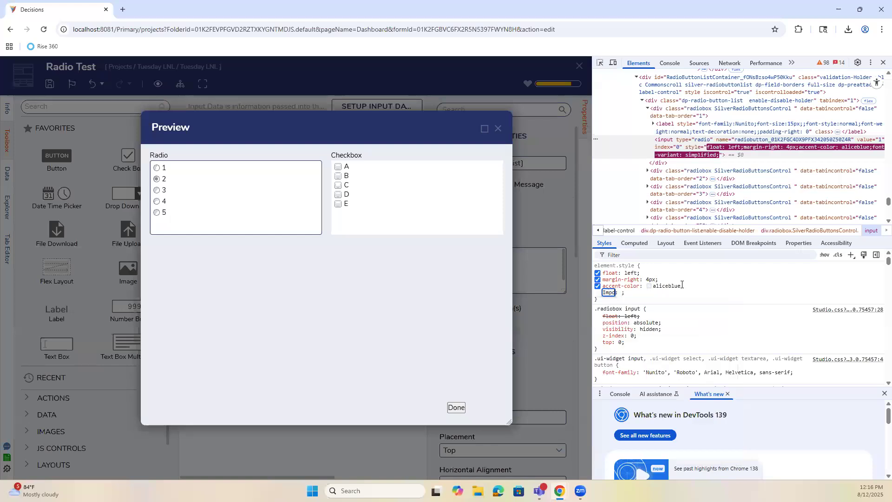
pyautogui.press('BackSpace')
pyautogui.press('BackSpace')
pyautogui.press('BackSpace')
pyautogui.press('BackSpace')
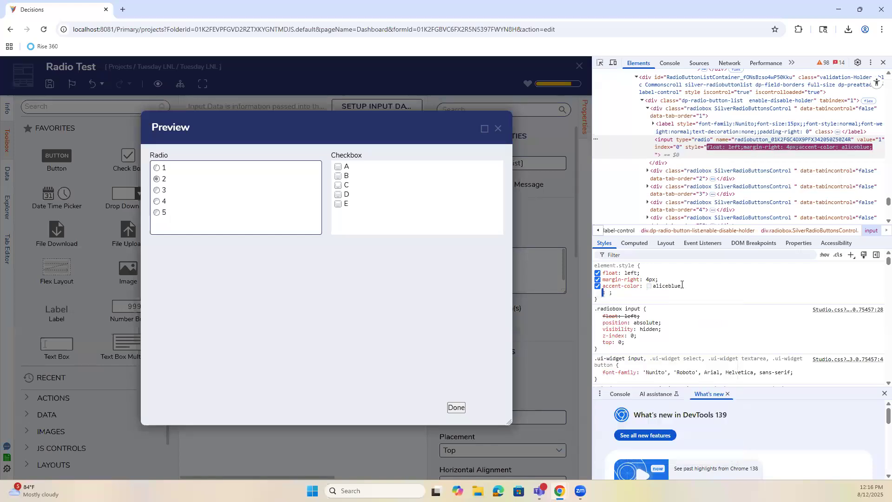
pyautogui.click(685, 286)
pyautogui.click(681, 286)
pyautogui.click(685, 286)
pyautogui.tripleClick(686, 286)
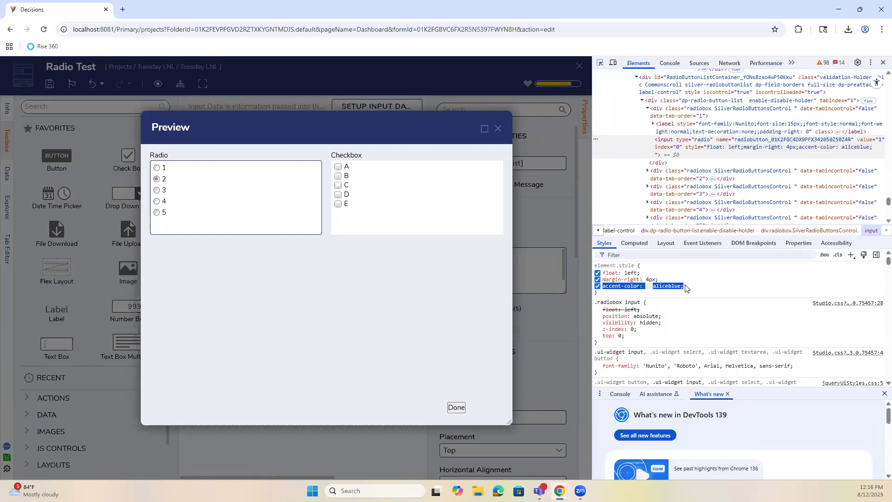
pyautogui.click(685, 286)
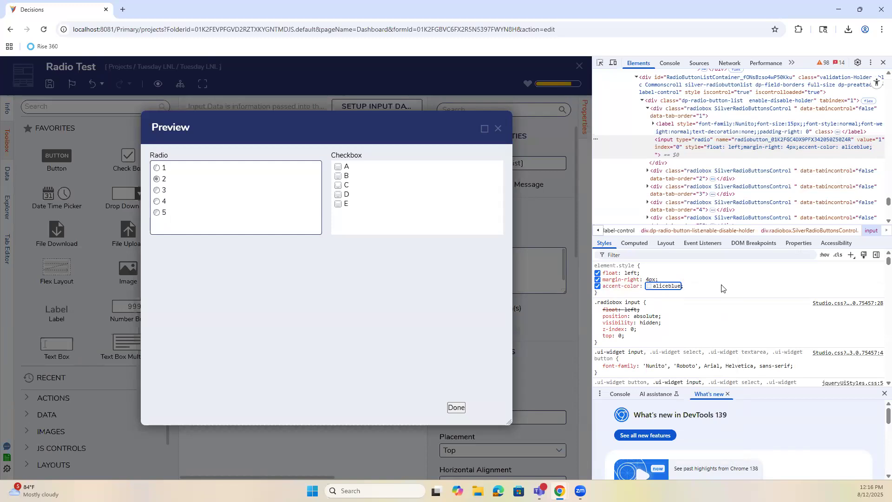
pyautogui.click(723, 289)
# Try adding an !important property to the inline style, then drop it, keeping accent-color: aliceblue.
pyautogui.click(721, 288)
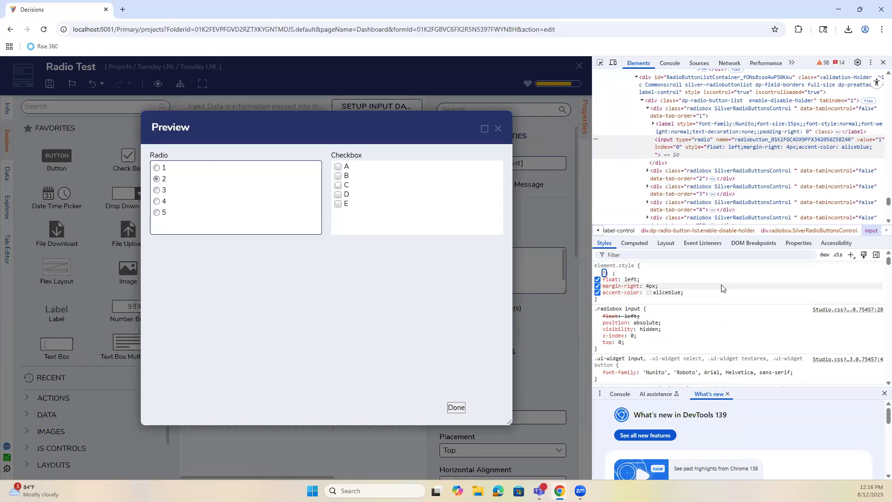
pyautogui.click(713, 288)
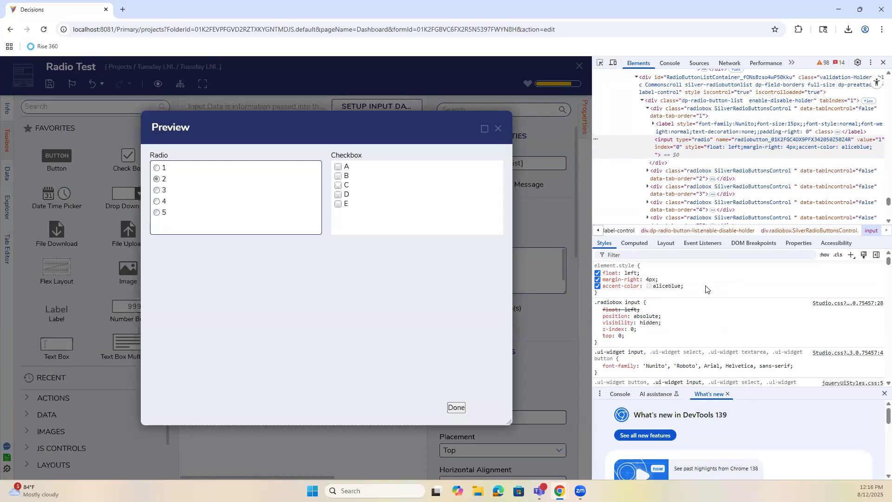
pyautogui.click(706, 289)
pyautogui.write('!important')
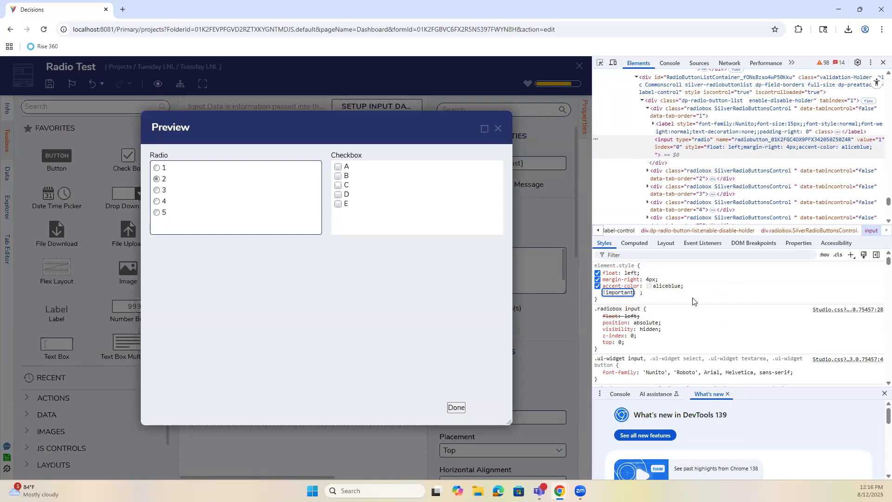
pyautogui.press('Tab')
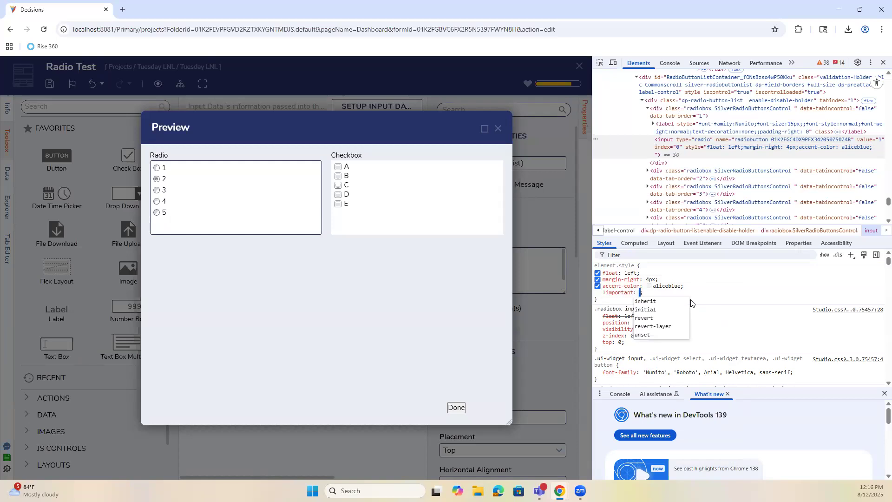
pyautogui.click(680, 286)
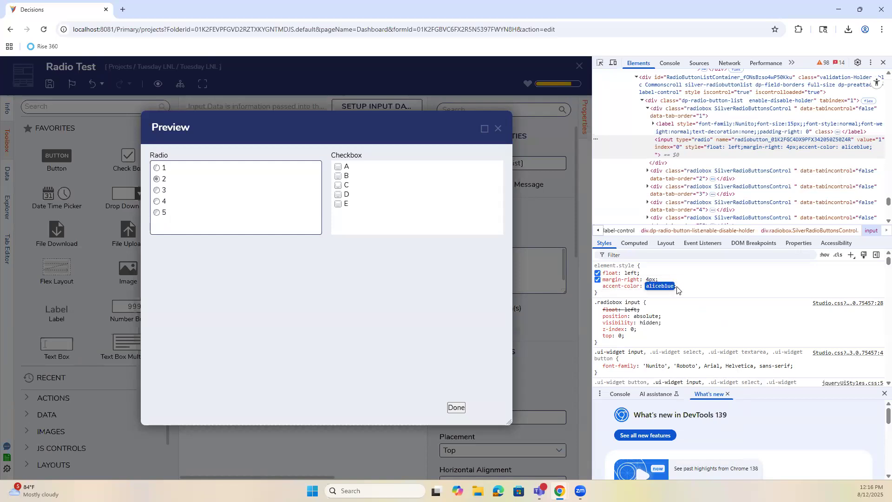
pyautogui.click(604, 286)
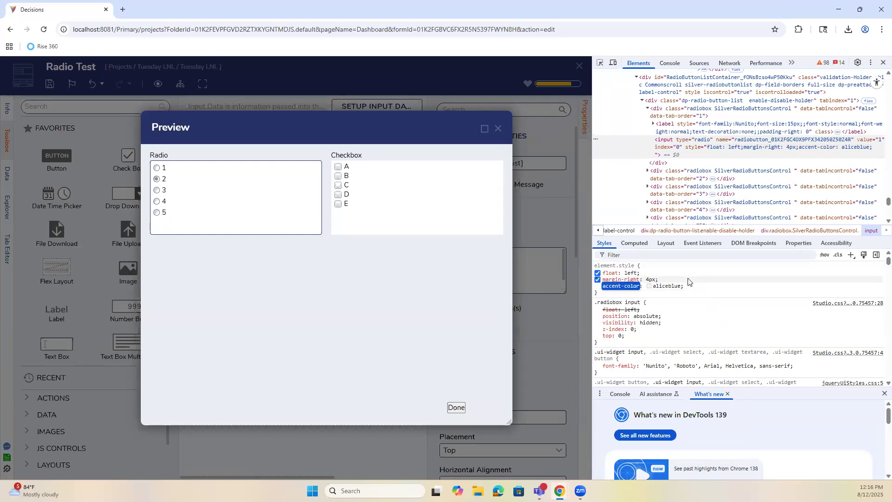
# Choose option 1 in the previewed Radio list.
pyautogui.scroll(-6, 696, 325)
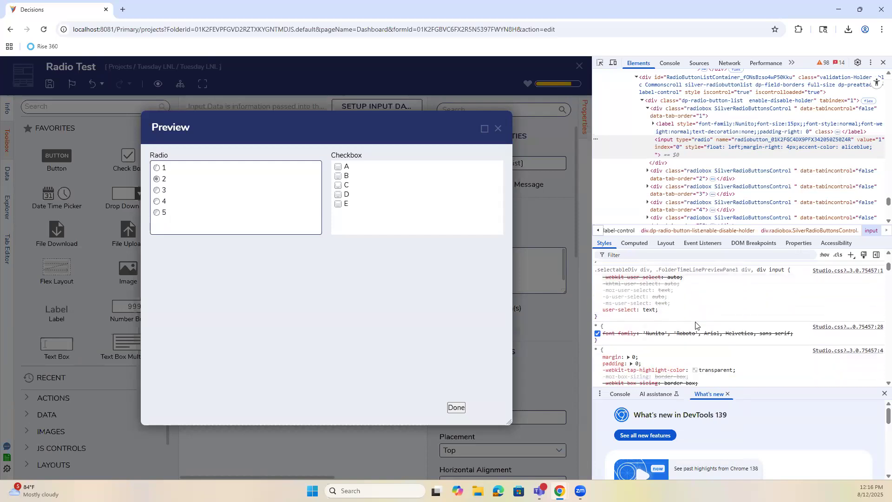
pyautogui.scroll(-5, 696, 325)
pyautogui.scroll(-3, 695, 326)
pyautogui.scroll(-2, 696, 325)
pyautogui.scroll(8, 696, 325)
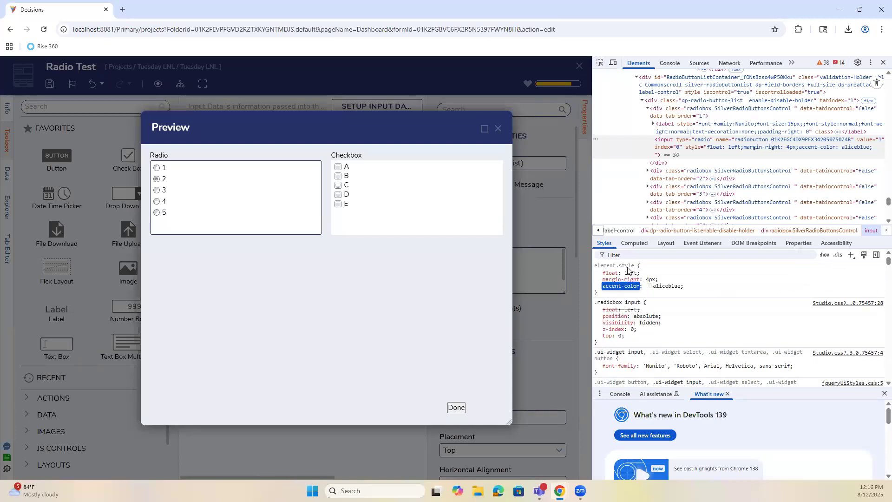
pyautogui.click(157, 168)
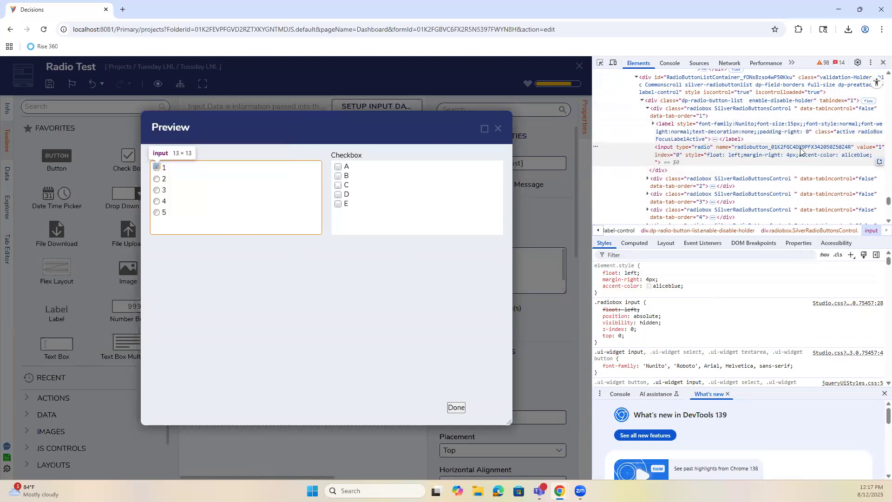
# Close DevTools and the Radio Test preview, then select the Radio Test-to-end link in Flow 1.
pyautogui.click(882, 63)
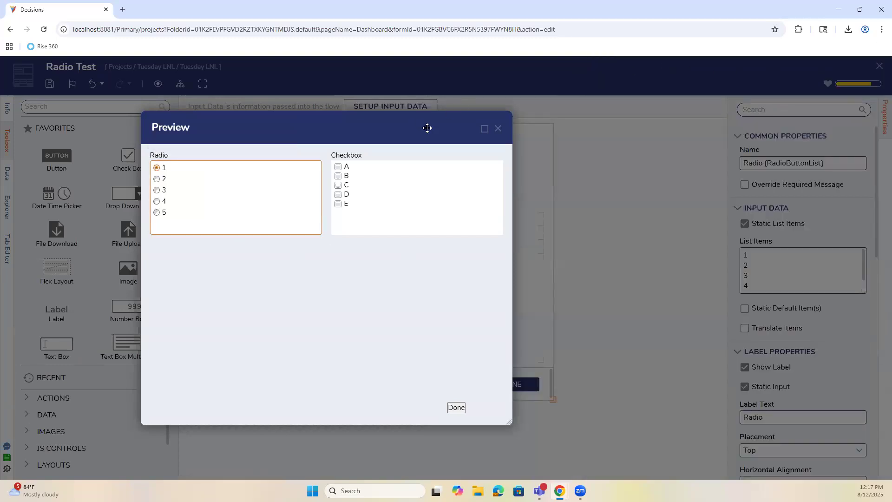
pyautogui.click(499, 126)
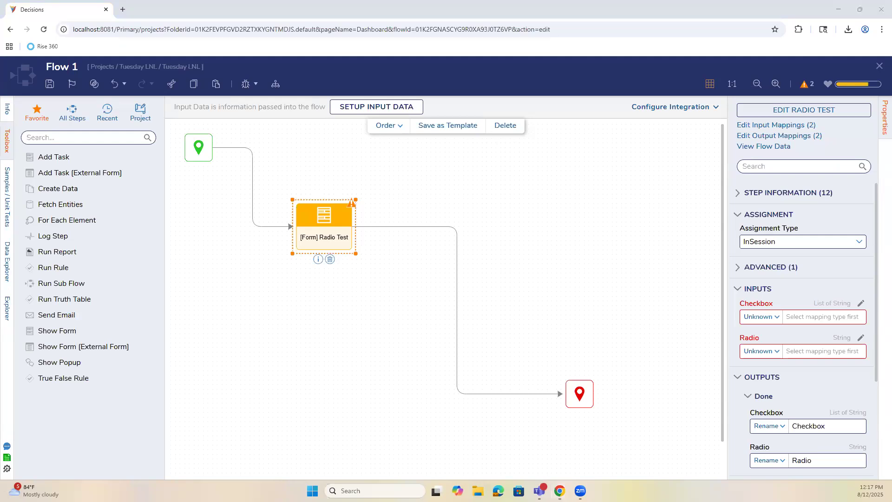
pyautogui.click(458, 293)
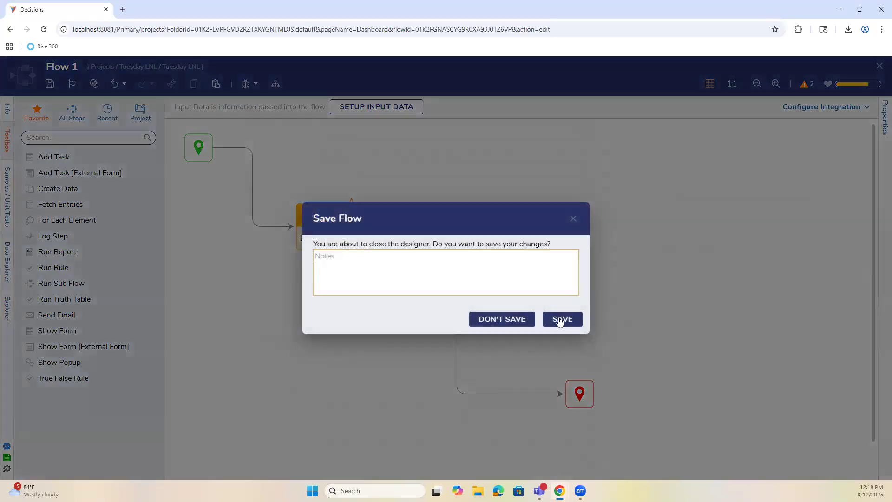
# Save Flow 1 and start a new Database Structure named Helmut.
pyautogui.click(561, 320)
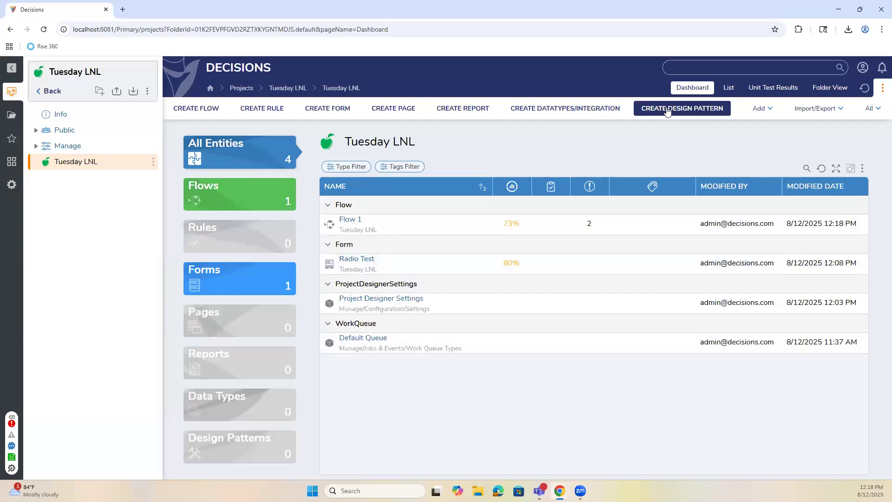
pyautogui.click(567, 108)
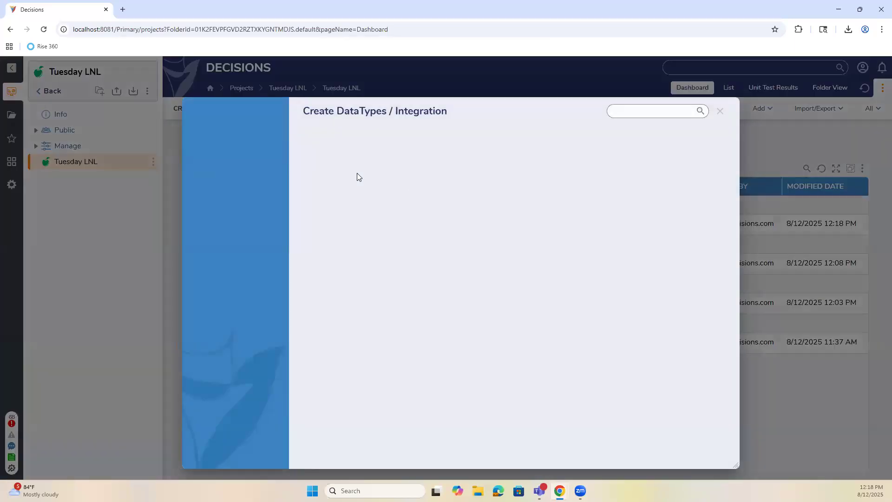
pyautogui.click(360, 175)
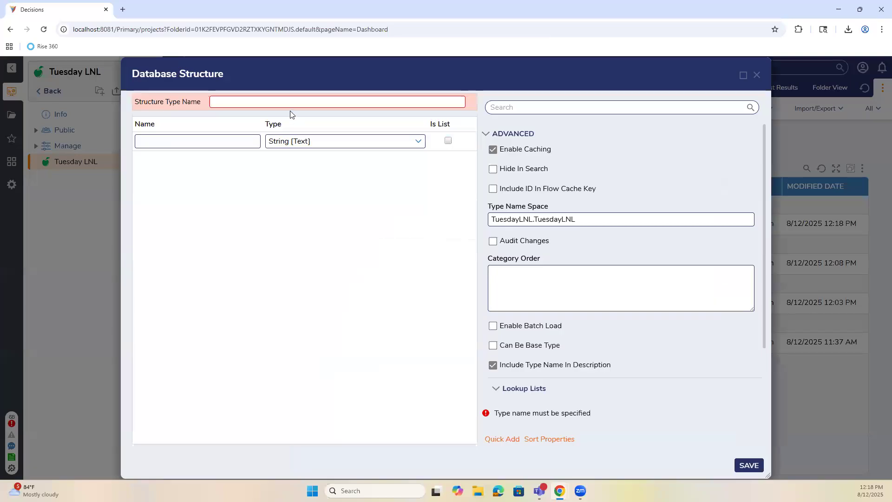
pyautogui.write('Helmut')
# Set the Helmut structure's first field type to RichTextAnnotation.
pyautogui.click(227, 143)
pyautogui.click(390, 142)
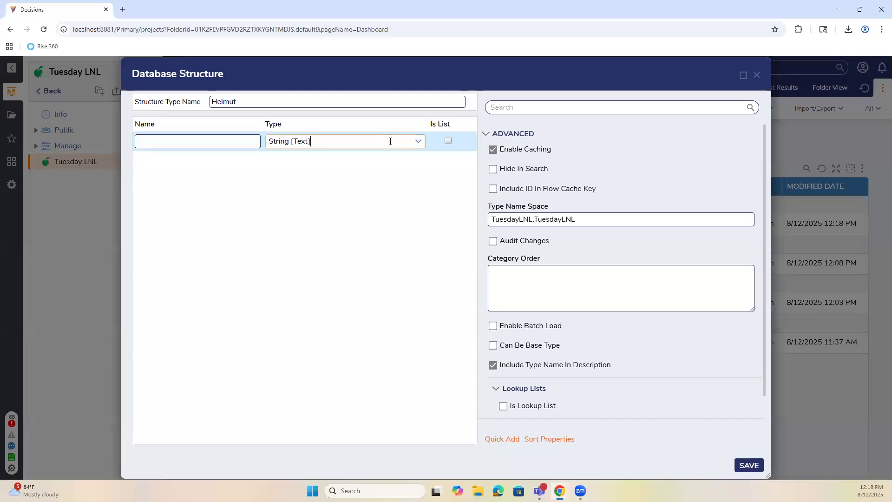
pyautogui.write('rich')
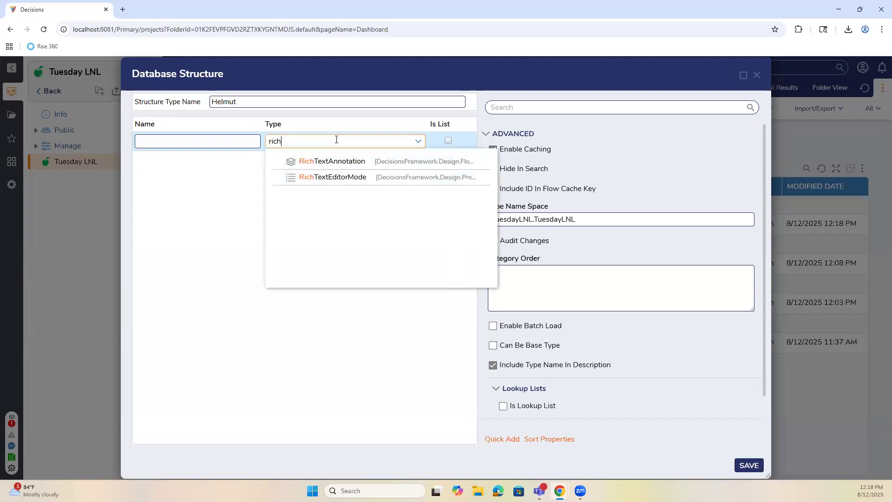
pyautogui.click(316, 160)
pyautogui.click(225, 142)
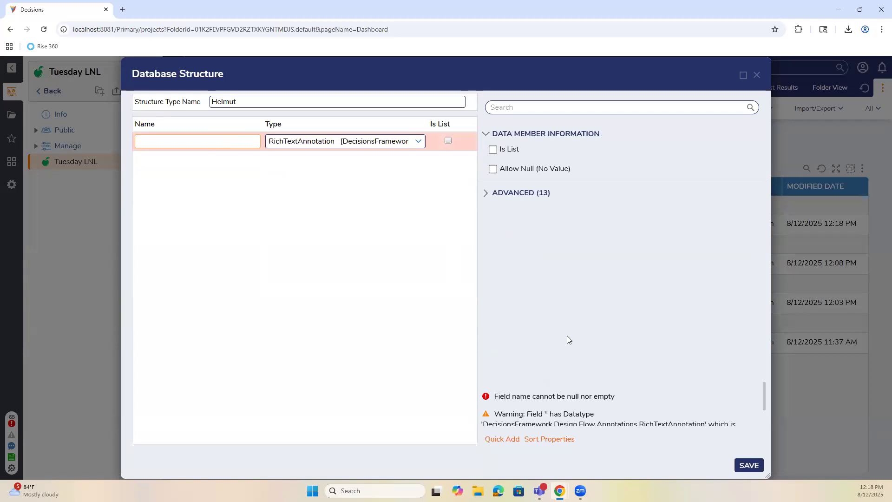
pyautogui.scroll(-1, 572, 409)
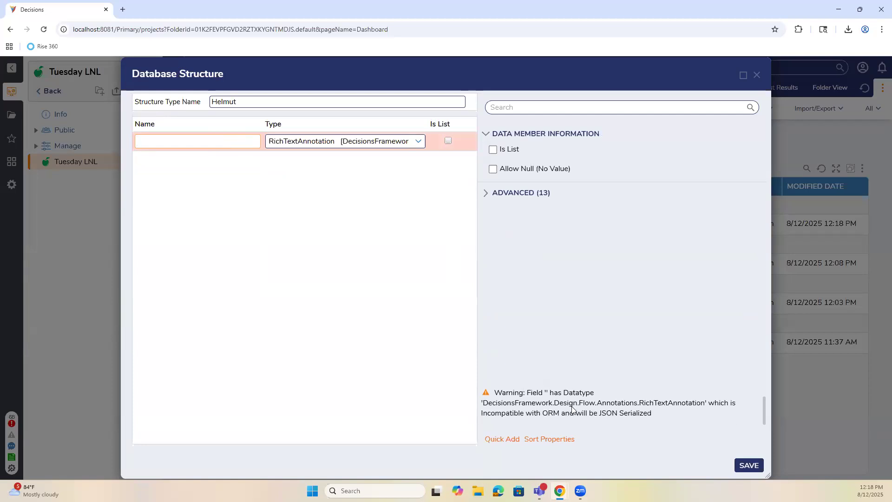
pyautogui.scroll(1, 572, 409)
pyautogui.click(418, 143)
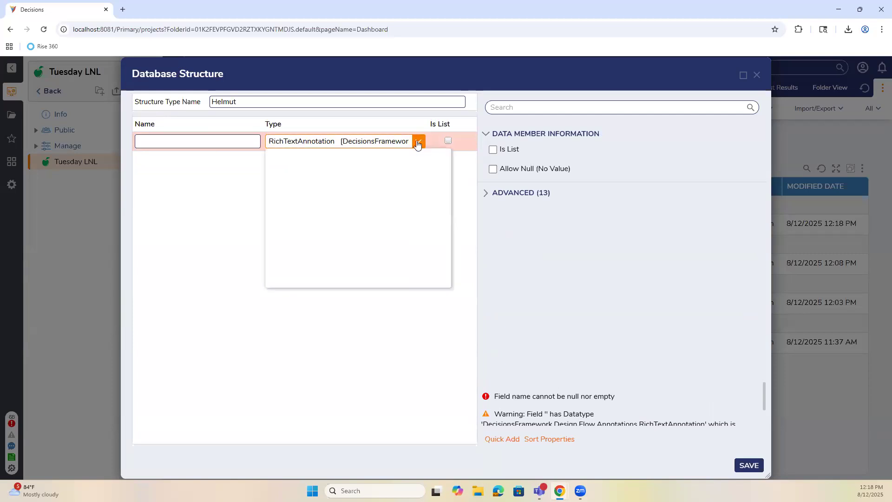
pyautogui.click(230, 168)
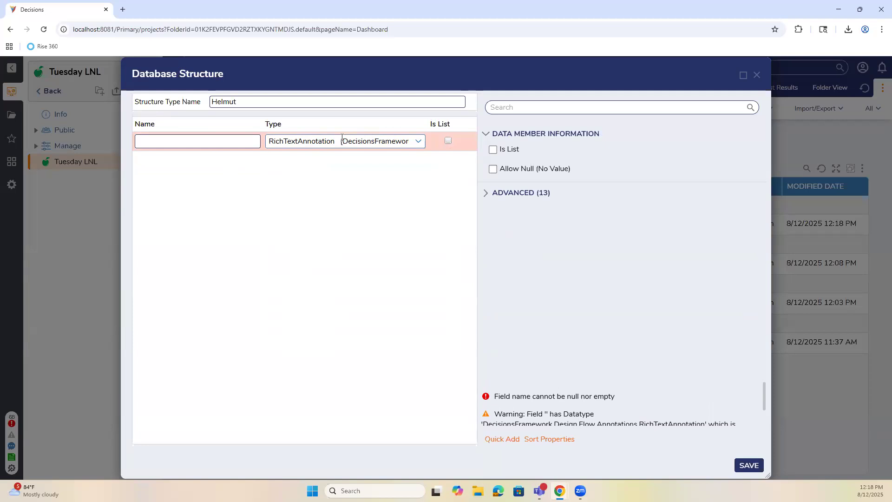
# Discard the Helmut structure and create a new flow named Email.
pyautogui.click(756, 75)
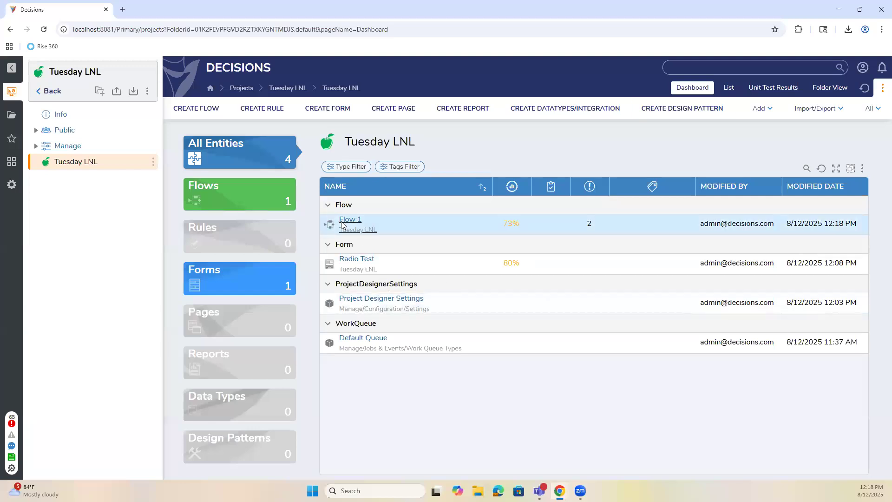
pyautogui.click(195, 110)
pyautogui.click(460, 186)
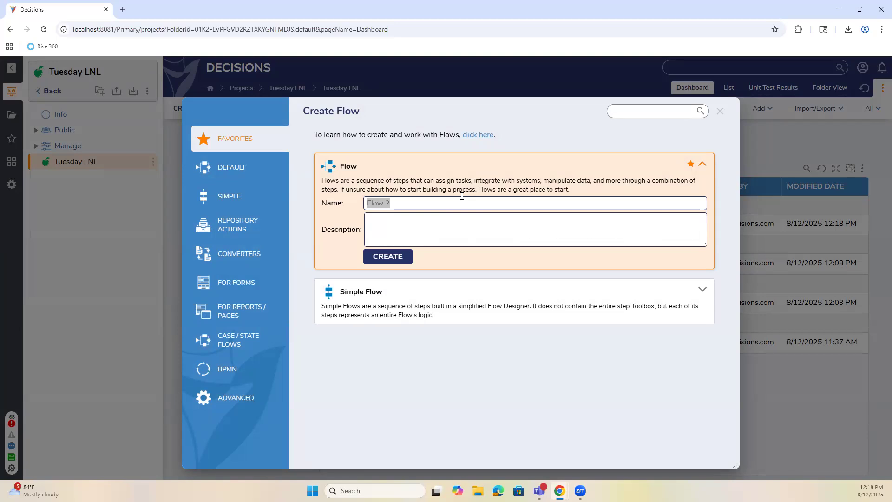
pyautogui.write('Email')
pyautogui.press('Return')
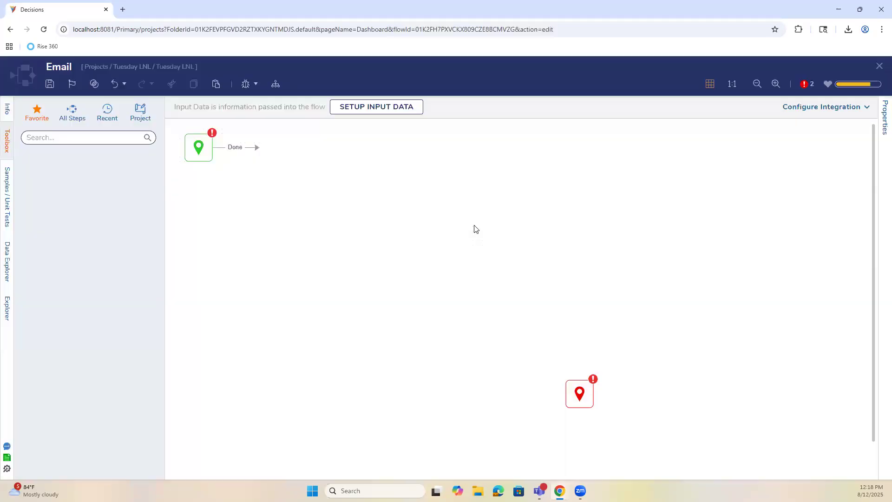
# Add a Send Email step, wire start to it and its Sent outcome to the end, and save.
pyautogui.moveTo(581, 394); pyautogui.dragTo(552, 245)
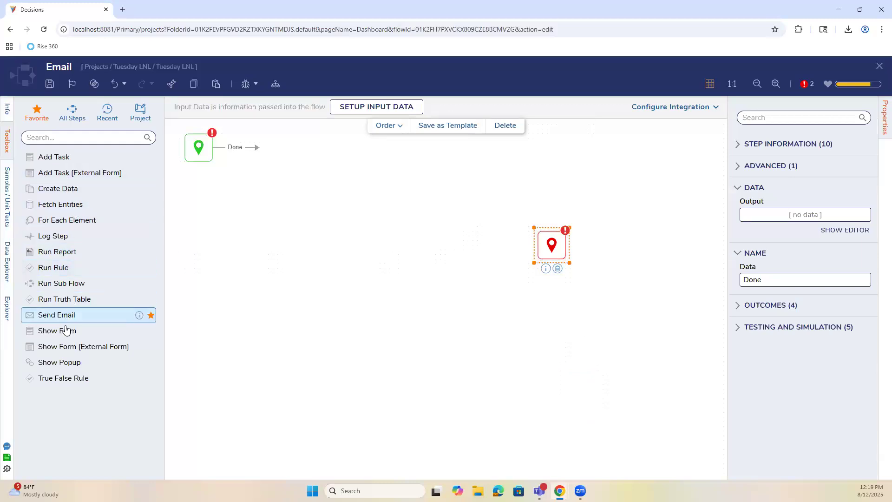
pyautogui.moveTo(63, 321); pyautogui.dragTo(324, 193)
pyautogui.moveTo(257, 148); pyautogui.dragTo(314, 199)
pyautogui.moveTo(323, 197); pyautogui.dragTo(347, 266)
pyautogui.moveTo(408, 269); pyautogui.dragTo(548, 245)
pyautogui.moveTo(335, 262); pyautogui.dragTo(372, 250)
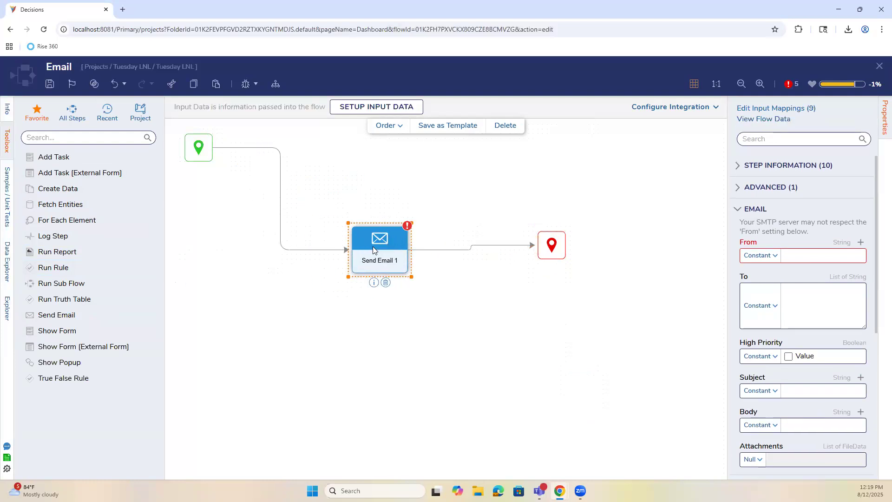
pyautogui.hotkey('ctrl', 's')
pyautogui.click(562, 315)
# Shift the steps right and insert a Show Form step right after the start.
pyautogui.moveTo(558, 253); pyautogui.dragTo(651, 251)
pyautogui.moveTo(394, 240); pyautogui.dragTo(524, 239)
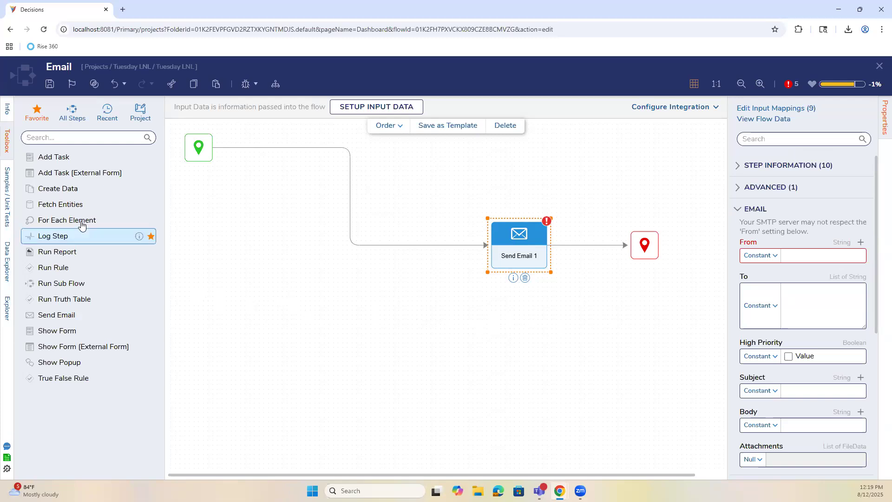
pyautogui.moveTo(84, 329); pyautogui.dragTo(290, 143)
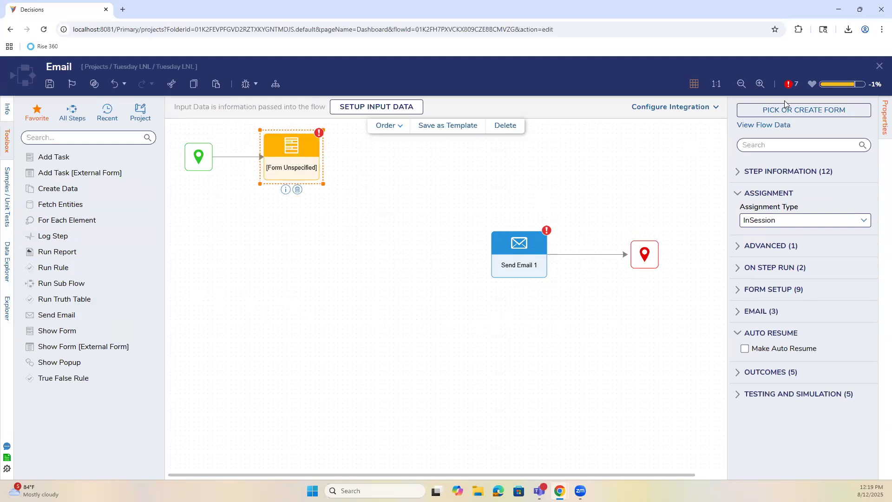
# Create a new form named Rich Text Form for the flow's form step.
pyautogui.click(803, 110)
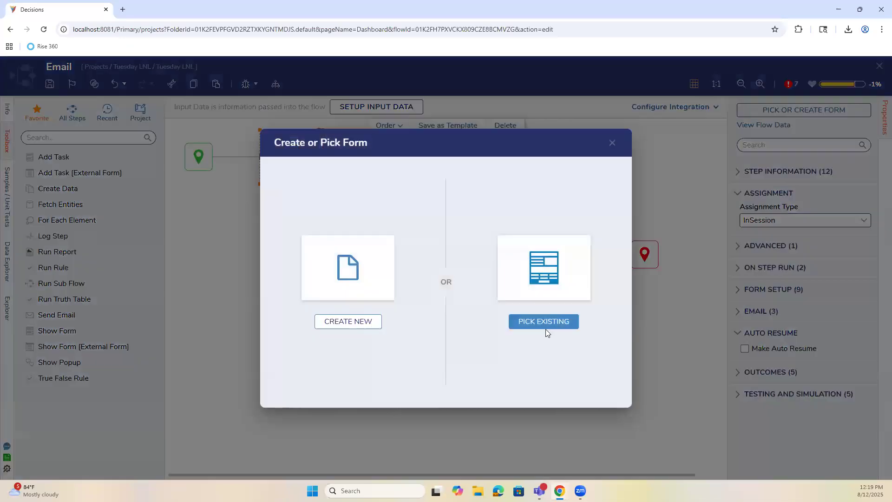
pyautogui.click(374, 321)
pyautogui.click(362, 206)
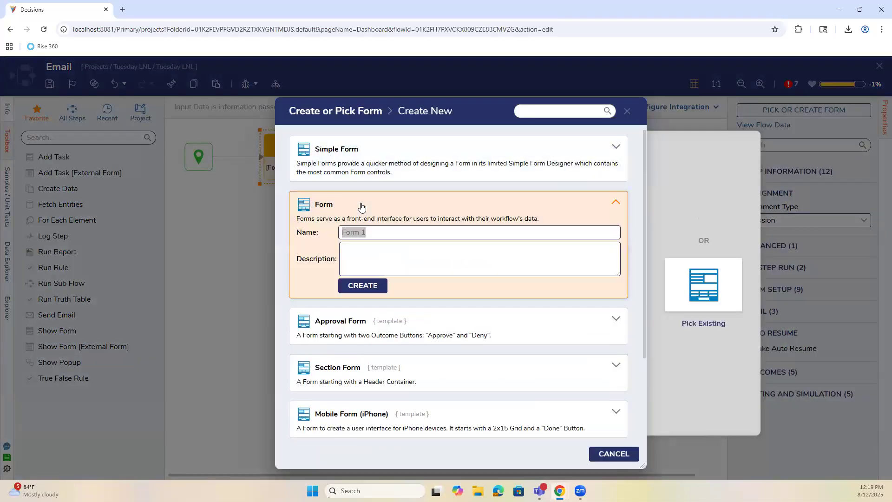
pyautogui.write('Rich T')
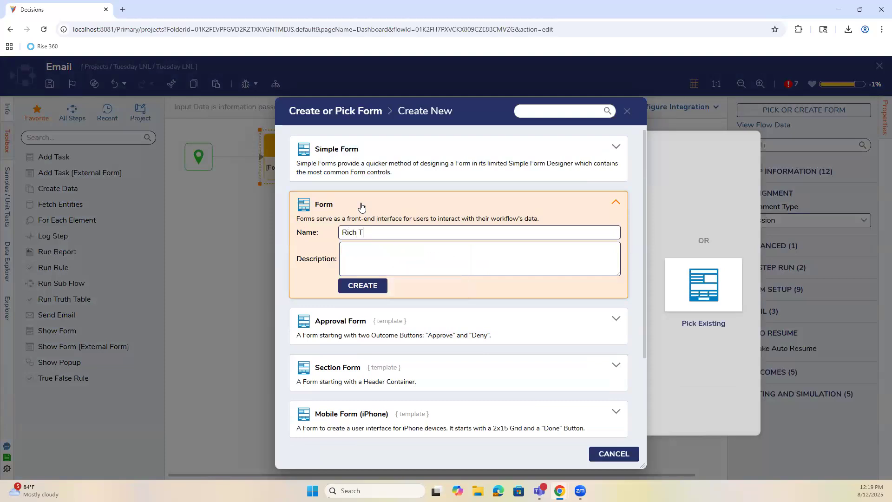
pyautogui.write('ext Form')
pyautogui.press('Return')
# Add a Rich Text Box with data name RichText and widen it across the form.
pyautogui.click(93, 107)
pyautogui.write('rich')
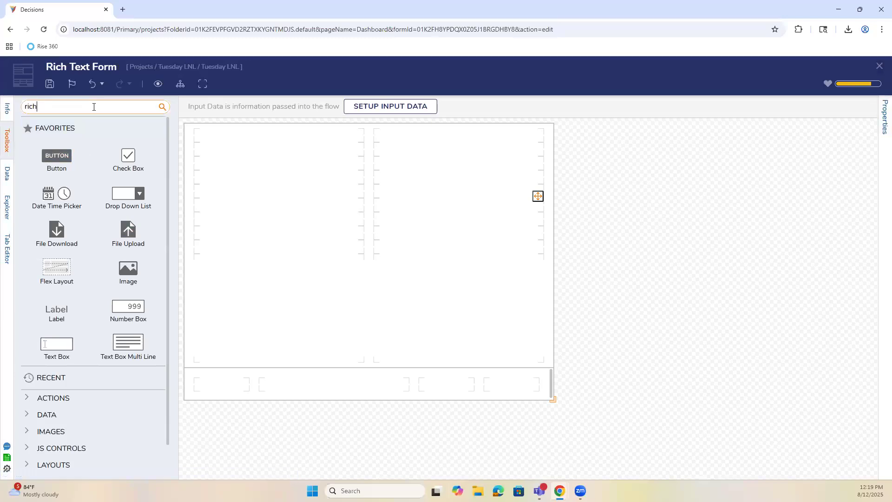
pyautogui.moveTo(56, 143); pyautogui.dragTo(305, 307)
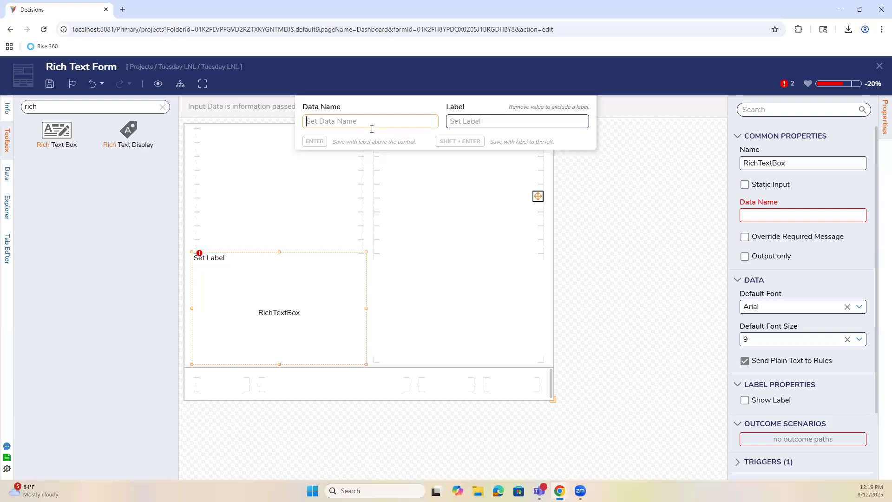
pyautogui.write('R')
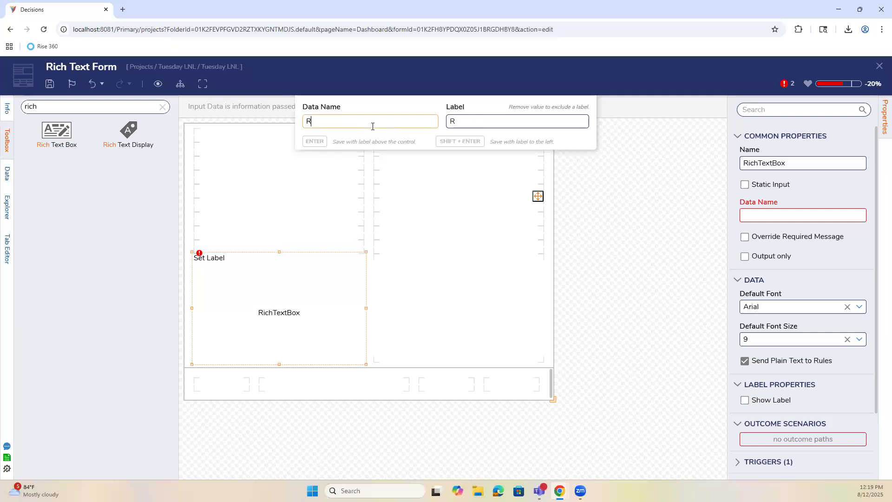
pyautogui.write('ichText')
pyautogui.press('Return')
pyautogui.moveTo(393, 241); pyautogui.dragTo(505, 192)
pyautogui.scroll(-4, 820, 320)
pyautogui.scroll(-8, 821, 321)
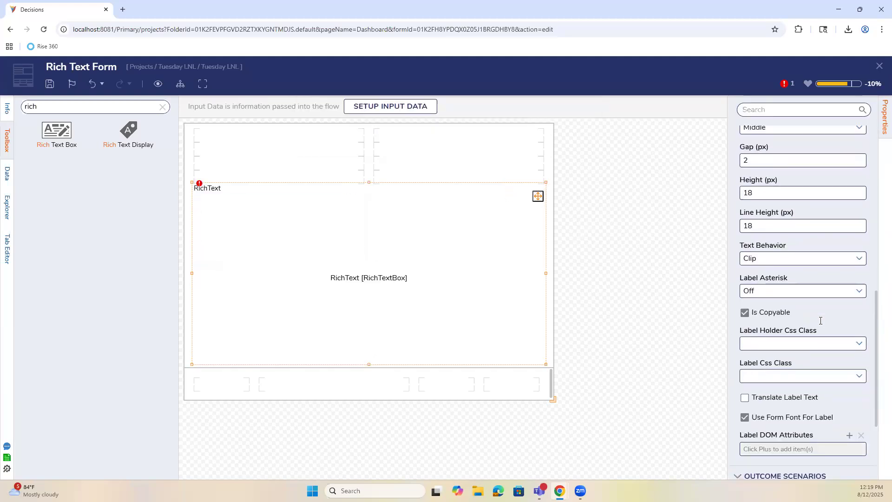
# Add a button named Done to the form's bottom row.
pyautogui.click(163, 107)
pyautogui.moveTo(57, 157); pyautogui.dragTo(505, 392)
pyautogui.write('Done')
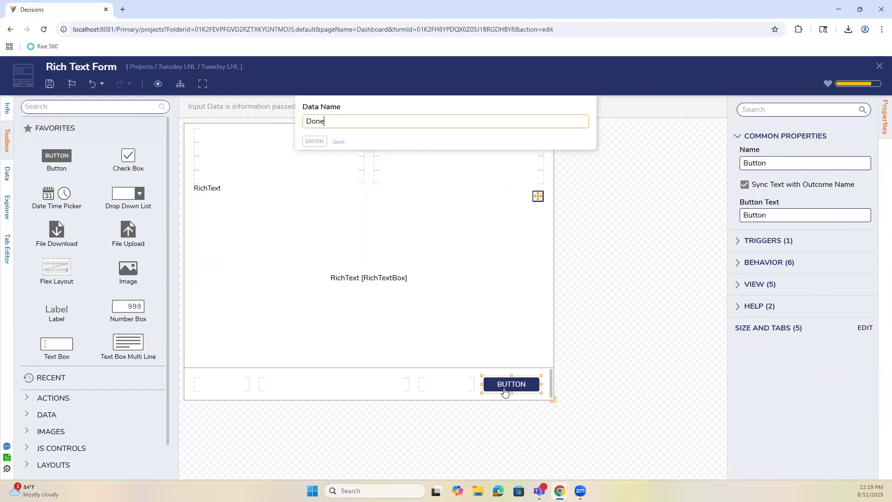
pyautogui.press('Return')
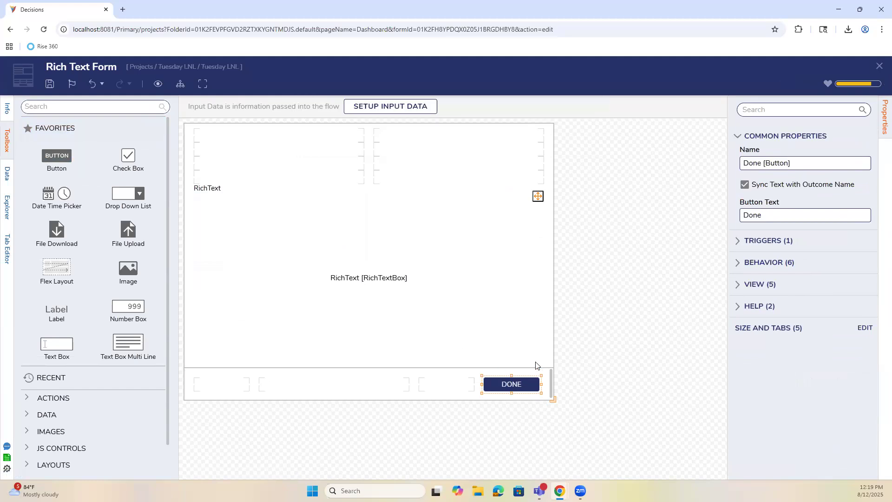
# Leave plain-text-to-rules on, save and close the form, and connect its Done outcome.
pyautogui.click(534, 289)
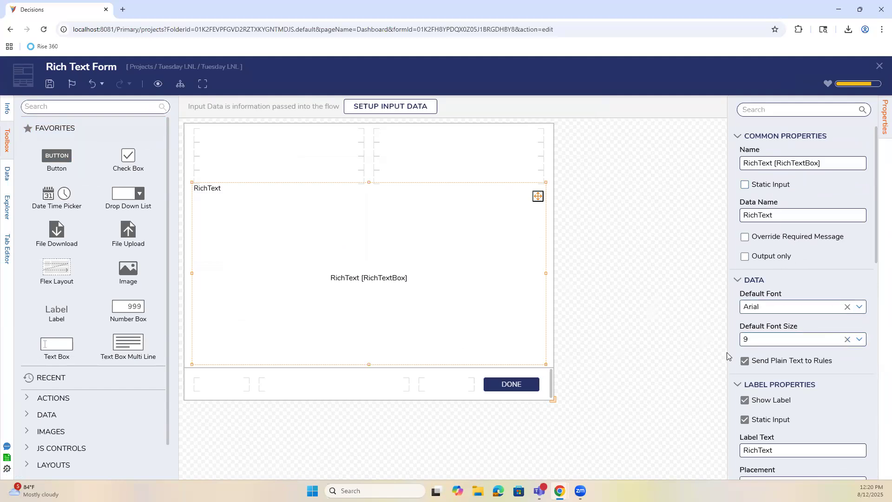
pyautogui.click(769, 362)
pyautogui.click(767, 363)
pyautogui.click(50, 84)
pyautogui.click(562, 313)
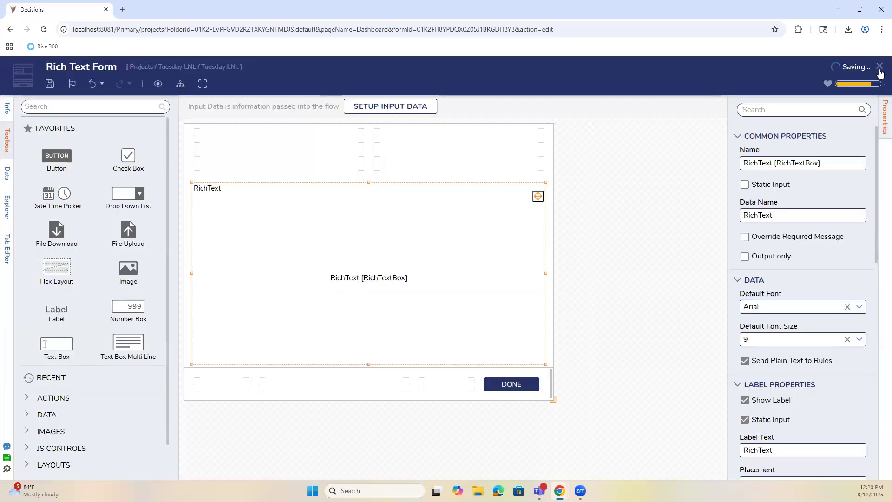
pyautogui.click(879, 69)
pyautogui.moveTo(362, 157); pyautogui.dragTo(509, 258)
# Delete the Send Email step and start a debug run of the flow.
pyautogui.click(524, 288)
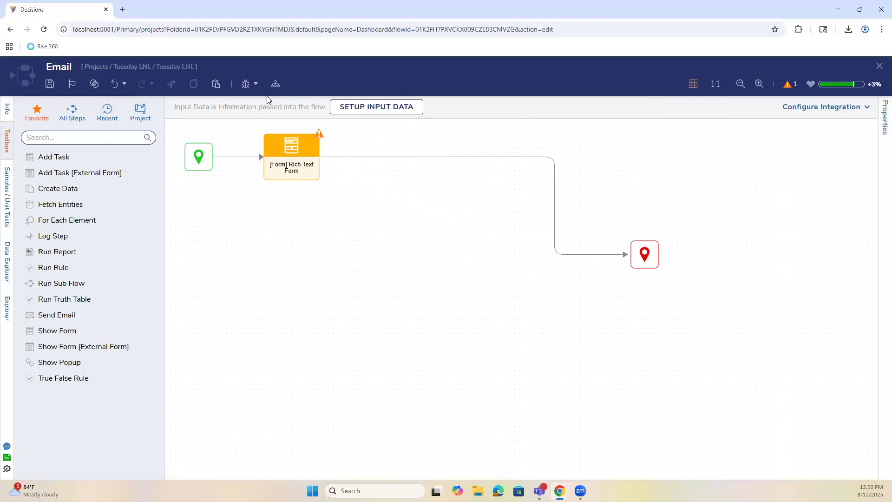
pyautogui.click(245, 84)
pyautogui.click(718, 241)
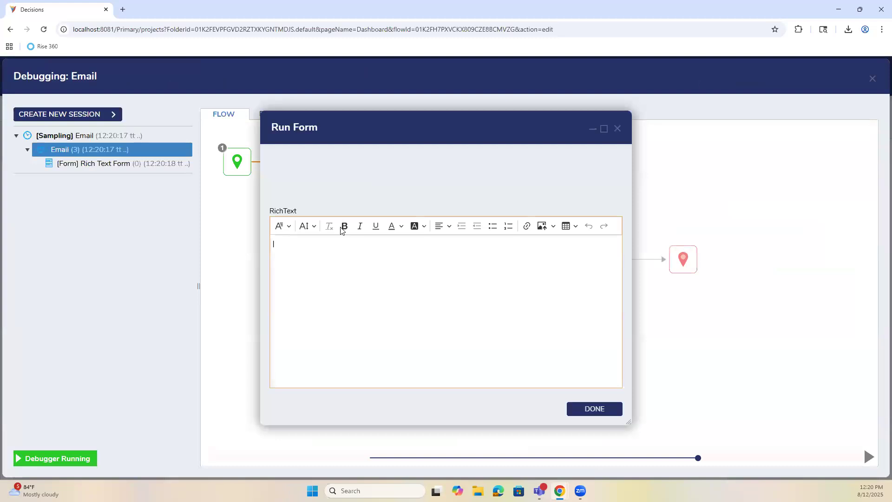
# Fill the form with sample text in bold, italic and another font, then submit it.
pyautogui.write('asdwads')
pyautogui.click(347, 226)
pyautogui.write('wasdw')
pyautogui.click(360, 226)
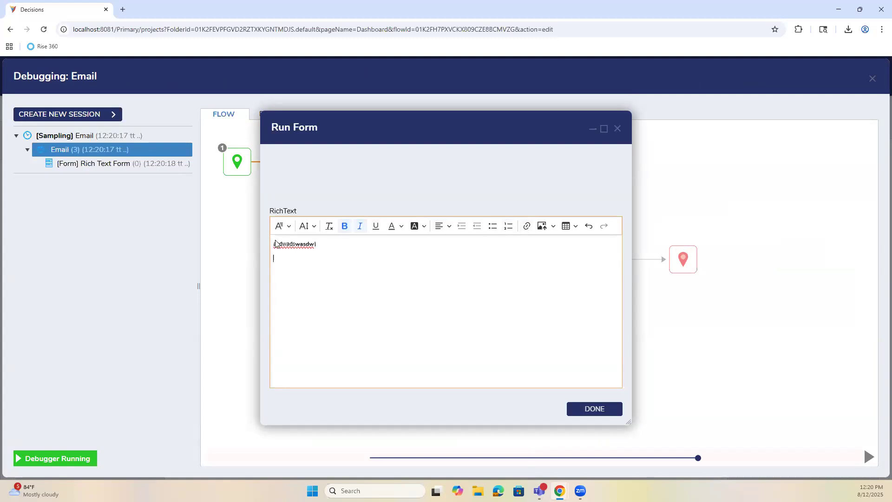
pyautogui.click(289, 227)
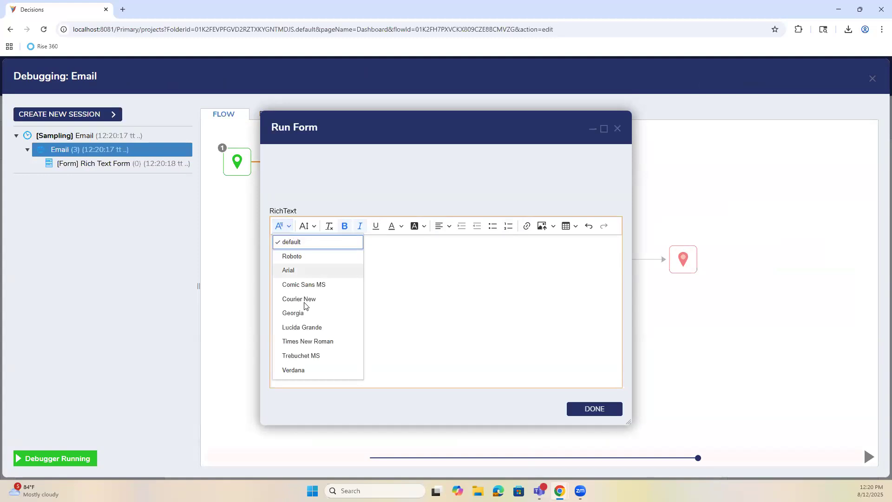
pyautogui.click(333, 268)
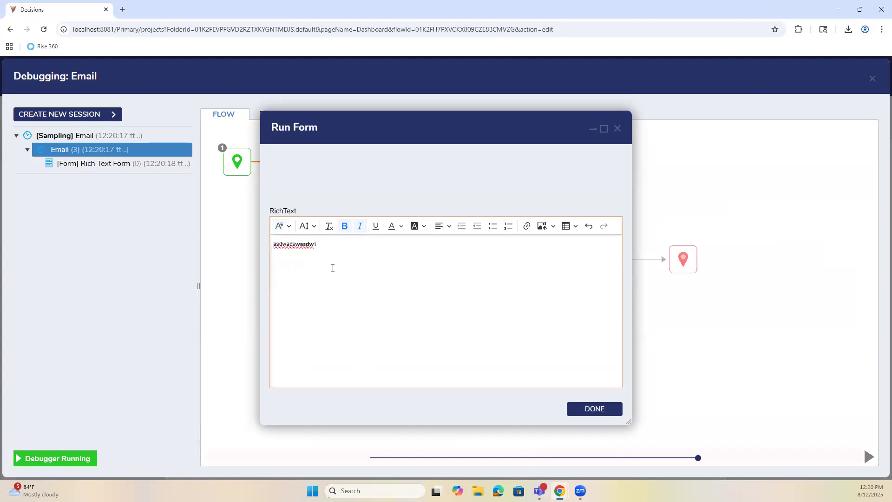
pyautogui.write('asdasd')
pyautogui.click(589, 409)
# Inspect the form step's RichText HTML output, then close the inspection and debugger.
pyautogui.click(347, 147)
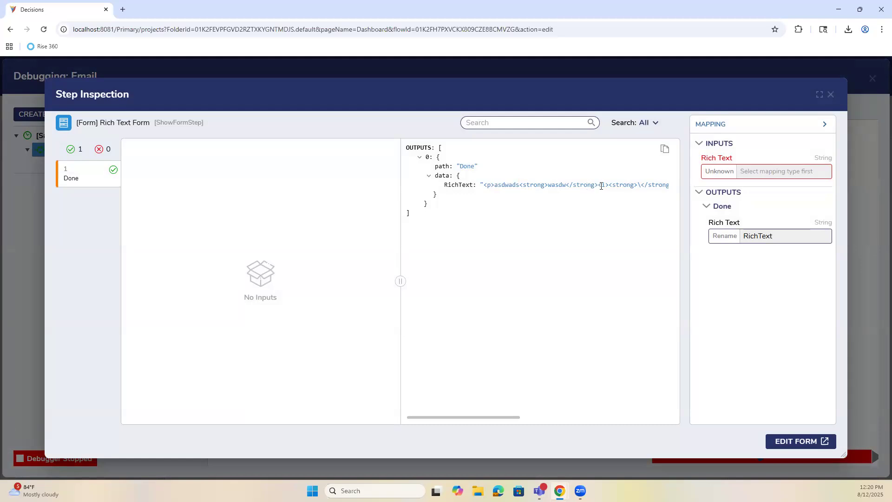
pyautogui.moveTo(644, 186)
pyautogui.mouseDown()
pyautogui.moveTo(669, 188)
pyautogui.moveTo(654, 187)
pyautogui.mouseUp()
pyautogui.click(655, 188)
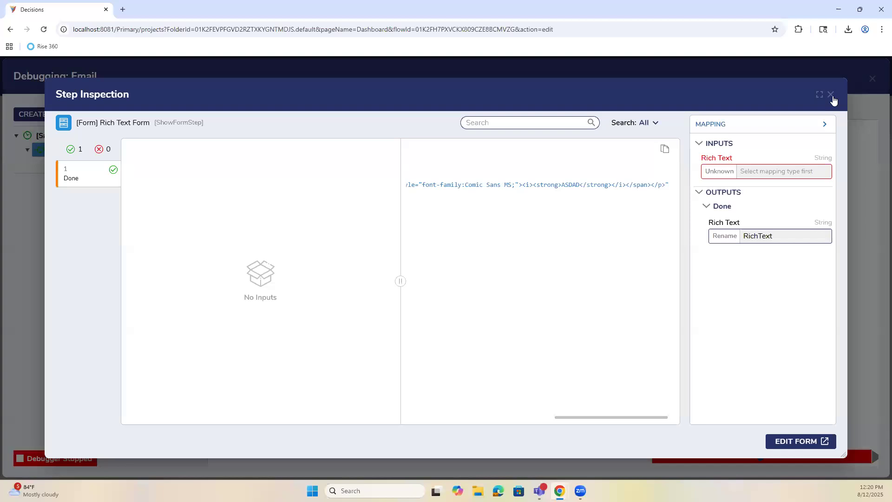
pyautogui.click(831, 95)
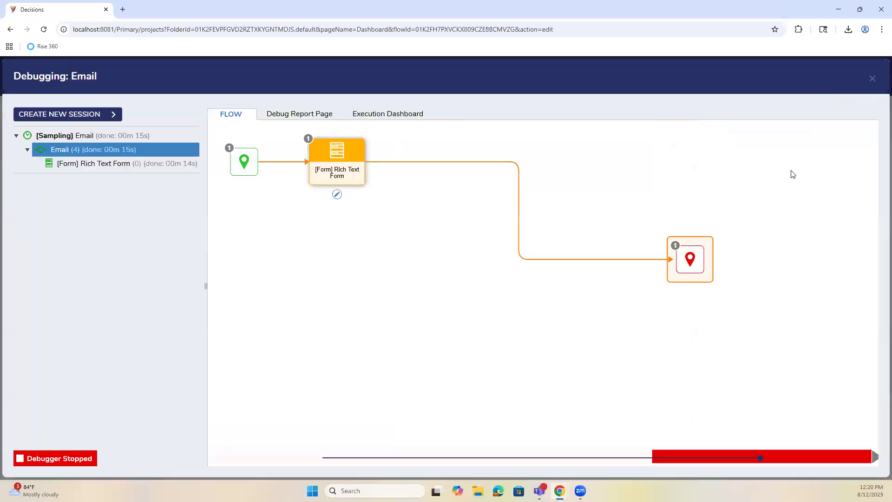
pyautogui.click(872, 79)
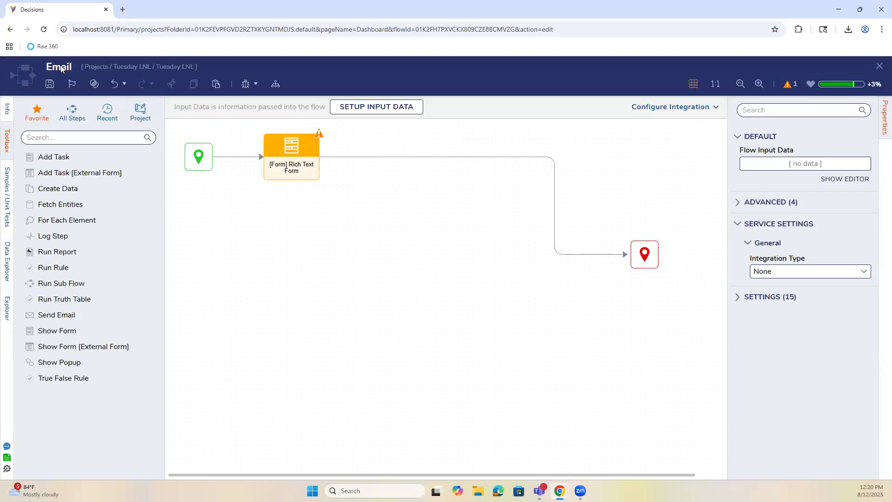
# Save the flow and add a Send Email step using the admin address as sender and recipient.
pyautogui.click(50, 83)
pyautogui.click(549, 317)
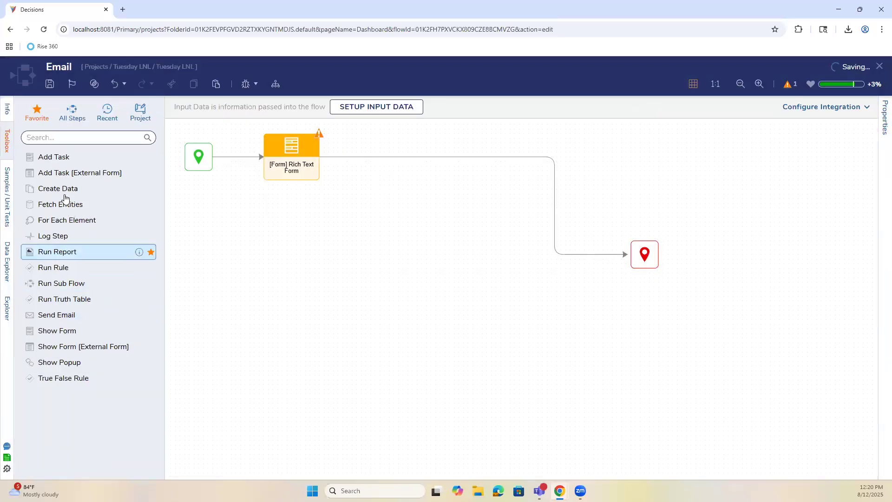
pyautogui.moveTo(73, 315); pyautogui.dragTo(495, 158)
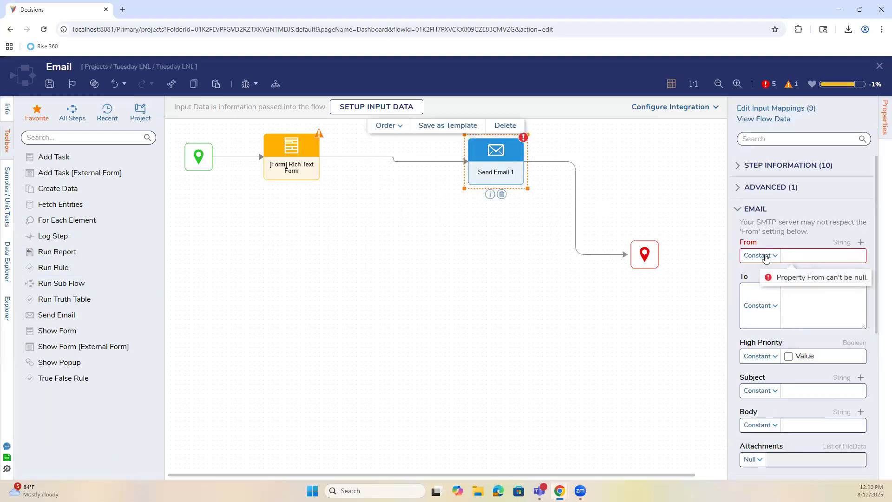
pyautogui.click(808, 255)
pyautogui.click(802, 277)
pyautogui.click(801, 291)
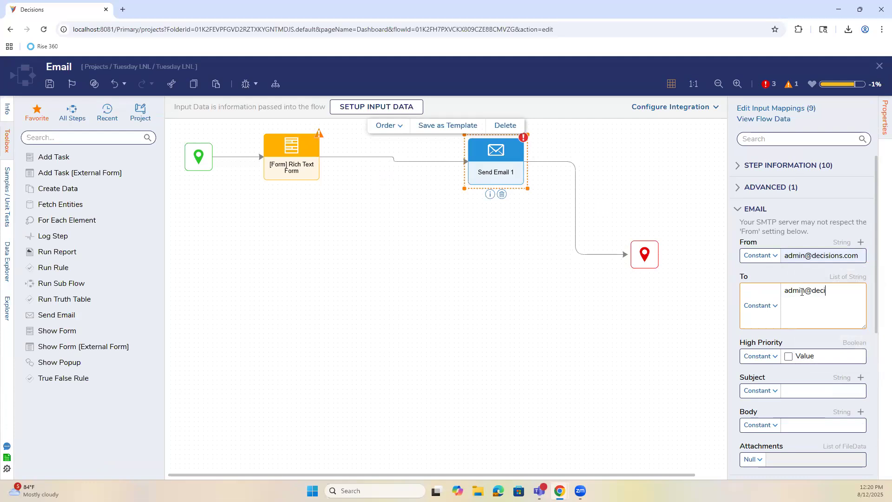
# Set subject Test and a Merge HTML body containing Rich Text, then save the flow.
pyautogui.click(760, 390)
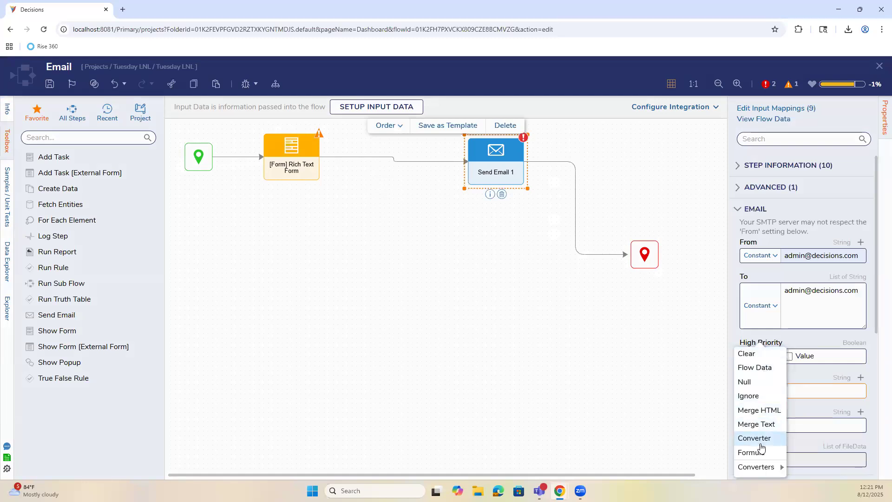
pyautogui.click(819, 389)
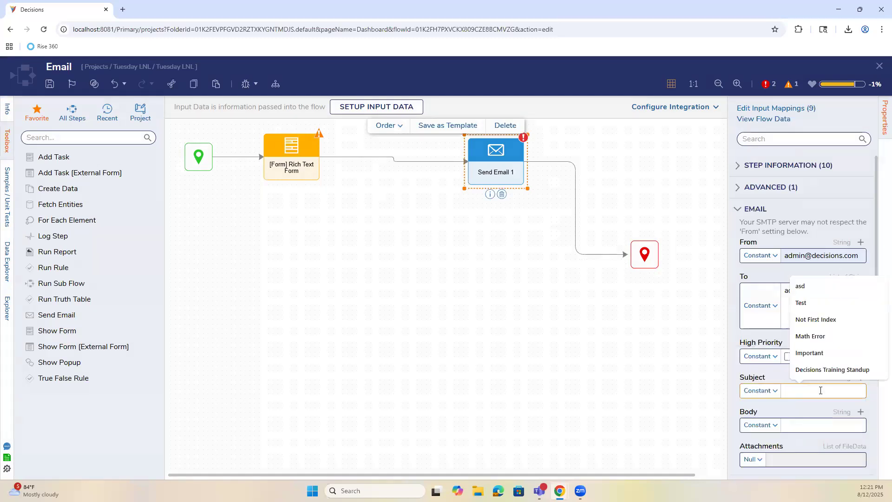
pyautogui.write('Test')
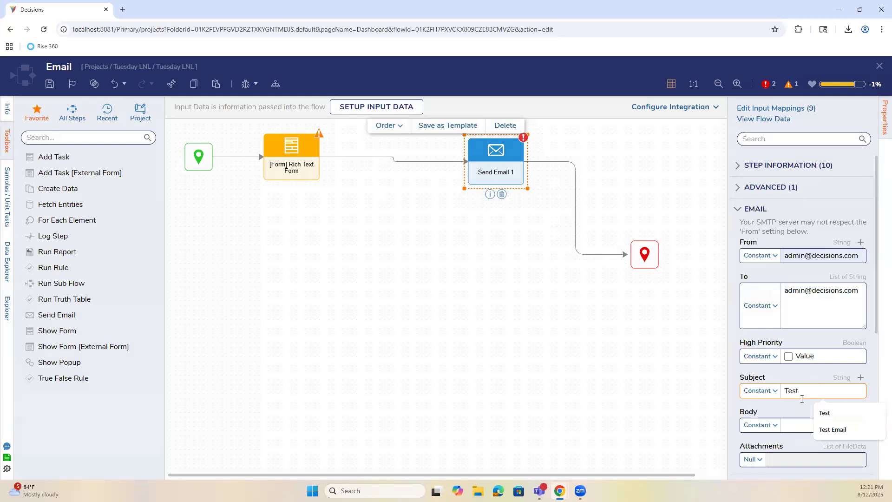
pyautogui.click(759, 424)
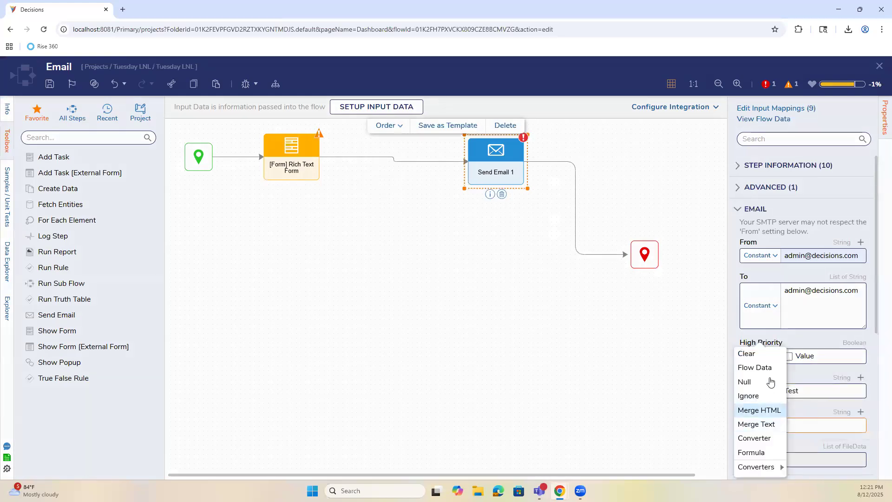
pyautogui.click(773, 411)
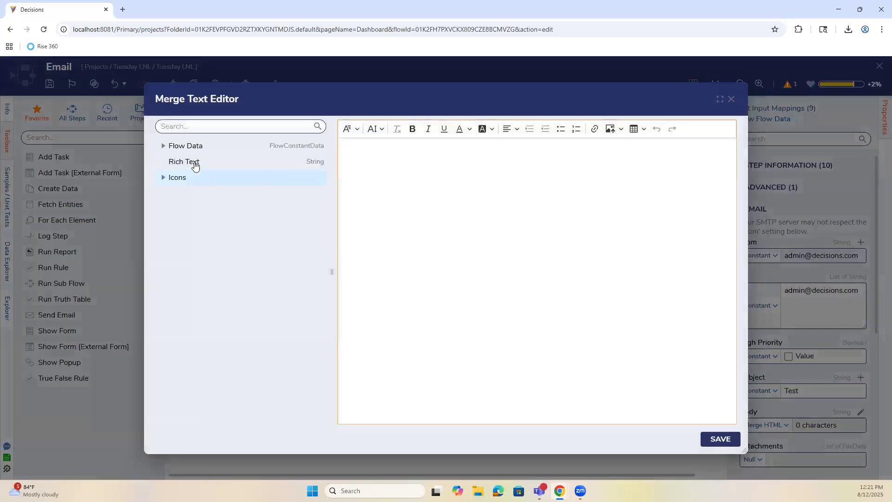
pyautogui.moveTo(194, 162); pyautogui.dragTo(548, 235)
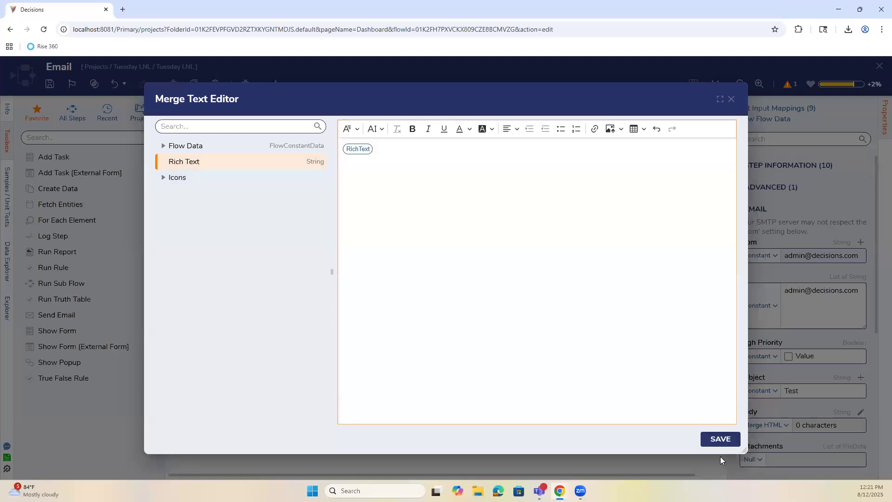
pyautogui.click(720, 438)
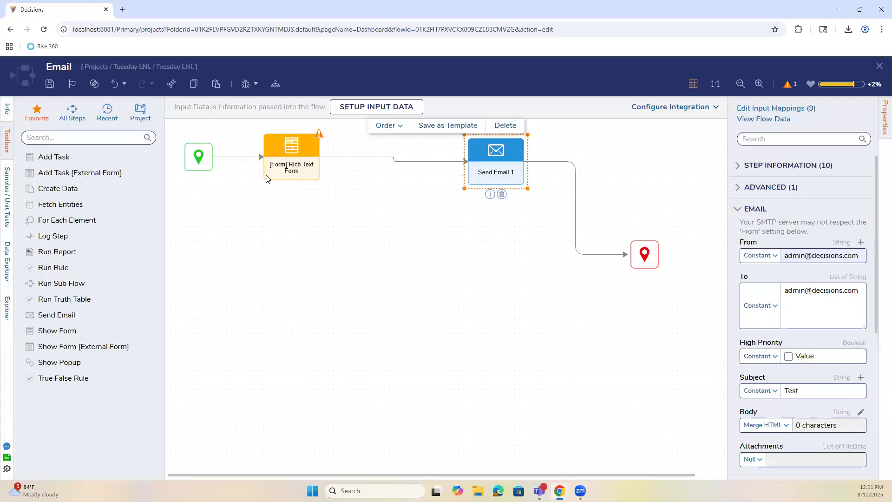
pyautogui.click(55, 85)
pyautogui.click(564, 315)
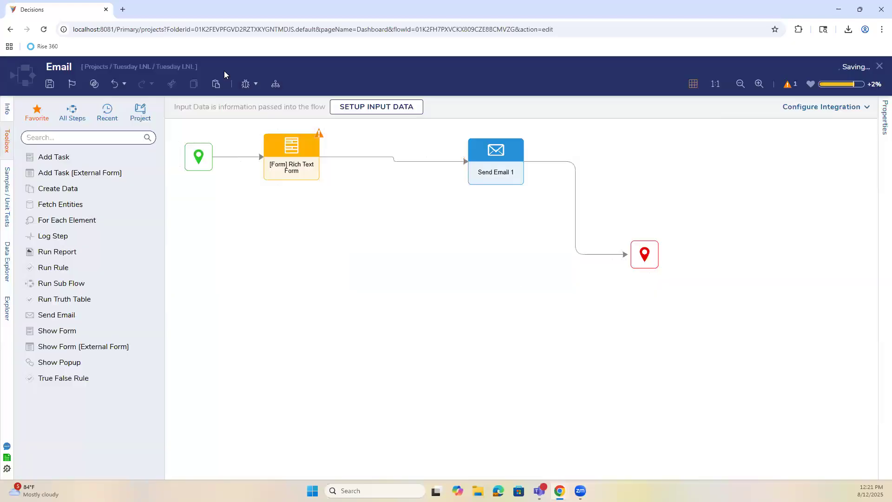
# Start debugging and submit the form with bold italic sample text 'awdsasdwasdsa'.
pyautogui.click(244, 84)
pyautogui.click(730, 234)
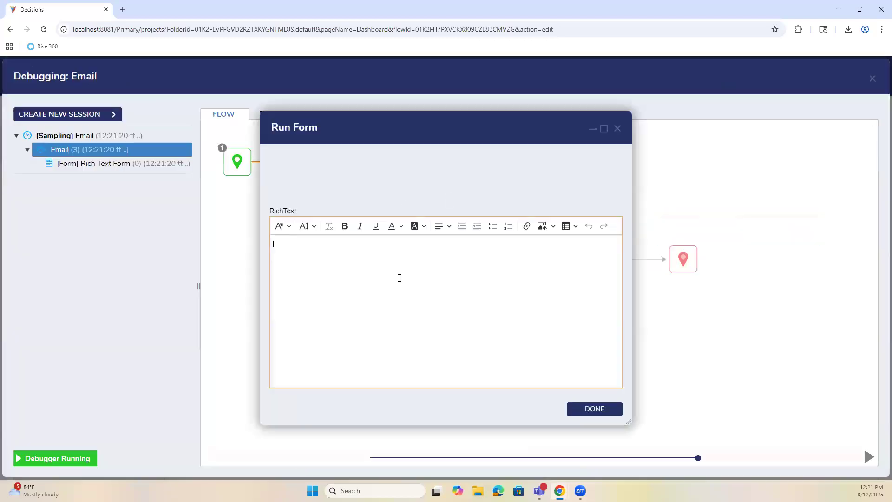
pyautogui.click(282, 226)
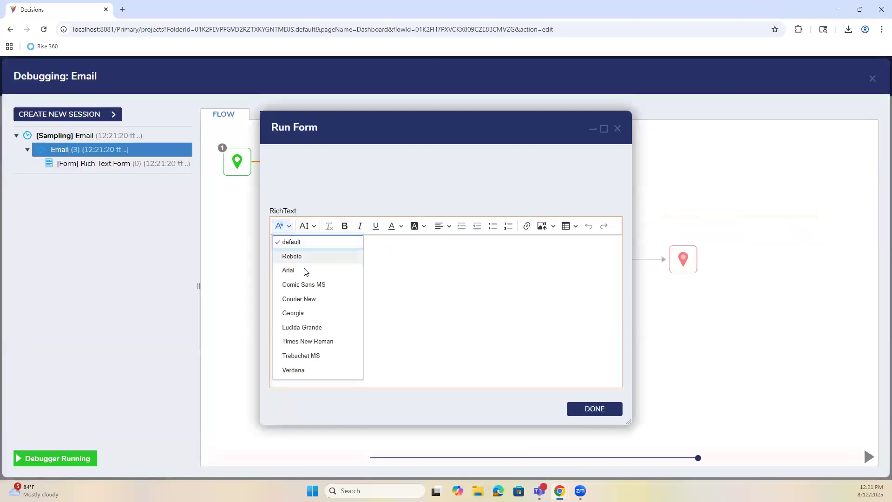
pyautogui.click(345, 228)
pyautogui.click(359, 228)
pyautogui.write('awdsasdwasdsa')
pyautogui.click(594, 409)
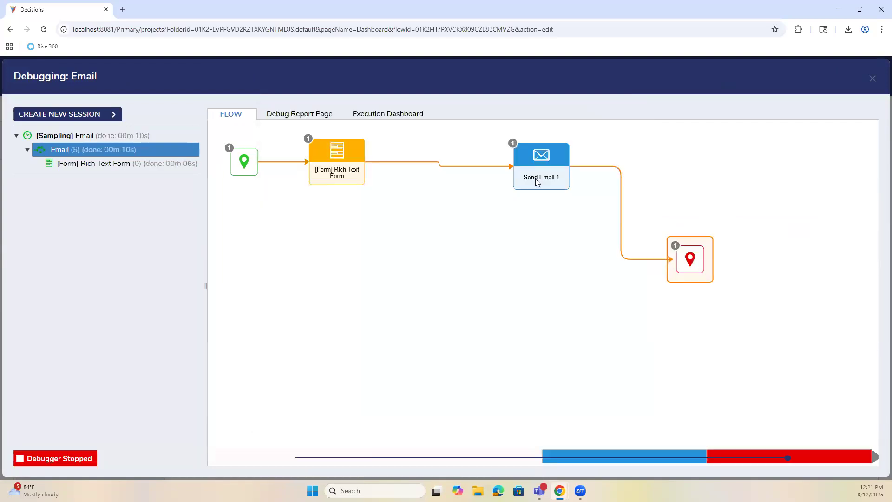
# Review Send Email 1's inputs and outputs, confirming subject Test and an HTML body was sent.
pyautogui.click(537, 179)
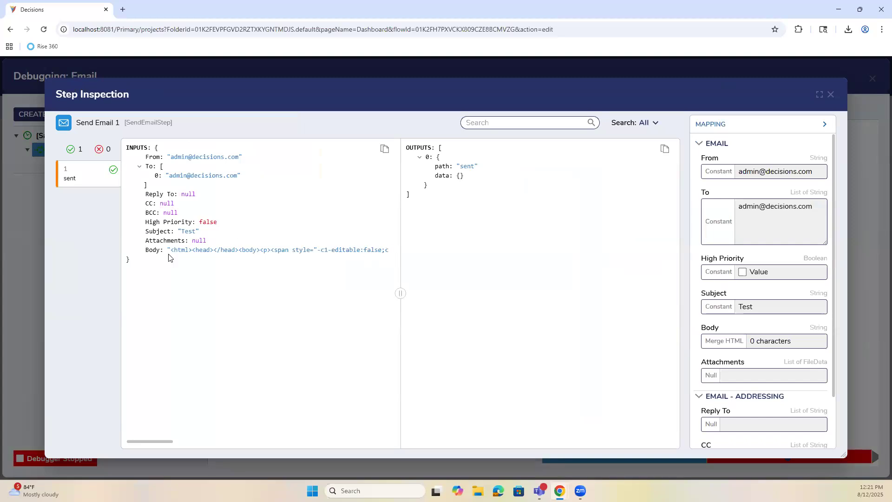
pyautogui.scroll(-2, 753, 333)
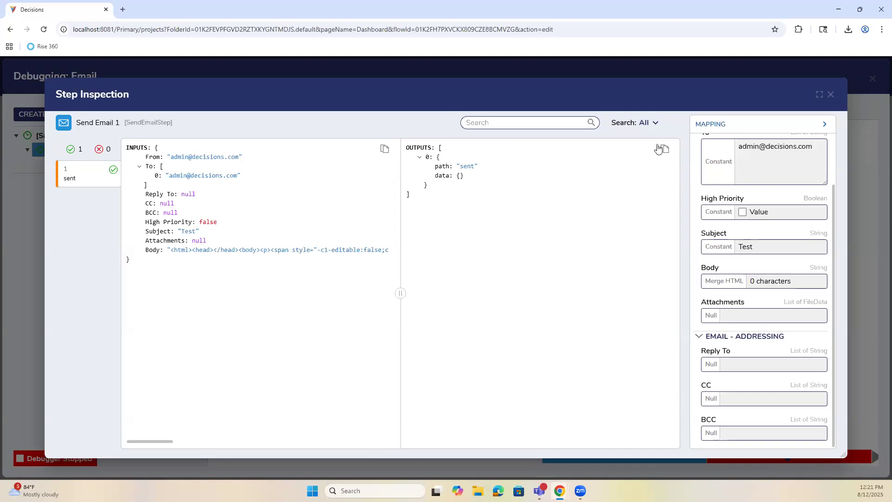
pyautogui.click(832, 96)
# Uncheck Clean Up HTML in Send Email 1's content settings and save the flow.
pyautogui.click(871, 78)
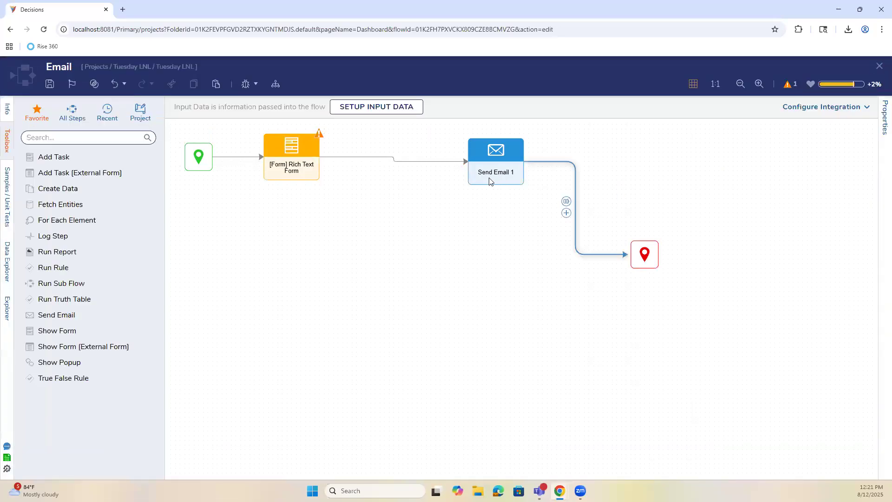
pyautogui.click(490, 181)
pyautogui.scroll(-5, 850, 303)
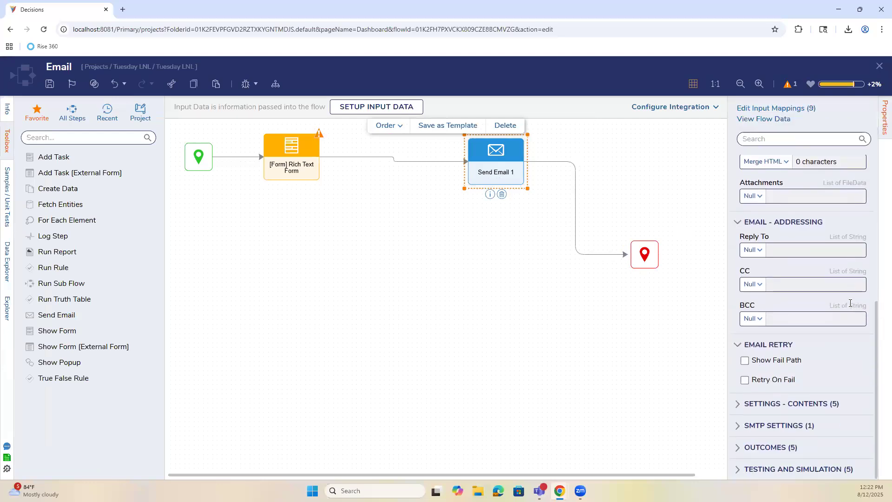
pyautogui.click(767, 403)
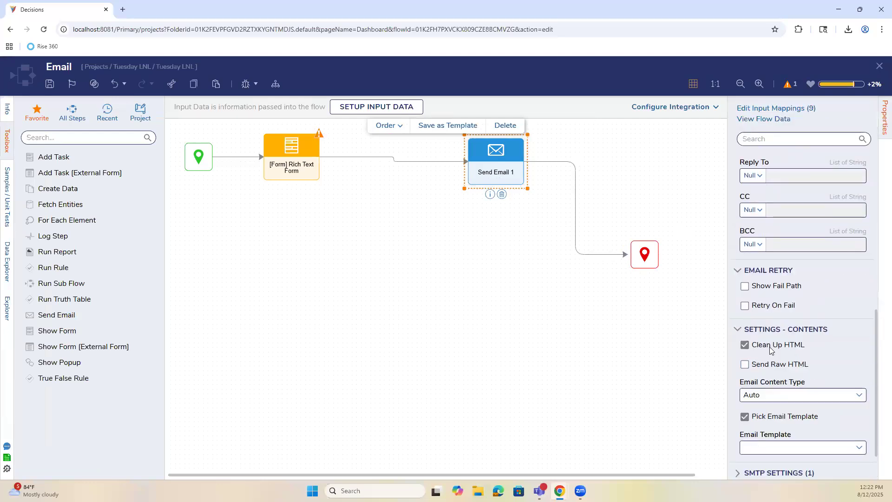
pyautogui.click(782, 326)
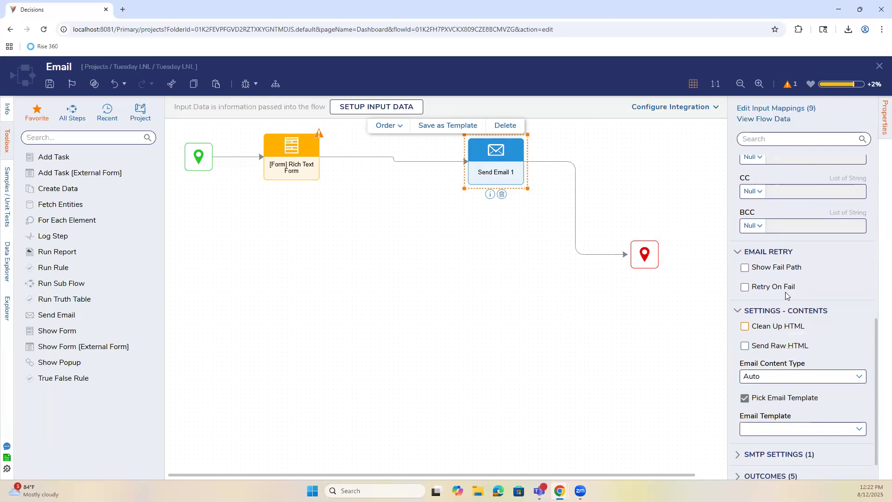
pyautogui.scroll(1, 786, 296)
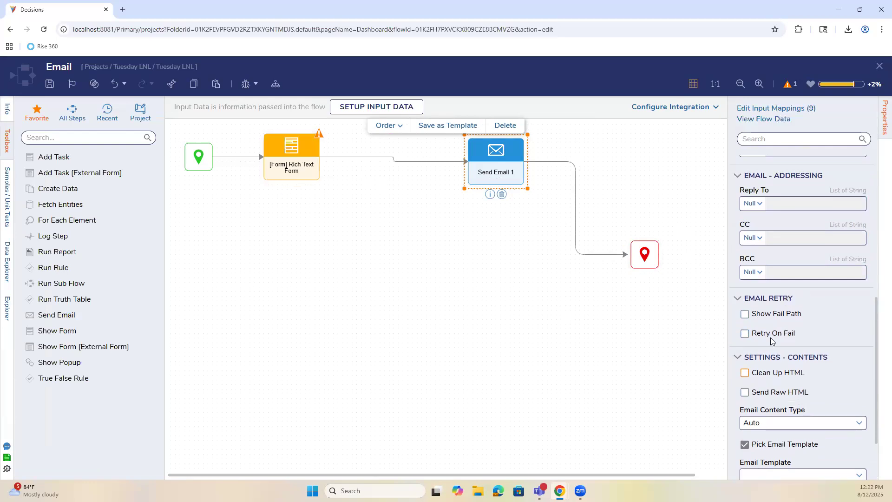
pyautogui.scroll(6, 771, 337)
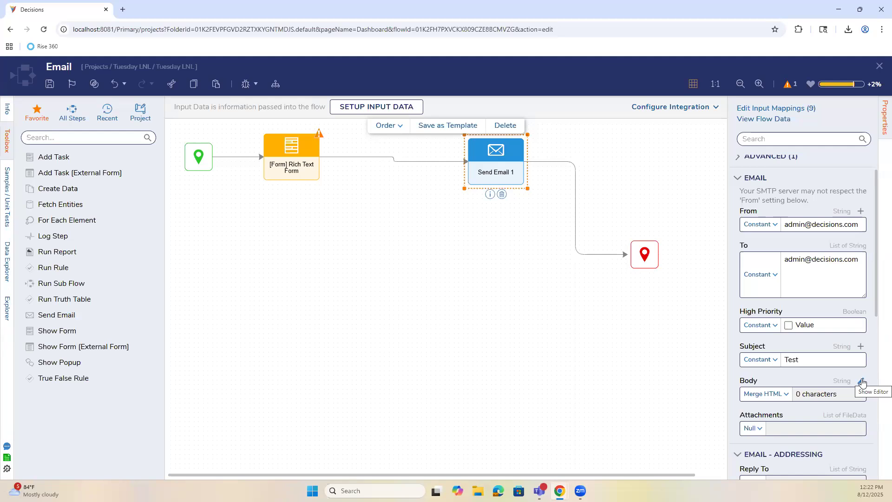
pyautogui.click(50, 84)
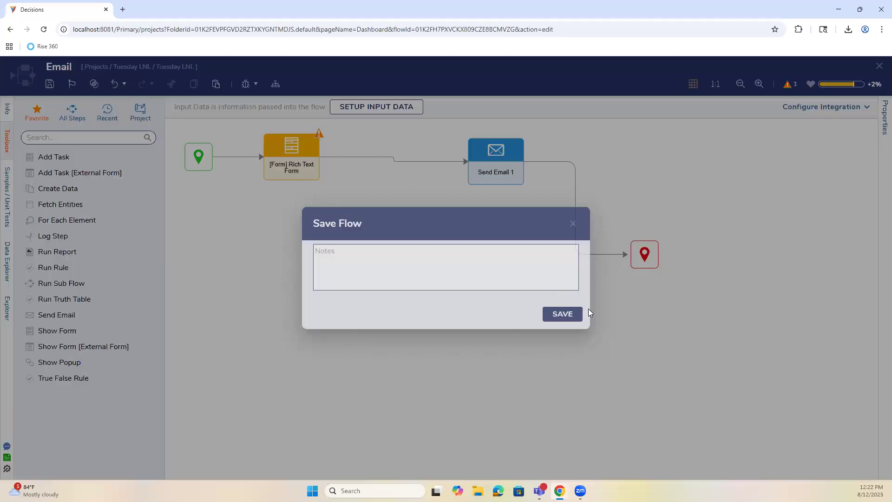
pyautogui.click(562, 314)
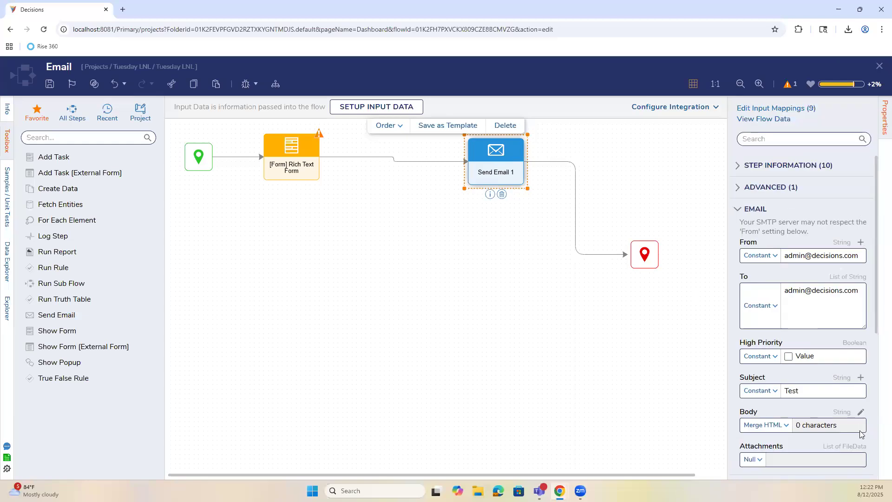
# Nudge Send Email 1 slightly upward and save the flow again.
pyautogui.scroll(-1, 862, 436)
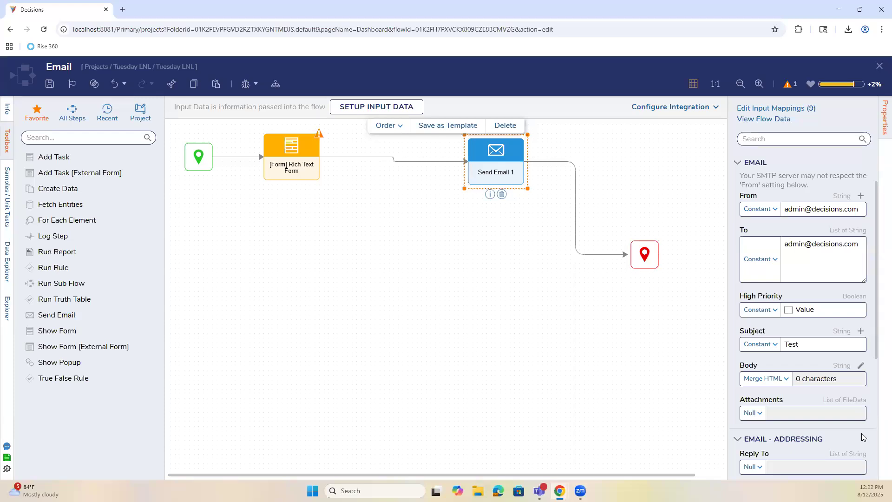
pyautogui.scroll(-1, 779, 397)
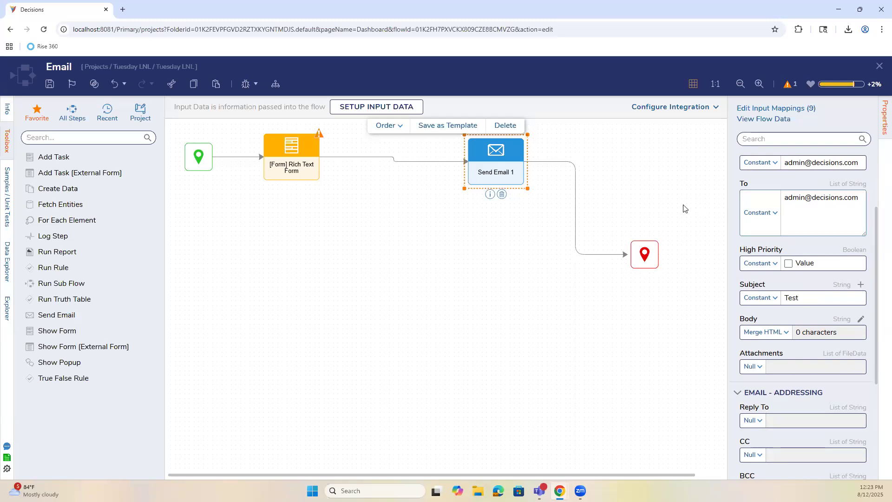
pyautogui.moveTo(488, 174); pyautogui.dragTo(487, 170)
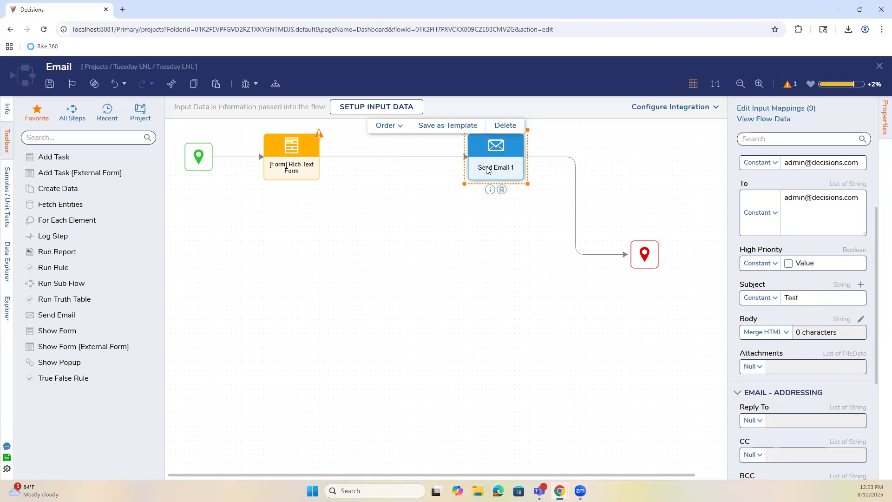
pyautogui.click(421, 198)
pyautogui.click(50, 83)
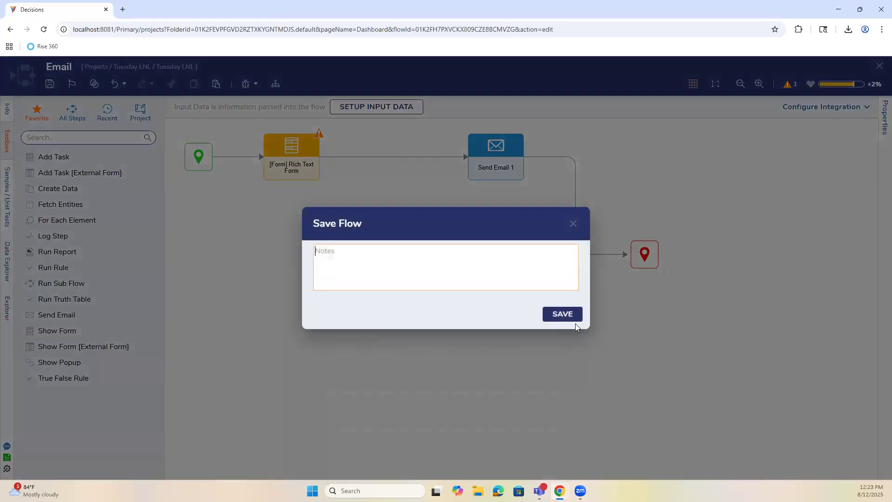
pyautogui.click(570, 314)
# Adjust the Rich Text Form step's Rich Text input mapping, trying Null.
pyautogui.click(272, 163)
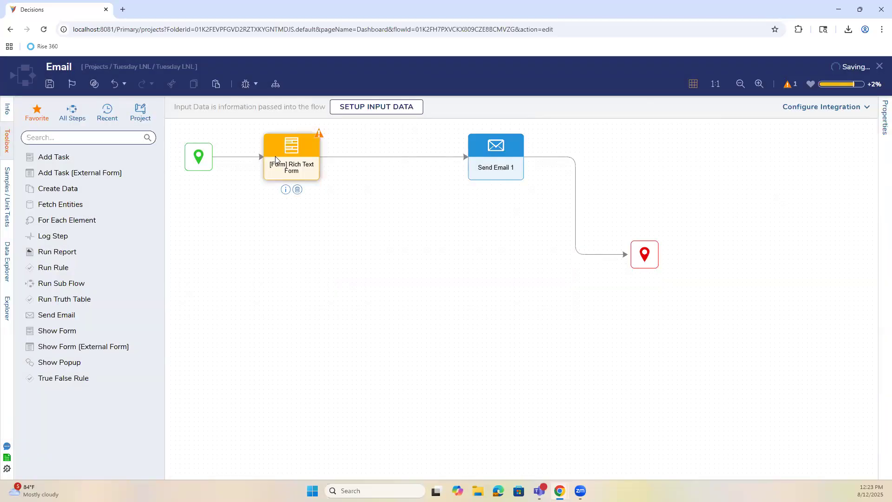
pyautogui.click(775, 318)
pyautogui.click(777, 365)
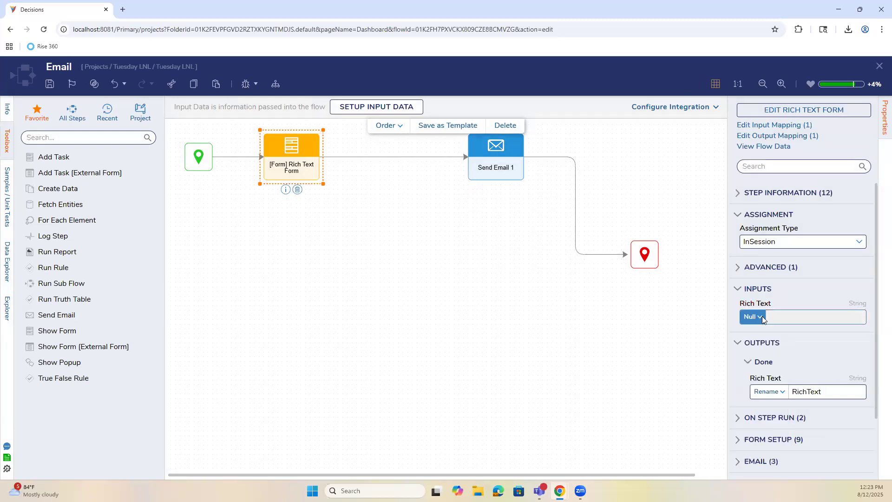
pyautogui.click(752, 316)
pyautogui.click(762, 378)
pyautogui.click(426, 317)
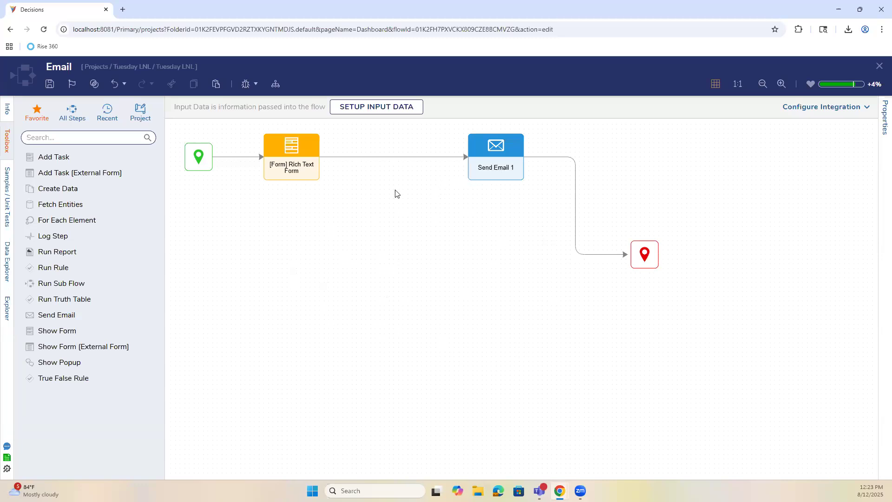
# Toggle Send Raw HTML on and back off in Send Email 1's content settings.
pyautogui.moveTo(294, 179)
pyautogui.click(515, 170)
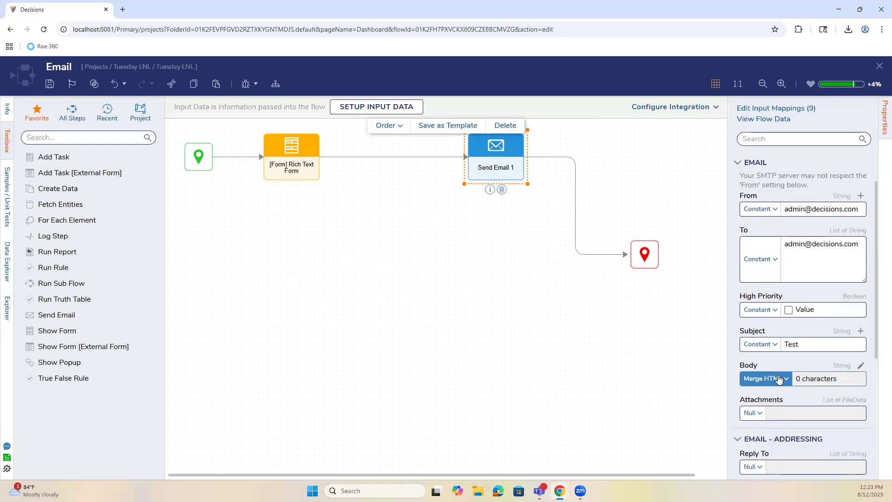
pyautogui.scroll(-5, 823, 379)
pyautogui.scroll(-1, 779, 410)
pyautogui.click(780, 404)
pyautogui.scroll(-3, 780, 403)
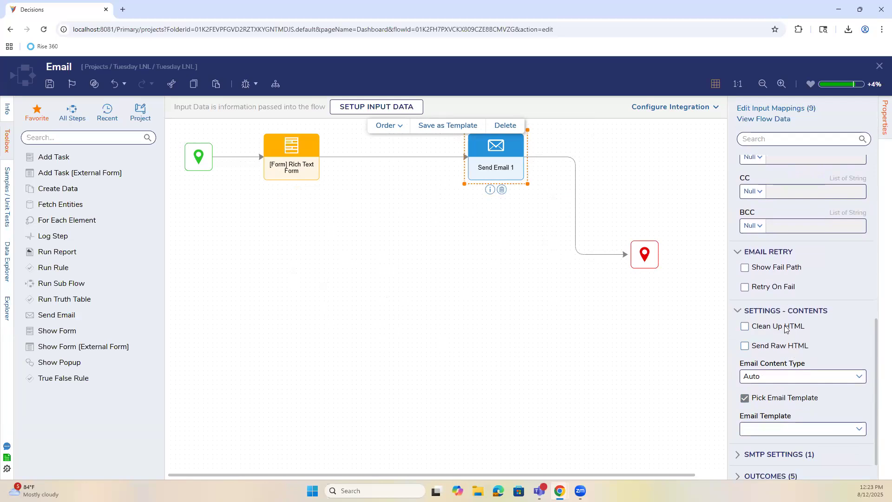
pyautogui.click(796, 350)
pyautogui.click(796, 350)
pyautogui.scroll(-1, 861, 391)
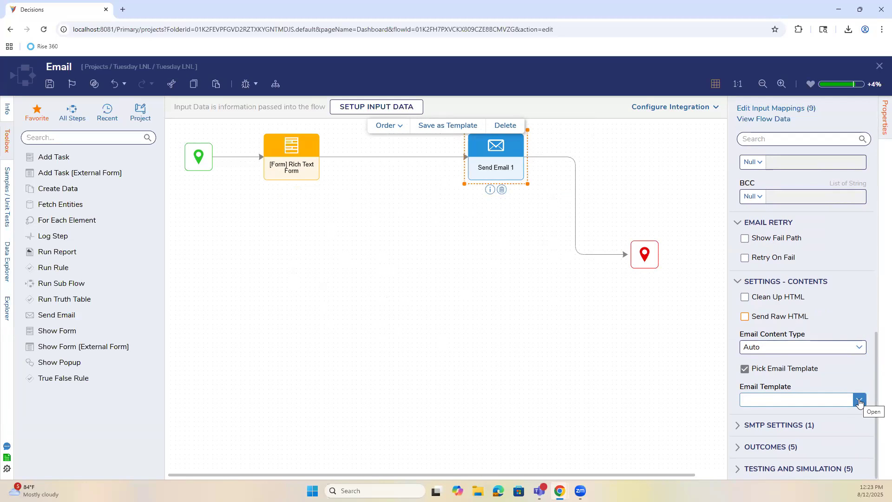
# Leave Email Template unset, save the Email flow and close it.
pyautogui.click(859, 400)
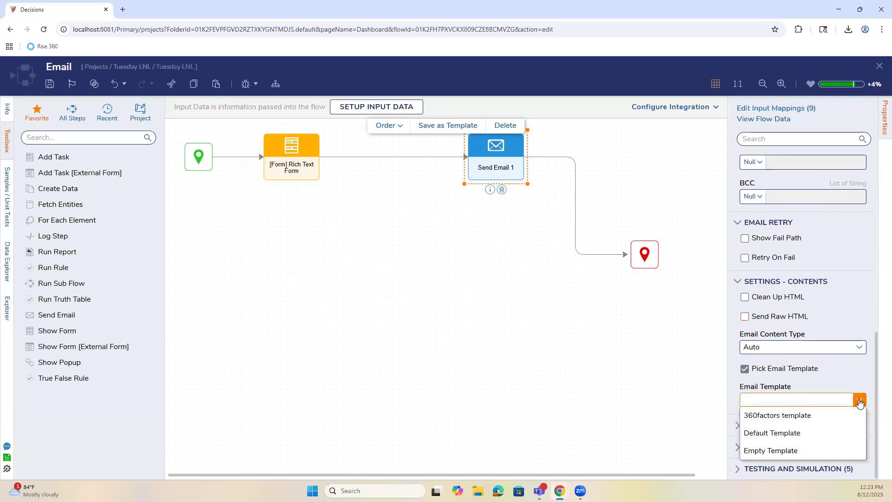
pyautogui.click(858, 401)
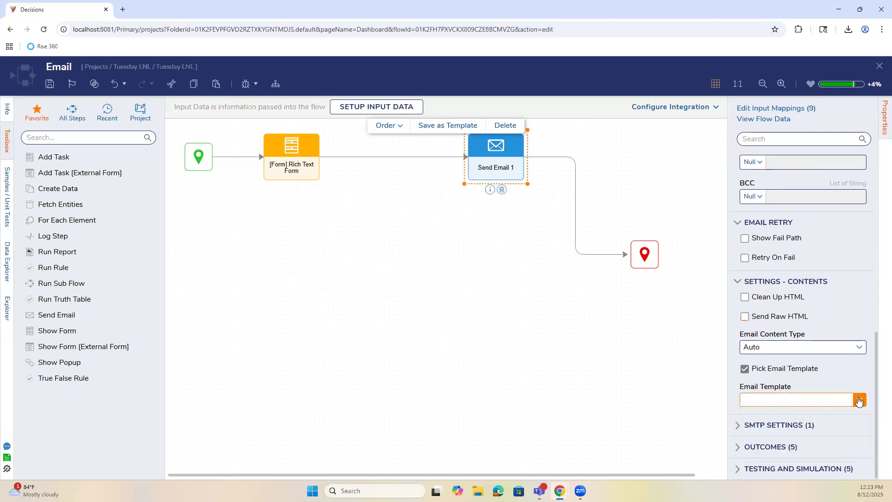
pyautogui.click(50, 84)
pyautogui.click(575, 312)
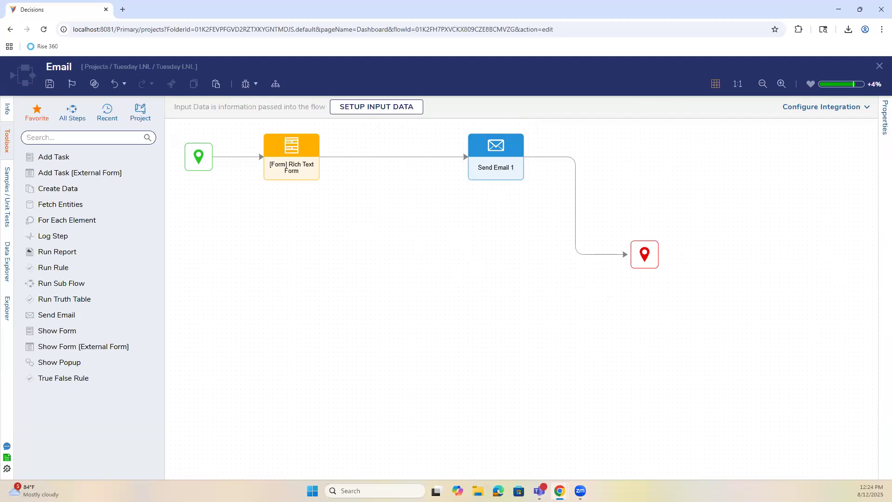
pyautogui.click(879, 66)
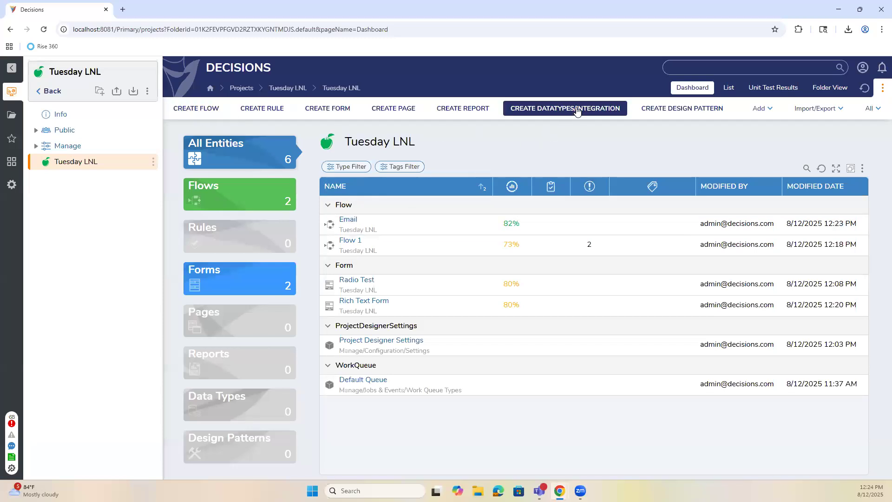
# Create a basic Page named Dashboard Options.
pyautogui.click(393, 109)
pyautogui.click(450, 189)
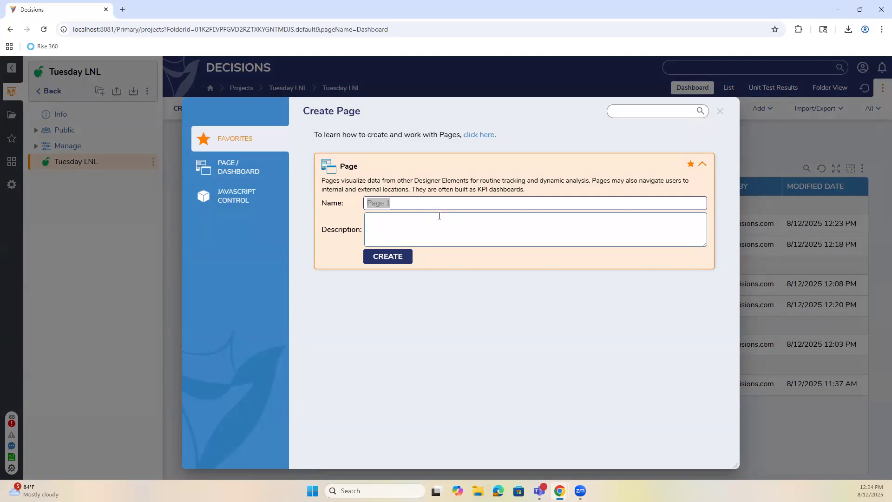
pyautogui.write('Dashboard ')
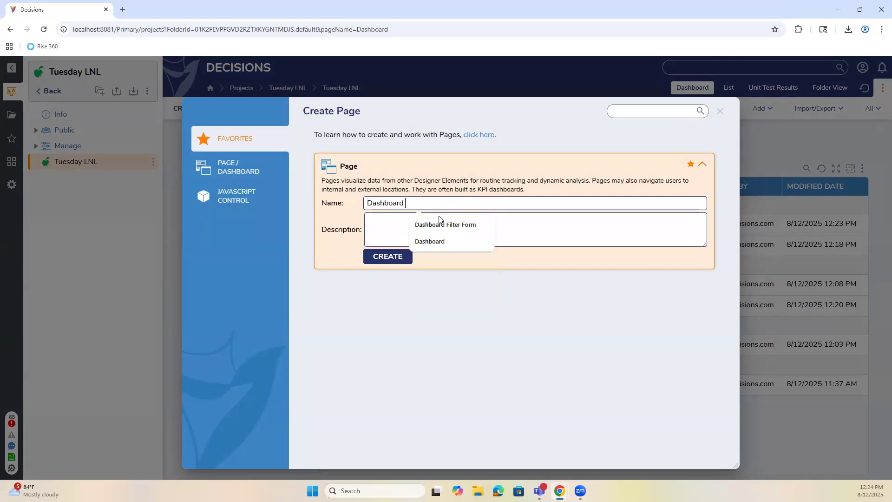
pyautogui.write('Options')
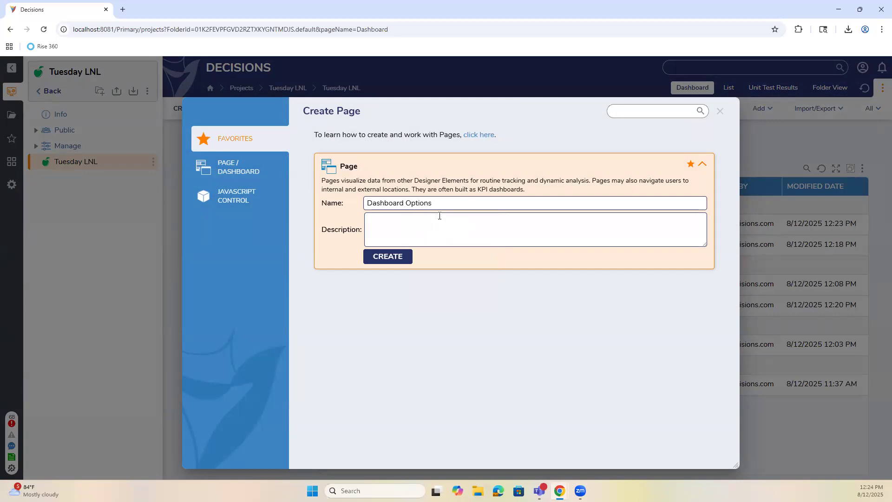
pyautogui.press('Return')
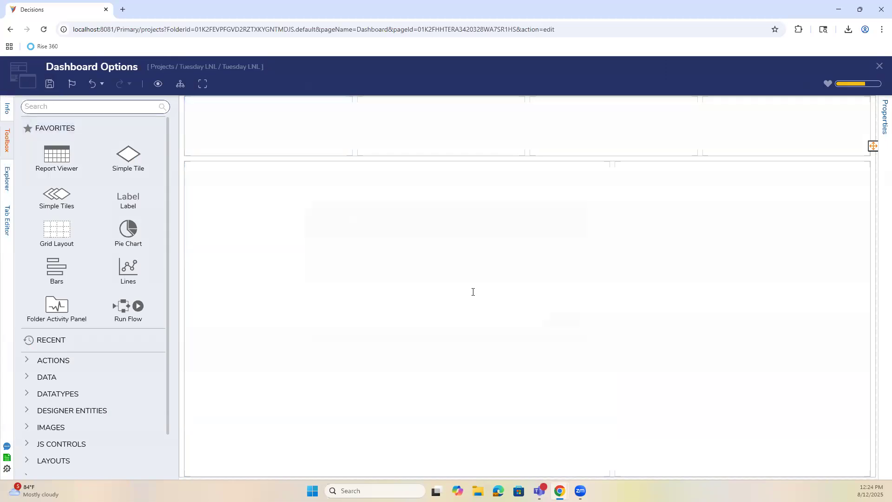
# Save the new page and place a Flow Run Part in its top-right cell.
pyautogui.hotkey('ctrl', 's')
pyautogui.click(556, 321)
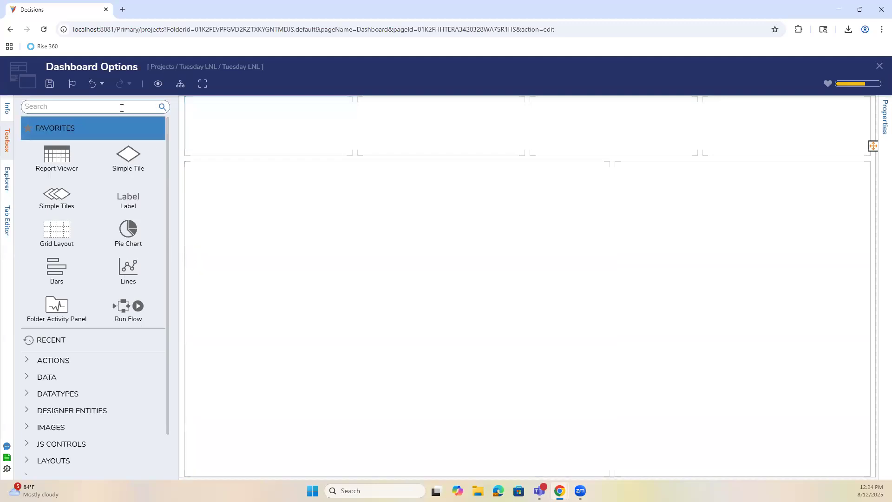
pyautogui.click(122, 106)
pyautogui.write('run flow par')
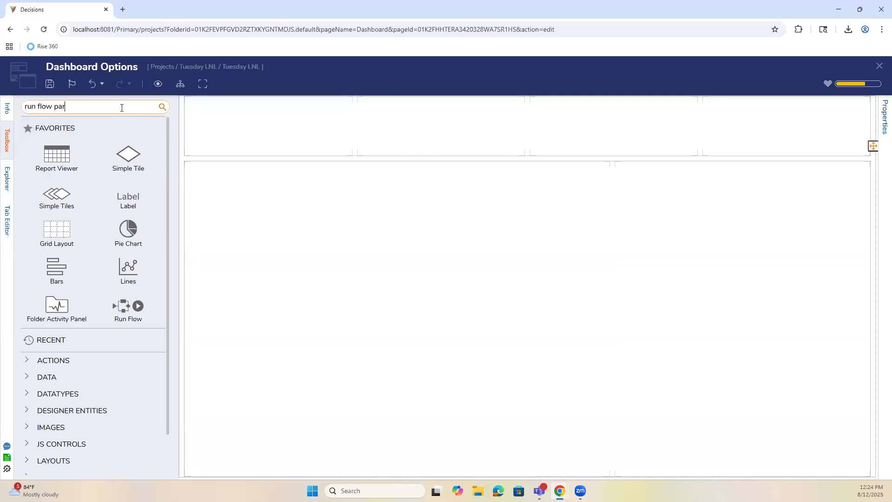
pyautogui.write('t')
pyautogui.moveTo(67, 104); pyautogui.dragTo(27, 112)
pyautogui.write('flow run')
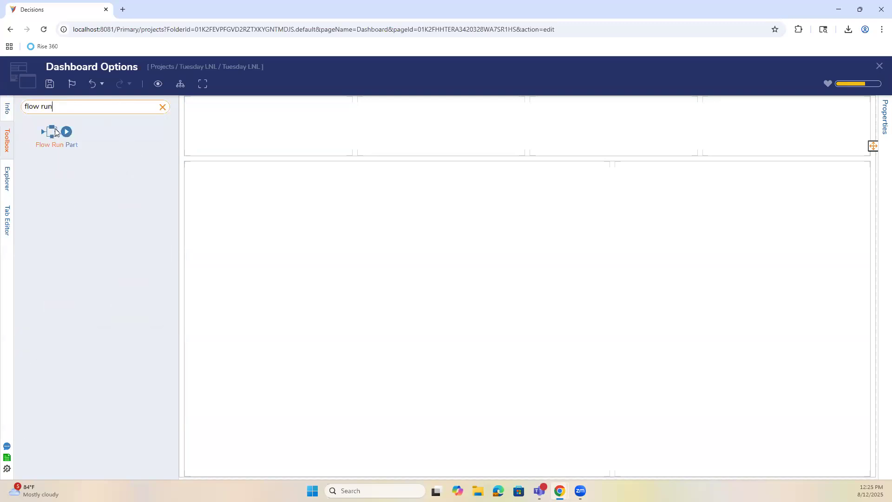
pyautogui.moveTo(53, 133); pyautogui.dragTo(725, 139)
# Check the Flow Run Part settings, save the page twice and close it.
pyautogui.click(162, 106)
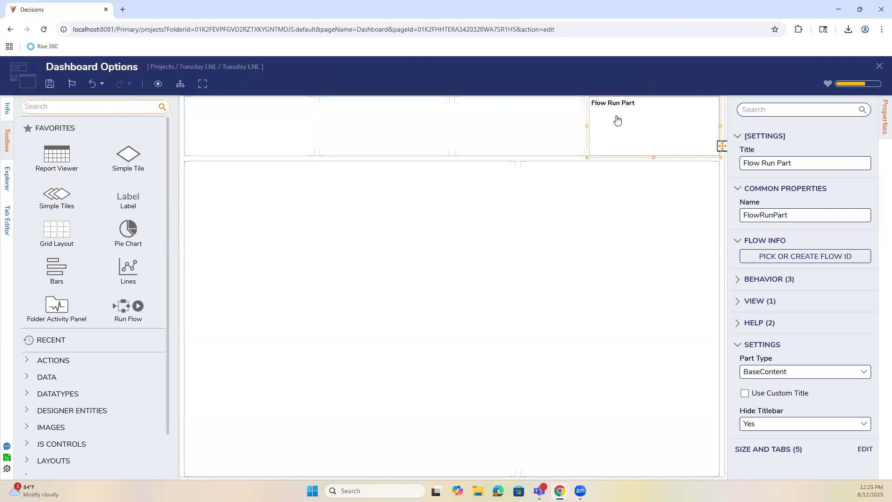
pyautogui.click(49, 85)
pyautogui.click(554, 317)
pyautogui.click(50, 83)
pyautogui.click(562, 321)
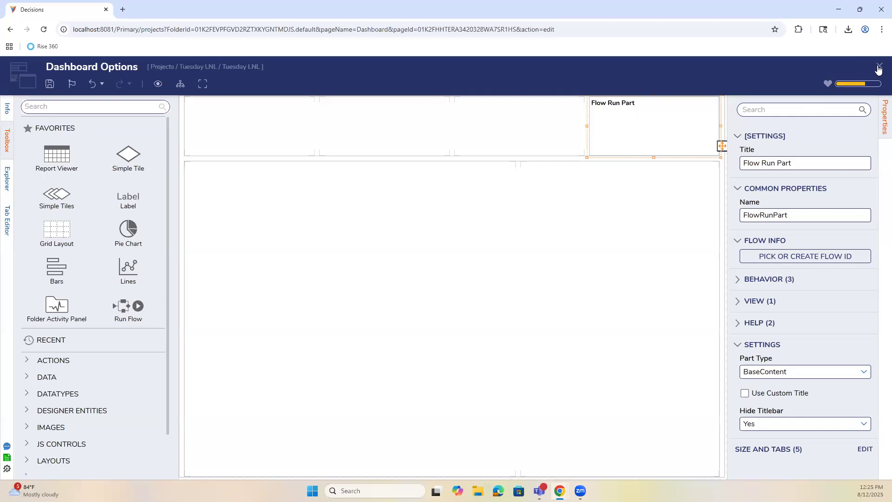
pyautogui.click(879, 66)
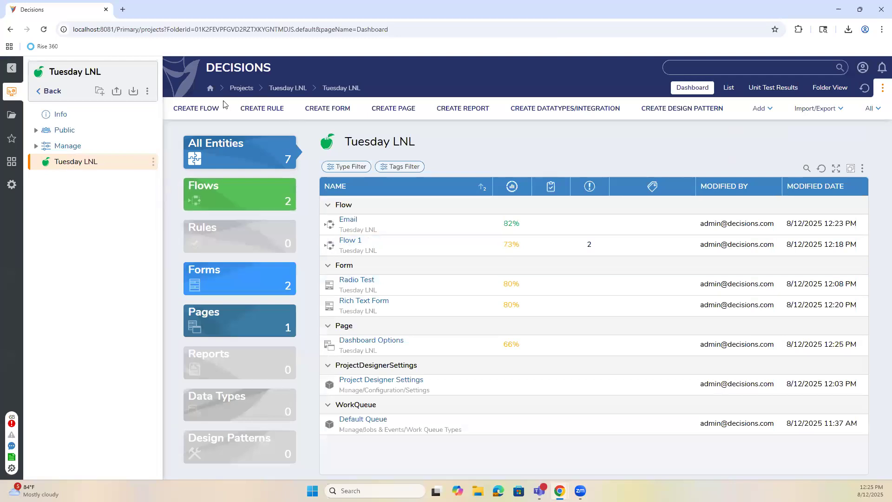
# Create a Page Context Aware Flow named Action.
pyautogui.click(210, 108)
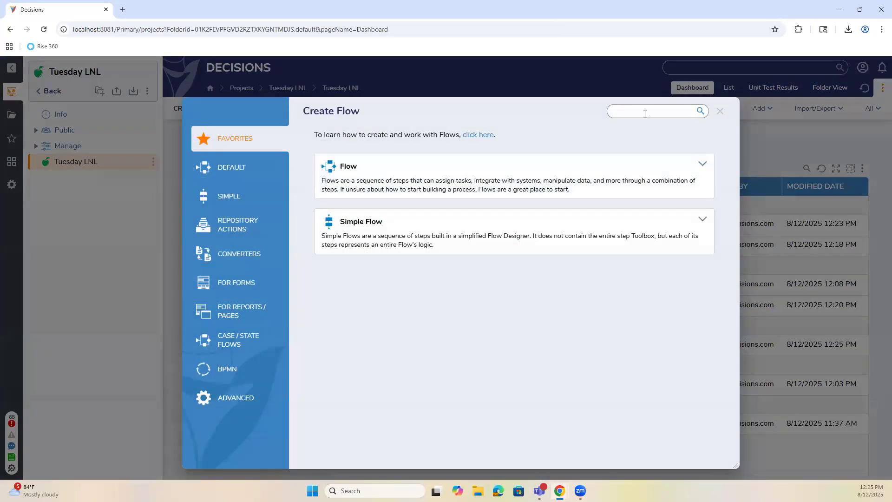
pyautogui.write('context')
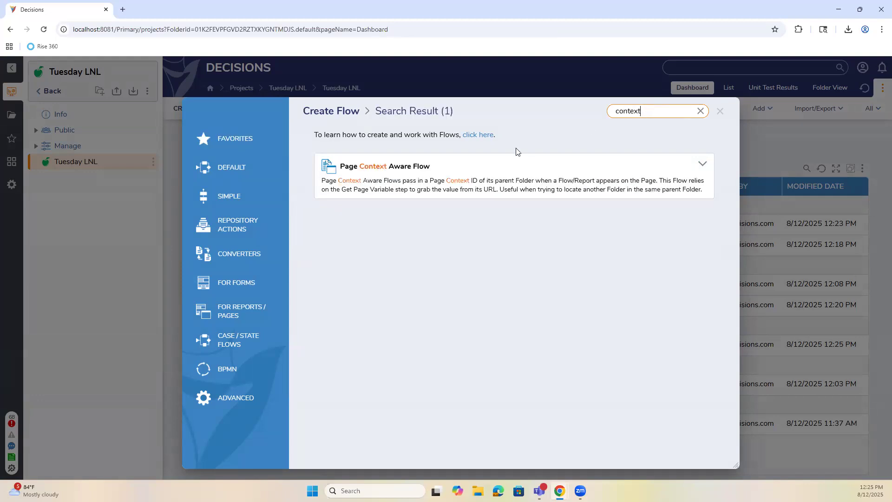
pyautogui.click(466, 192)
pyautogui.moveTo(473, 204); pyautogui.dragTo(360, 207)
pyautogui.click(390, 178)
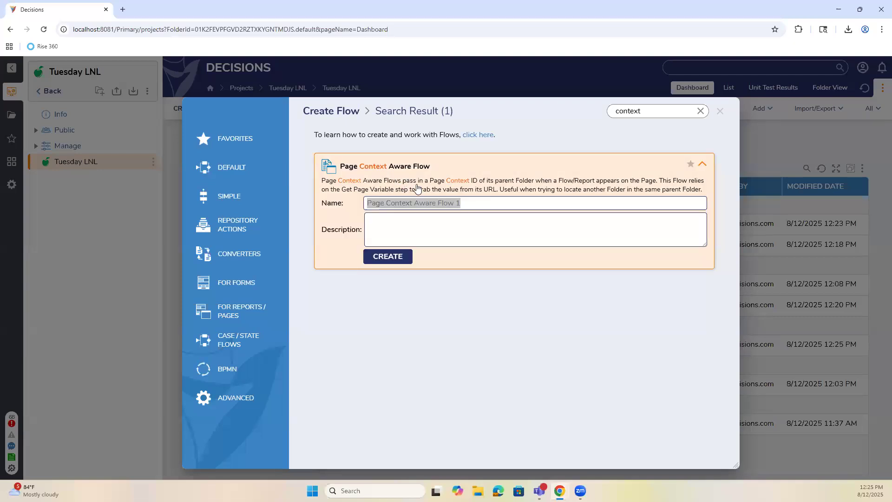
pyautogui.write('Action')
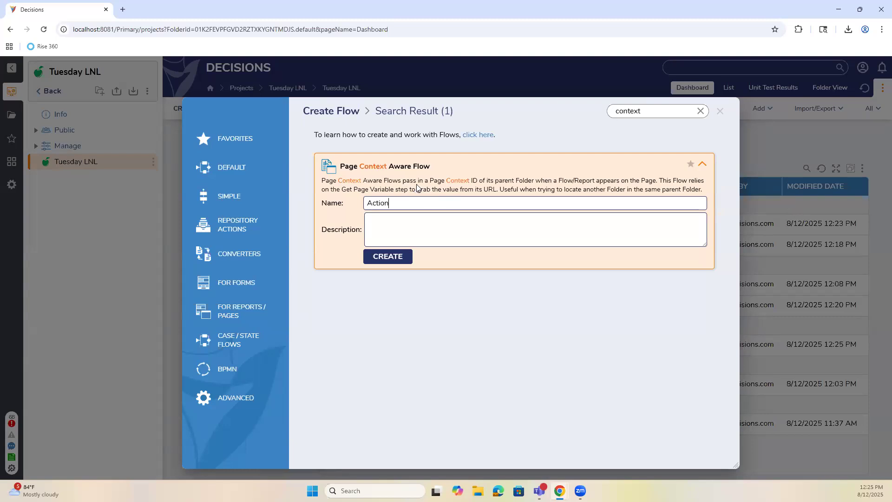
pyautogui.press('Return')
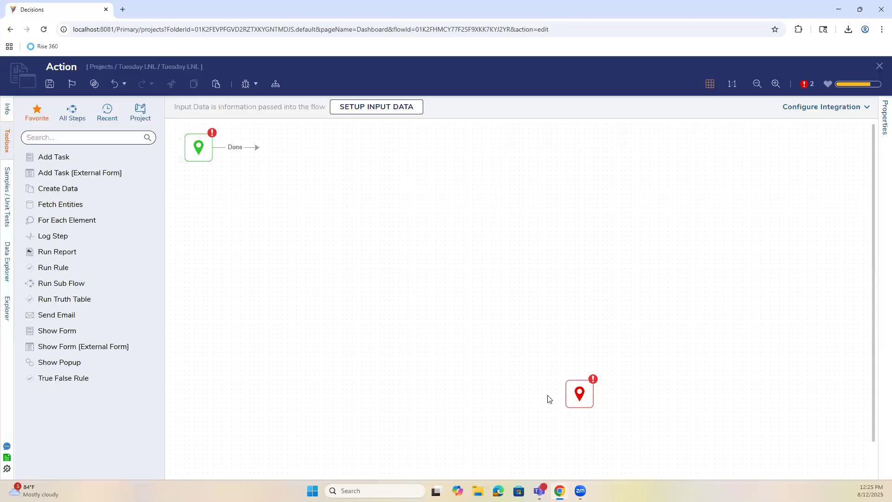
# Add an End Form Session step and connect the start's Done path to it.
pyautogui.moveTo(588, 402); pyautogui.dragTo(424, 195)
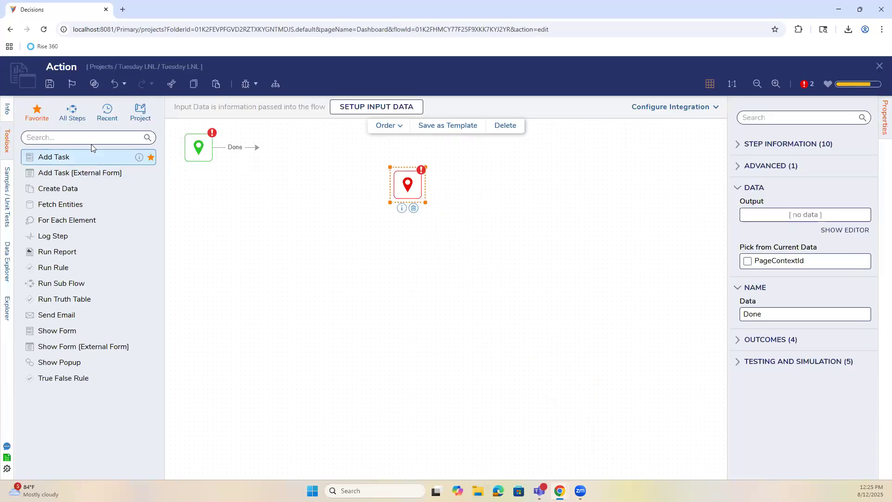
pyautogui.click(57, 136)
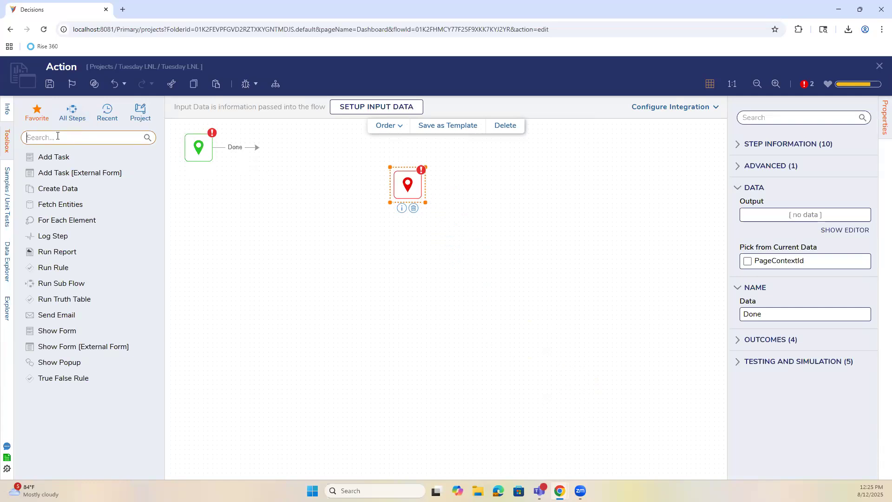
pyautogui.write('end')
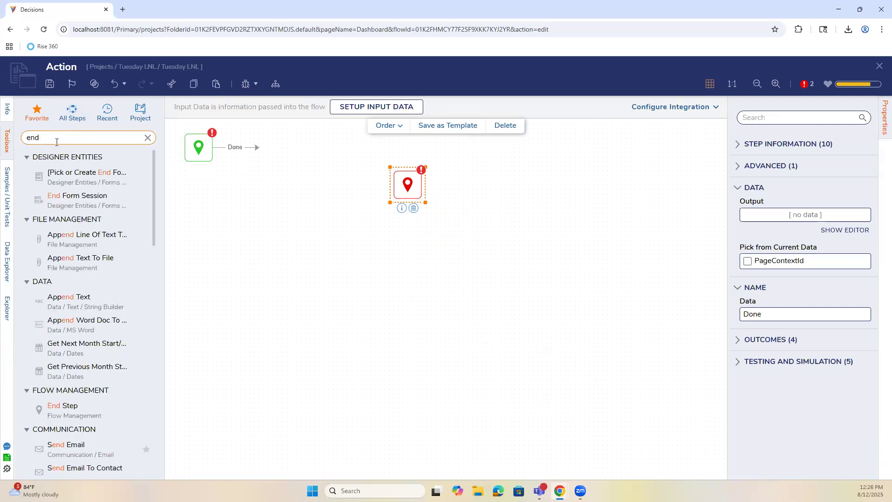
pyautogui.moveTo(52, 198); pyautogui.dragTo(300, 193)
pyautogui.moveTo(257, 148); pyautogui.dragTo(294, 185)
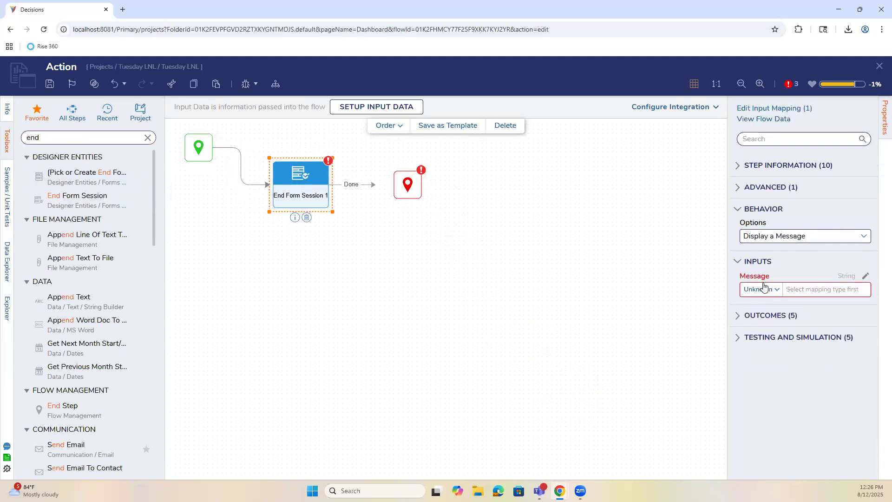
# Set the End Form Session behavior option to Navigate.
pyautogui.click(855, 236)
pyautogui.click(780, 306)
pyautogui.click(864, 236)
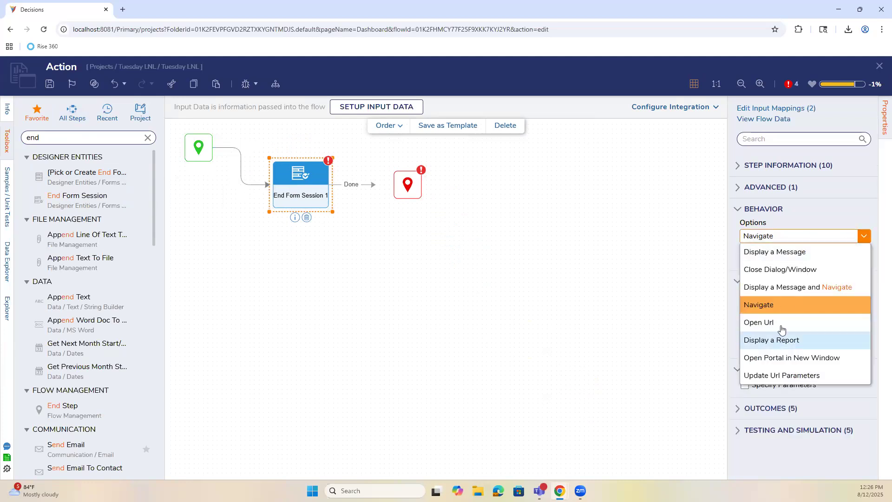
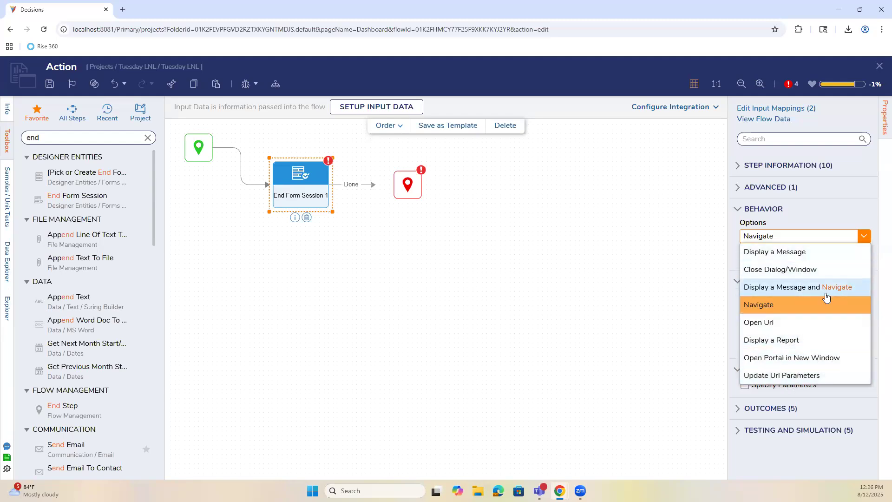
# Set the End Form Session behavior to Navigate, then save and close the Action flow.
pyautogui.click(808, 306)
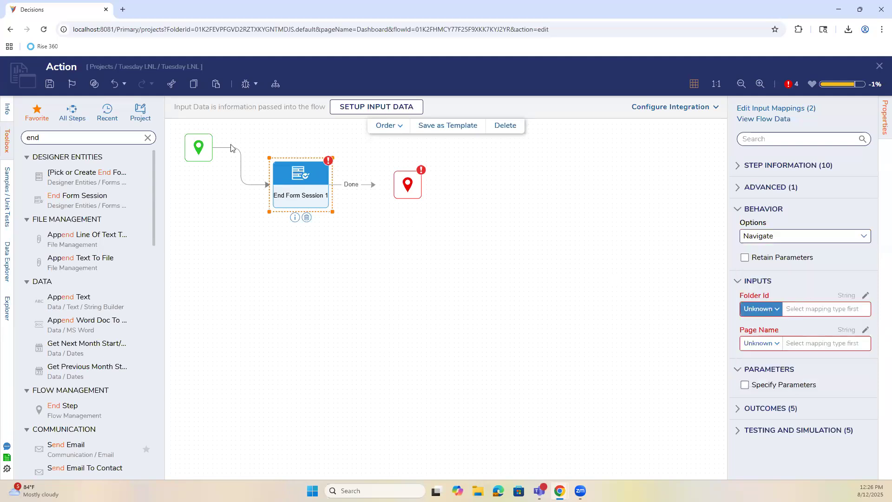
pyautogui.click(50, 83)
pyautogui.click(561, 313)
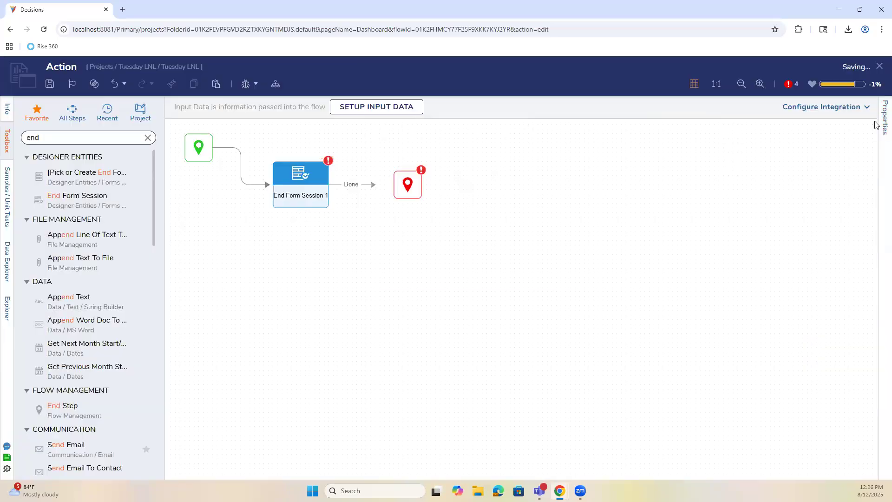
pyautogui.click(879, 65)
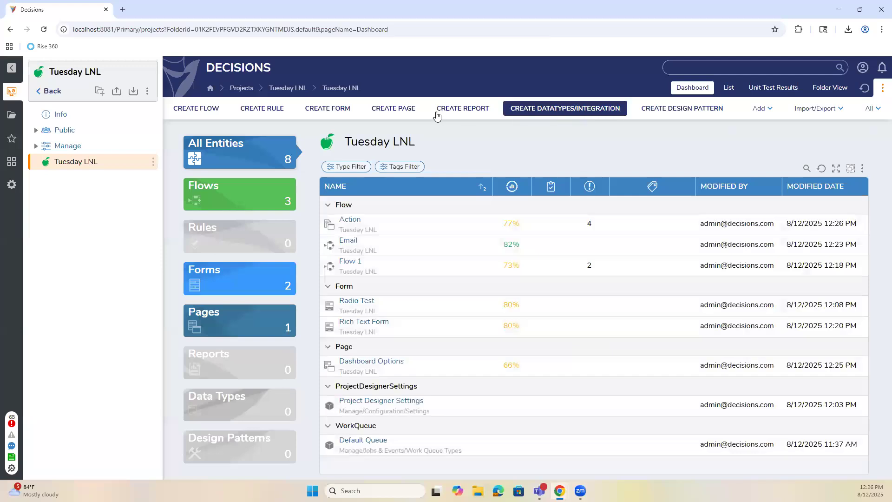
# Create a new page named Go Here and close its designer.
pyautogui.click(393, 108)
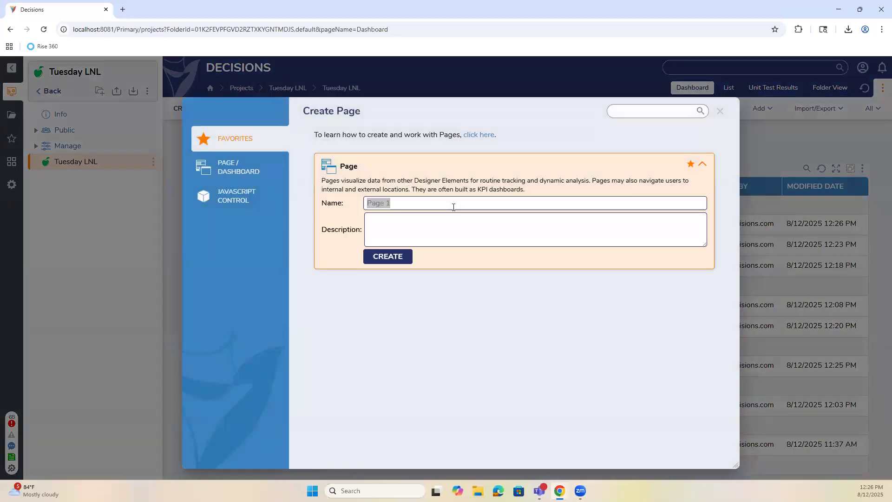
pyautogui.write('Go Home')
pyautogui.click(393, 254)
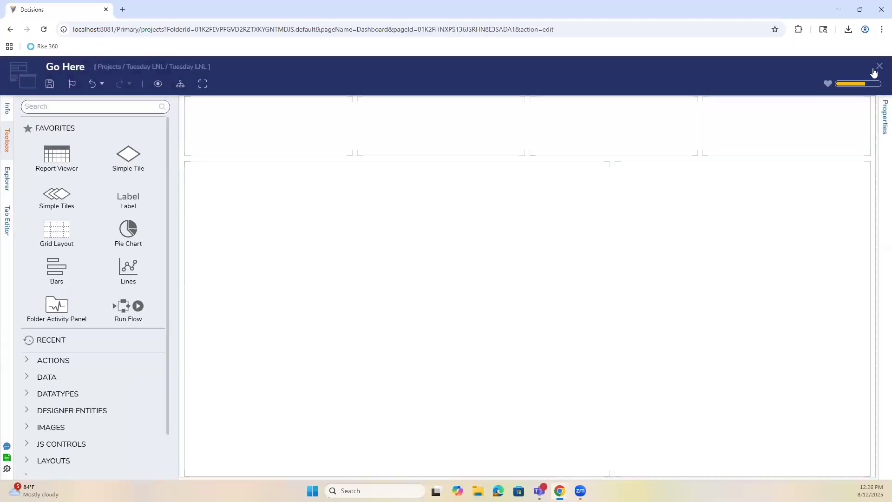
pyautogui.click(875, 68)
# Create a public folder named 'Go Here' under Public Folders.
pyautogui.click(36, 130)
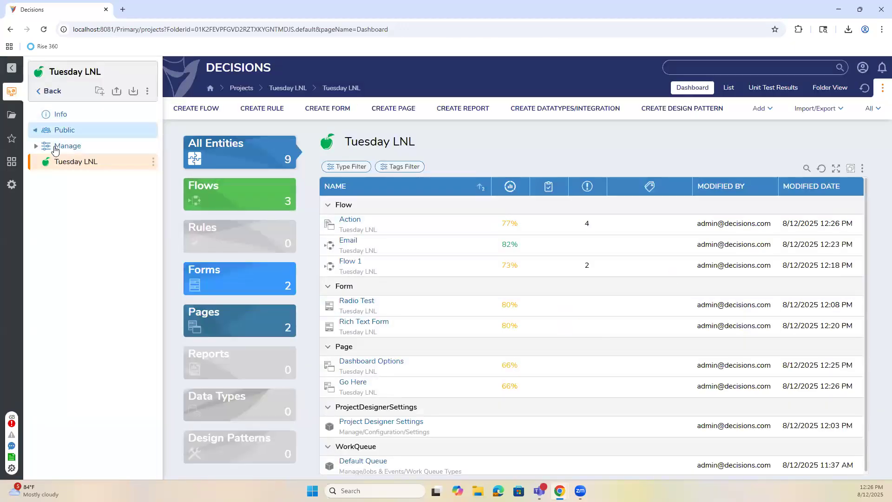
pyautogui.click(80, 177)
pyautogui.click(201, 109)
pyautogui.click(408, 191)
pyautogui.write('Go Here')
pyautogui.click(544, 412)
# Add the Go Here page to the Go Here folder and save it.
pyautogui.rightClick(88, 194)
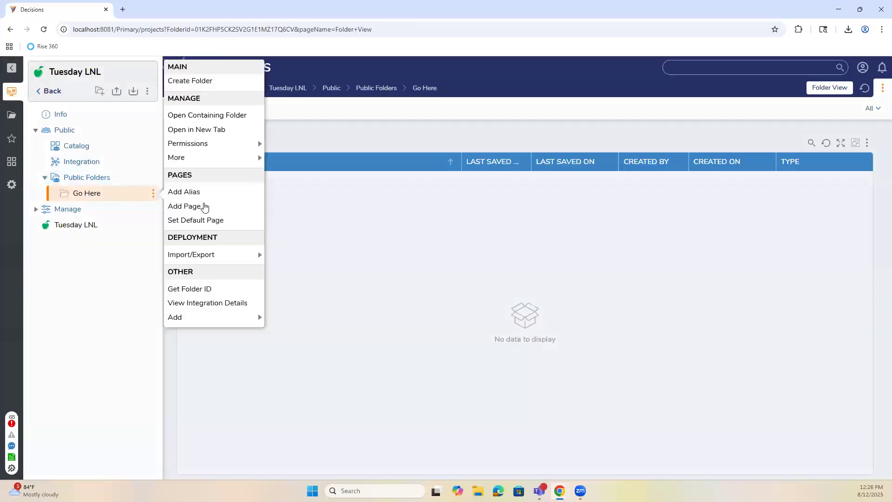
pyautogui.click(204, 207)
pyautogui.click(418, 223)
pyautogui.click(390, 174)
pyautogui.click(608, 454)
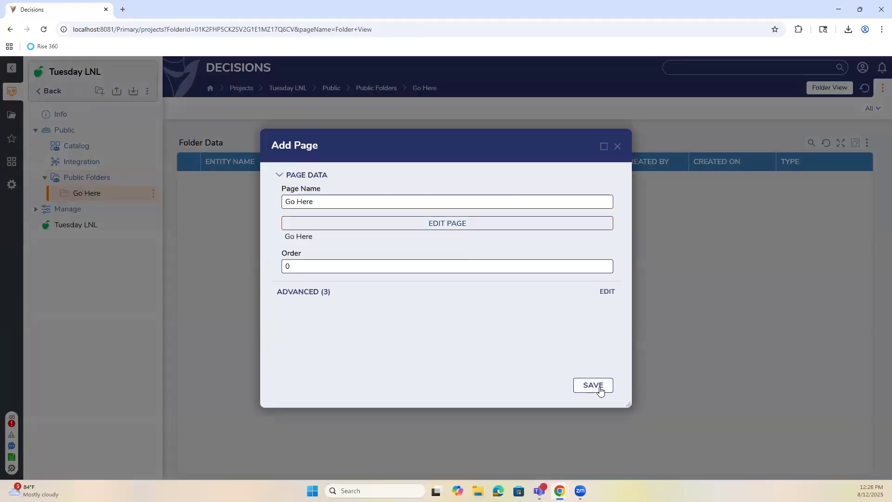
pyautogui.click(599, 389)
# Copy the Go Here folder's ID and return to the Tuesday LNL dashboard.
pyautogui.rightClick(119, 194)
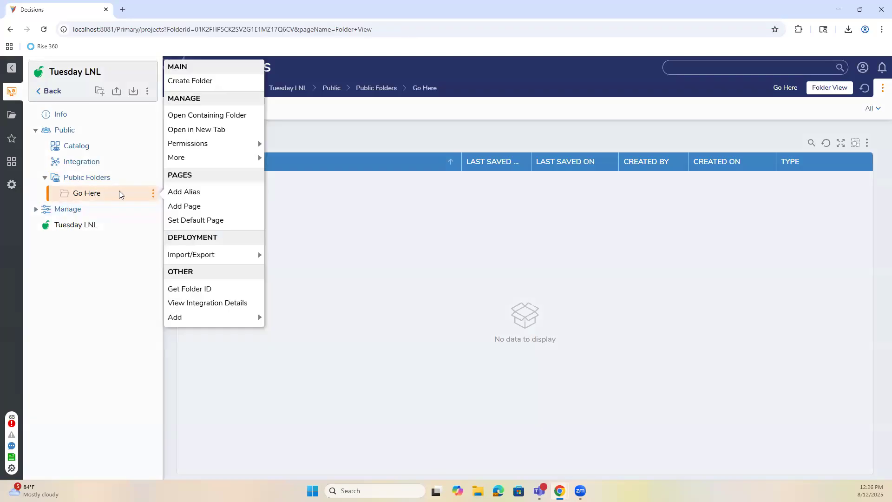
pyautogui.click(201, 288)
pyautogui.click(399, 302)
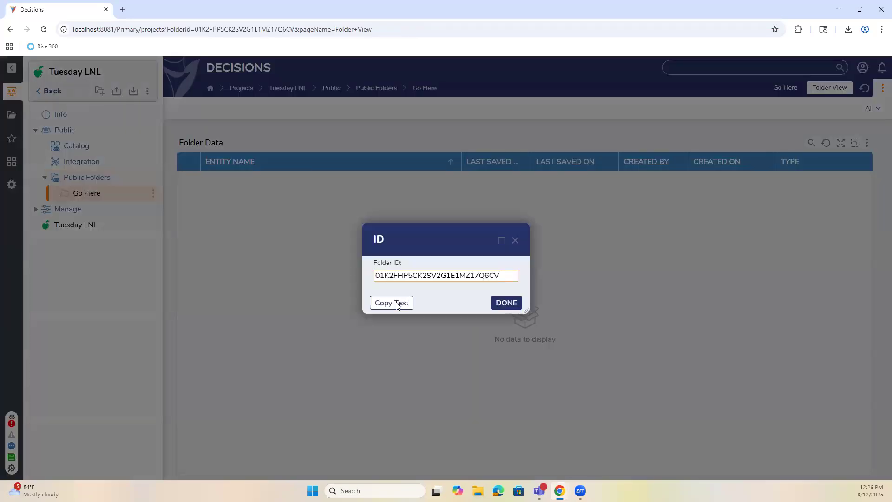
pyautogui.click(511, 304)
pyautogui.click(79, 226)
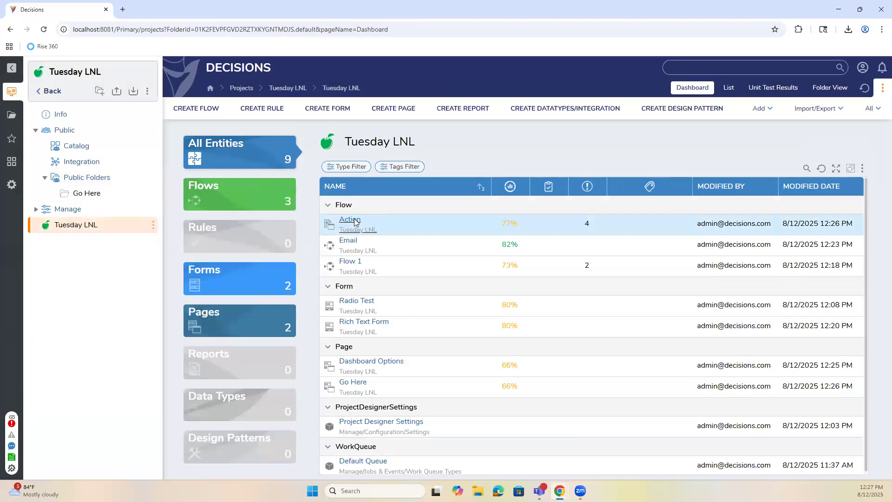
# In the Action flow, map Folder Id as a constant holding the copied folder ID.
pyautogui.click(349, 219)
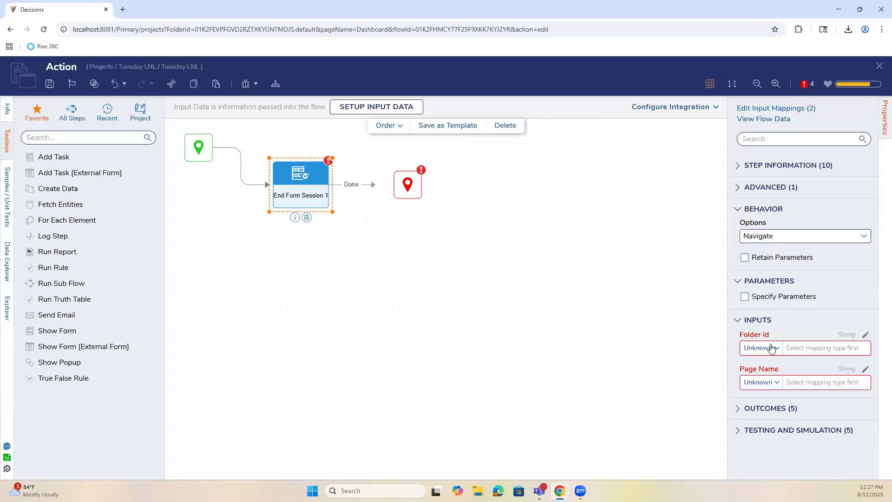
pyautogui.click(771, 348)
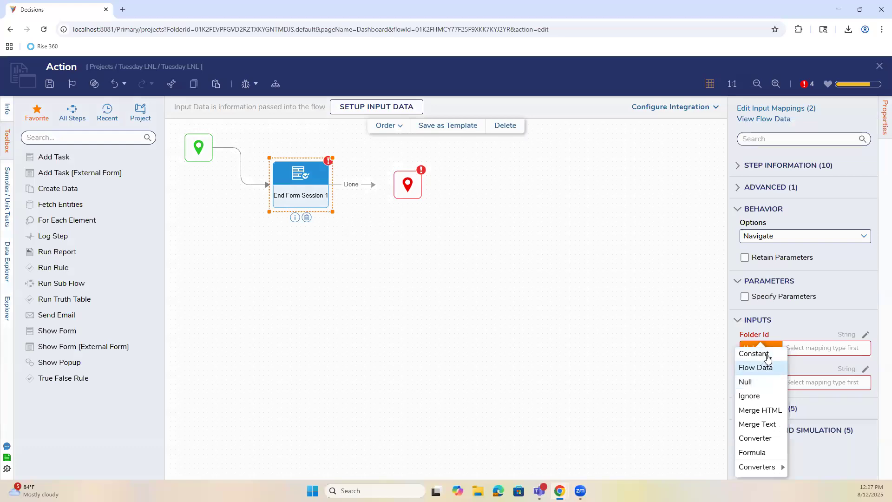
pyautogui.click(753, 353)
pyautogui.click(783, 352)
pyautogui.hotkey('ctrl', 'v')
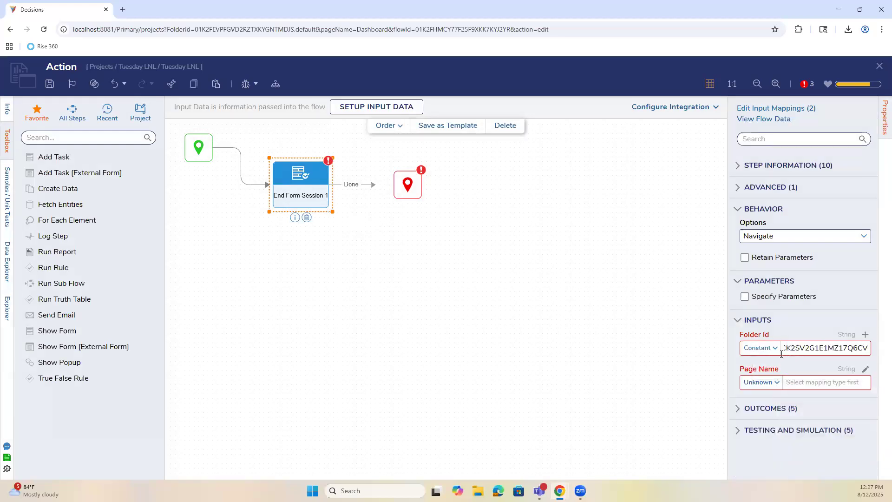
# Map Page Name as a constant Go Here, then save and close the Action flow.
pyautogui.click(775, 383)
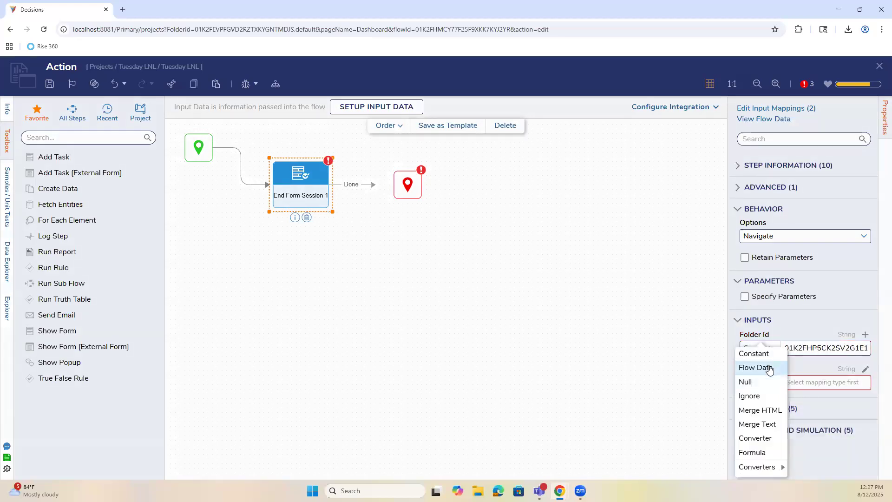
pyautogui.click(766, 354)
pyautogui.click(804, 382)
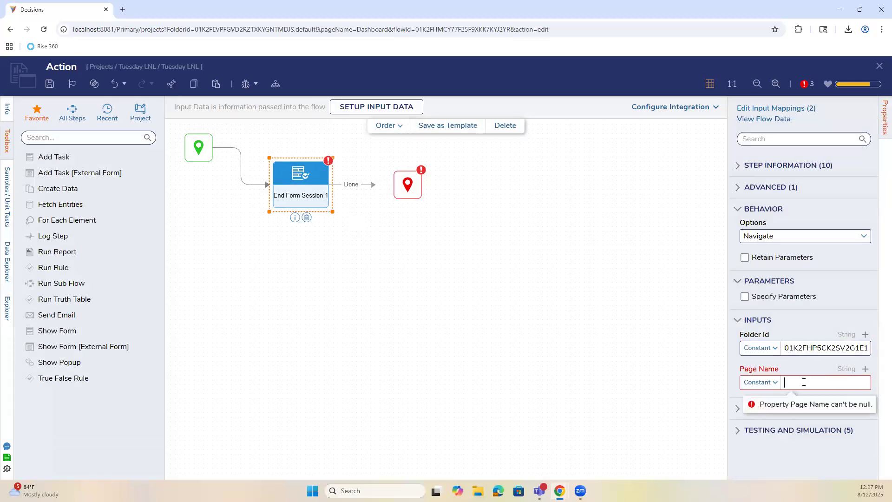
pyautogui.write('Go Here')
pyautogui.click(607, 354)
pyautogui.click(50, 83)
pyautogui.click(565, 319)
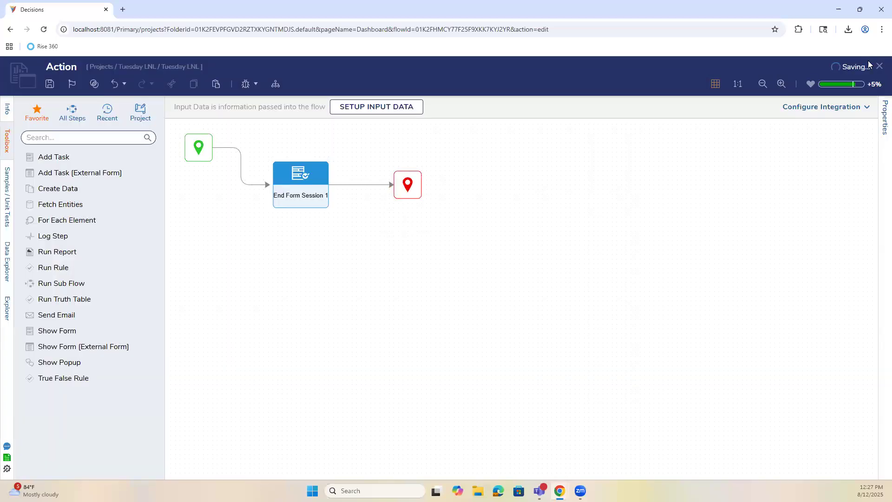
pyautogui.click(879, 66)
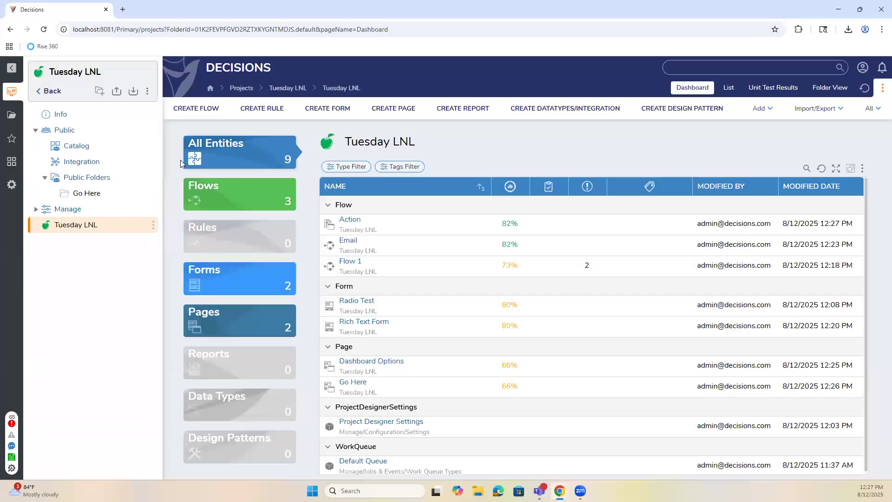
pyautogui.rightClick(84, 194)
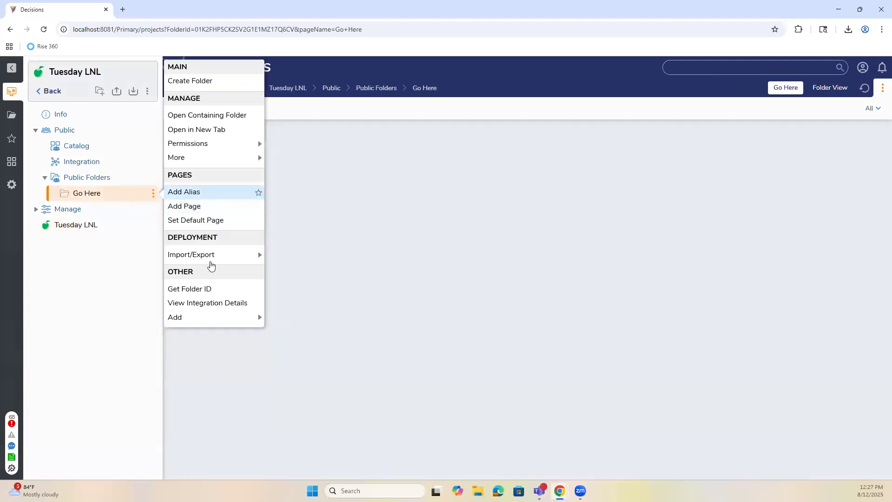
pyautogui.moveTo(213, 319)
pyautogui.click(275, 324)
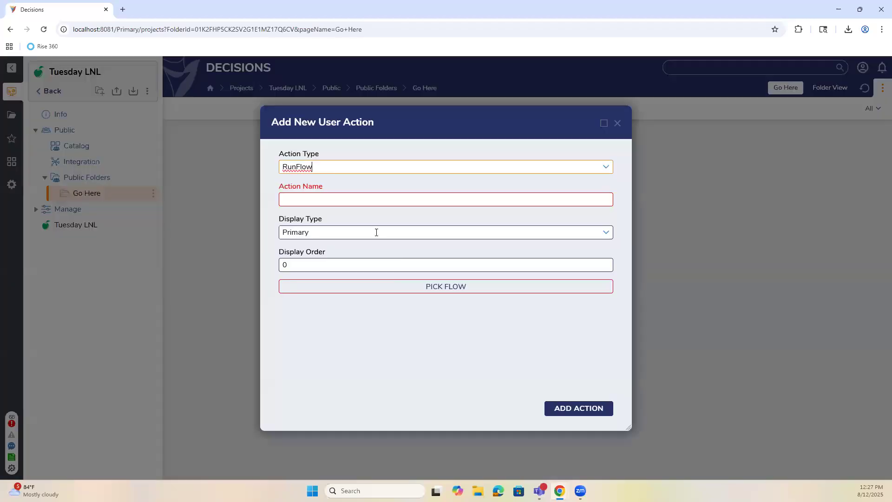
pyautogui.click(447, 286)
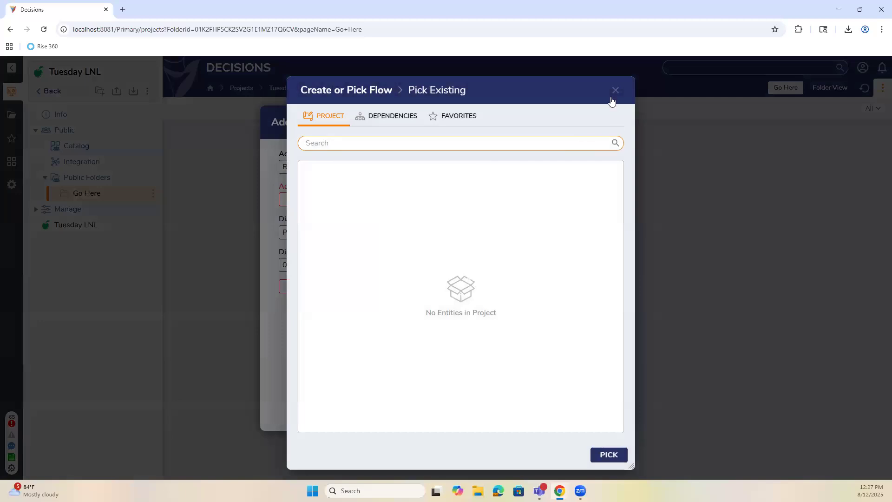
pyautogui.click(391, 122)
pyautogui.click(458, 119)
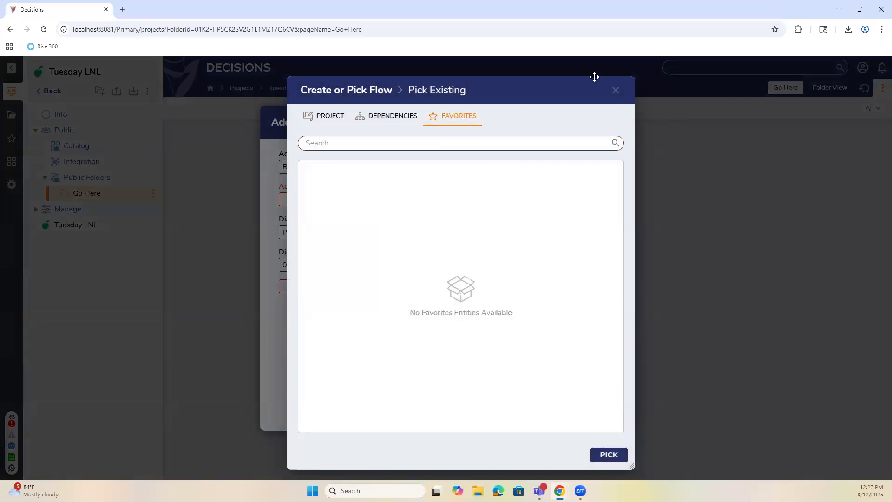
pyautogui.click(616, 90)
pyautogui.click(601, 199)
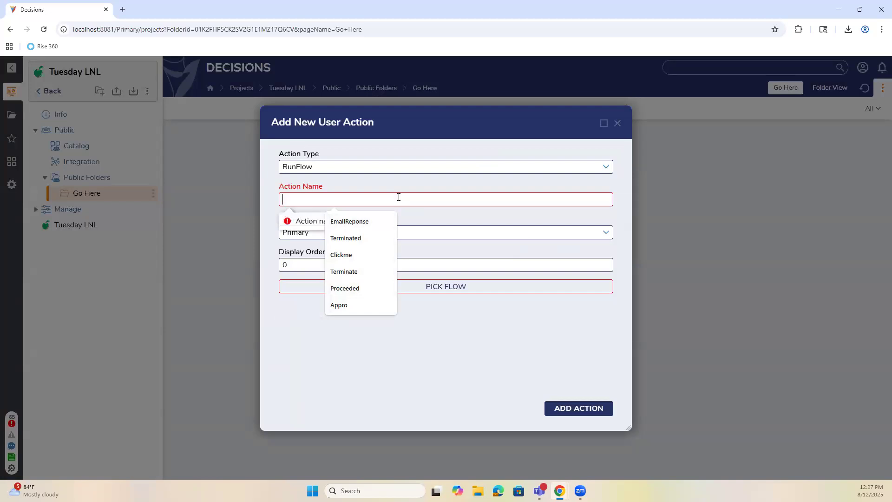
pyautogui.write('Go Here')
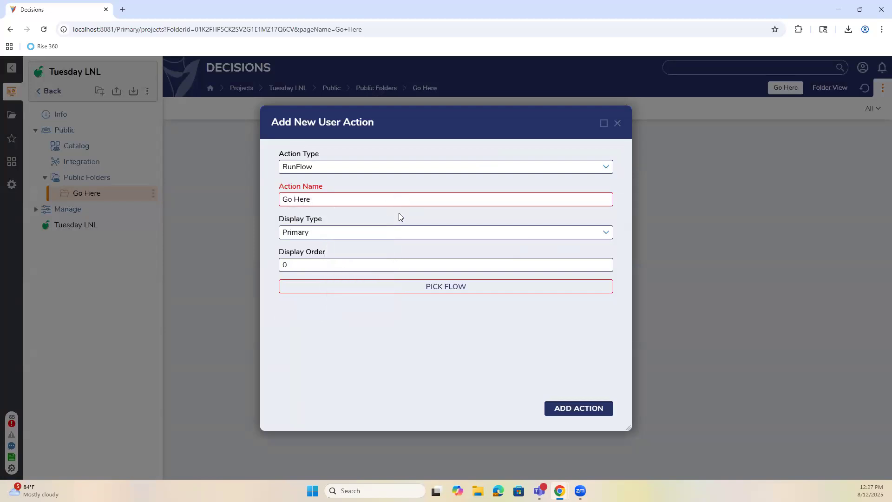
pyautogui.click(472, 287)
pyautogui.click(373, 115)
pyautogui.click(318, 115)
pyautogui.click(604, 455)
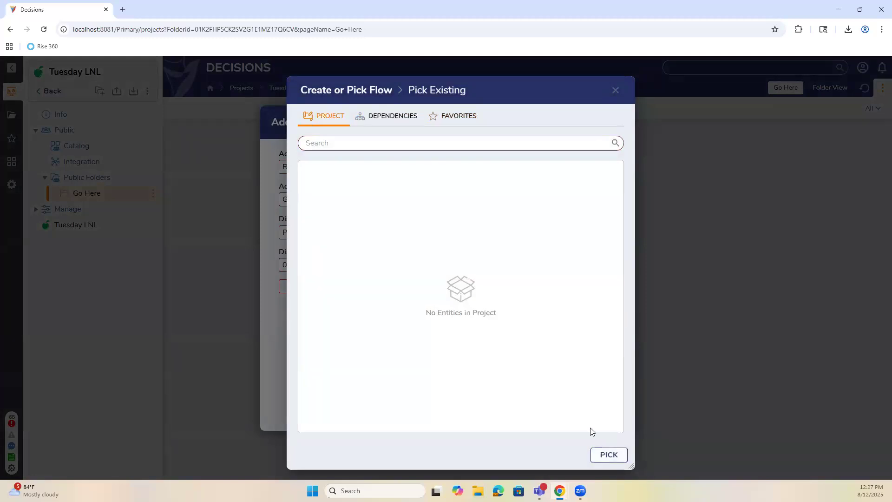
pyautogui.click(617, 124)
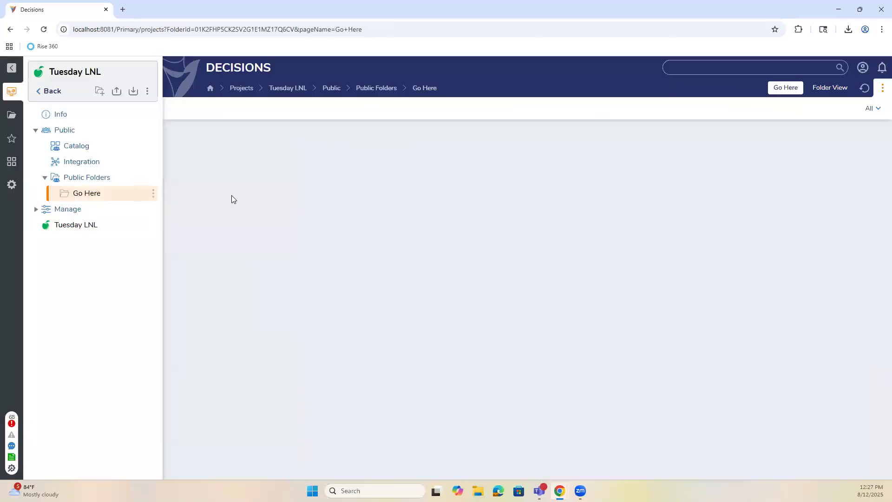
pyautogui.click(73, 225)
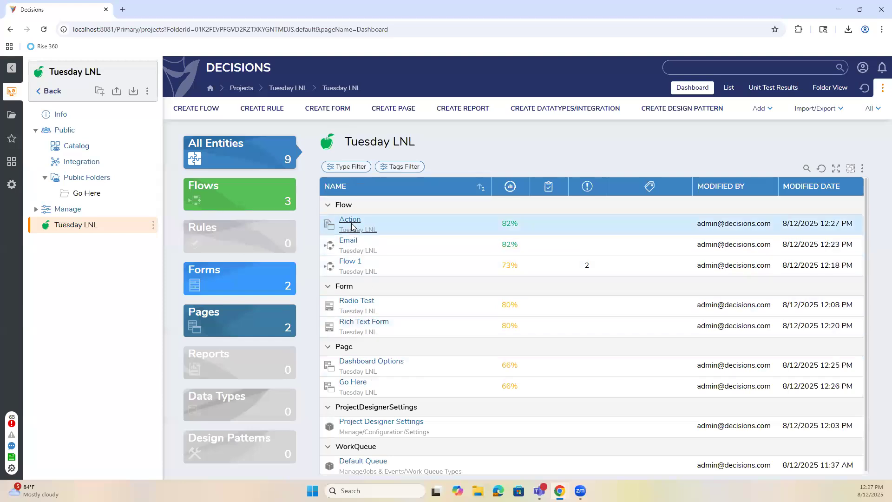
# Create a User Action Flow [Folder Aware] named 'User action Flow (Go Here)'.
pyautogui.click(209, 107)
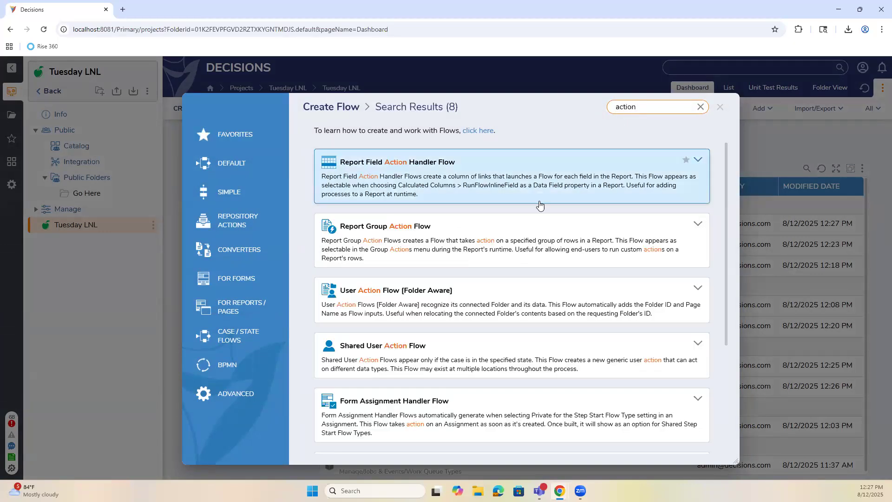
pyautogui.click(487, 309)
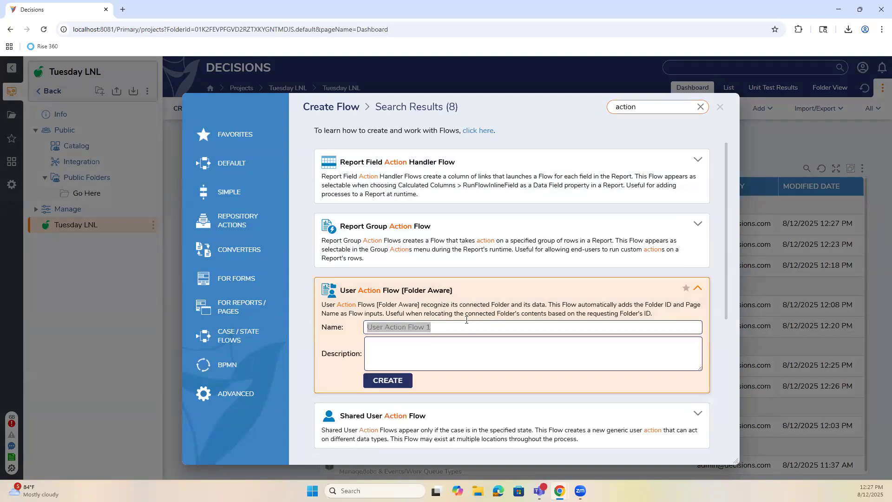
pyautogui.write('User')
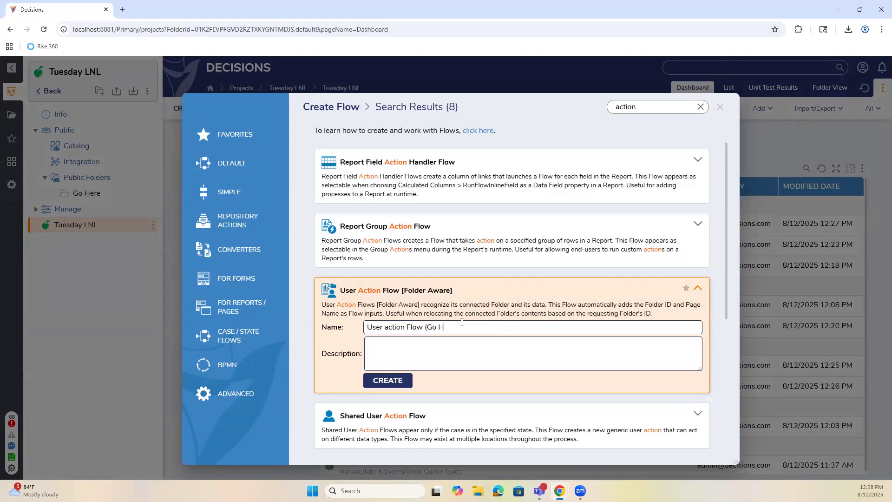
pyautogui.click(391, 382)
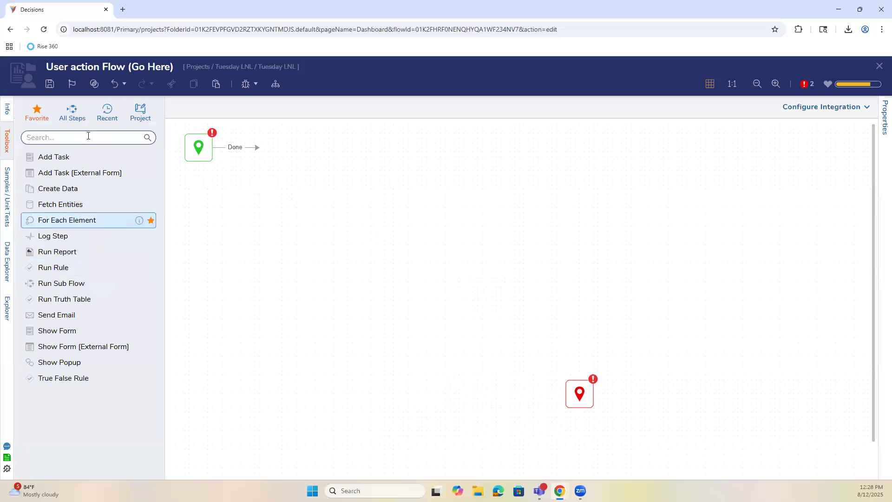
# Insert an End Form Session step wired between the start and end nodes.
pyautogui.write('end f')
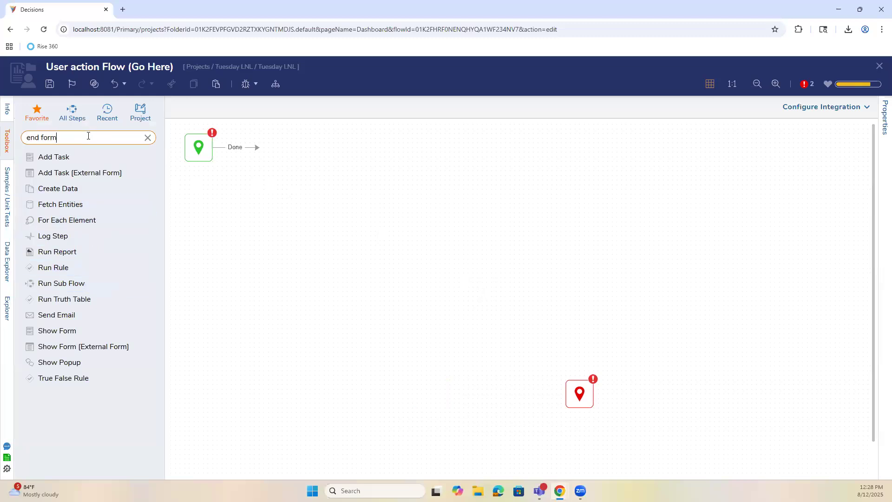
pyautogui.write('orm')
pyautogui.moveTo(92, 197); pyautogui.dragTo(275, 186)
pyautogui.moveTo(258, 148); pyautogui.dragTo(261, 195)
pyautogui.moveTo(579, 394); pyautogui.dragTo(459, 222)
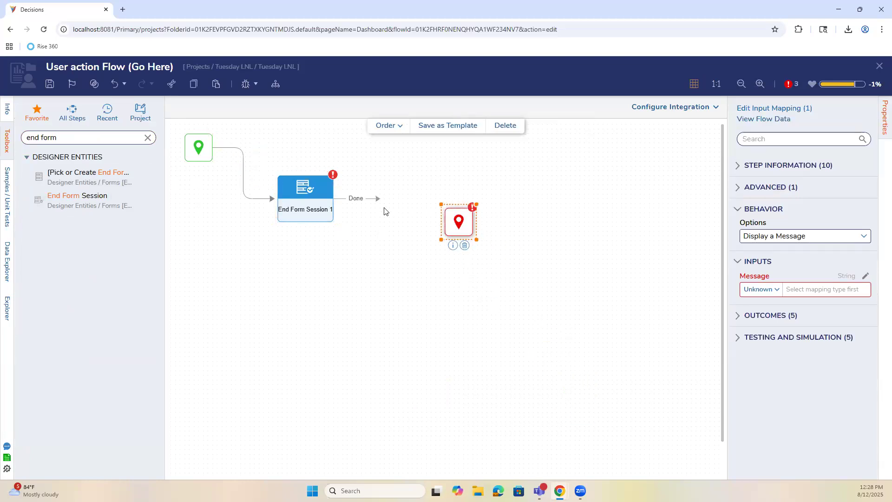
pyautogui.moveTo(379, 199); pyautogui.dragTo(411, 208)
# Set End Form Session 1 to Navigate with a constant Folder Id of the copied ID.
pyautogui.click(331, 194)
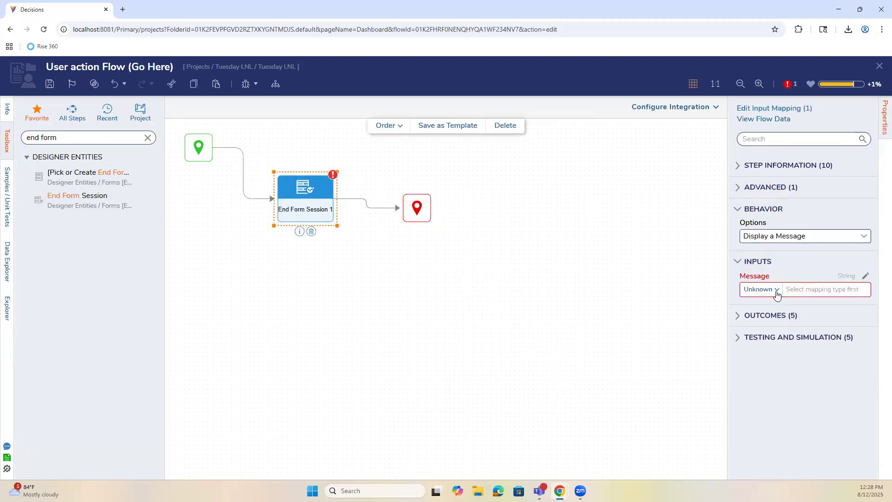
pyautogui.click(864, 236)
pyautogui.click(773, 301)
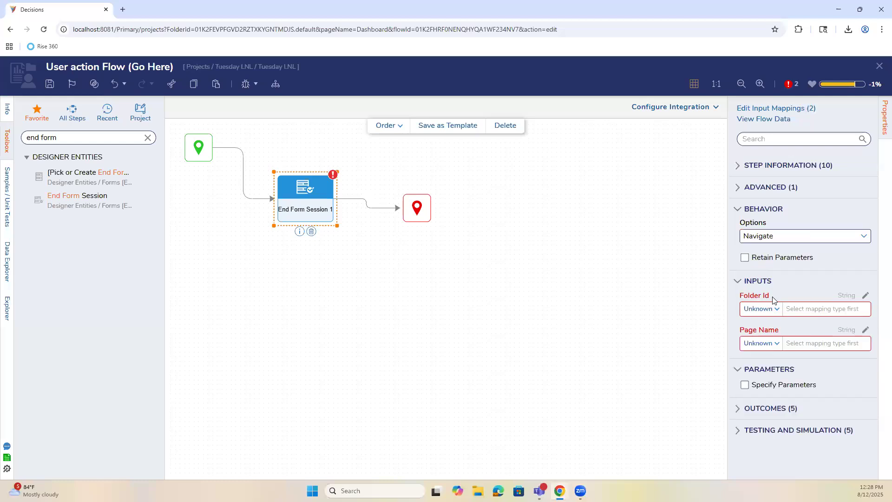
pyautogui.click(771, 309)
pyautogui.click(759, 328)
pyautogui.click(815, 313)
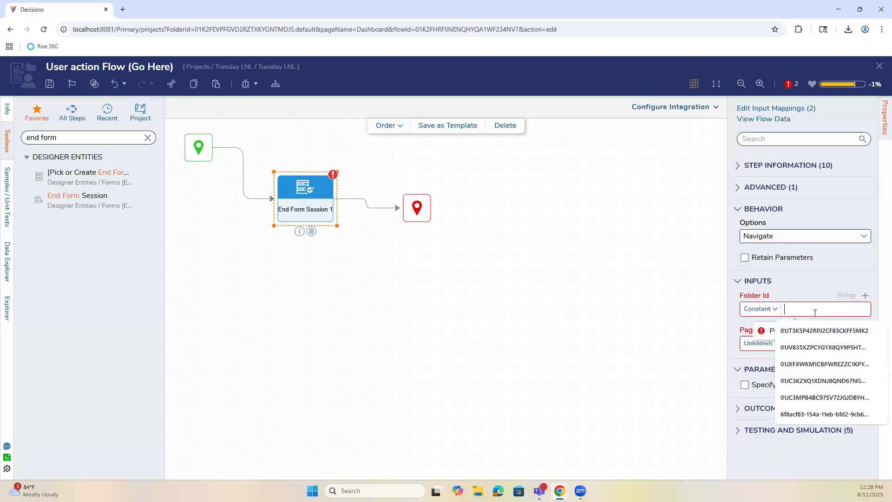
pyautogui.hotkey('ctrl', 'v')
# Set a constant Page Name of 'Go Here' and save the flow.
pyautogui.click(766, 342)
pyautogui.click(757, 350)
pyautogui.click(799, 345)
pyautogui.write('Go Here')
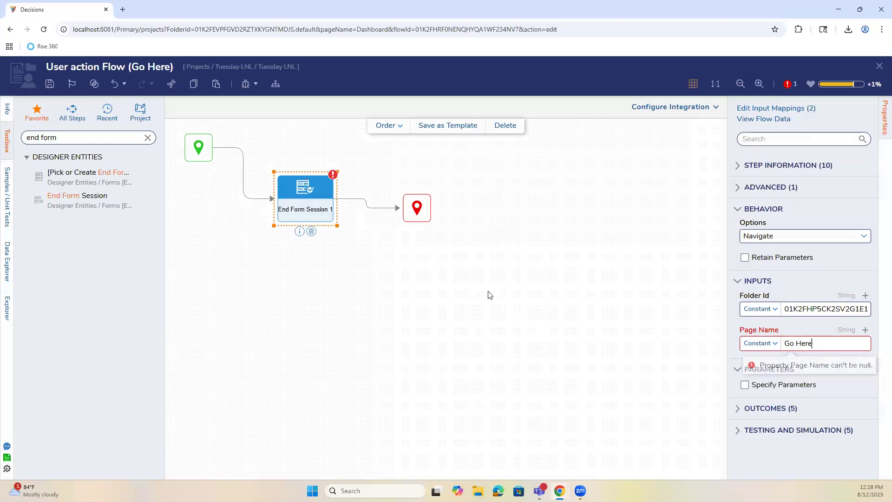
pyautogui.click(488, 294)
pyautogui.click(50, 84)
pyautogui.click(561, 314)
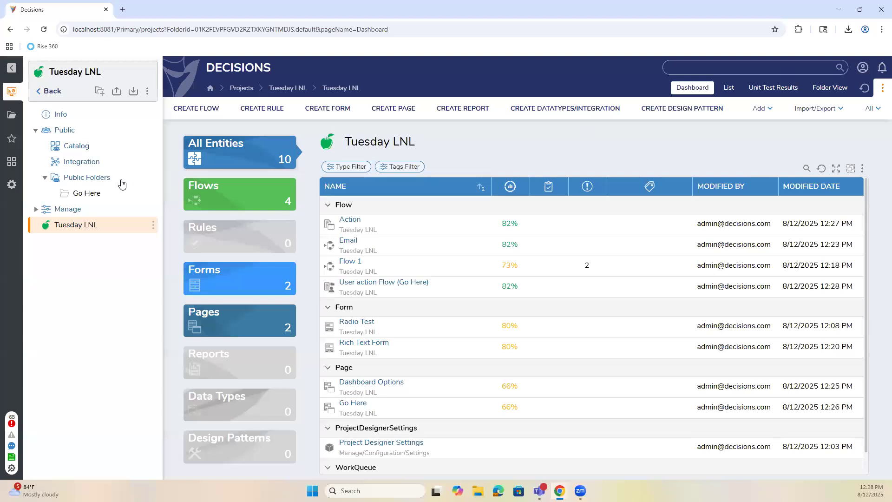
# Start a Flow As Action on the Go Here folder using User action Flow (Go Here).
pyautogui.click(93, 193)
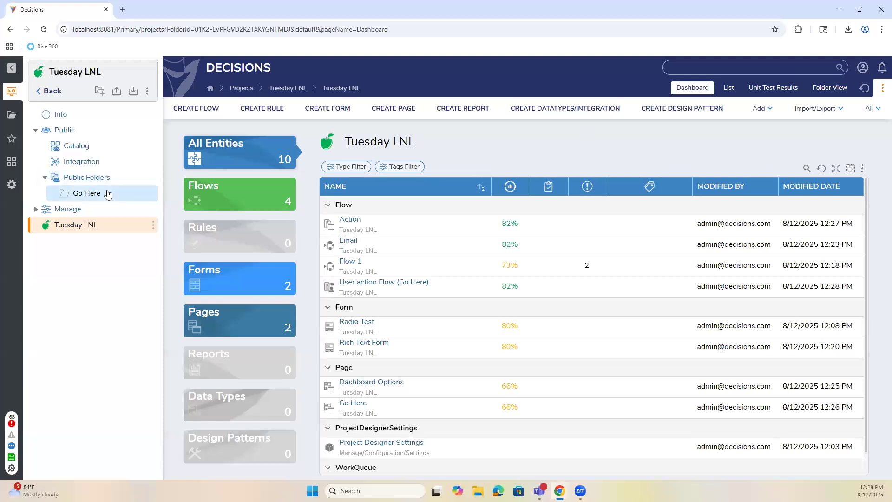
pyautogui.click(153, 192)
pyautogui.moveTo(207, 316)
pyautogui.click(294, 332)
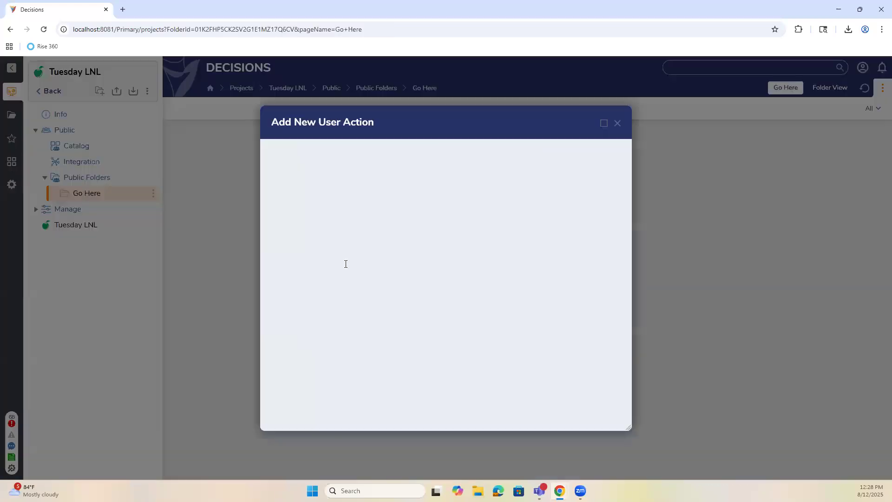
pyautogui.click(417, 280)
pyautogui.click(359, 186)
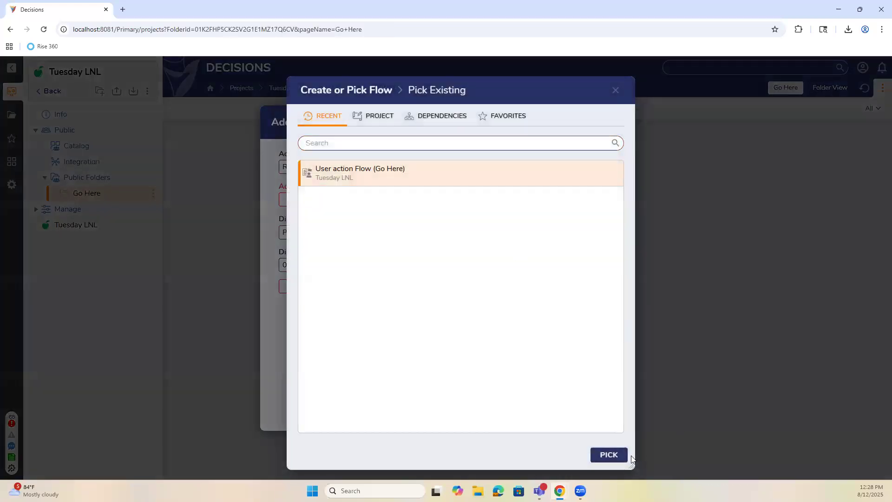
pyautogui.click(609, 454)
# Name the action 'Go here', add it, and try it out on the folder.
pyautogui.click(371, 197)
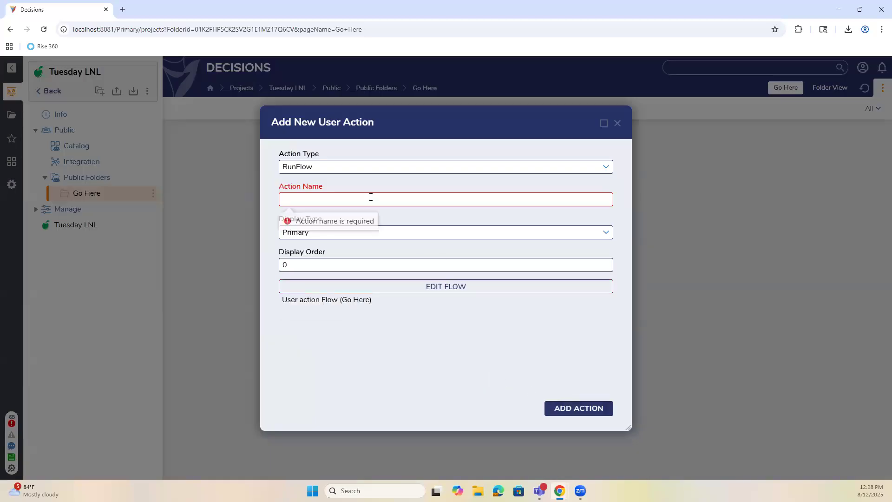
pyautogui.click(370, 197)
pyautogui.write('Go here')
pyautogui.click(578, 408)
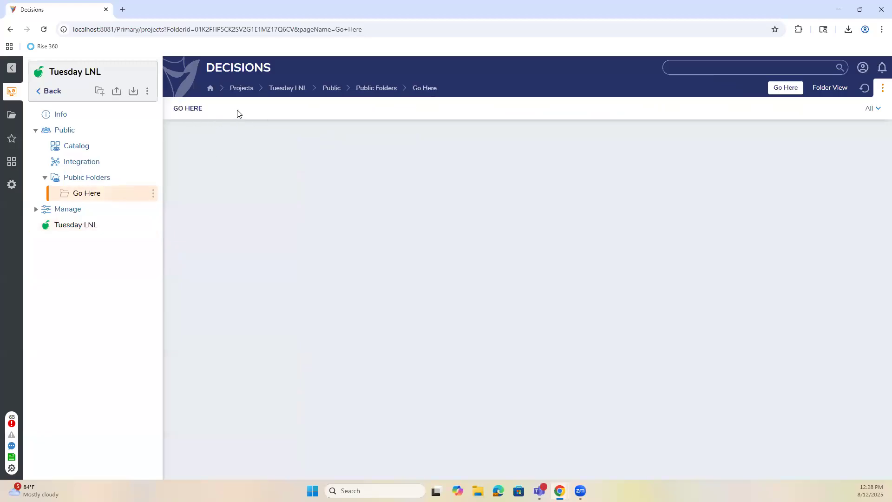
pyautogui.click(194, 112)
pyautogui.click(868, 110)
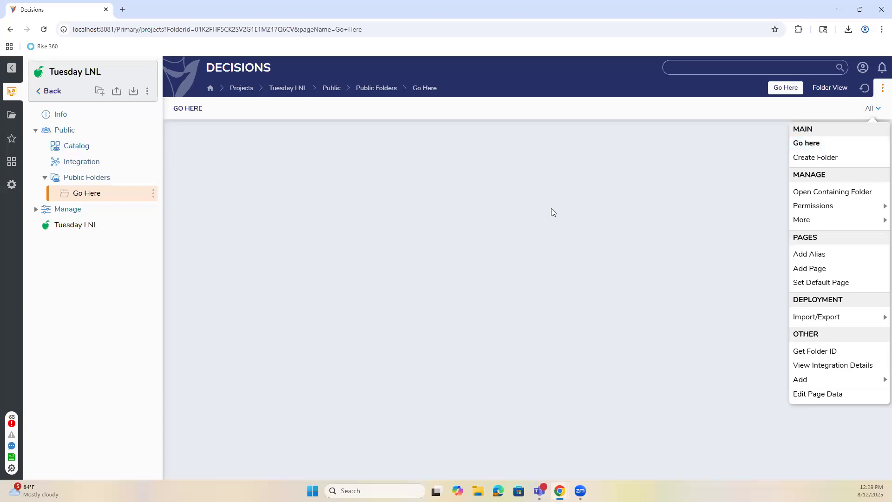
# Create a folder named 'Main Dashboard' under Public Folders.
pyautogui.click(90, 180)
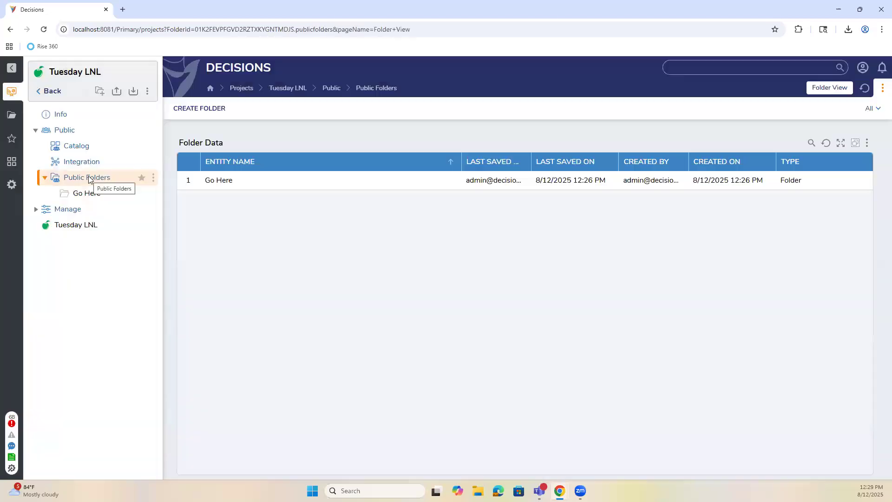
pyautogui.rightClick(91, 180)
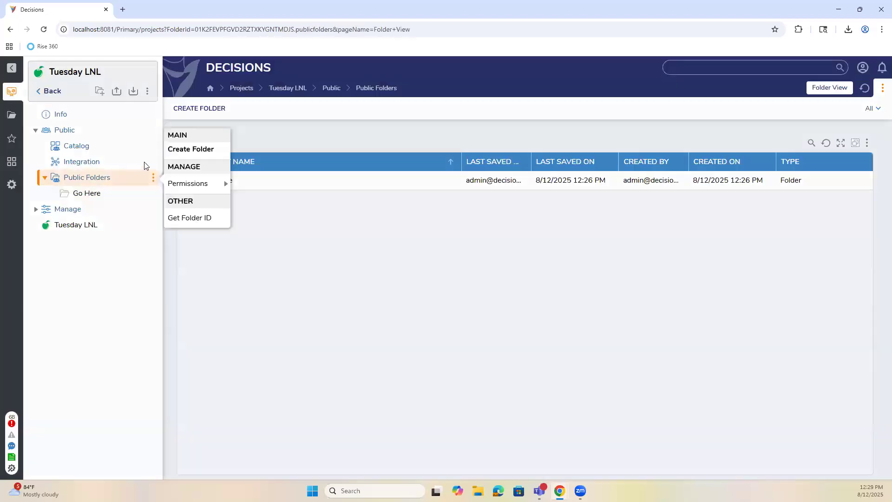
pyautogui.click(194, 152)
pyautogui.write('Main Dashboard')
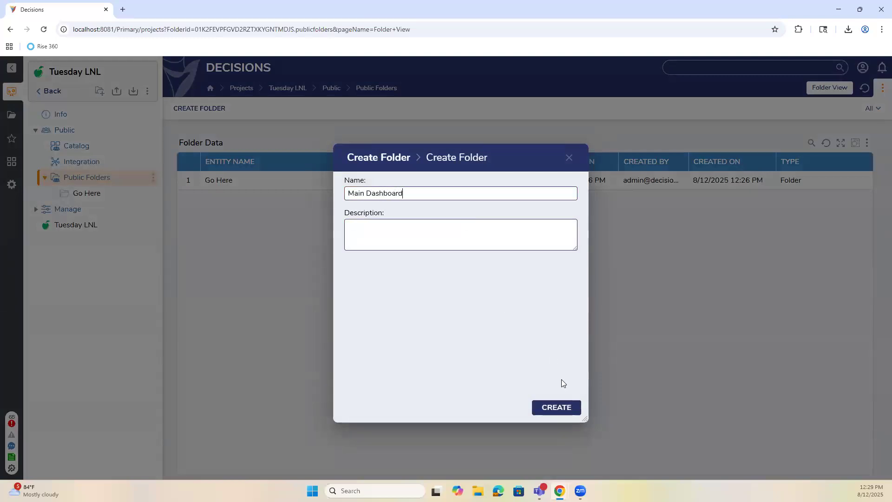
pyautogui.click(555, 408)
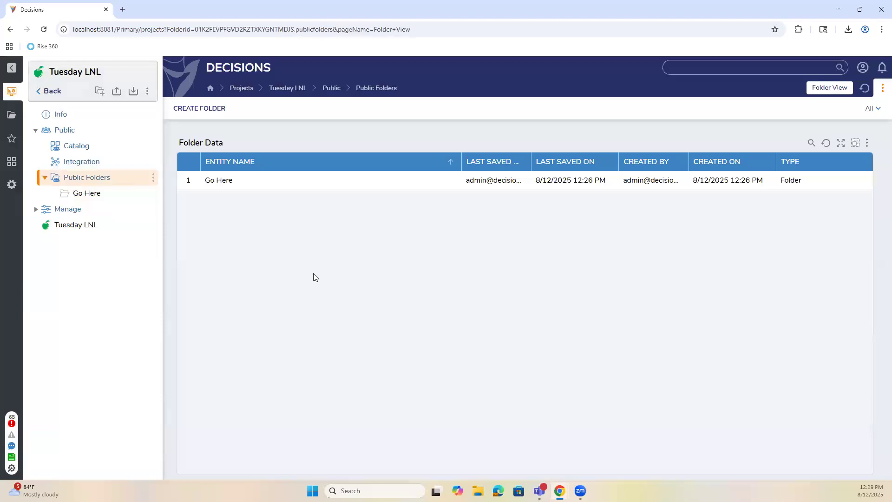
# Add a flow action named 'Go Here' to Main Dashboard, then open its entry.
pyautogui.rightClick(106, 212)
pyautogui.moveTo(213, 335)
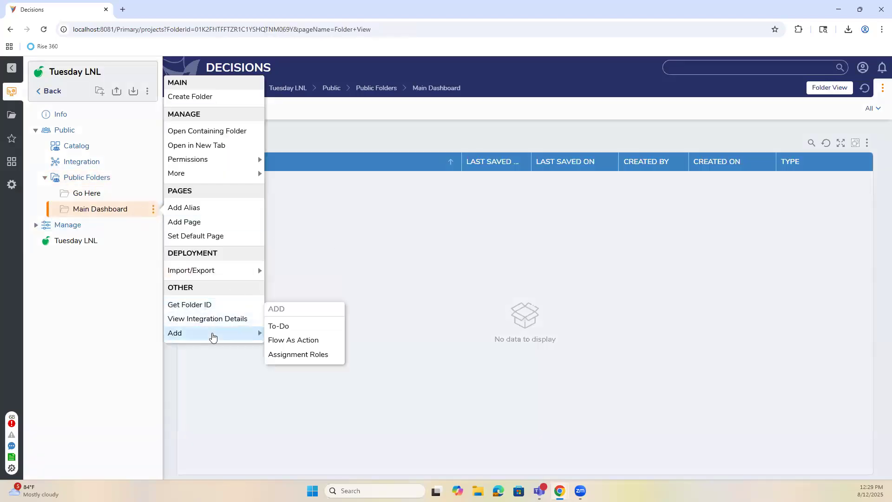
pyautogui.click(290, 339)
pyautogui.click(325, 201)
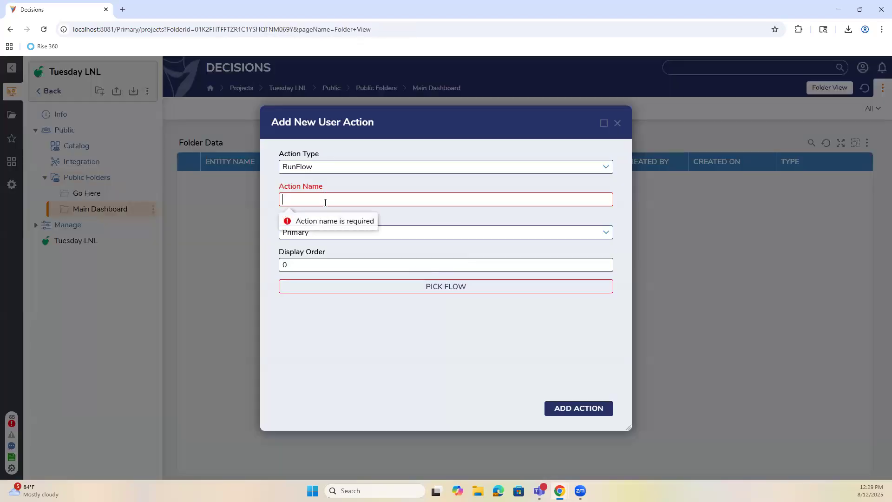
pyautogui.write('Go')
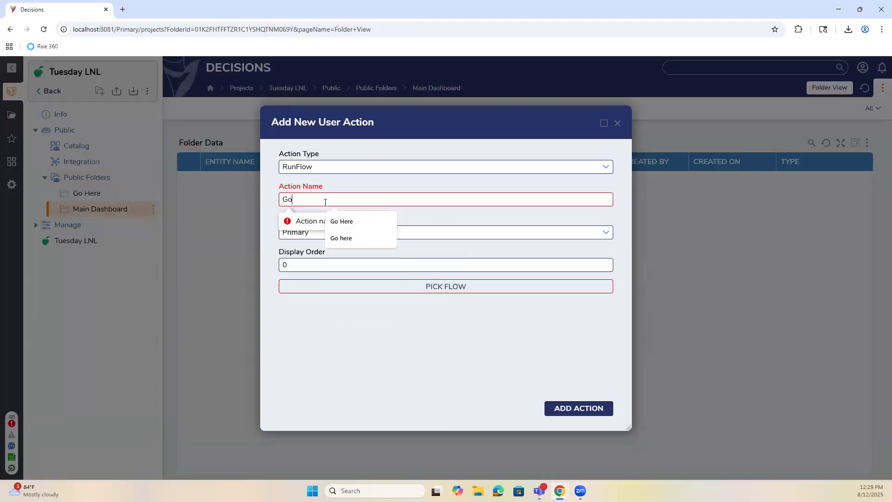
pyautogui.click(342, 221)
pyautogui.click(497, 287)
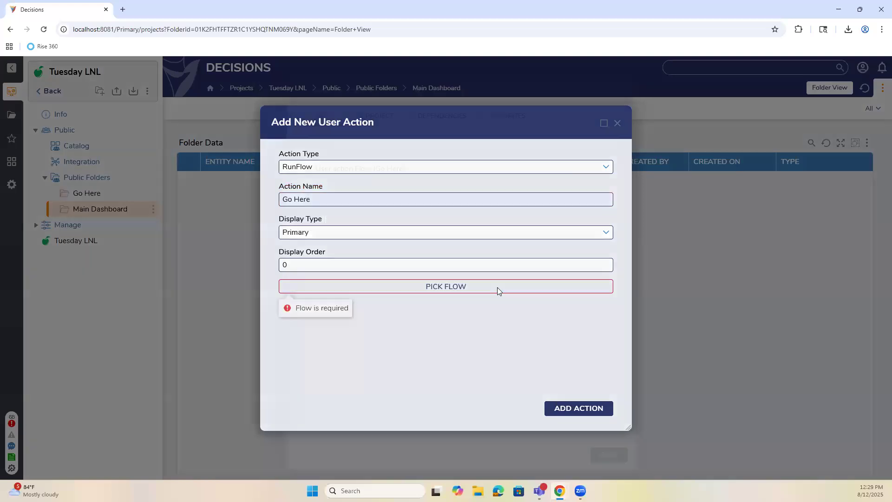
pyautogui.click(390, 180)
pyautogui.click(608, 454)
pyautogui.click(590, 413)
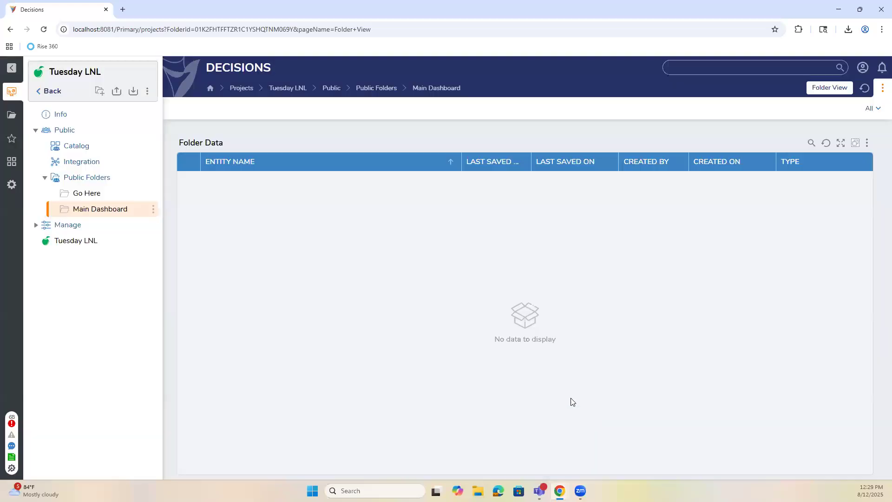
pyautogui.click(89, 197)
pyautogui.click(86, 216)
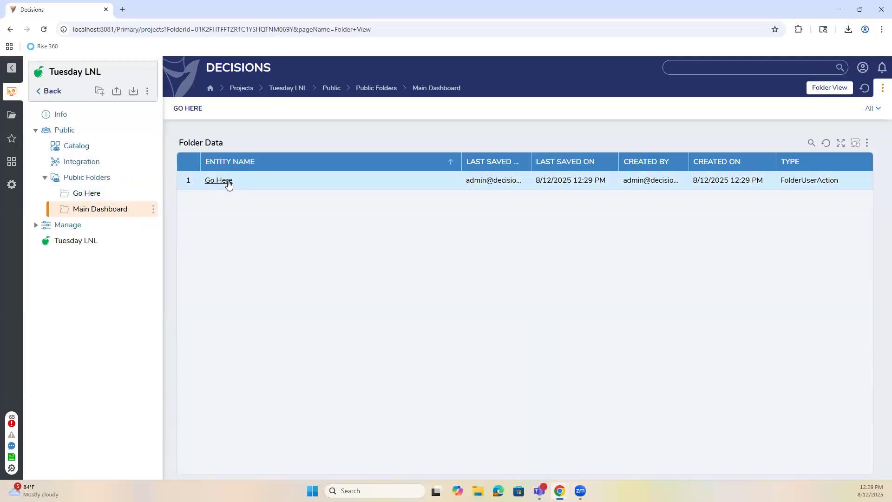
# Add the Dashboard Options page to the Main Dashboard folder and save it.
pyautogui.rightClick(110, 200)
pyautogui.rightClick(99, 215)
pyautogui.click(186, 219)
pyautogui.click(419, 222)
pyautogui.click(356, 200)
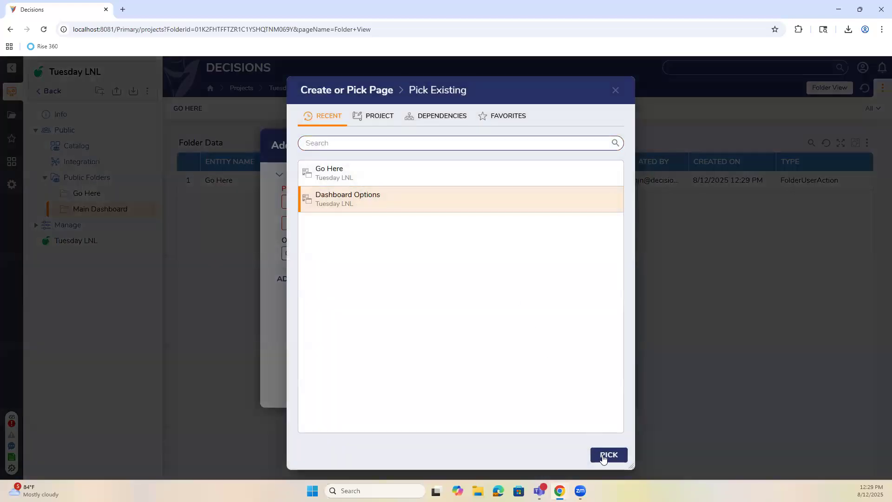
pyautogui.click(603, 457)
pyautogui.click(592, 389)
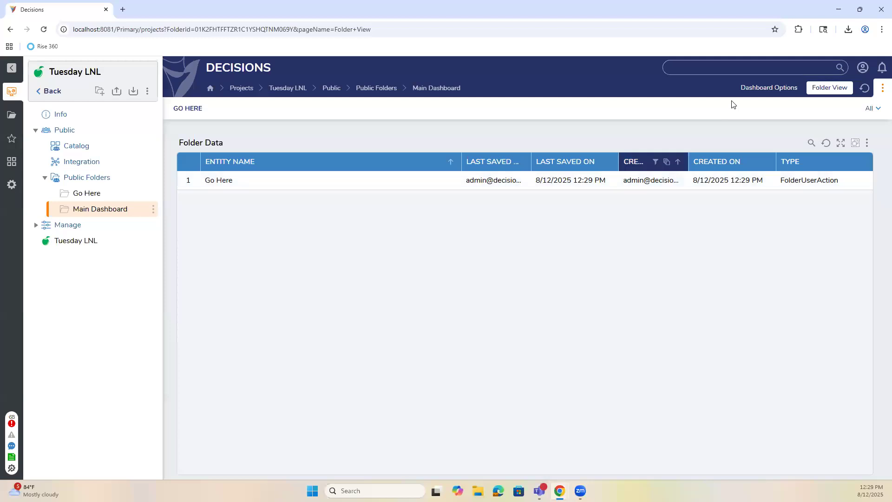
# Check that the Go Here action navigates correctly, then edit the Dashboard Options page data.
pyautogui.click(748, 89)
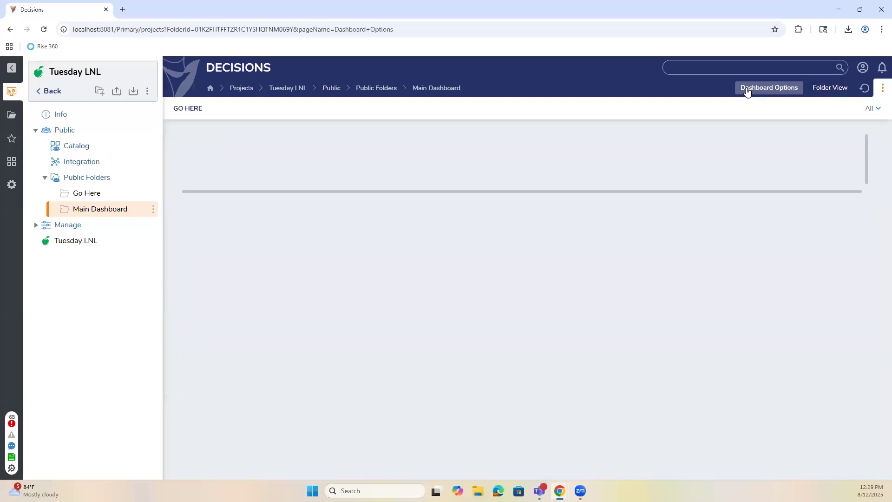
pyautogui.click(195, 108)
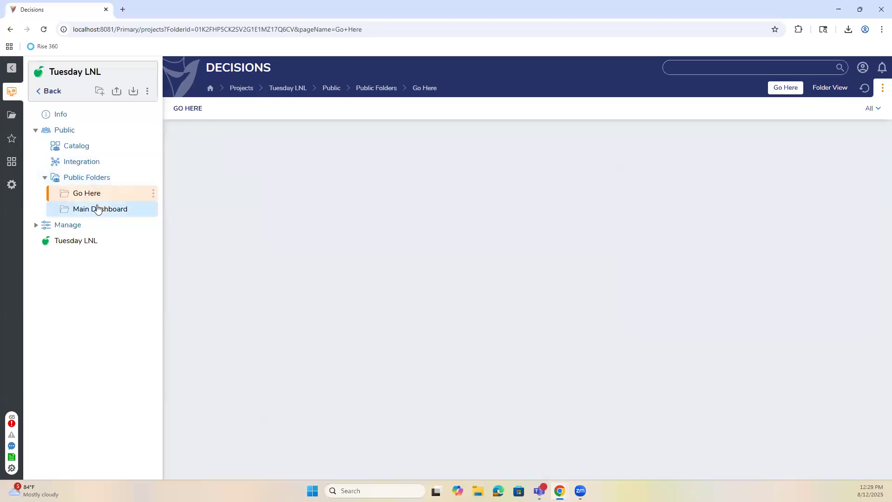
pyautogui.click(98, 209)
pyautogui.click(180, 110)
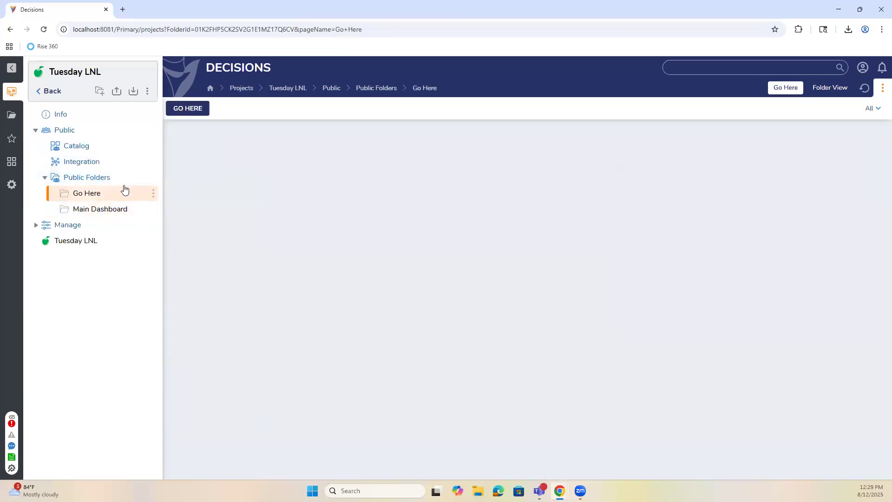
pyautogui.click(96, 210)
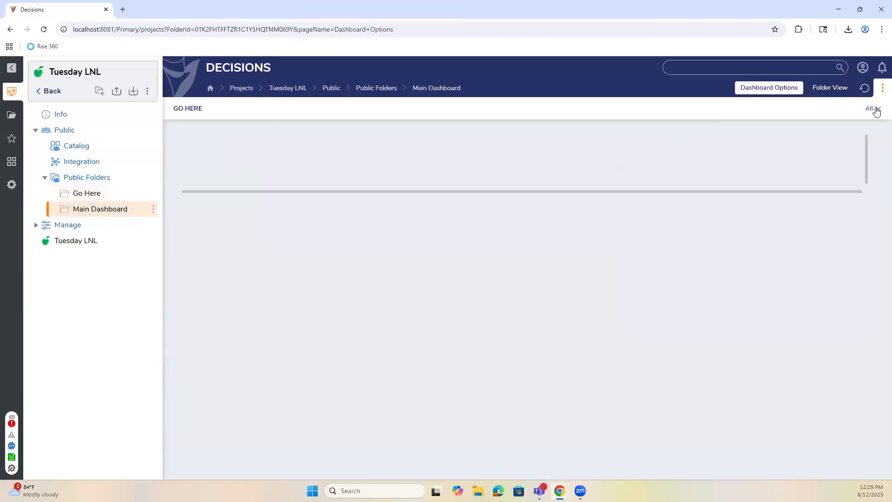
pyautogui.click(876, 110)
pyautogui.click(836, 396)
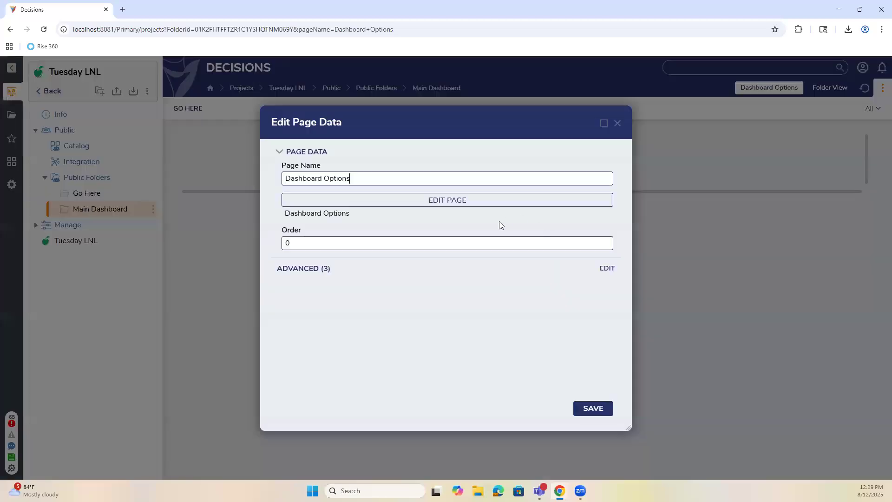
pyautogui.click(467, 200)
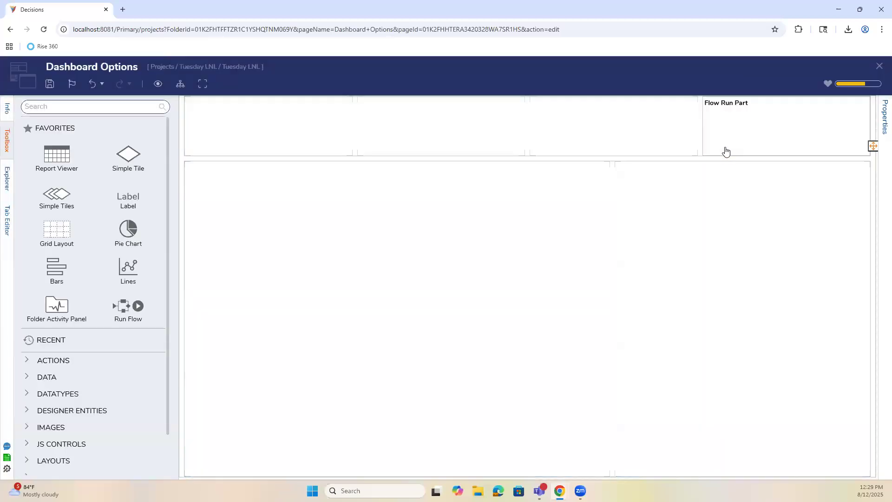
pyautogui.click(725, 152)
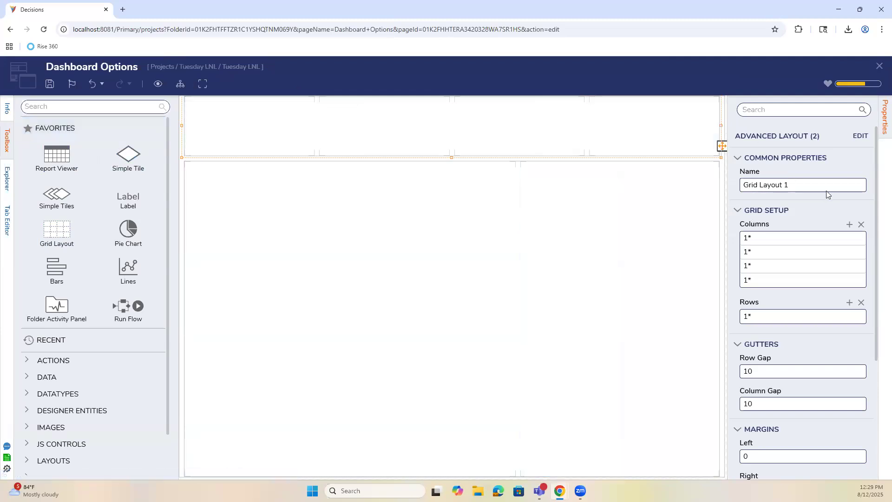
pyautogui.click(885, 124)
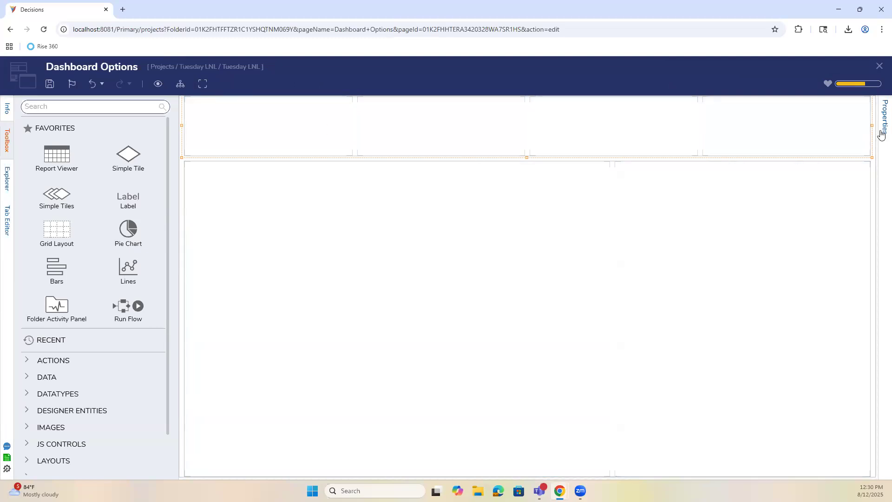
pyautogui.click(881, 134)
pyautogui.scroll(-4, 848, 288)
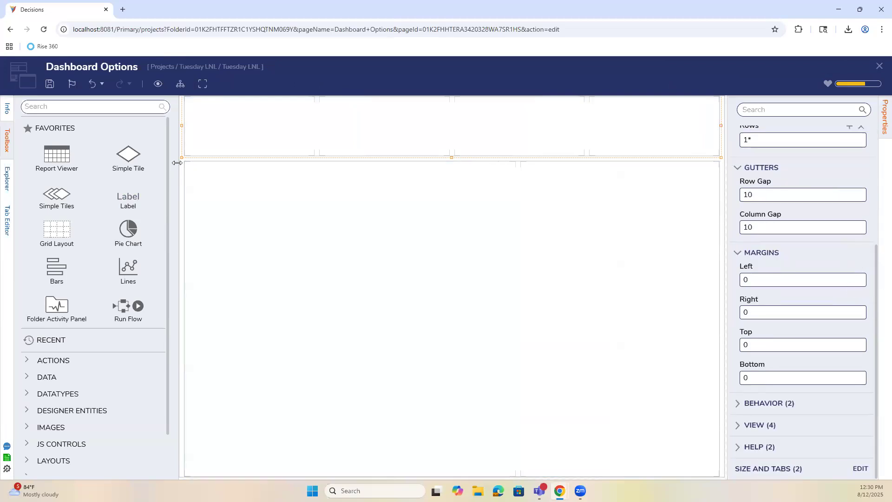
pyautogui.click(49, 84)
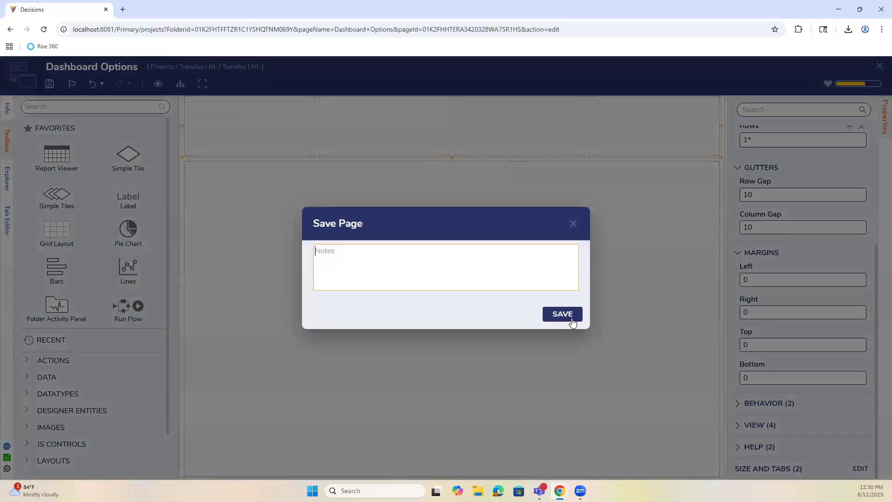
pyautogui.click(570, 316)
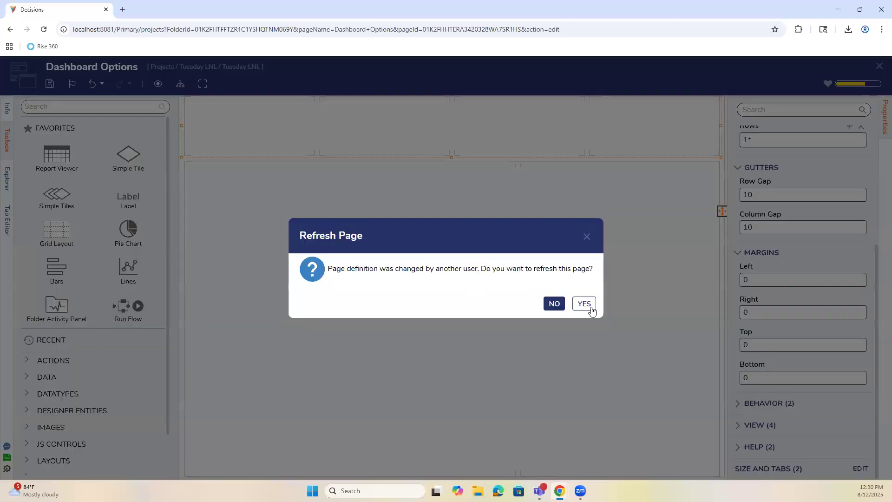
pyautogui.click(586, 304)
pyautogui.click(113, 107)
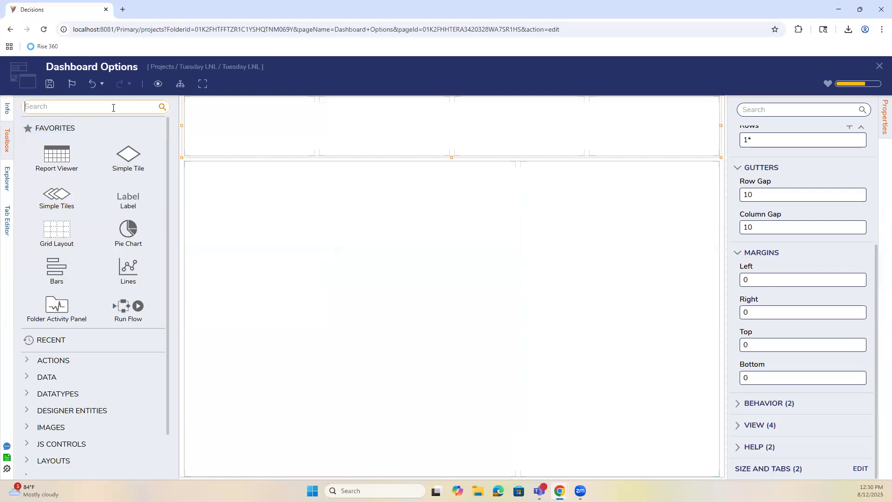
pyautogui.click(50, 83)
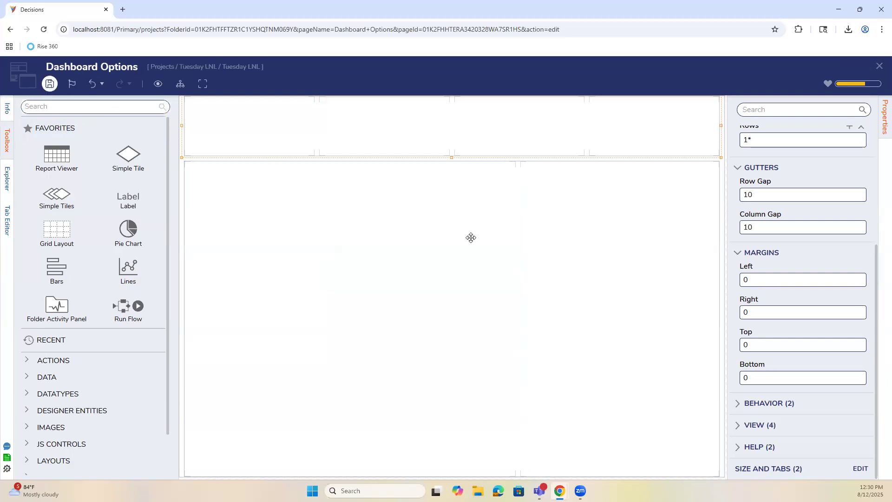
pyautogui.click(576, 319)
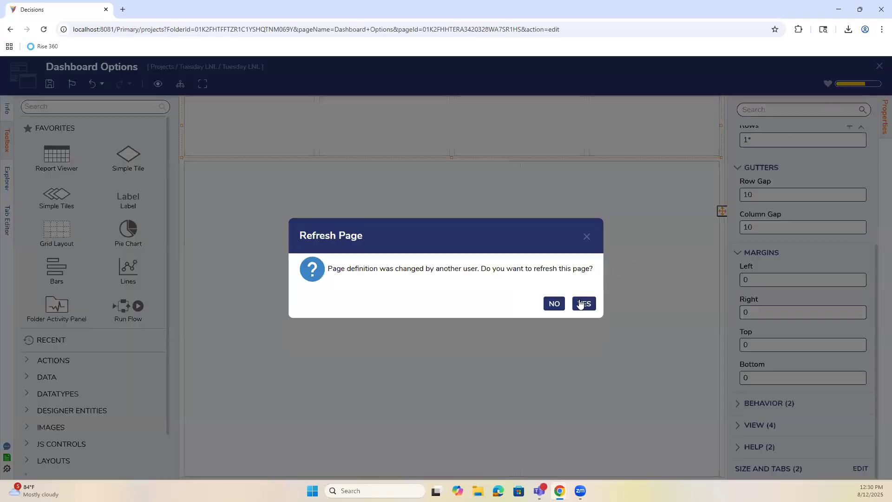
pyautogui.click(583, 303)
pyautogui.click(879, 69)
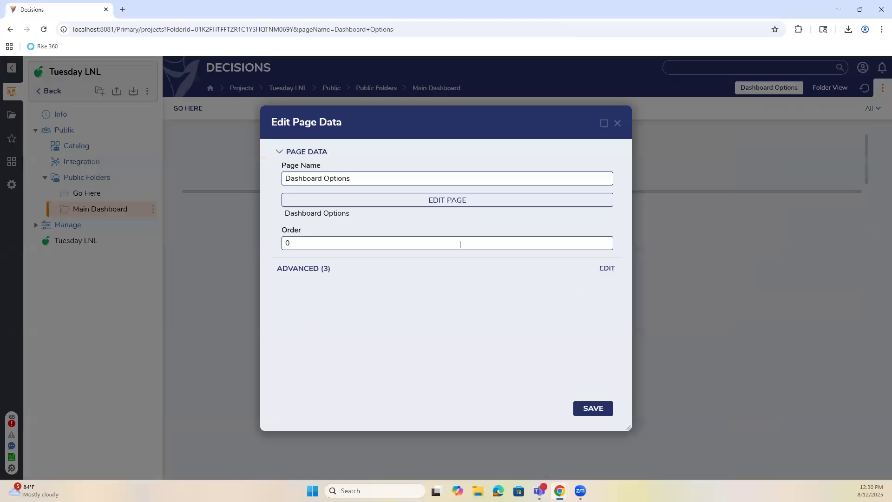
pyautogui.click(586, 413)
# Start a Secondary-display flow action named 'Clickme' on Main Dashboard.
pyautogui.rightClick(108, 215)
pyautogui.moveTo(220, 342)
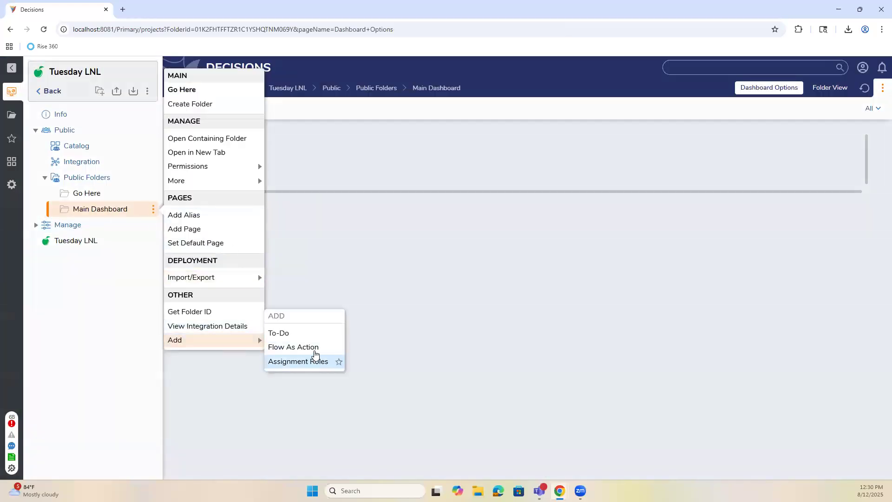
pyautogui.click(314, 354)
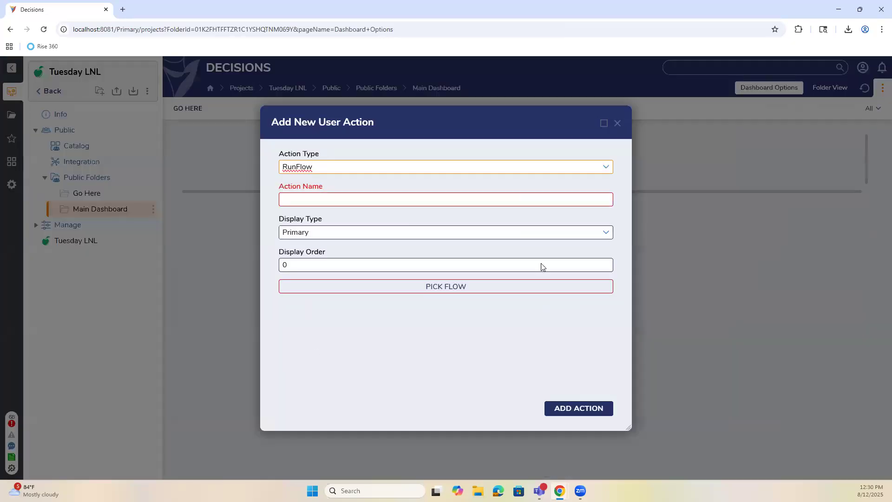
pyautogui.click(603, 232)
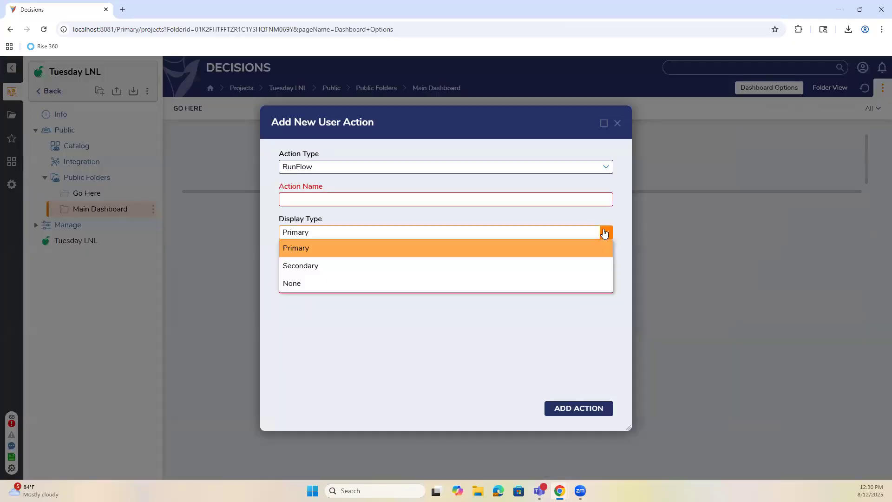
pyautogui.click(581, 269)
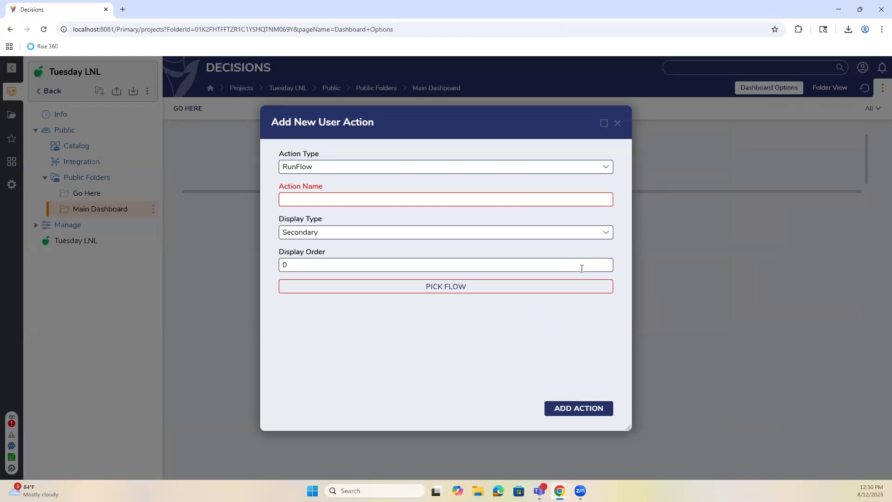
pyautogui.click(411, 200)
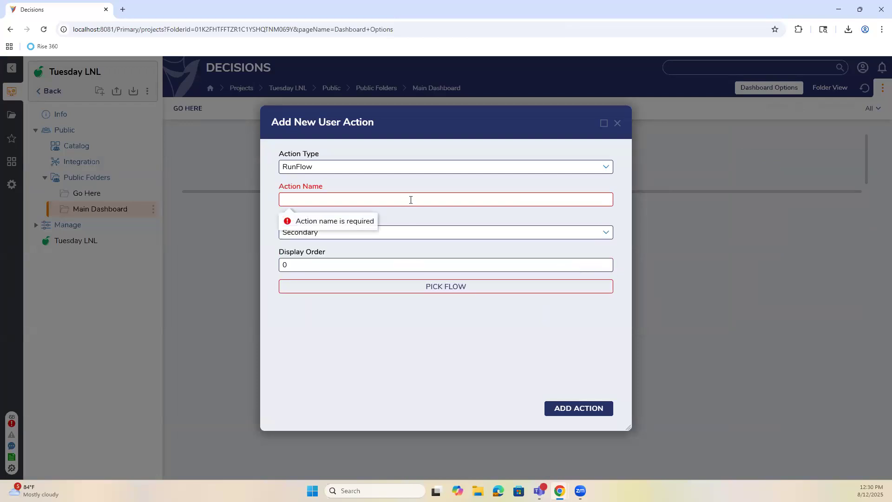
pyautogui.click(355, 270)
# Have Clickme run User action Flow (Go Here), add it, and list the folder's contents.
pyautogui.click(421, 287)
pyautogui.click(375, 180)
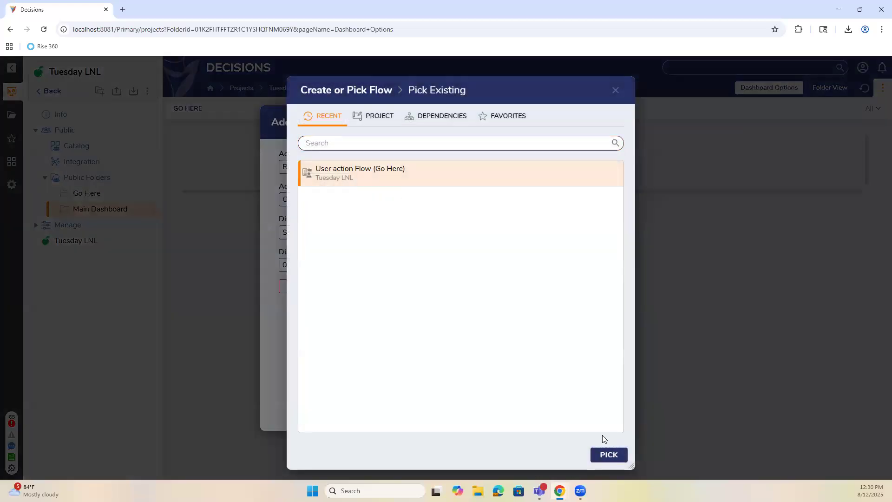
pyautogui.click(607, 454)
pyautogui.click(598, 412)
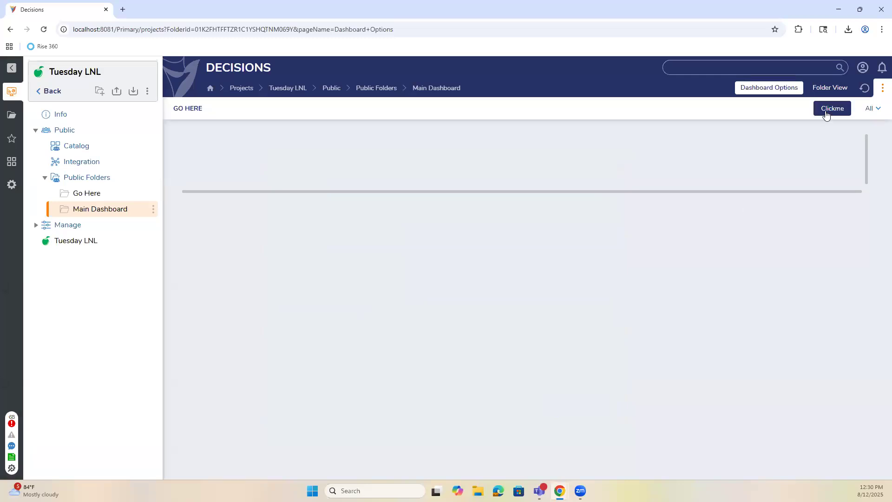
pyautogui.click(832, 91)
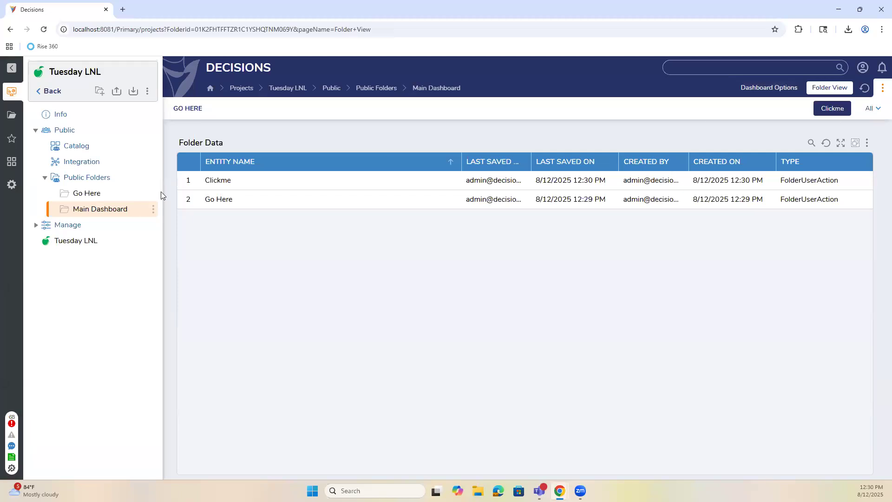
# Add a Main Dashboard folder action named A.1 that runs User action Flow (Go Here).
pyautogui.click(153, 210)
pyautogui.moveTo(200, 349)
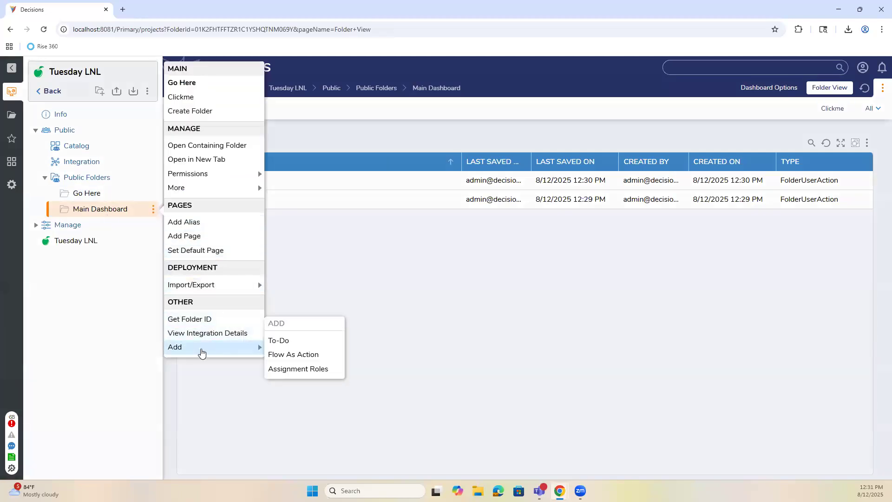
pyautogui.click(302, 353)
pyautogui.click(329, 202)
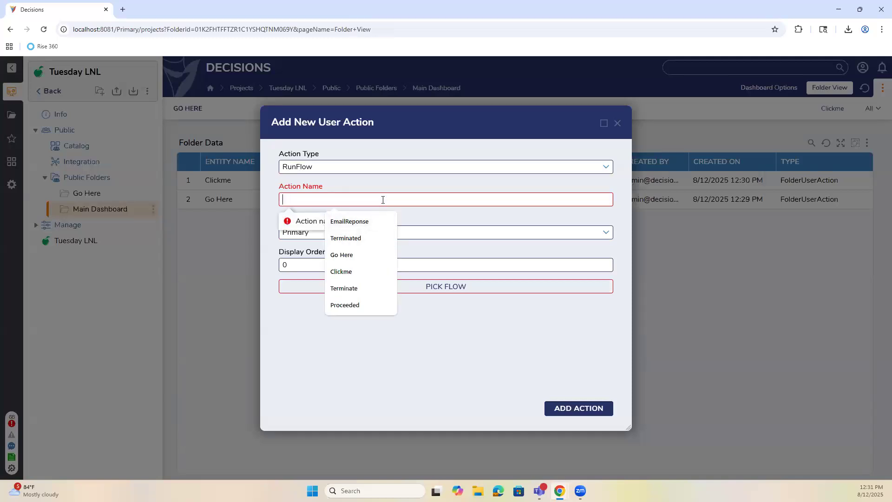
pyautogui.write('A.1')
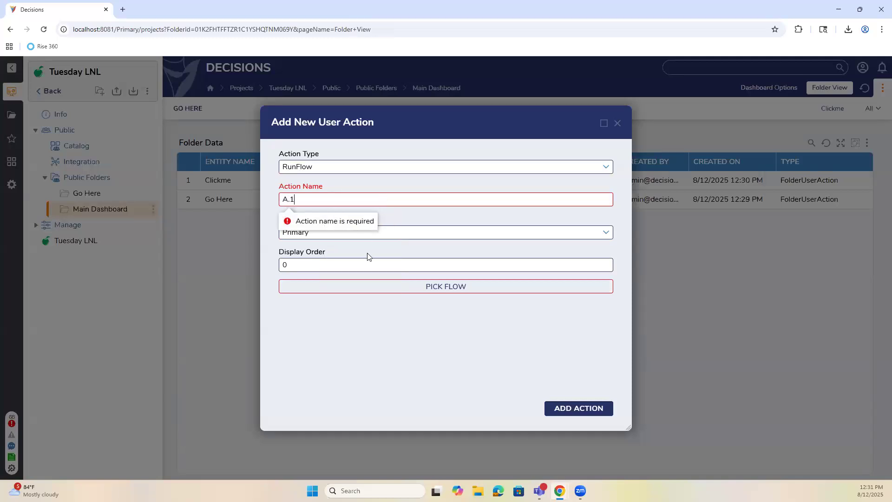
pyautogui.click(442, 287)
pyautogui.click(379, 174)
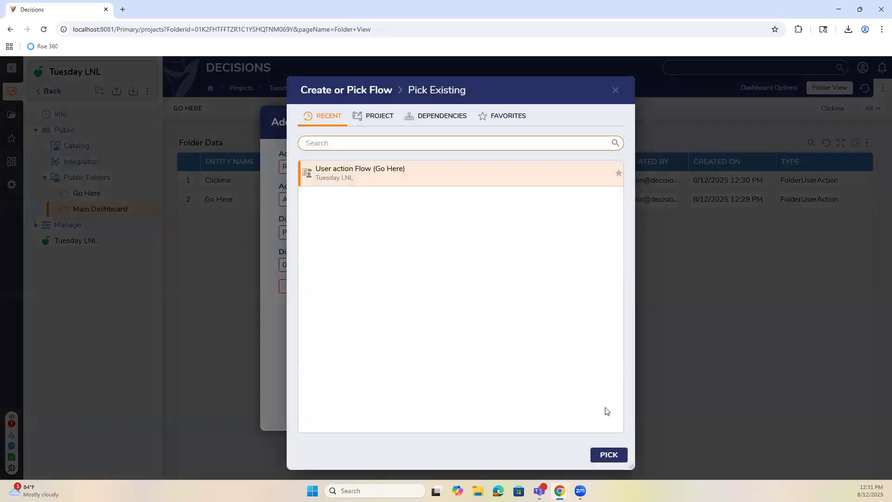
pyautogui.click(601, 455)
pyautogui.click(579, 412)
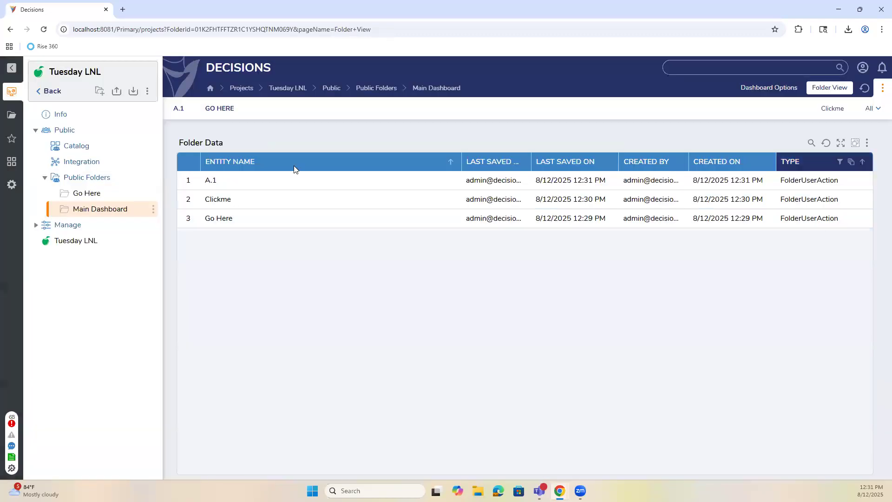
# Add a second action, A.2, keeping RunFlow type and running User action Flow (Go Here).
pyautogui.rightClick(114, 213)
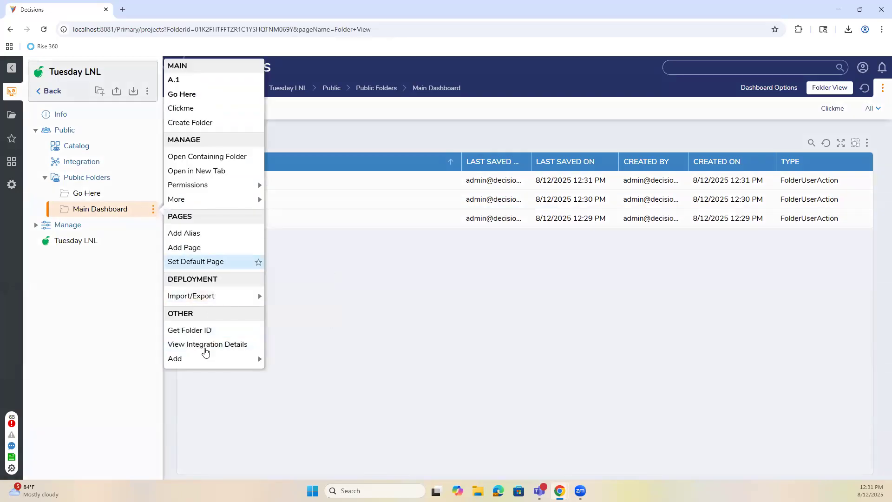
pyautogui.moveTo(207, 358)
pyautogui.click(295, 364)
pyautogui.click(345, 200)
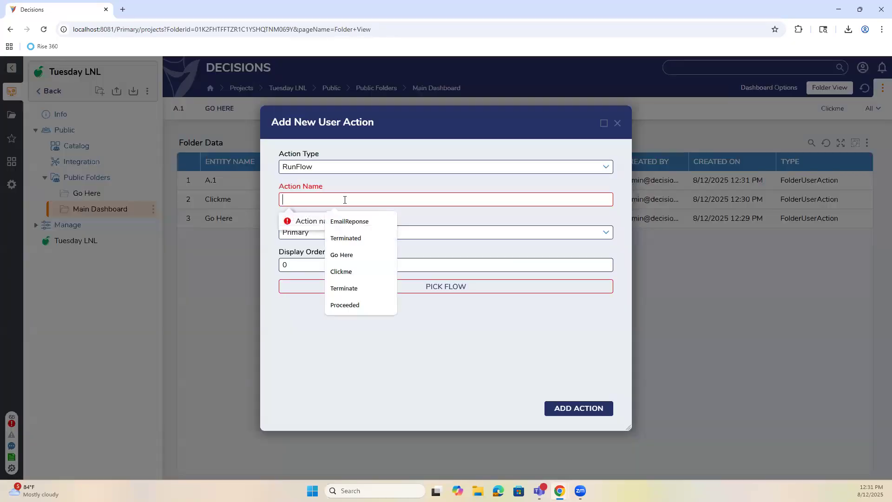
pyautogui.write('A.2')
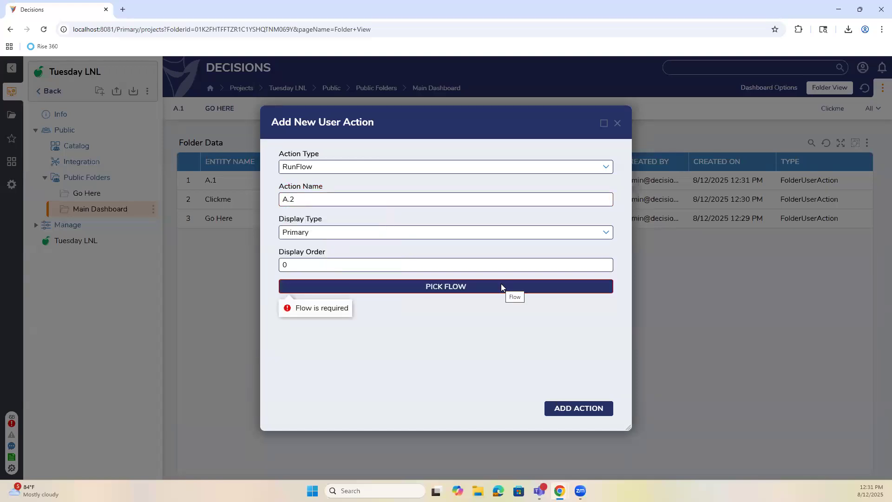
pyautogui.click(606, 169)
pyautogui.click(597, 181)
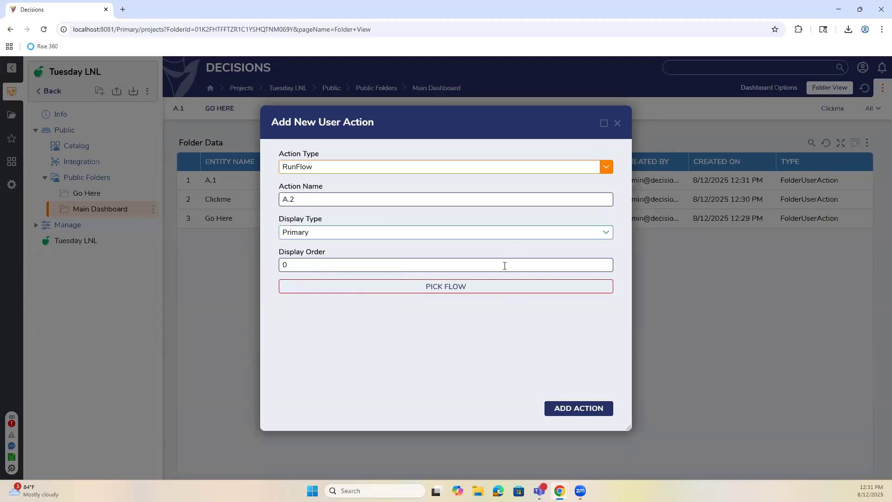
pyautogui.click(475, 293)
pyautogui.click(365, 170)
pyautogui.click(608, 454)
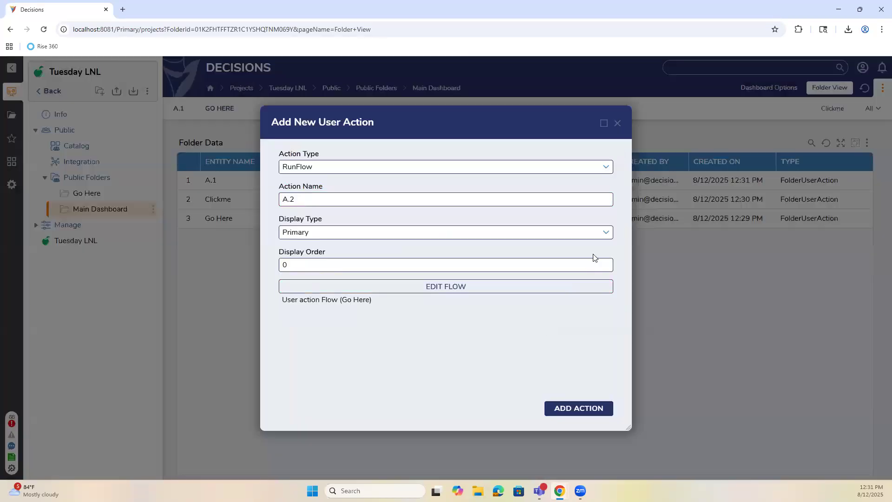
pyautogui.click(583, 412)
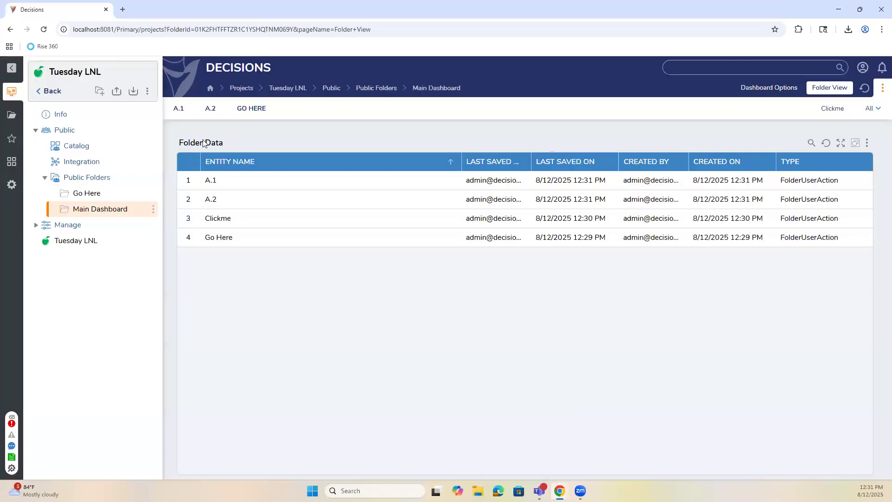
pyautogui.rightClick(222, 205)
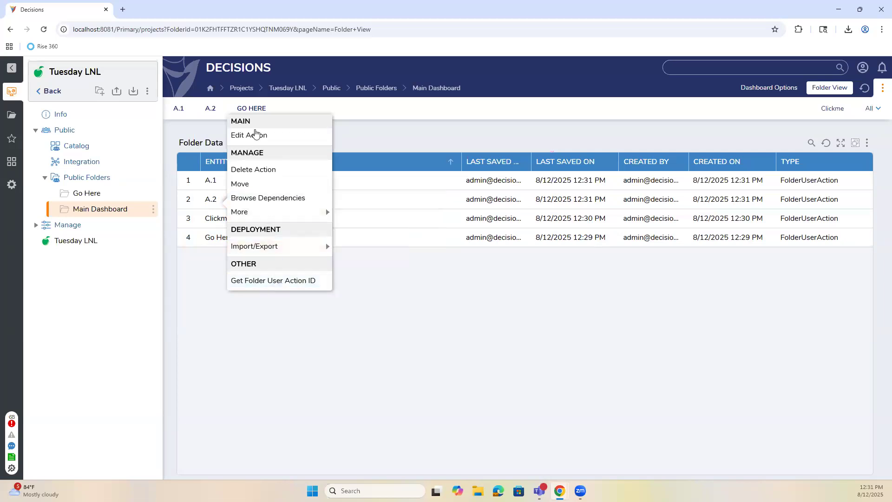
pyautogui.click(255, 138)
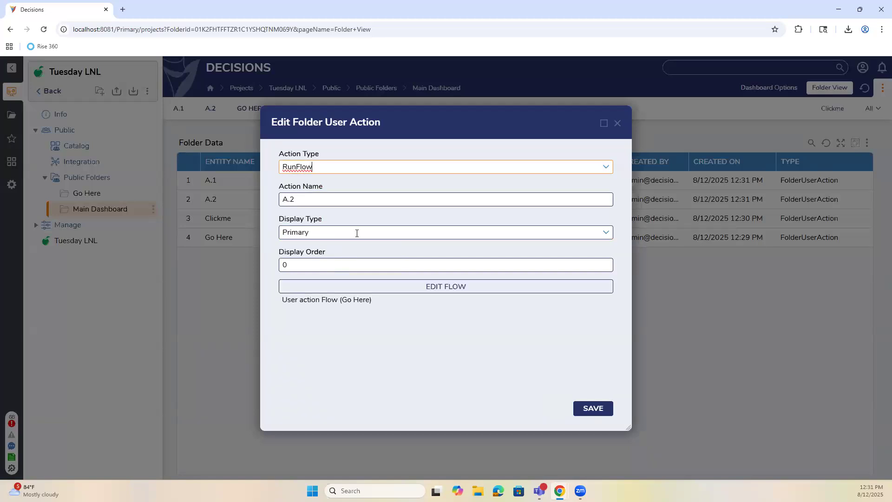
pyautogui.click(616, 123)
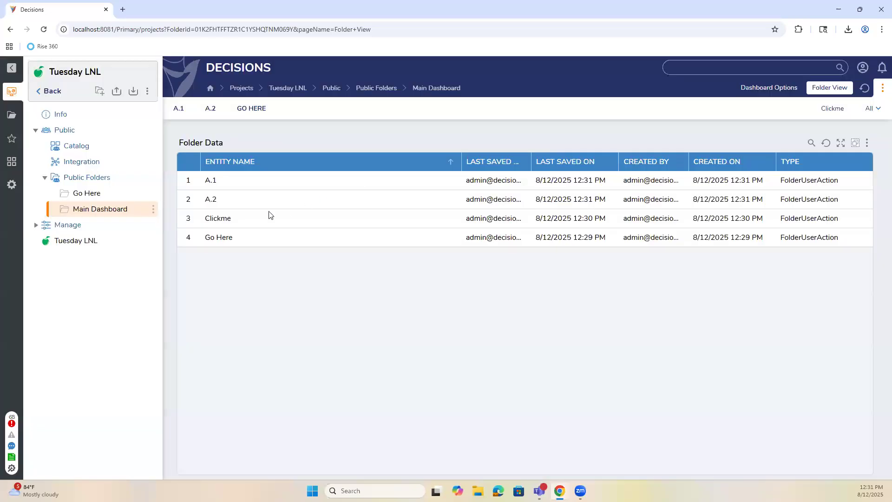
pyautogui.rightClick(211, 199)
pyautogui.moveTo(238, 213)
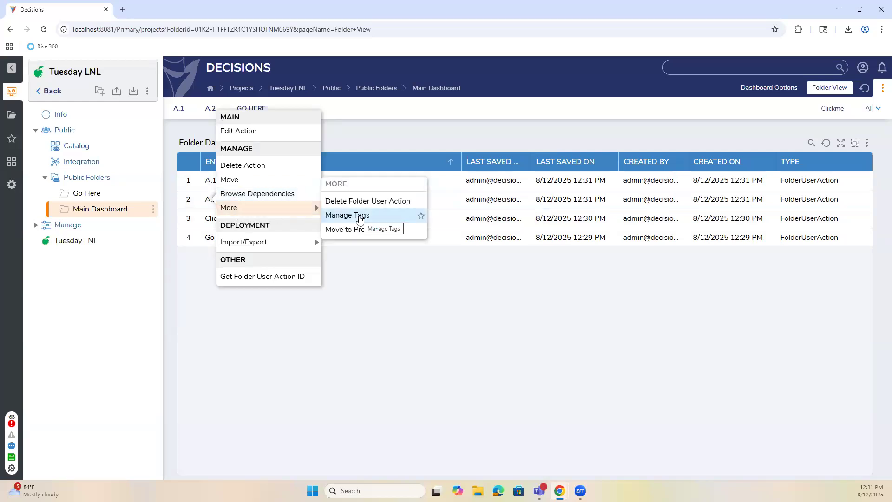
pyautogui.moveTo(314, 244)
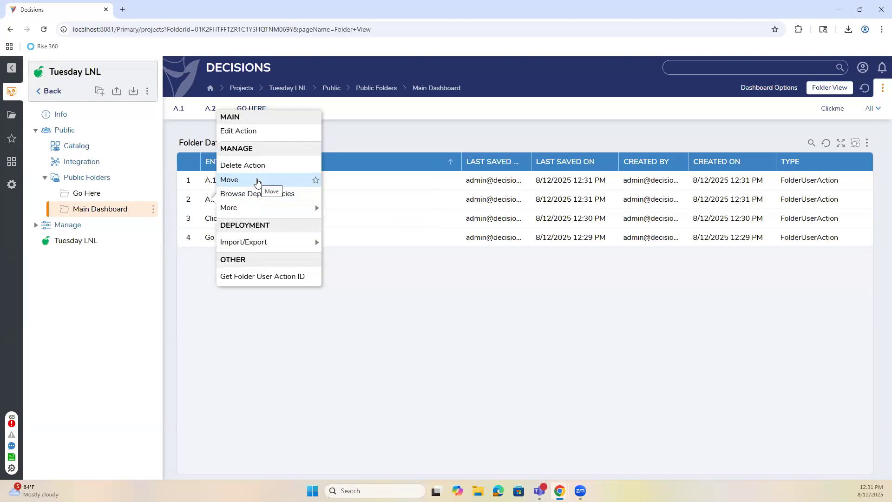
pyautogui.click(345, 272)
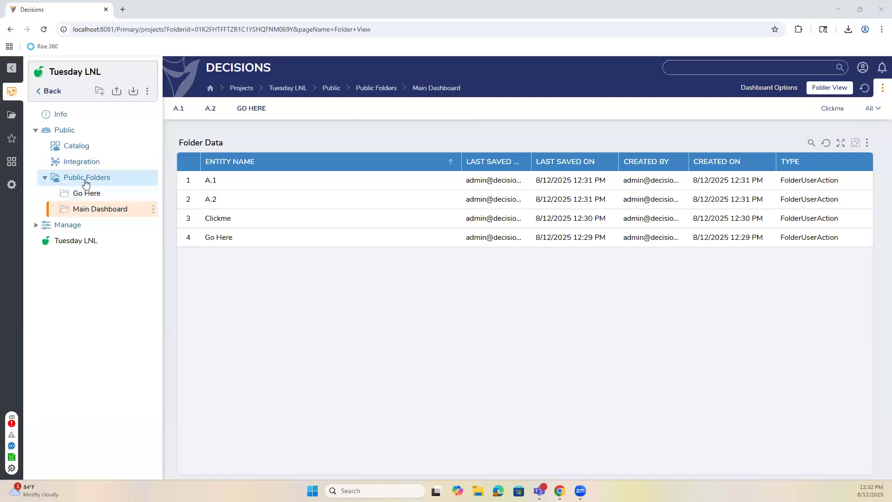
# From the Tuesday LNL project, start a Configuration Extension using Add Folder Actions And Configuration.
pyautogui.click(80, 241)
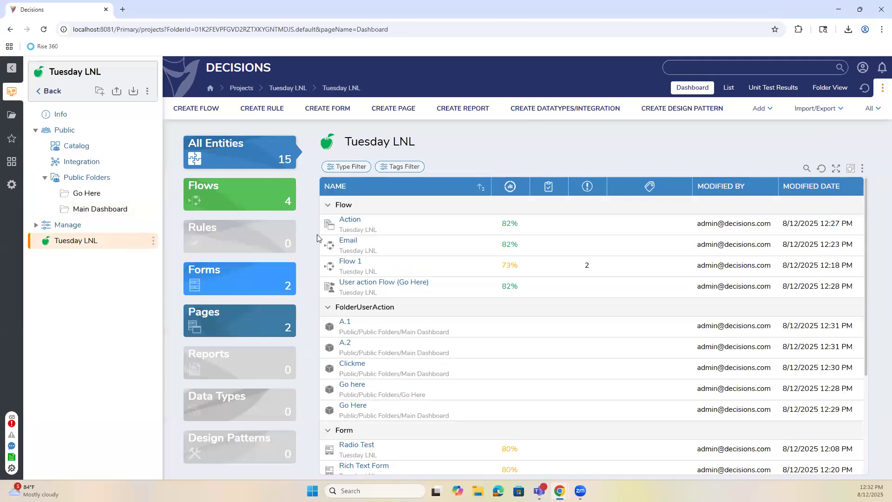
pyautogui.click(542, 110)
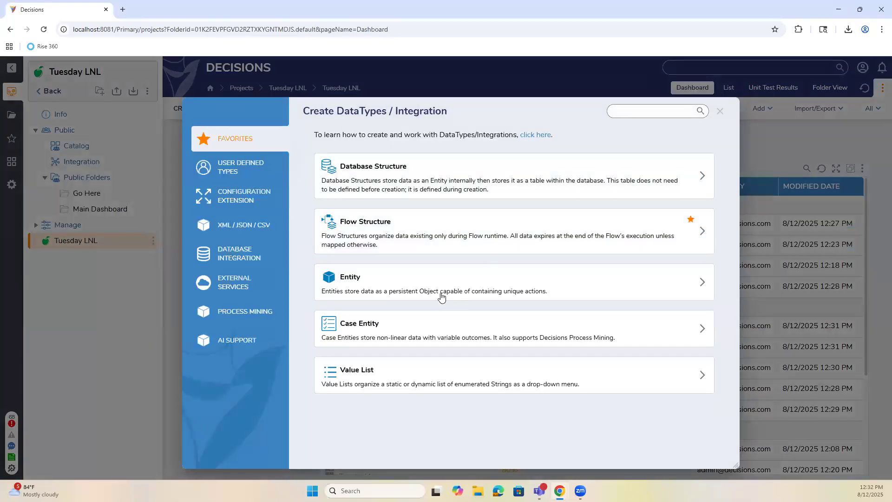
pyautogui.click(260, 255)
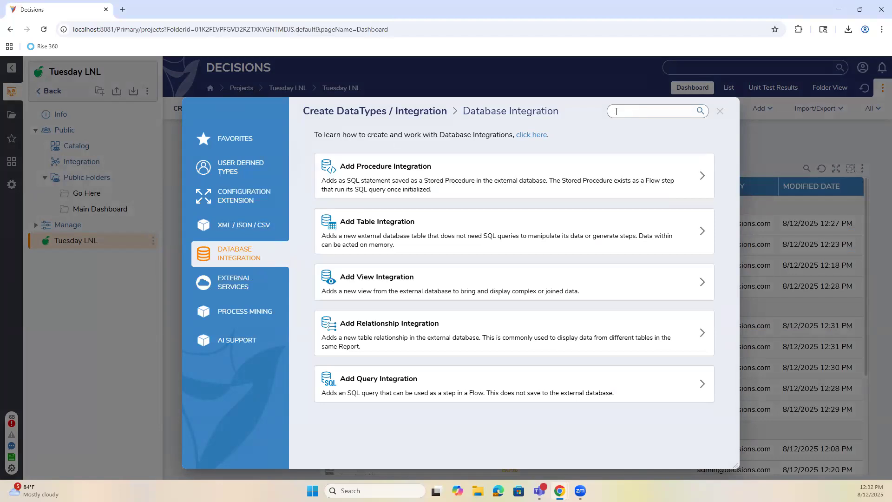
pyautogui.click(250, 204)
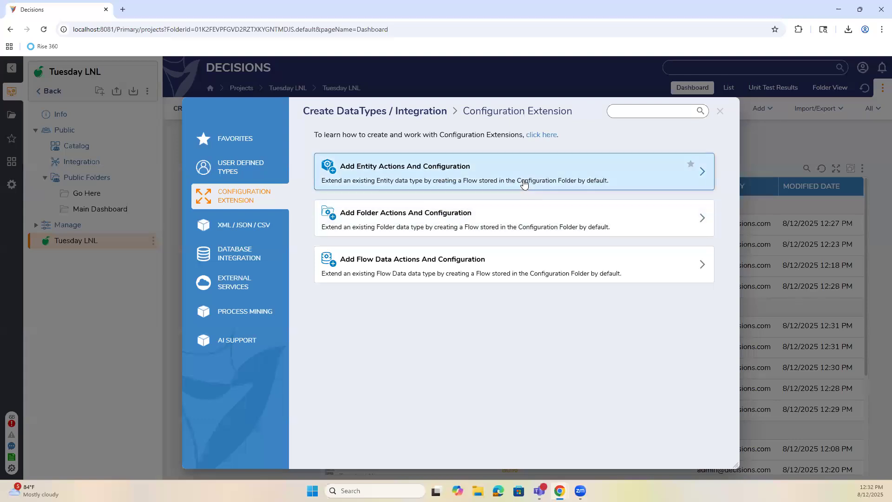
pyautogui.click(514, 221)
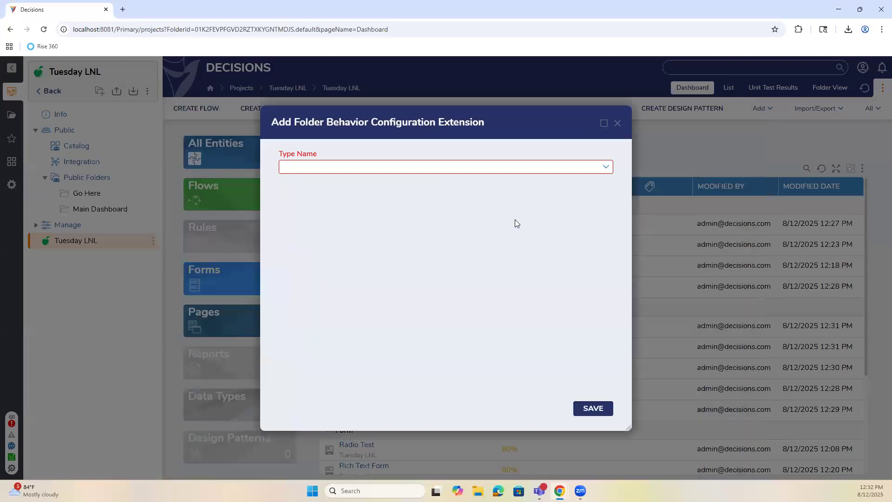
# Search 'folder' in Type Name, choose DefaultFolderBehavior, and save the extension.
pyautogui.click(606, 168)
pyautogui.write('folder')
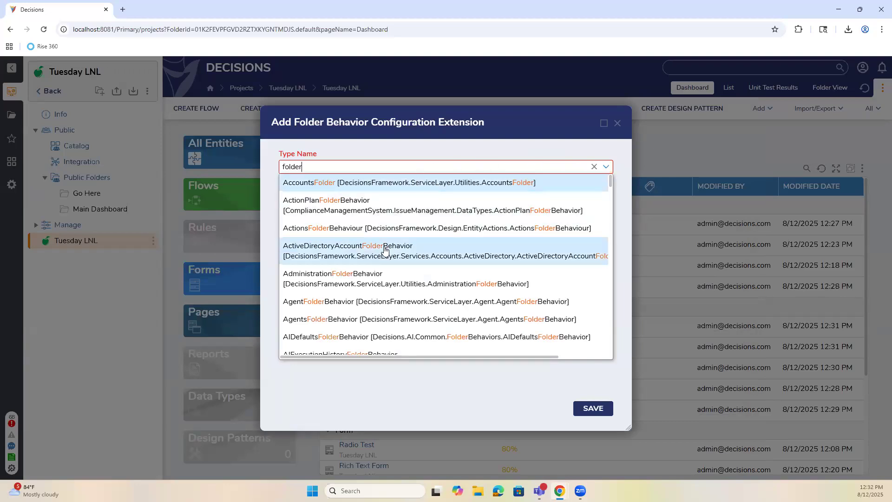
pyautogui.scroll(-10, 394, 242)
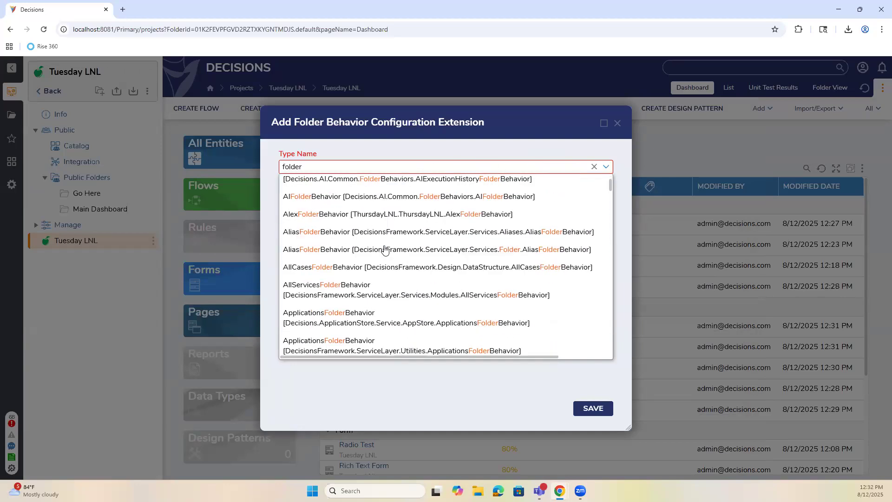
pyautogui.scroll(-10, 394, 241)
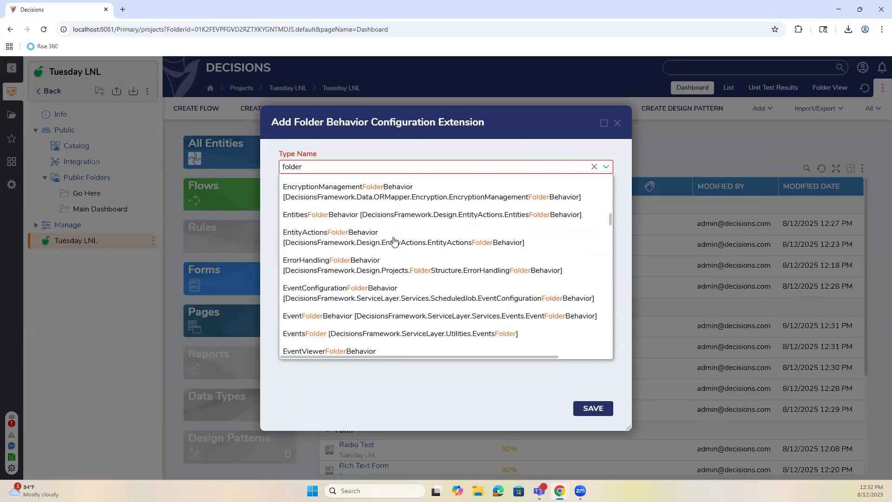
pyautogui.scroll(-2, 394, 240)
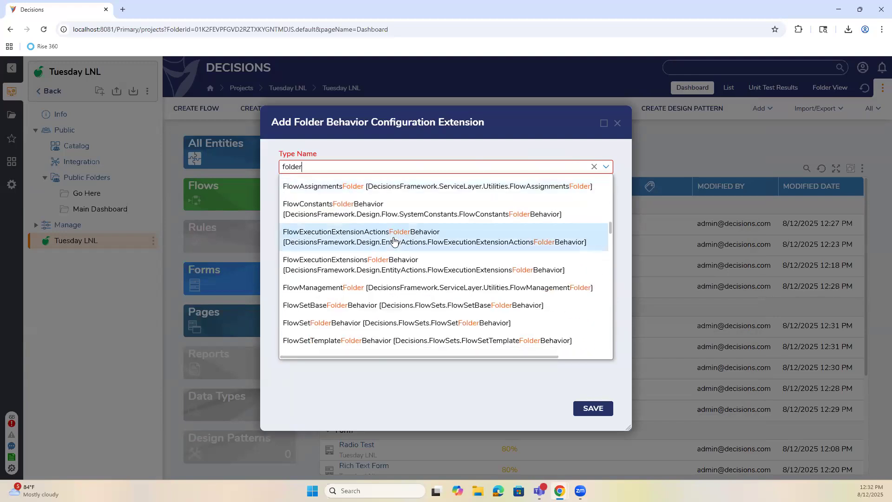
pyautogui.scroll(-6, 394, 240)
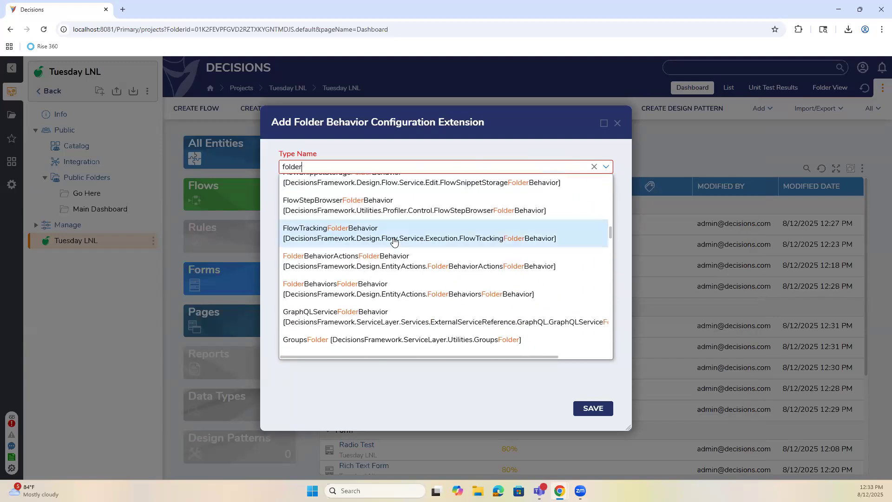
pyautogui.scroll(-2, 394, 241)
pyautogui.scroll(4, 393, 251)
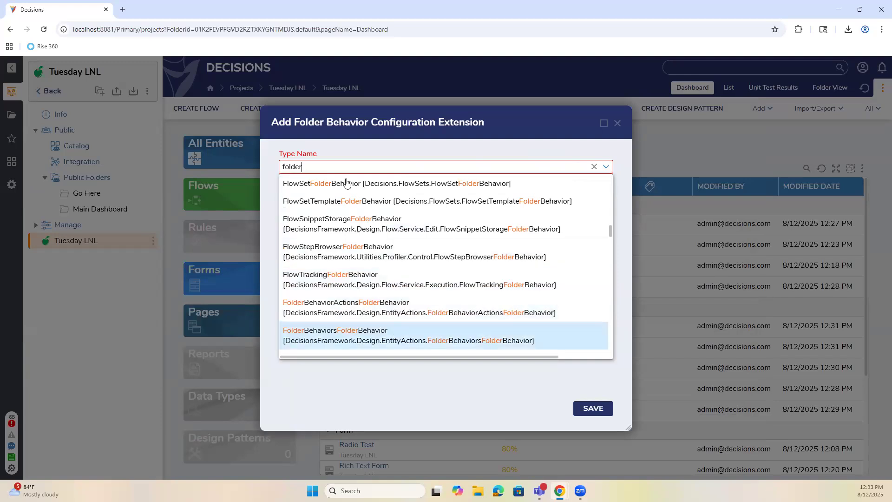
pyautogui.scroll(8, 350, 231)
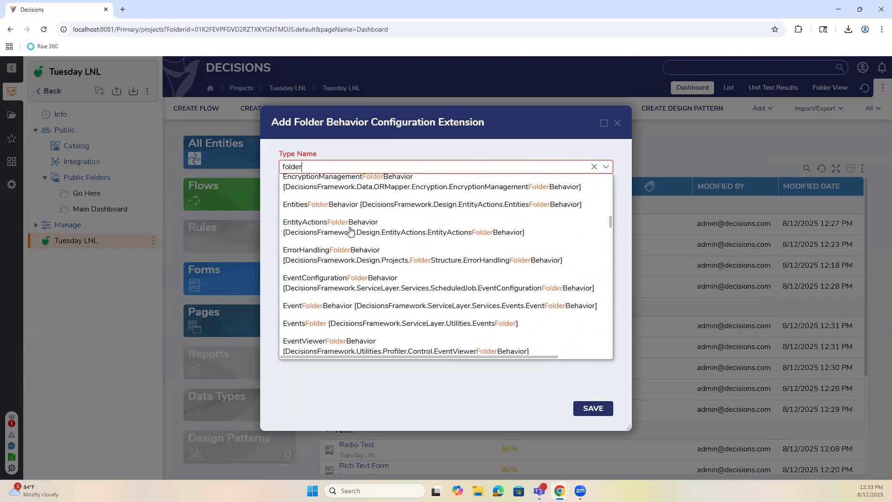
pyautogui.scroll(5, 350, 231)
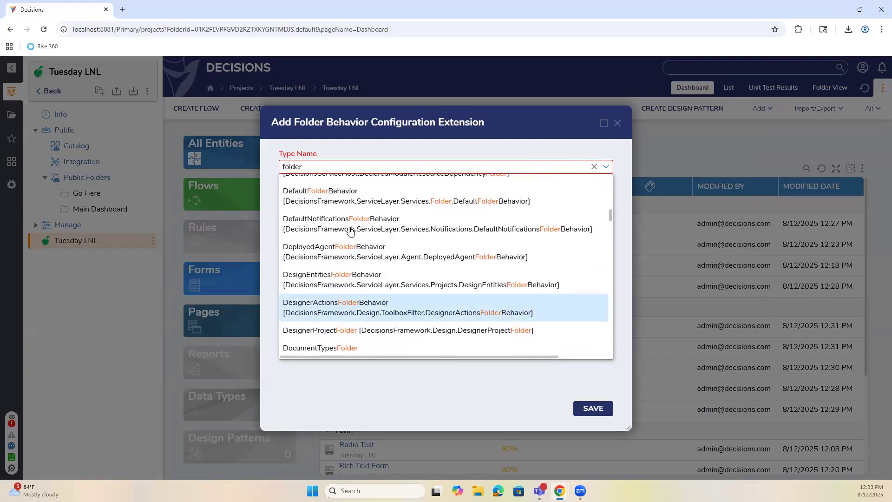
pyautogui.scroll(2, 350, 231)
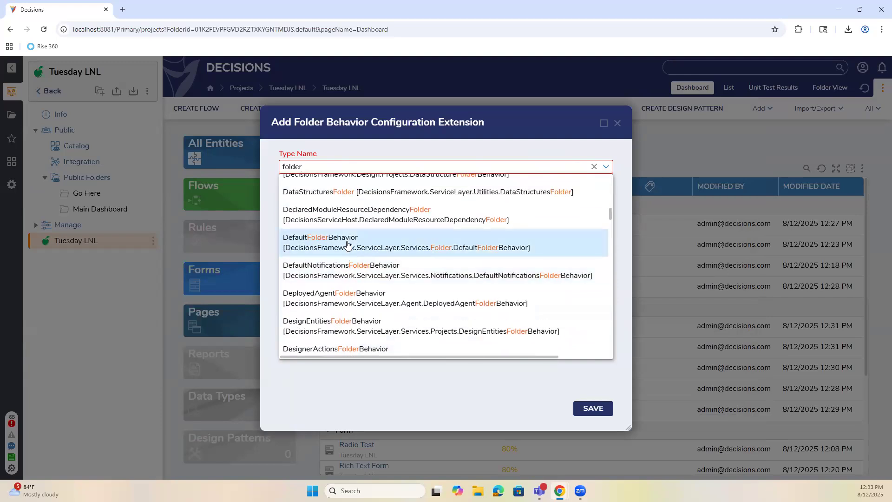
pyautogui.click(370, 245)
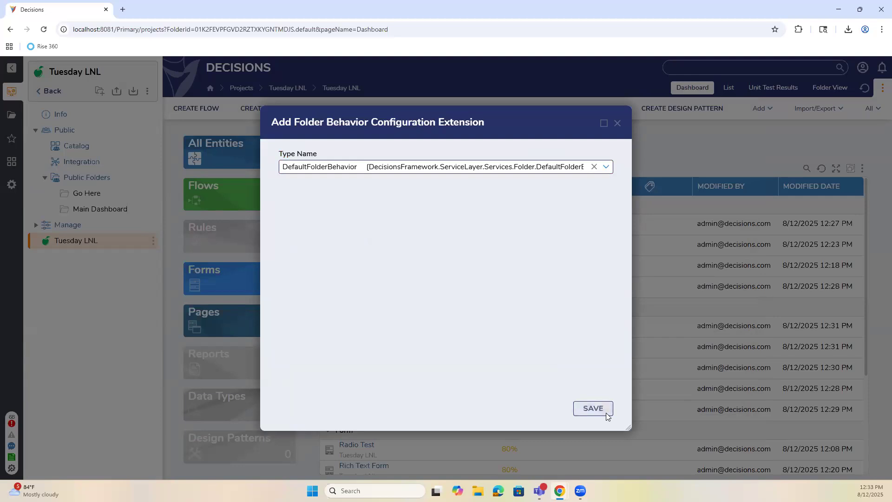
pyautogui.click(593, 408)
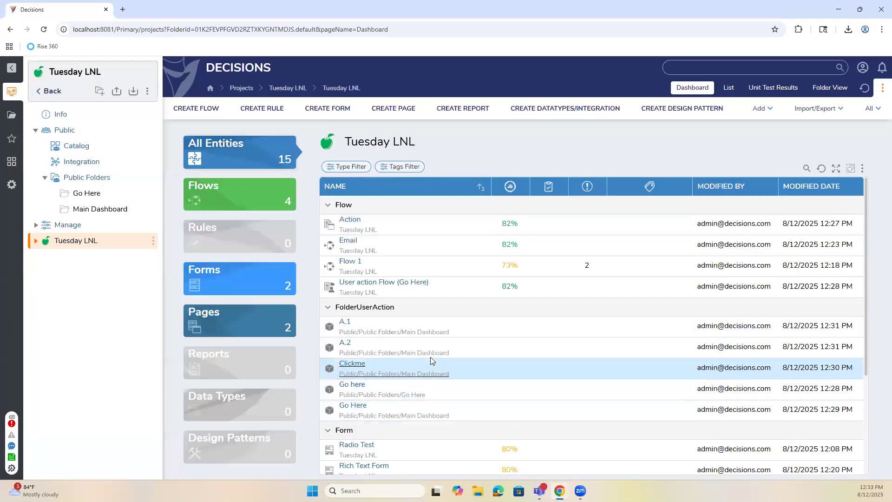
# Expand the Manage section of the Tuesday LNL project.
pyautogui.scroll(-3, 430, 357)
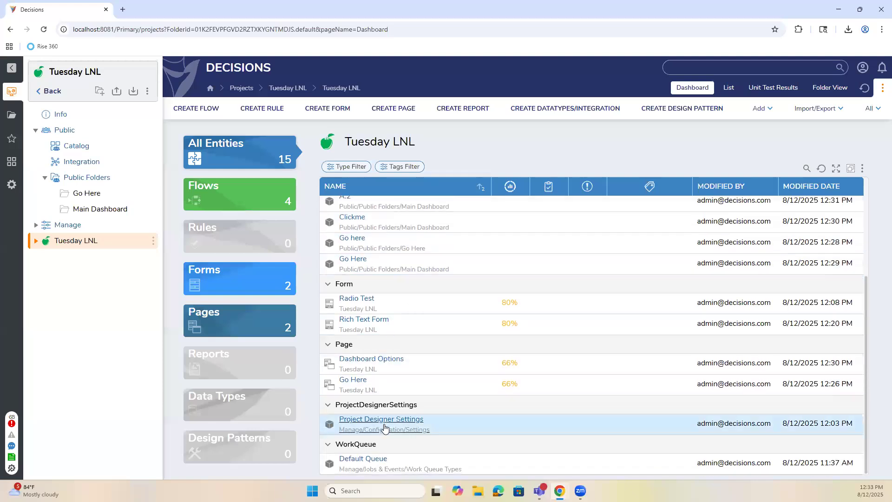
pyautogui.scroll(3, 384, 418)
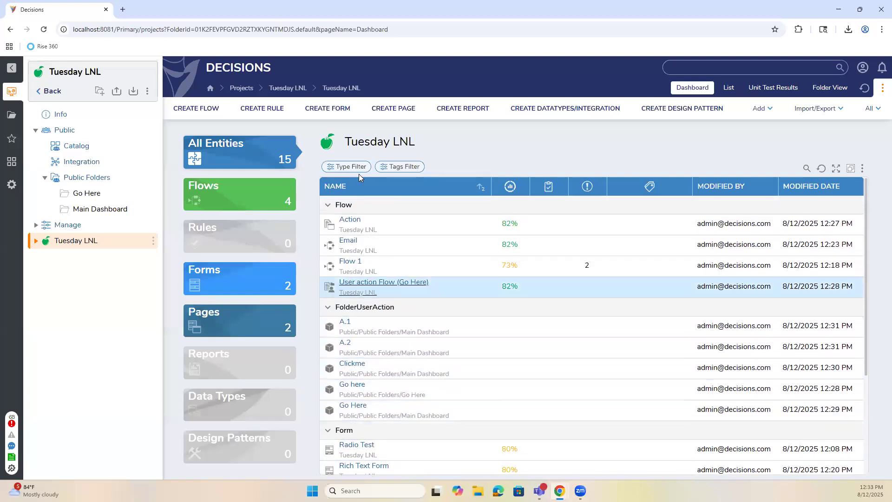
pyautogui.click(65, 226)
# Create Action Visibility Rule 1 with its default name in DefaultFolderBehavior, then close its editor.
pyautogui.click(74, 334)
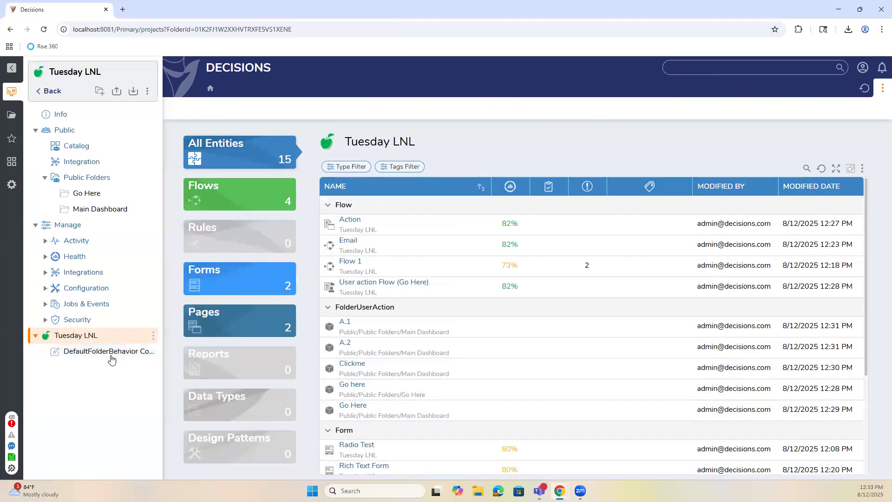
pyautogui.click(97, 352)
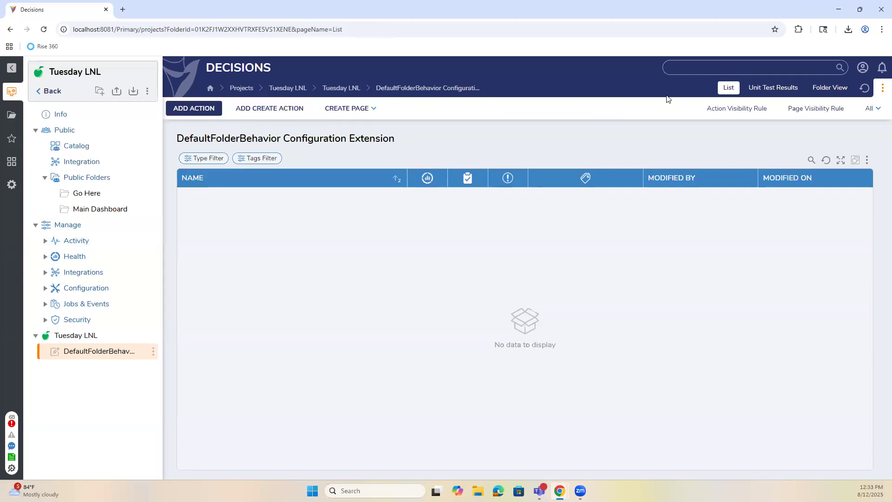
pyautogui.click(724, 108)
pyautogui.click(593, 409)
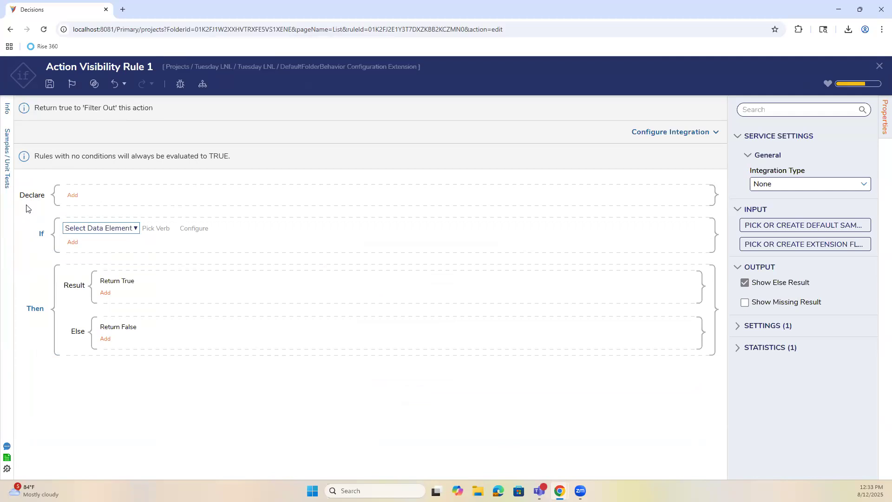
pyautogui.click(877, 66)
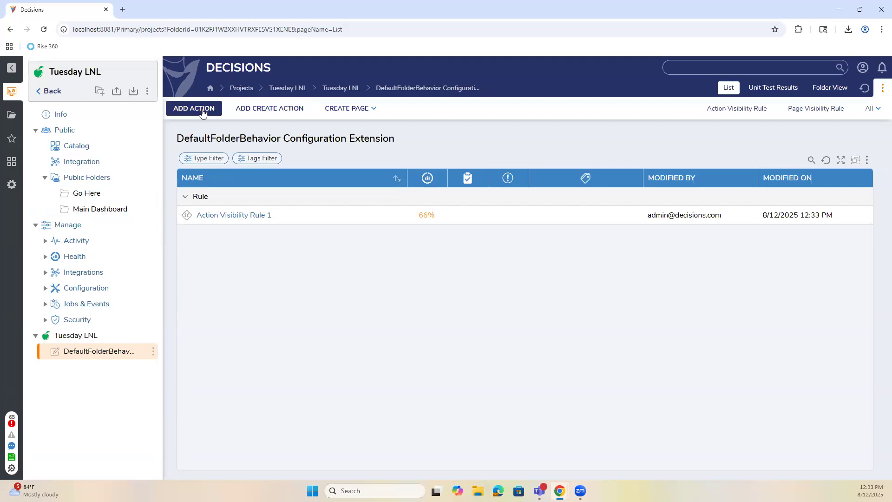
# Look over the CREATE PAGE options, then go to the Main Dashboard folder.
pyautogui.click(372, 108)
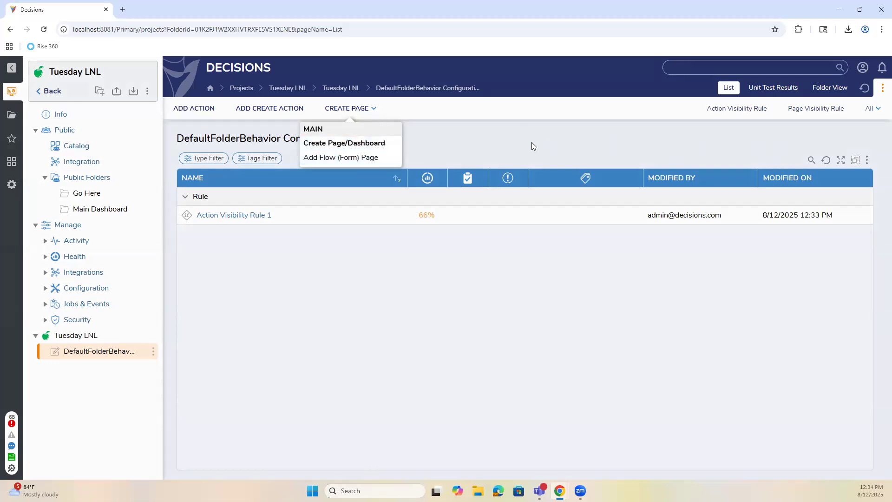
pyautogui.click(376, 110)
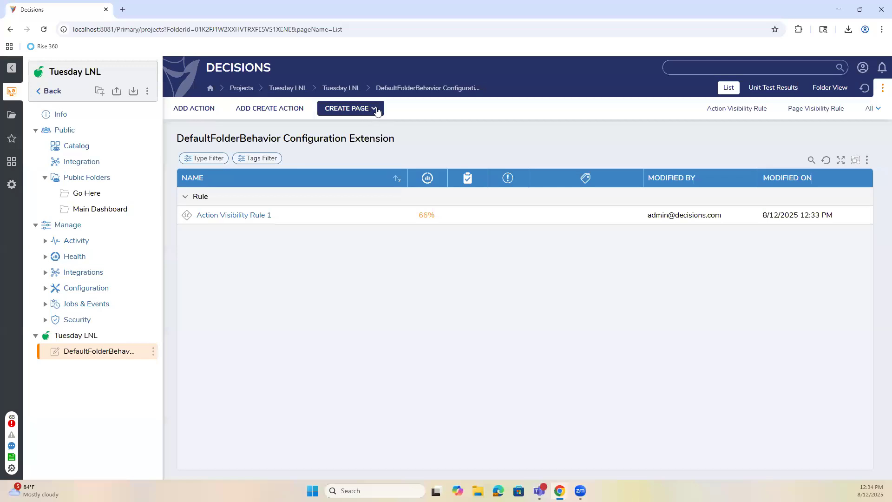
pyautogui.click(377, 110)
pyautogui.click(461, 150)
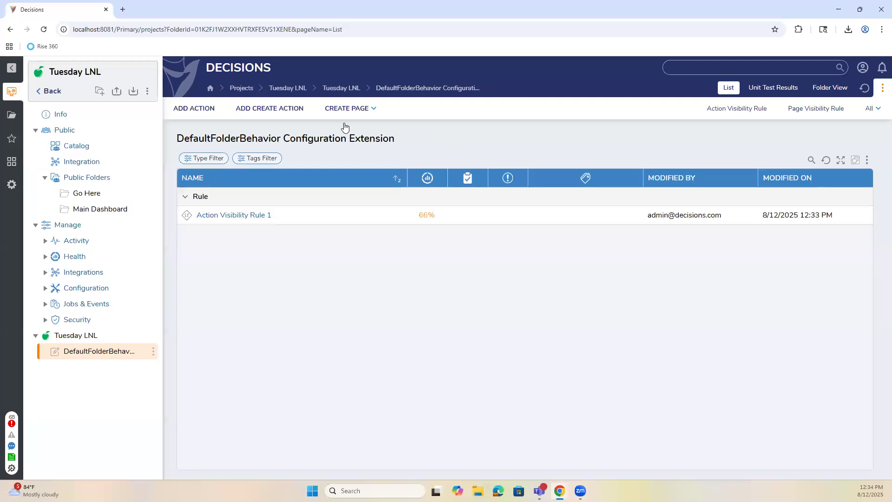
pyautogui.click(374, 114)
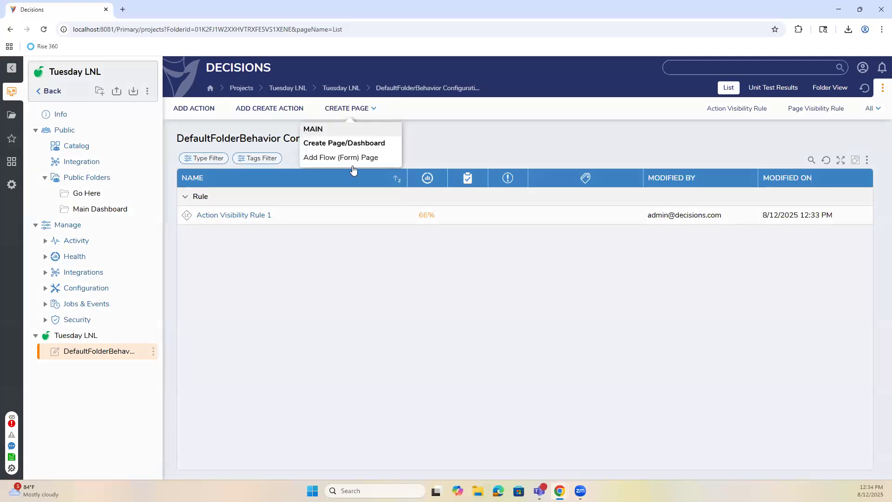
pyautogui.click(537, 125)
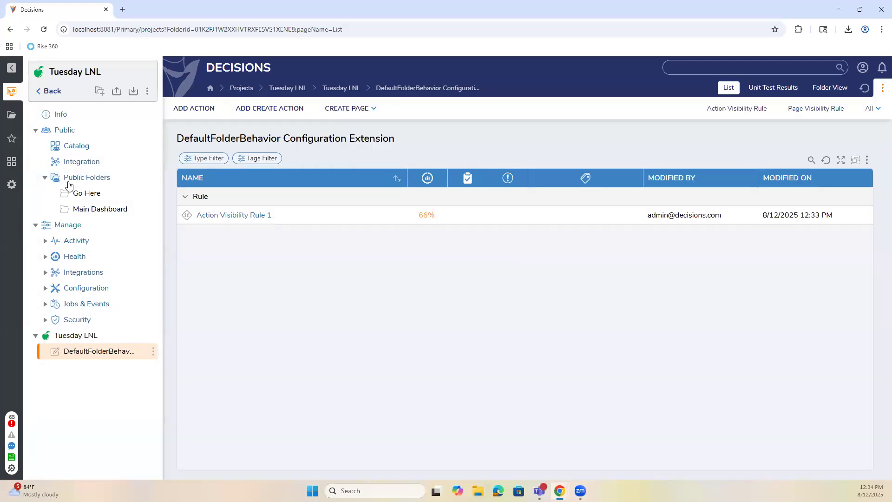
pyautogui.click(76, 209)
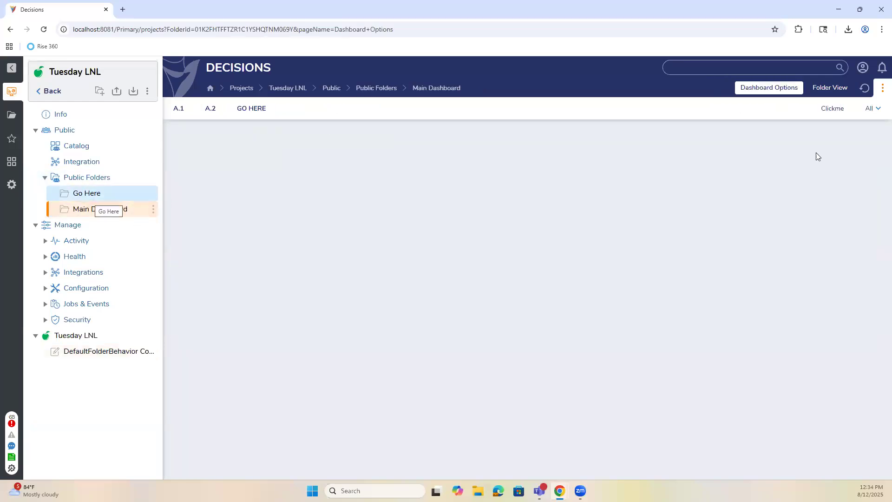
# Open the Dashboard Options page in the page designer and select its lower grid layout.
pyautogui.click(878, 110)
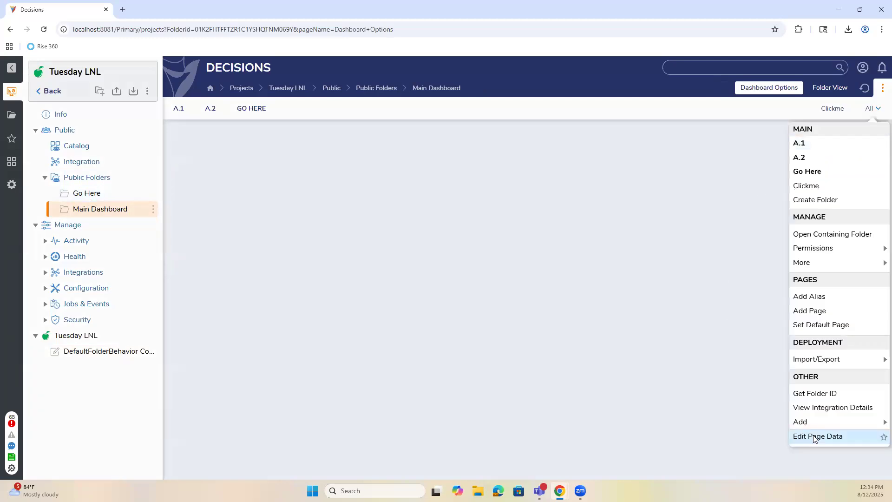
pyautogui.click(799, 435)
pyautogui.click(484, 192)
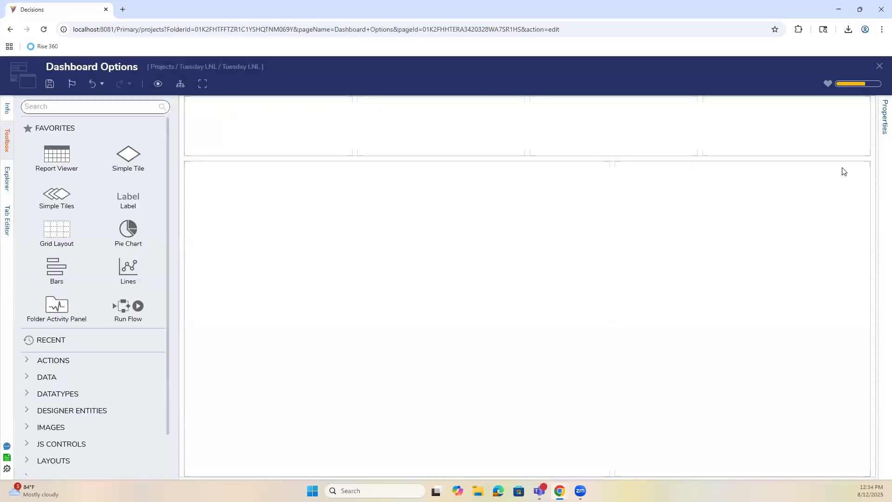
pyautogui.click(883, 118)
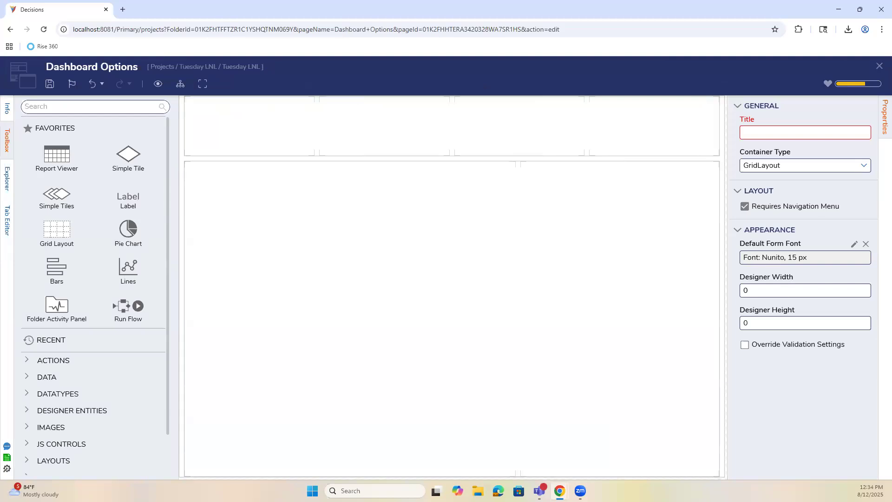
pyautogui.click(625, 230)
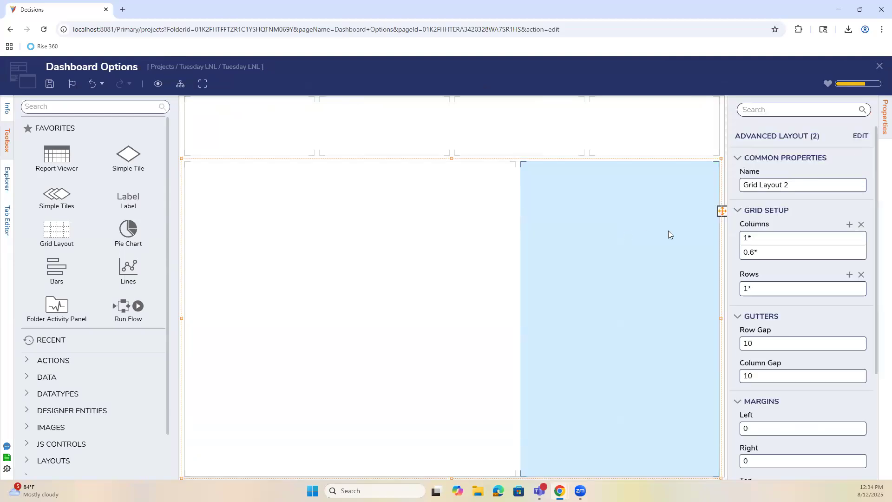
pyautogui.scroll(-3, 762, 251)
pyautogui.click(736, 406)
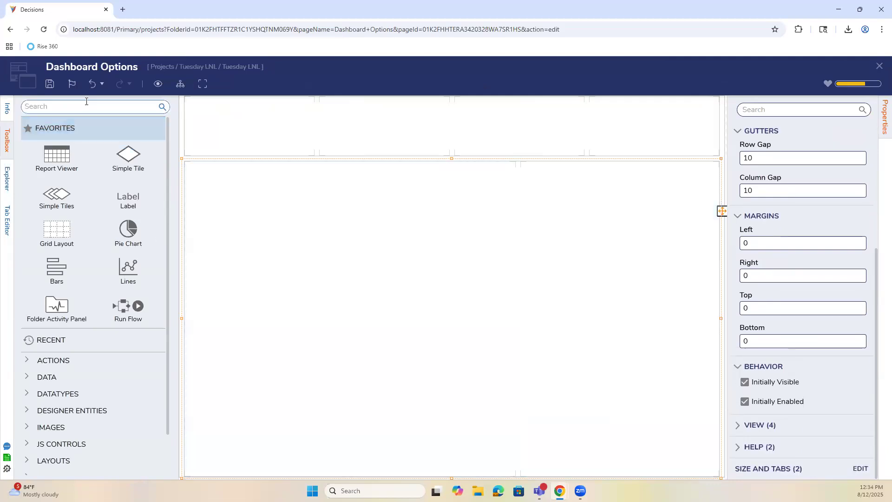
# Place a Report Viewer in the lower grid's left cell and review its view and behavior properties.
pyautogui.moveTo(79, 147); pyautogui.dragTo(504, 291)
pyautogui.click(737, 353)
pyautogui.scroll(-7, 736, 359)
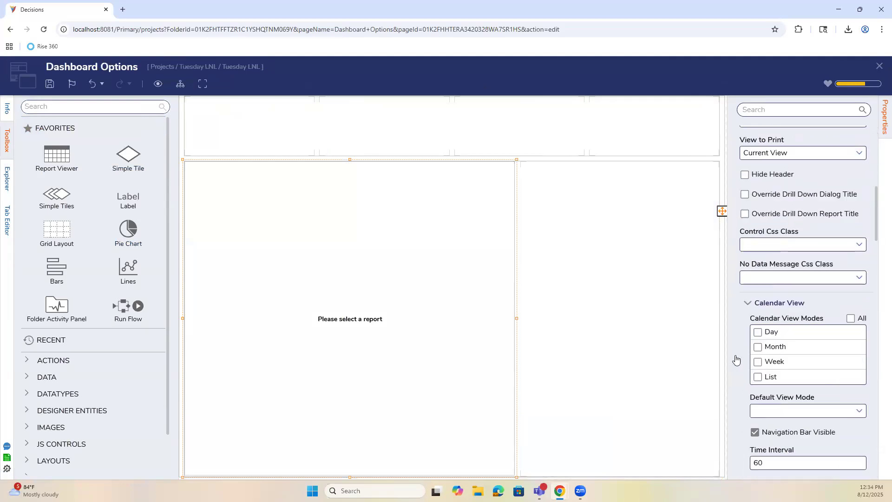
pyautogui.scroll(-6, 734, 355)
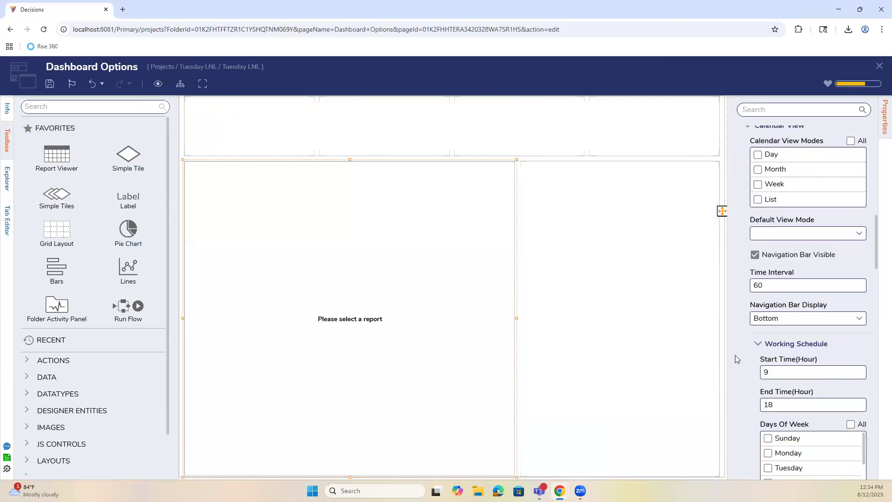
pyautogui.scroll(-3, 735, 355)
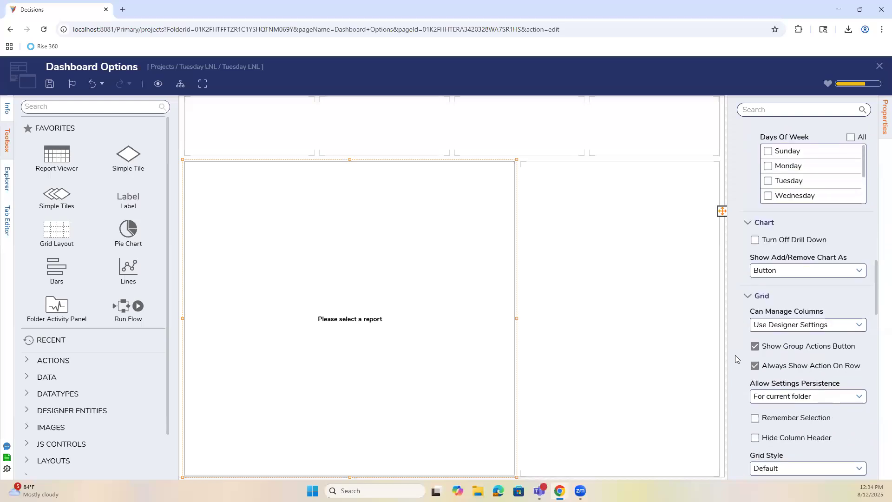
pyautogui.scroll(-2, 756, 321)
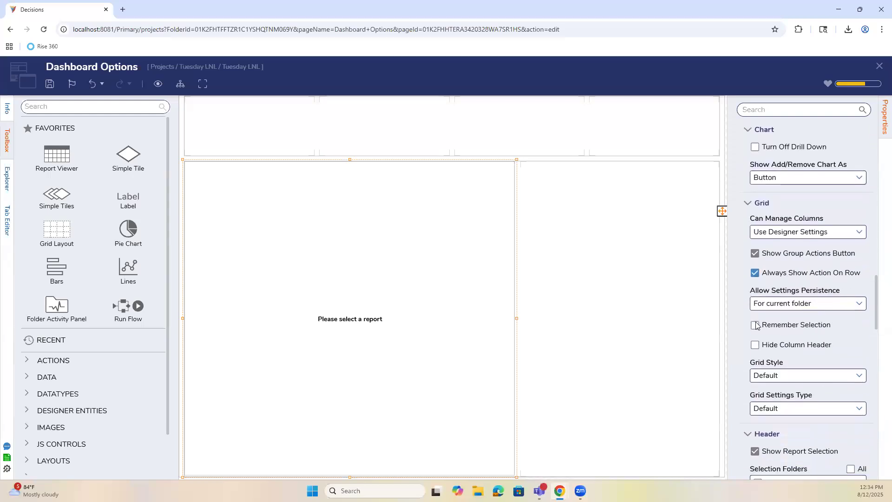
pyautogui.scroll(-7, 755, 324)
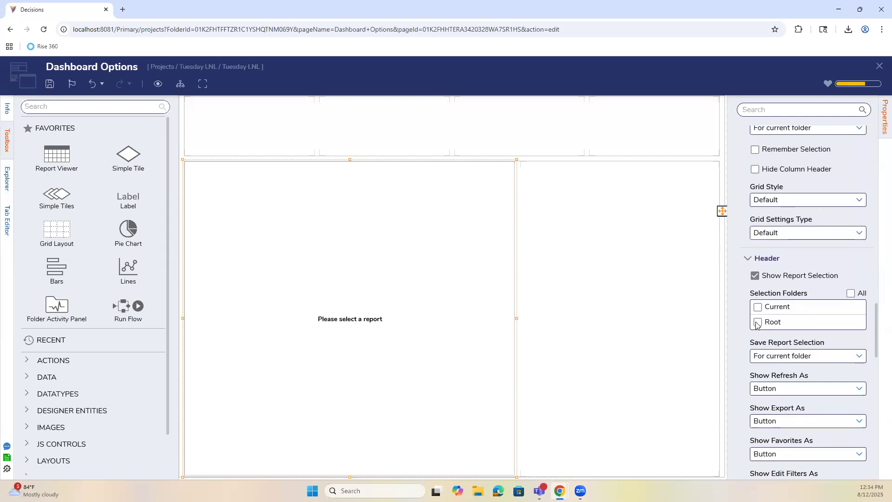
pyautogui.scroll(-3, 756, 324)
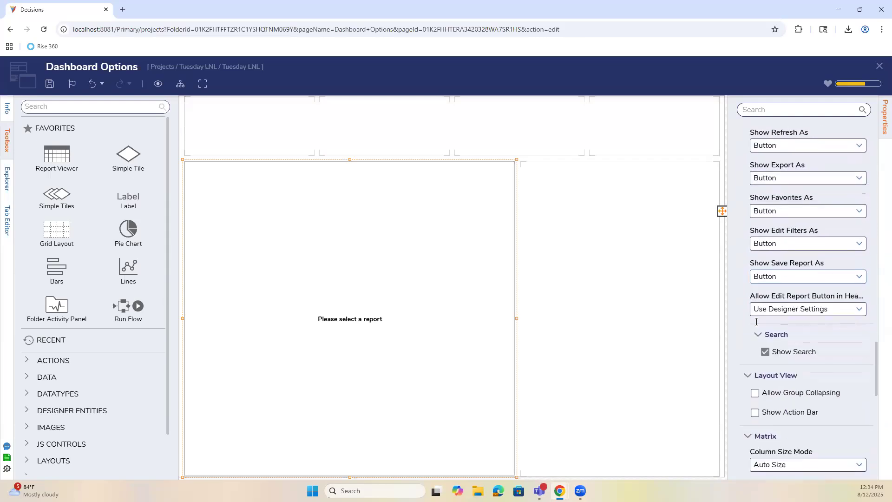
pyautogui.scroll(-5, 757, 317)
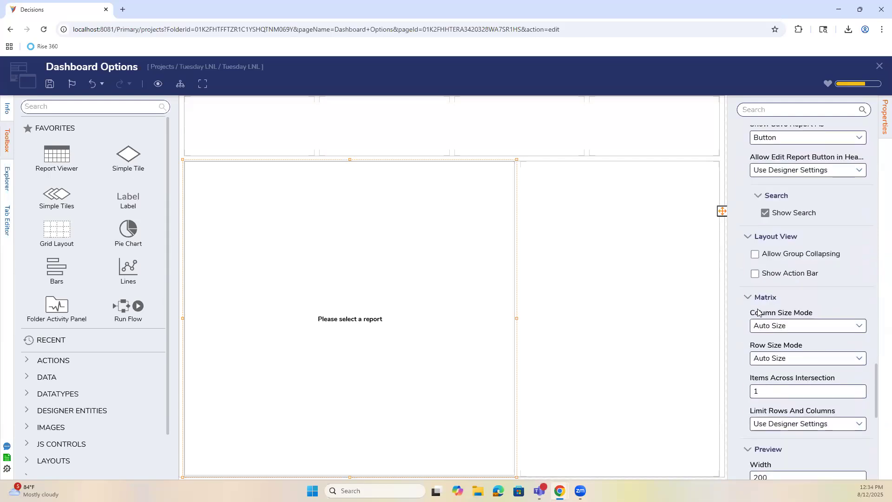
pyautogui.scroll(-5, 758, 312)
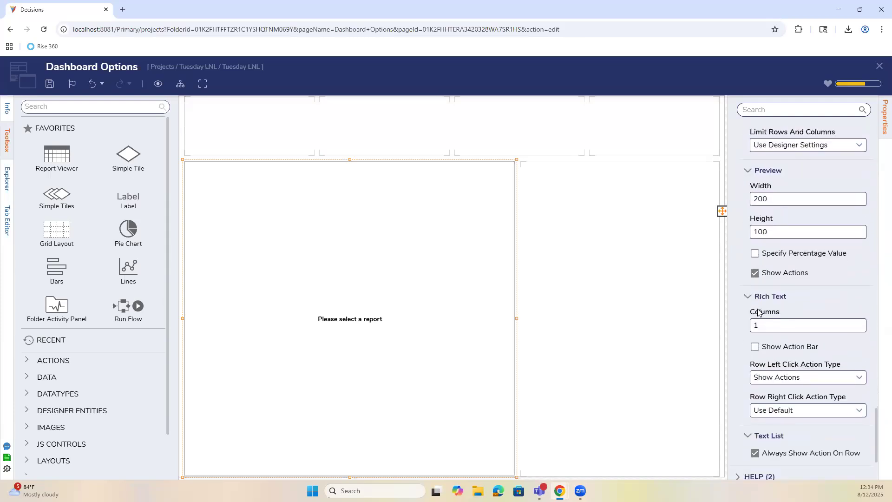
pyautogui.scroll(20, 769, 378)
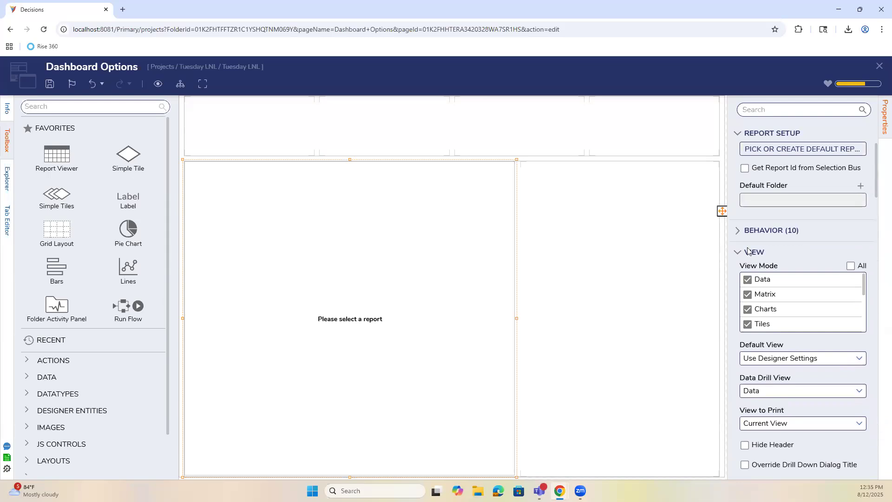
pyautogui.click(740, 232)
pyautogui.scroll(-2, 786, 298)
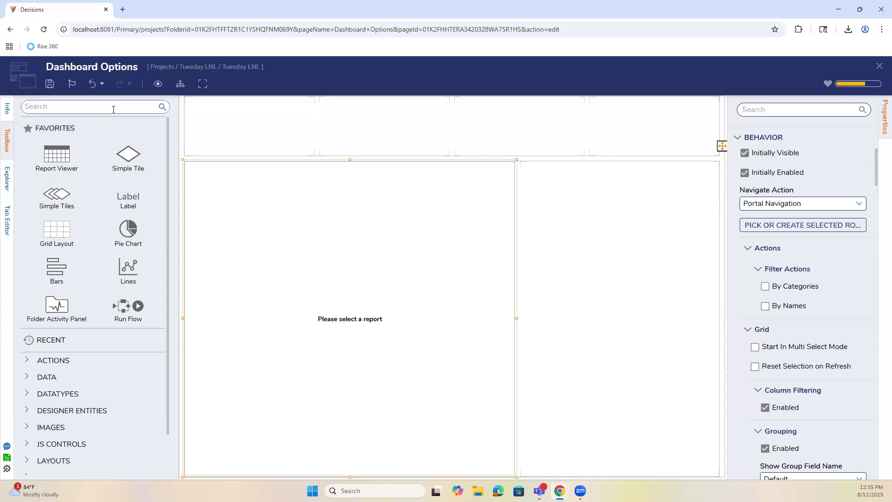
# Search components for 'ac' and place Folder Actions in the top-right cell.
pyautogui.click(112, 109)
pyautogui.write('action')
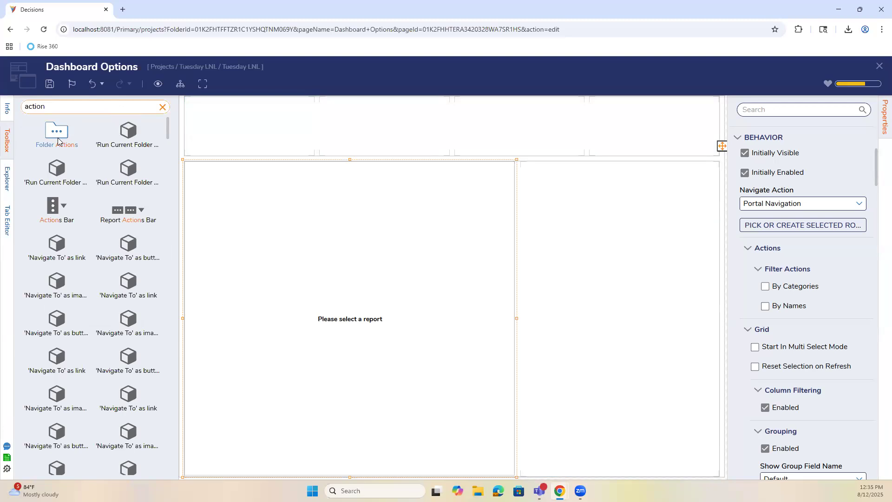
pyautogui.moveTo(57, 134); pyautogui.dragTo(623, 137)
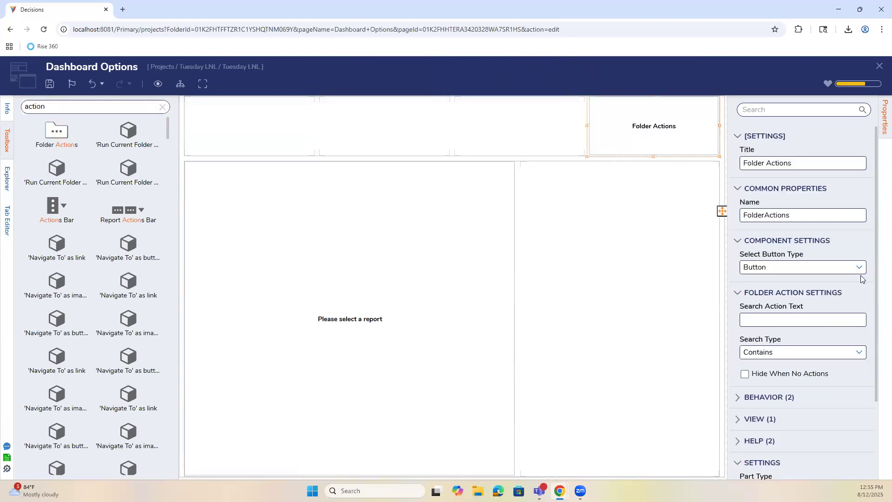
pyautogui.scroll(-2, 848, 322)
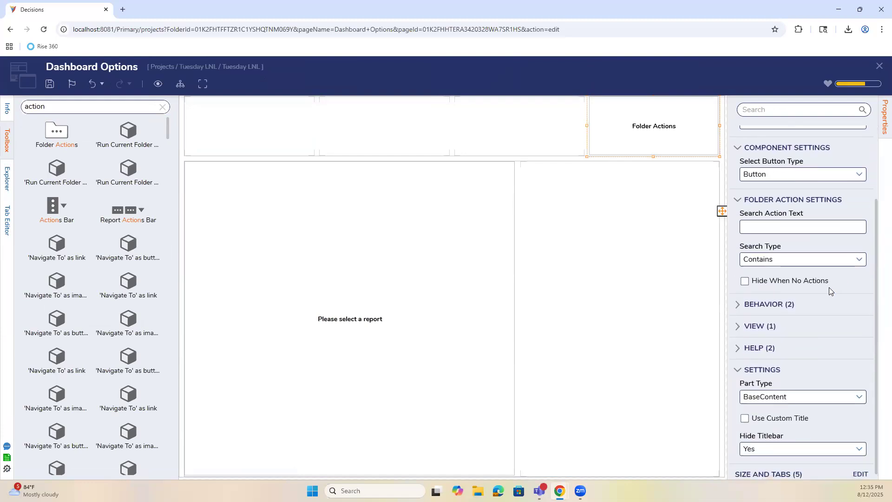
pyautogui.click(781, 305)
pyautogui.click(782, 304)
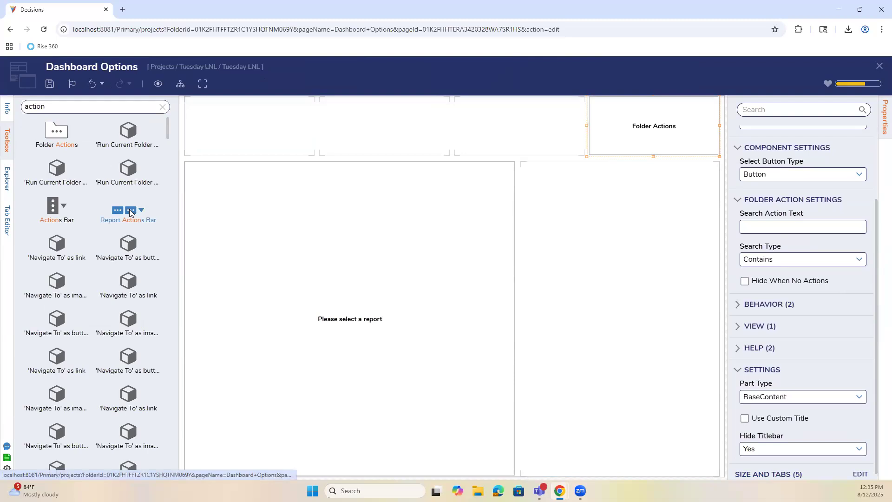
# Add a Report Actions Bar fed by ReportViewerPart with action filtering on and no filters, then delete it.
pyautogui.moveTo(116, 209); pyautogui.dragTo(261, 146)
pyautogui.click(859, 254)
pyautogui.click(838, 269)
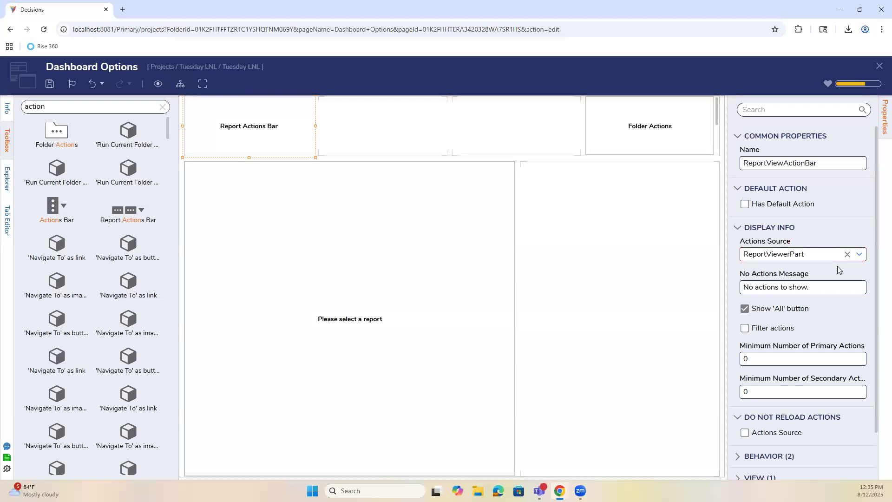
pyautogui.click(791, 330)
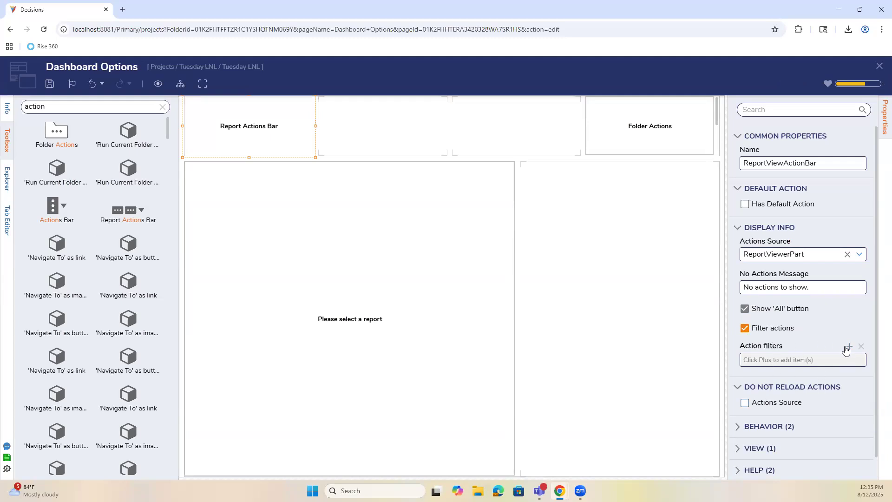
pyautogui.click(849, 346)
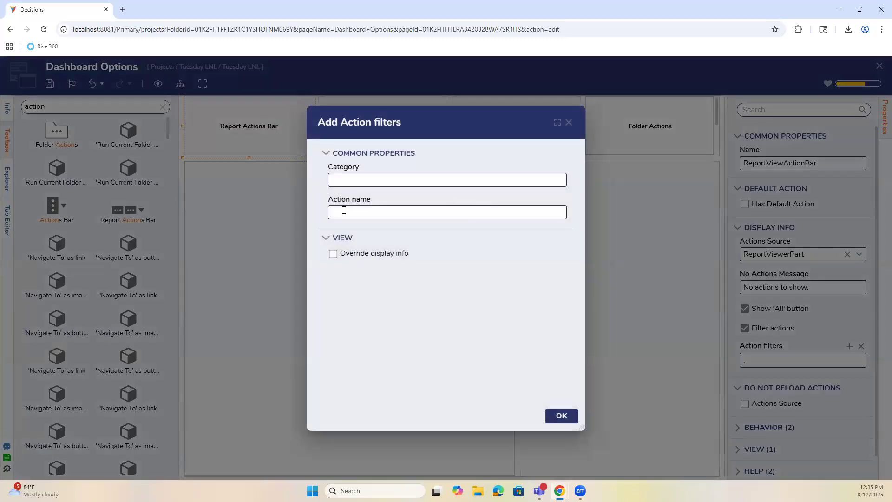
pyautogui.click(568, 123)
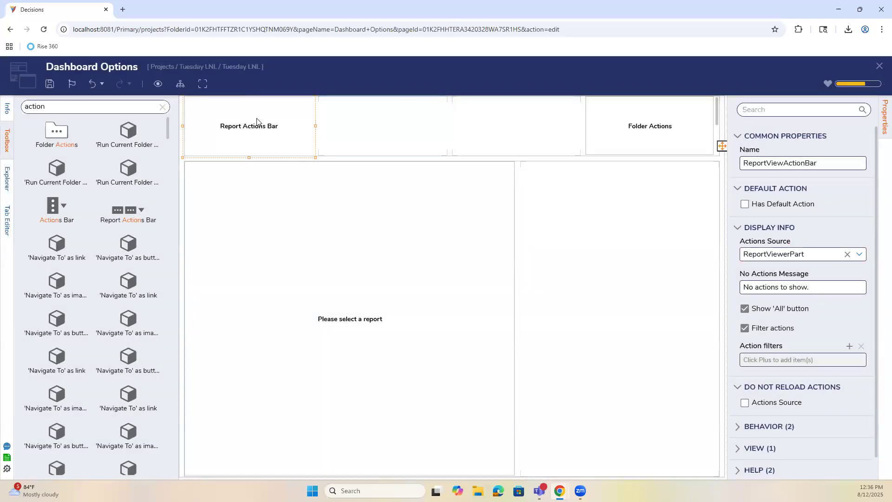
pyautogui.press('Delete')
# Delete the Folder Actions bar, then close and save the Dashboard Options page.
pyautogui.click(607, 124)
pyautogui.press('Delete')
pyautogui.click(880, 68)
pyautogui.click(562, 319)
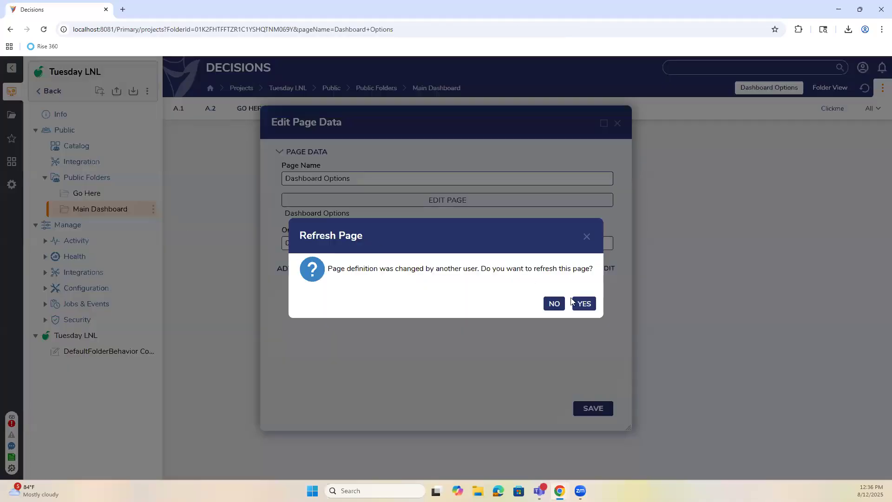
pyautogui.click(584, 303)
pyautogui.click(596, 409)
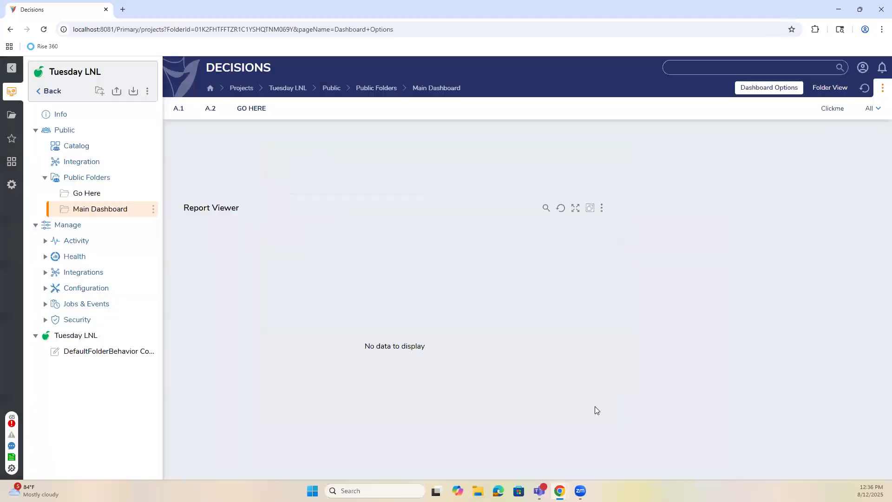
# Create Flow 1 in DefaultFolderBehavior, linking the start step's Done path to end, and save it.
pyautogui.click(110, 351)
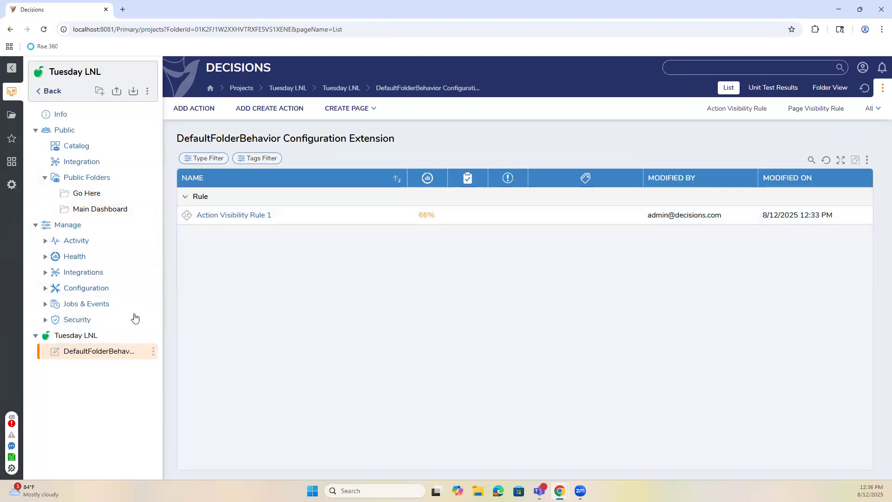
pyautogui.click(220, 113)
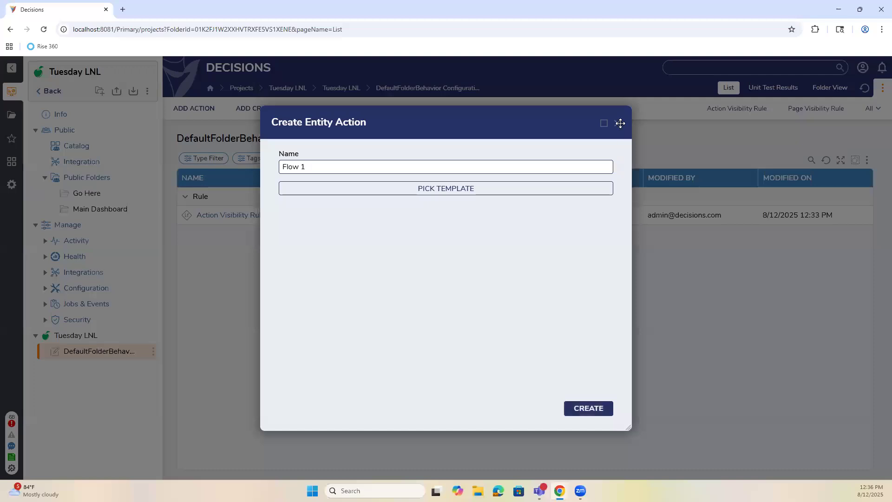
pyautogui.click(617, 123)
pyautogui.click(195, 110)
pyautogui.click(588, 408)
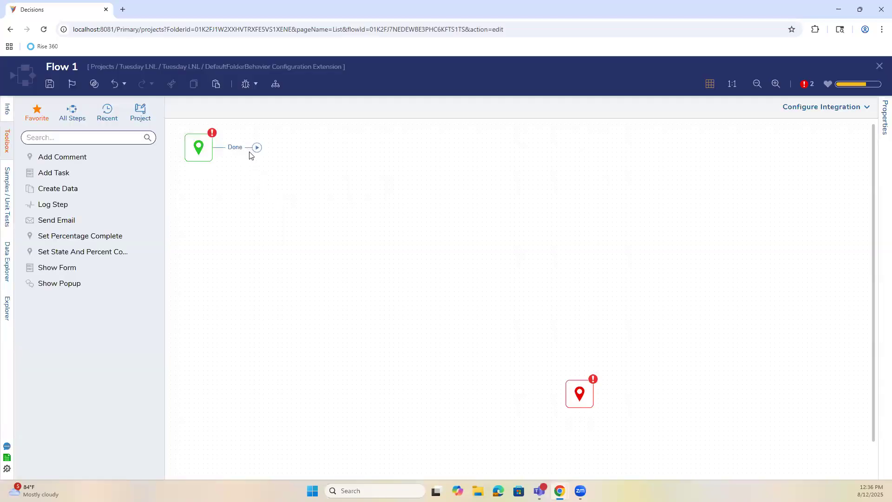
pyautogui.moveTo(257, 147); pyautogui.dragTo(563, 390)
pyautogui.click(879, 68)
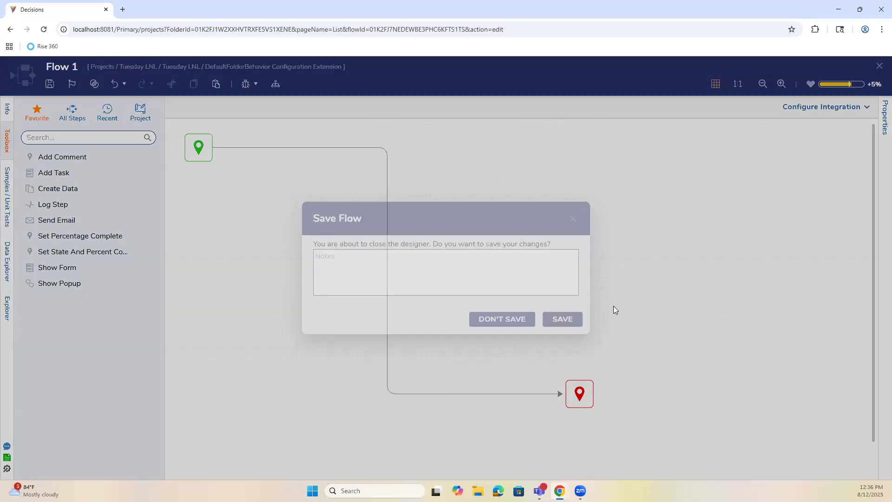
pyautogui.click(565, 325)
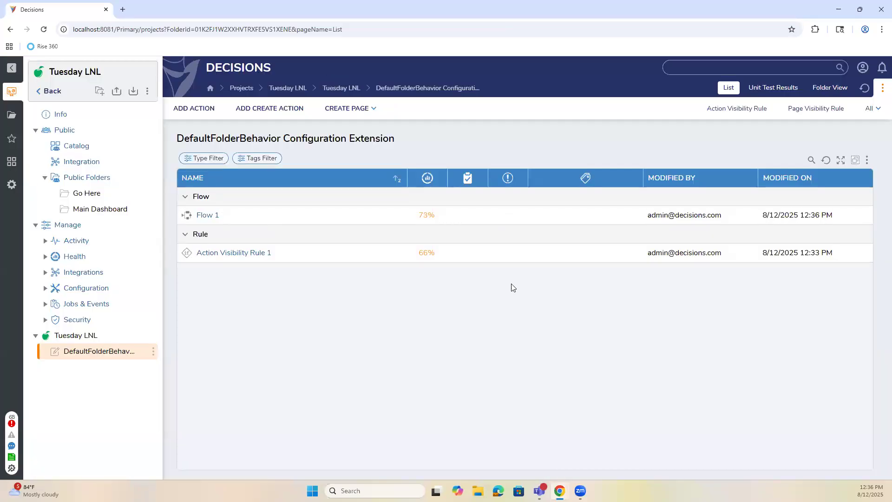
# Browse the Go Here and Main Dashboard folders, then open the DefaultFolderBehavior list.
pyautogui.click(85, 197)
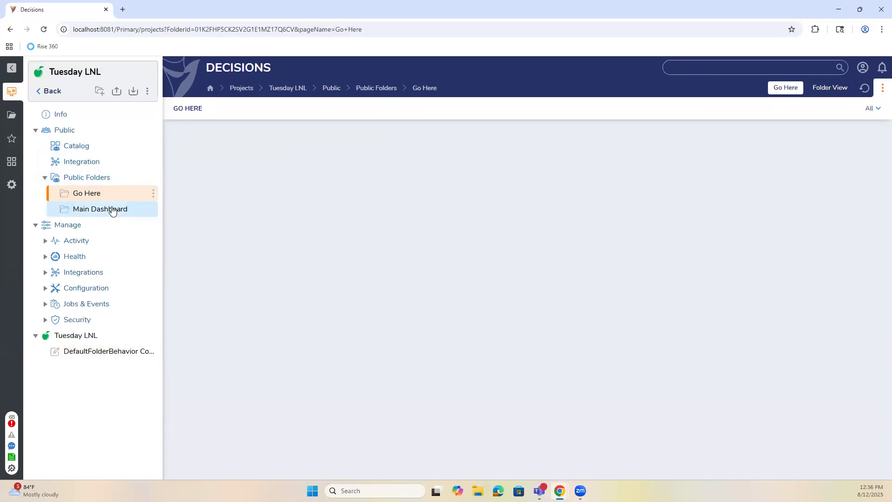
pyautogui.click(876, 109)
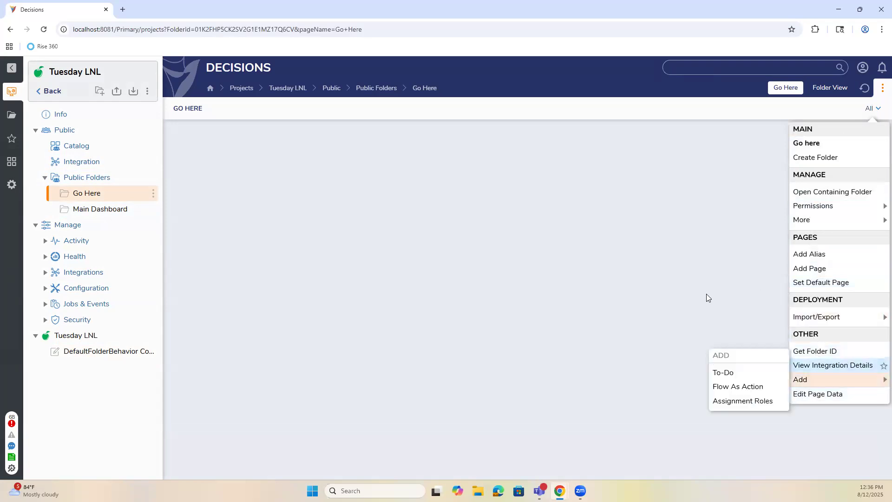
pyautogui.click(301, 213)
pyautogui.click(124, 208)
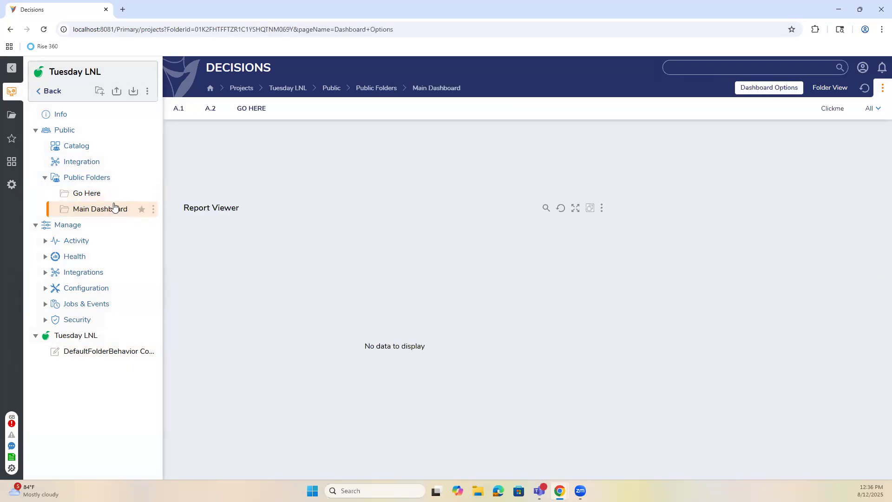
pyautogui.click(113, 199)
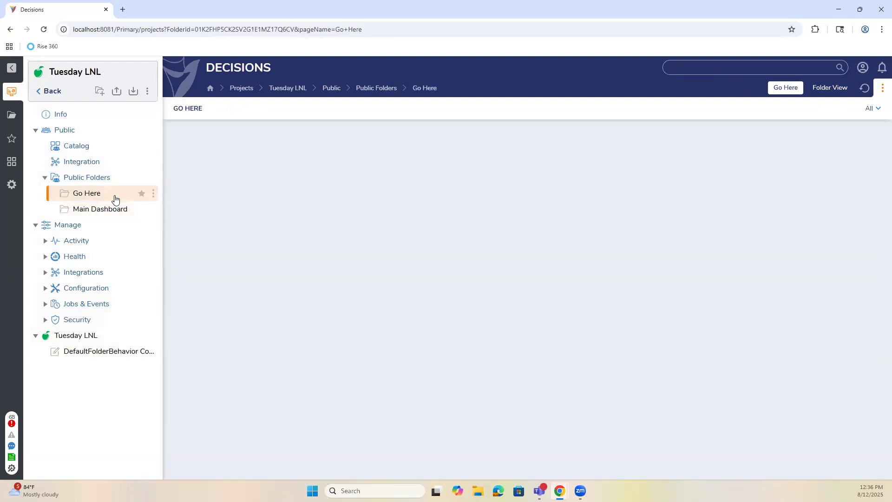
pyautogui.click(88, 353)
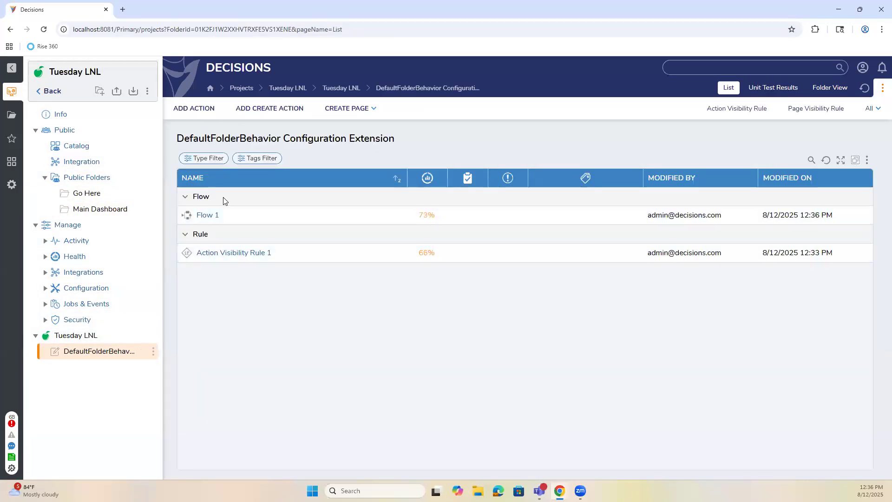
# Set Flow 1's classification to category Main with action name 'Run This Flow'.
pyautogui.rightClick(217, 219)
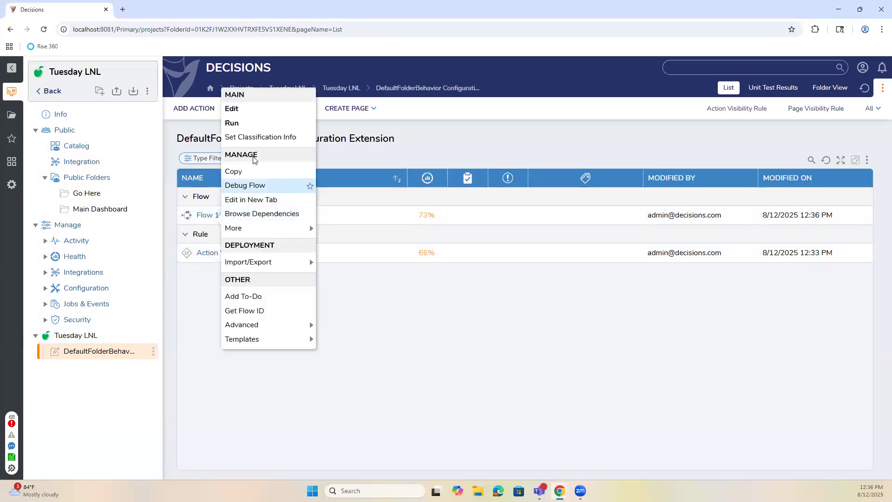
pyautogui.click(250, 136)
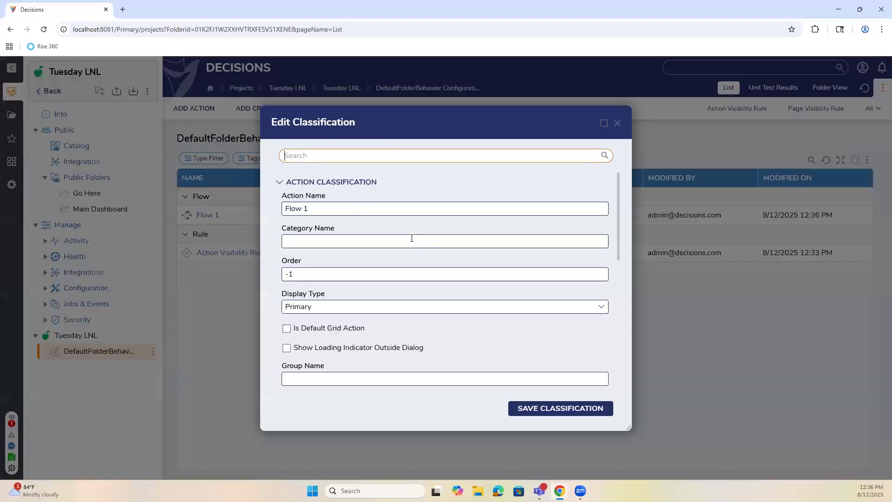
pyautogui.write('Main')
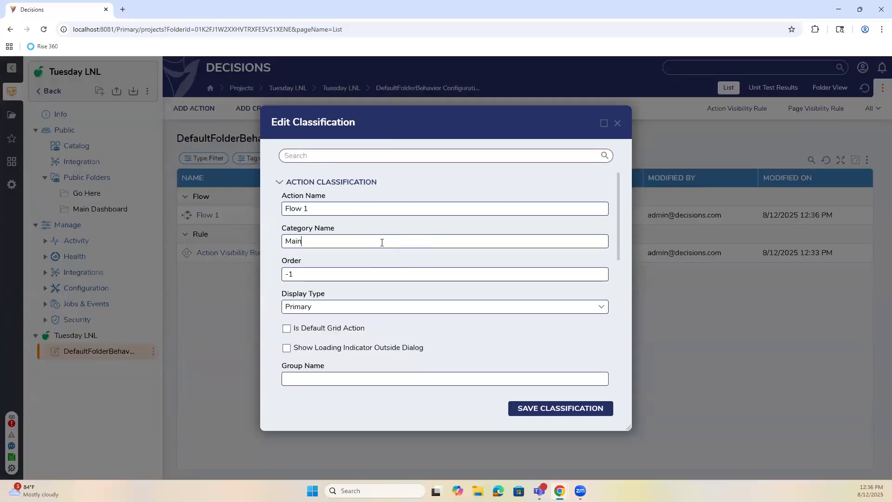
pyautogui.moveTo(316, 209); pyautogui.dragTo(281, 213)
pyautogui.write('Run This Flow')
pyautogui.click(567, 412)
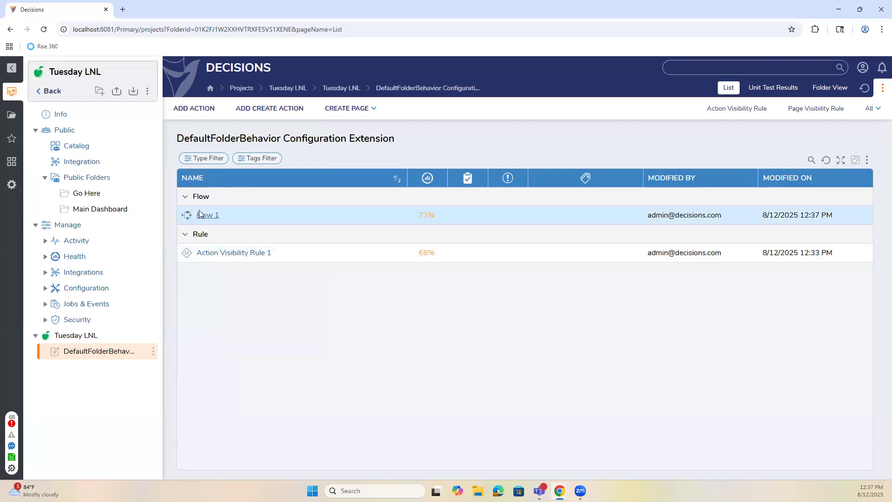
# Open the Main Dashboard page and inspect its A.1, A.2, GO HERE and Clickme actions.
pyautogui.click(93, 209)
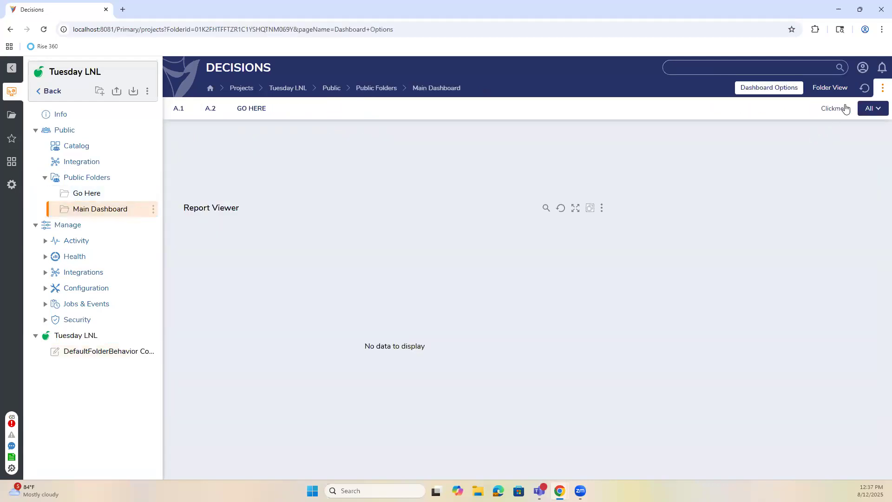
pyautogui.click(874, 112)
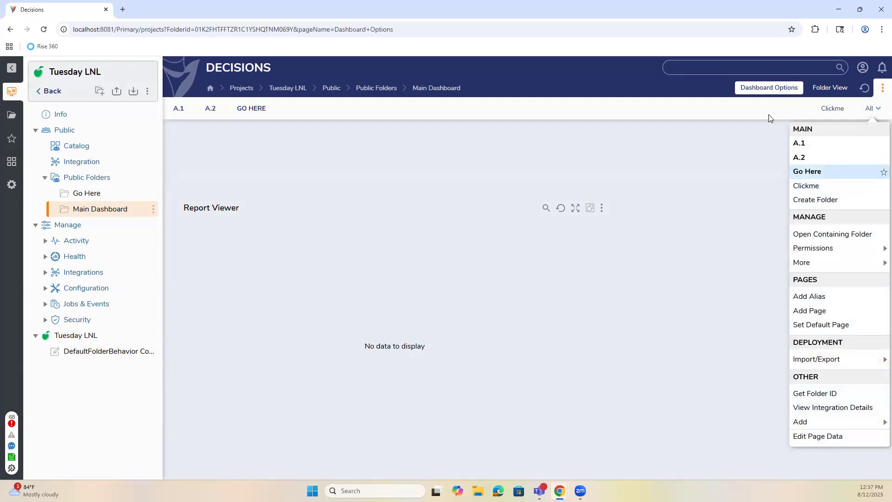
pyautogui.click(718, 135)
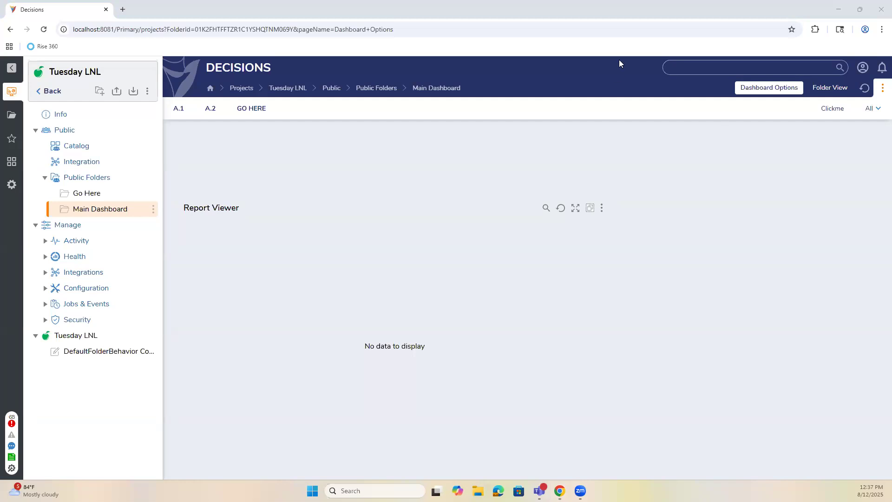
pyautogui.click(870, 109)
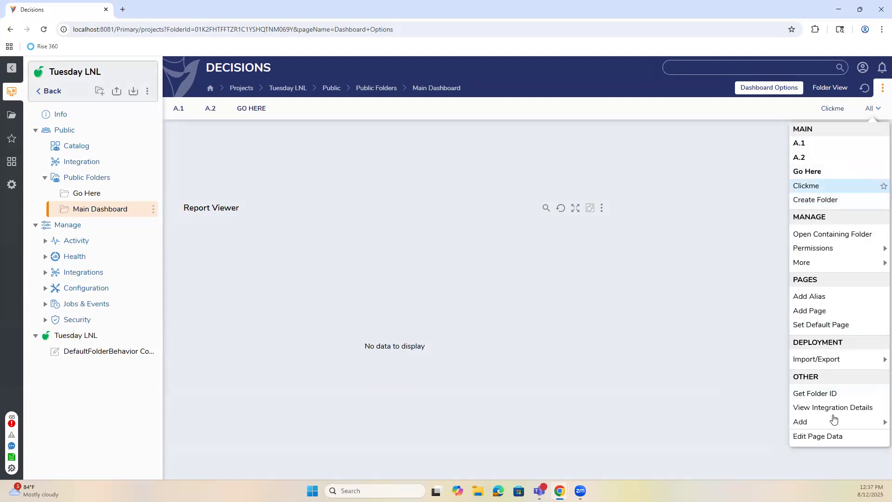
pyautogui.click(743, 173)
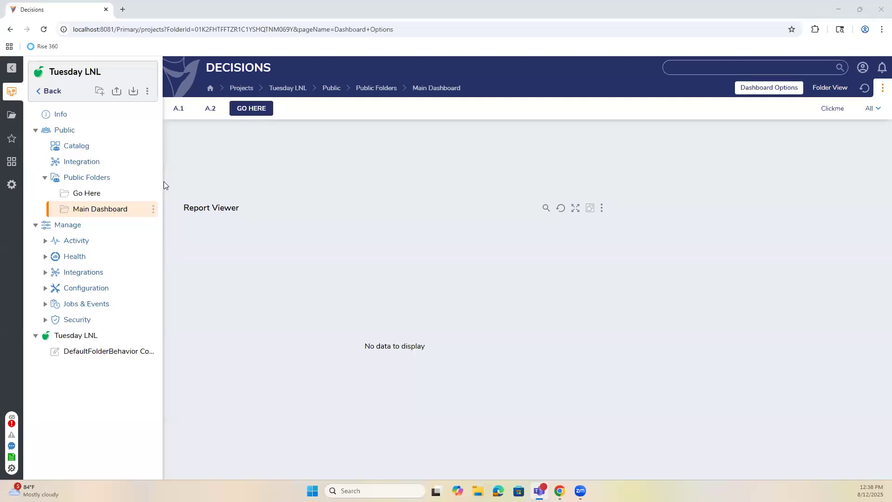
# Open the Tuesday LNL project's Dashboard Options page for editing and select its lower grid layout.
pyautogui.click(97, 355)
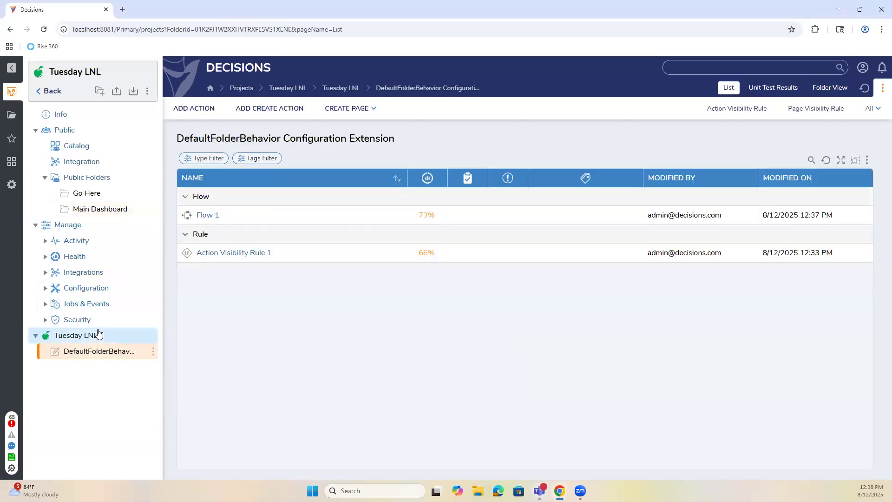
pyautogui.click(98, 330)
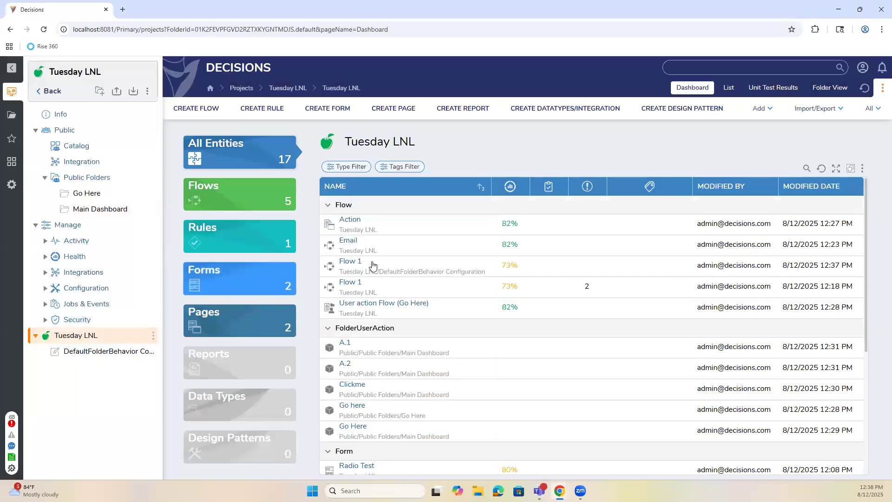
pyautogui.scroll(-3, 371, 323)
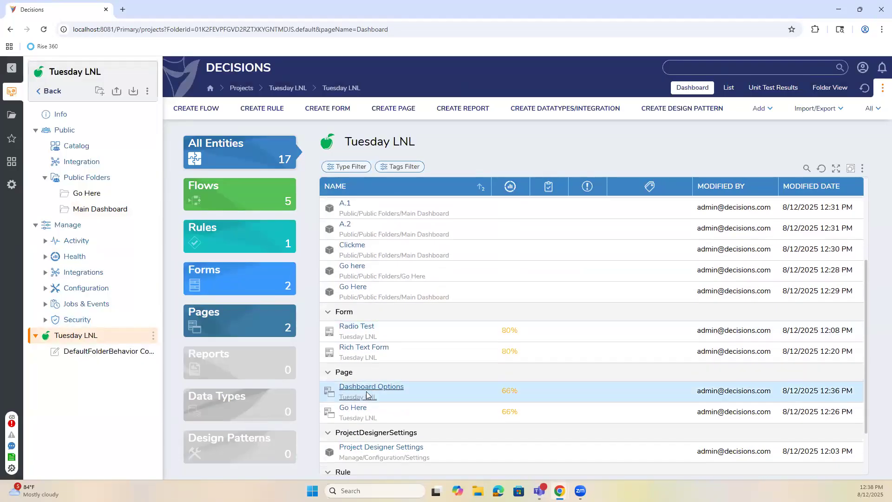
pyautogui.click(366, 393)
pyautogui.click(289, 137)
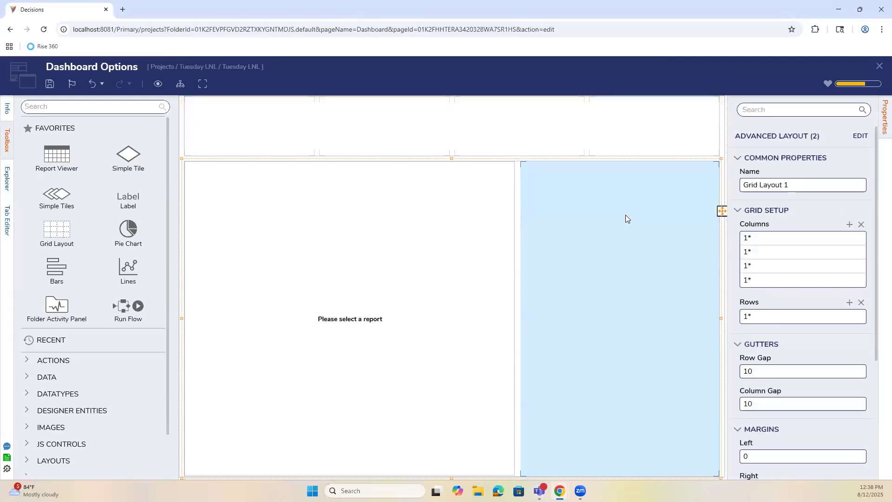
pyautogui.click(625, 215)
# Drop a Flow Run Part, found by searching 'flow run', into the right cell and create a new flow.
pyautogui.click(94, 107)
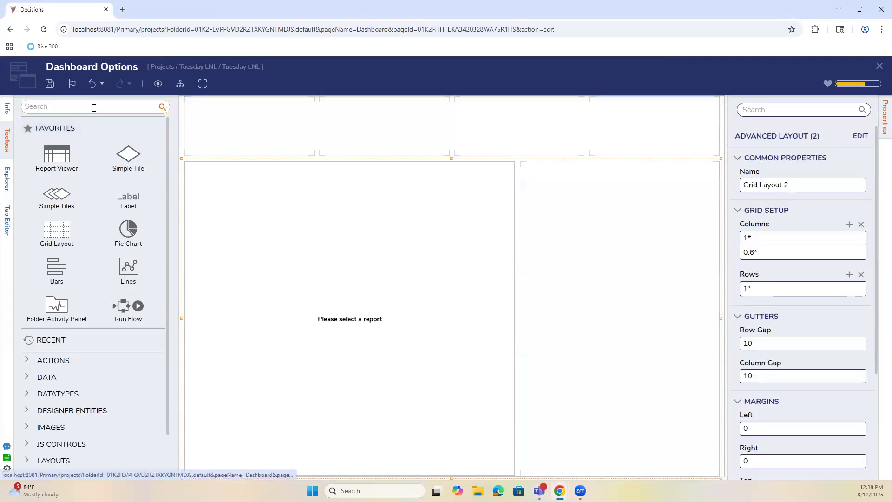
pyautogui.write('flow run')
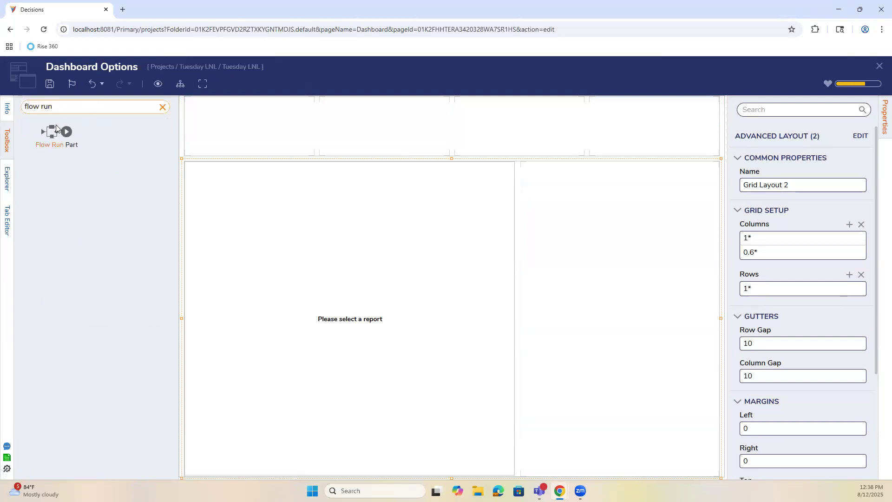
pyautogui.moveTo(56, 132); pyautogui.dragTo(582, 298)
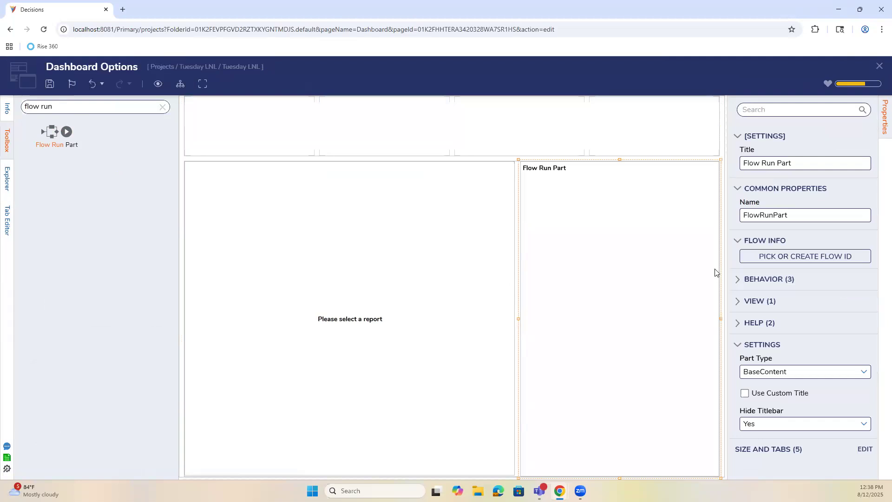
pyautogui.click(801, 257)
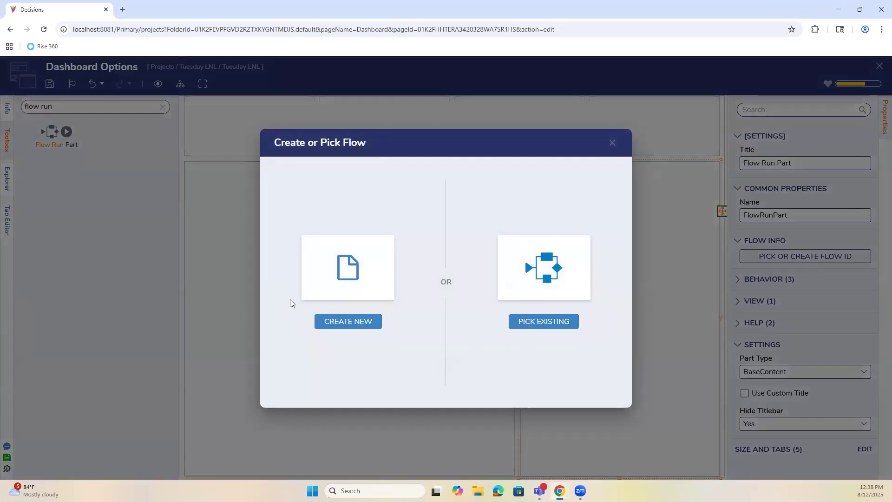
pyautogui.click(370, 323)
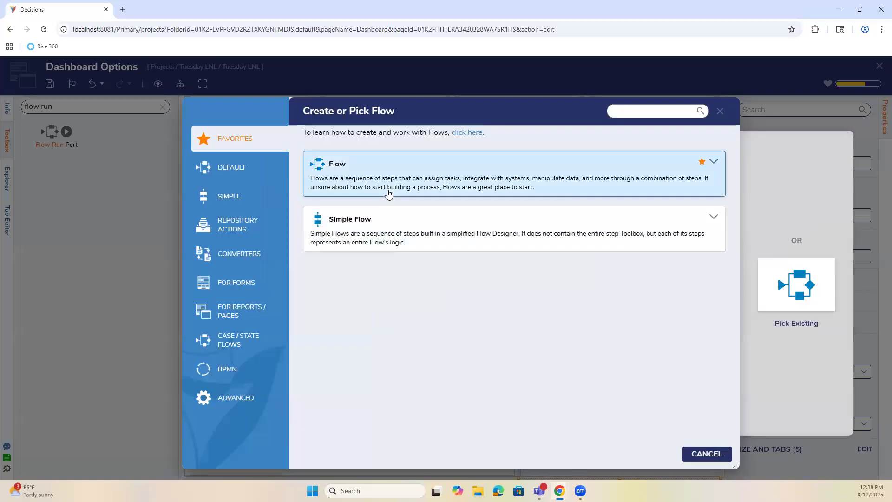
pyautogui.click(388, 195)
pyautogui.click(374, 198)
pyautogui.click(374, 199)
pyautogui.click(370, 251)
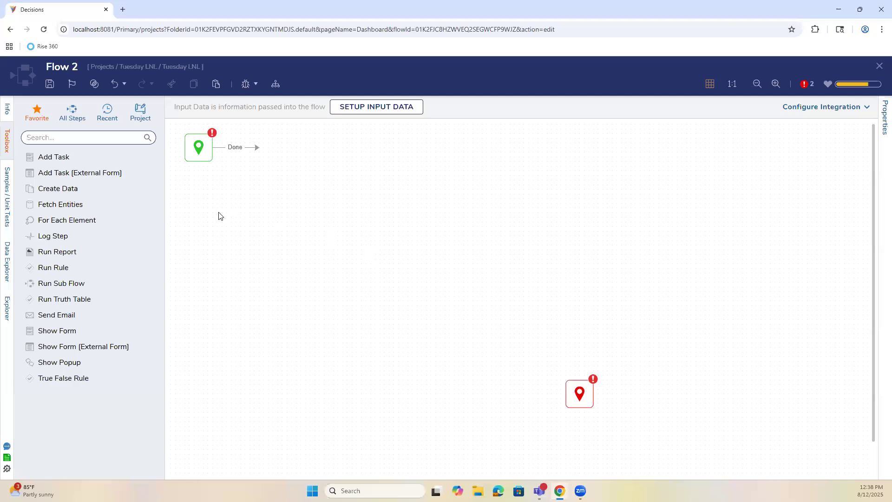
# Give Flow 2 a Show Form step using the Radio Test form, wire it start-to-end, and save.
pyautogui.moveTo(60, 330); pyautogui.dragTo(370, 239)
pyautogui.moveTo(257, 147); pyautogui.dragTo(344, 244)
pyautogui.click(778, 110)
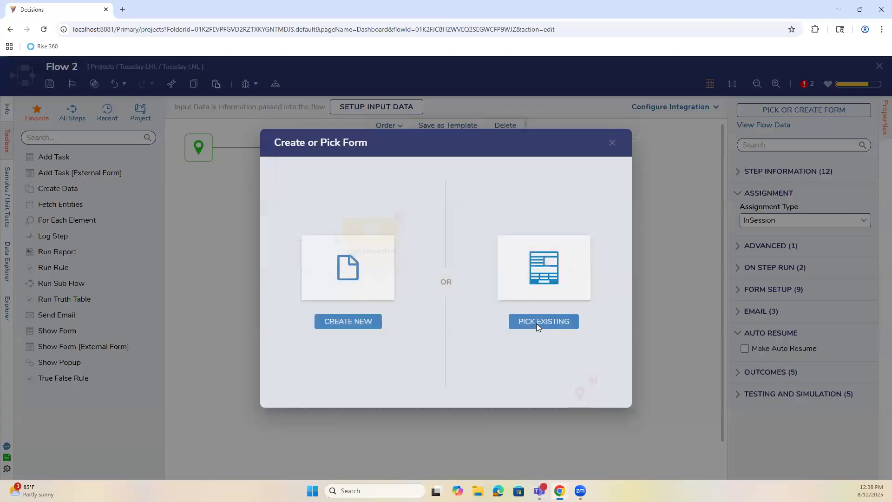
pyautogui.click(538, 323)
pyautogui.click(364, 201)
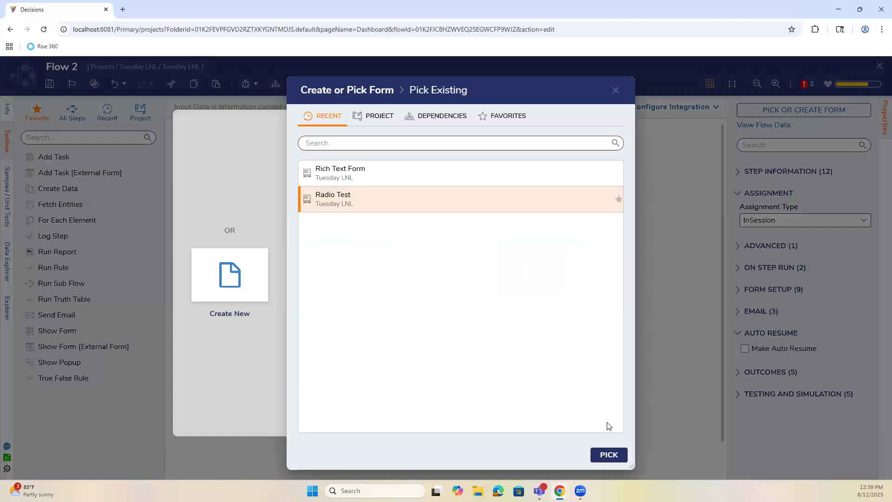
pyautogui.click(608, 454)
pyautogui.moveTo(556, 399); pyautogui.dragTo(576, 395)
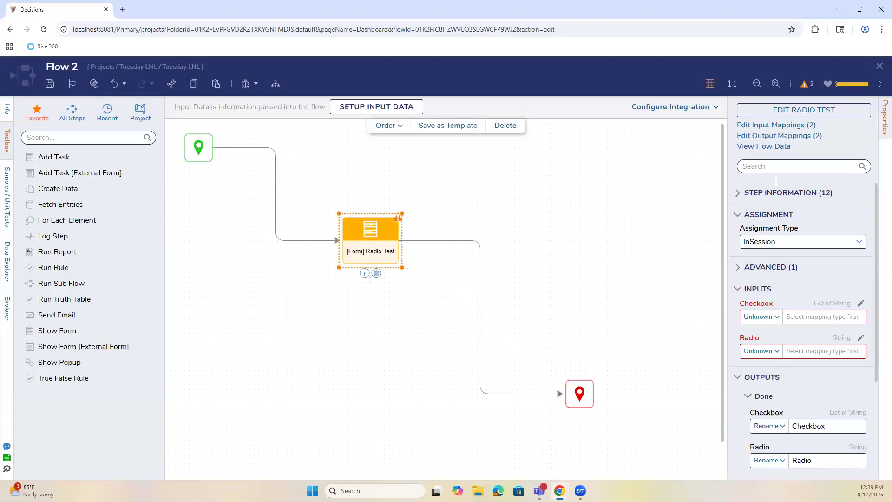
pyautogui.click(879, 65)
pyautogui.click(562, 319)
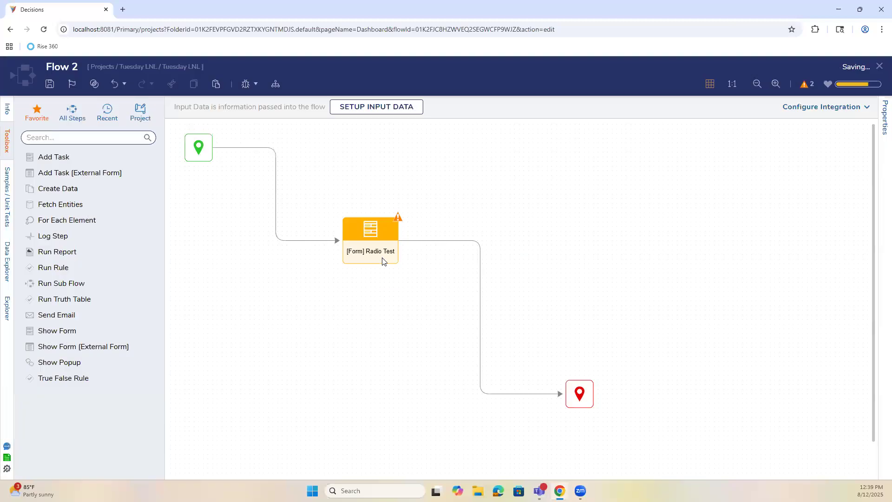
# Open Flow 2 from the Flow Run Part and open its Radio Test form for editing.
pyautogui.click(554, 259)
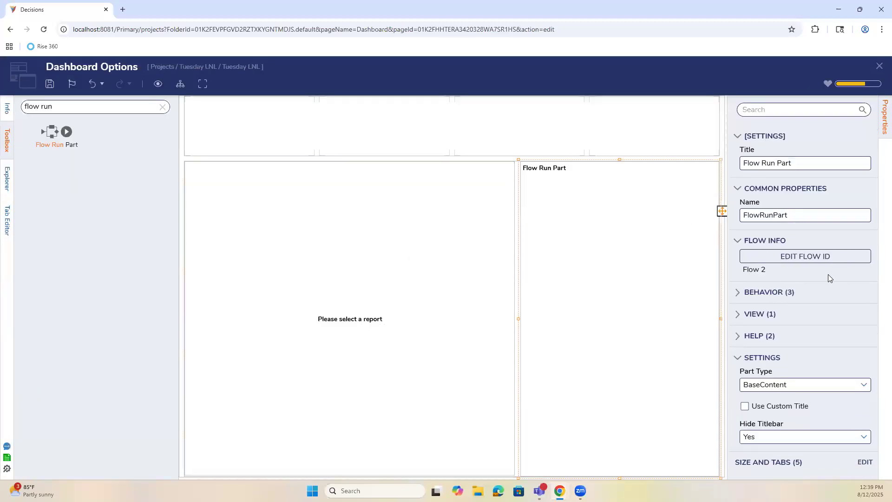
pyautogui.click(817, 256)
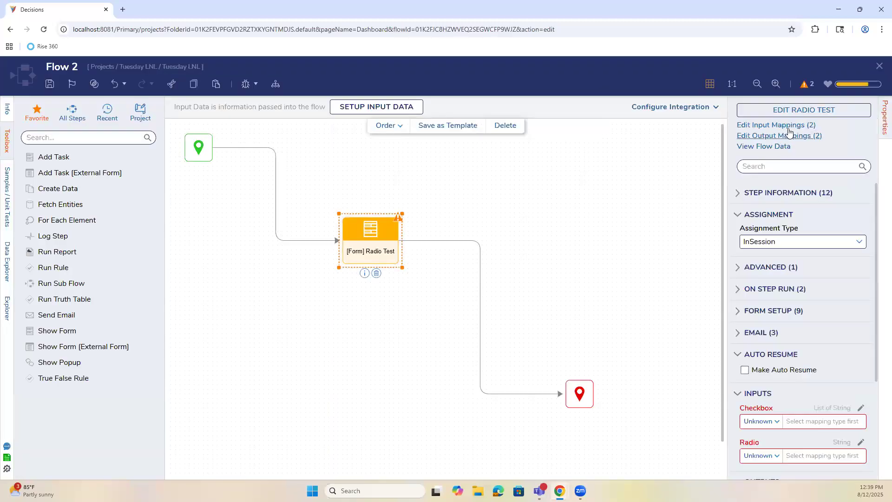
pyautogui.click(795, 111)
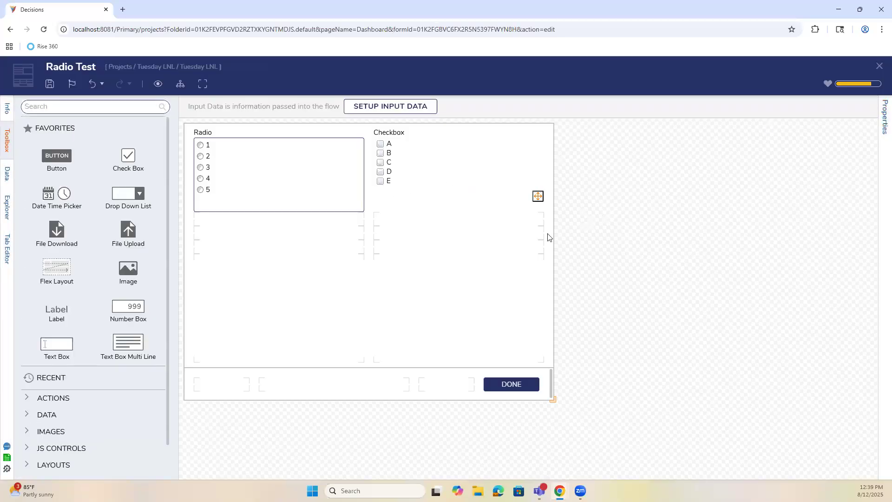
# Set the Radio Test form's designer width to 400.
pyautogui.click(551, 299)
pyautogui.click(661, 311)
pyautogui.scroll(-5, 797, 329)
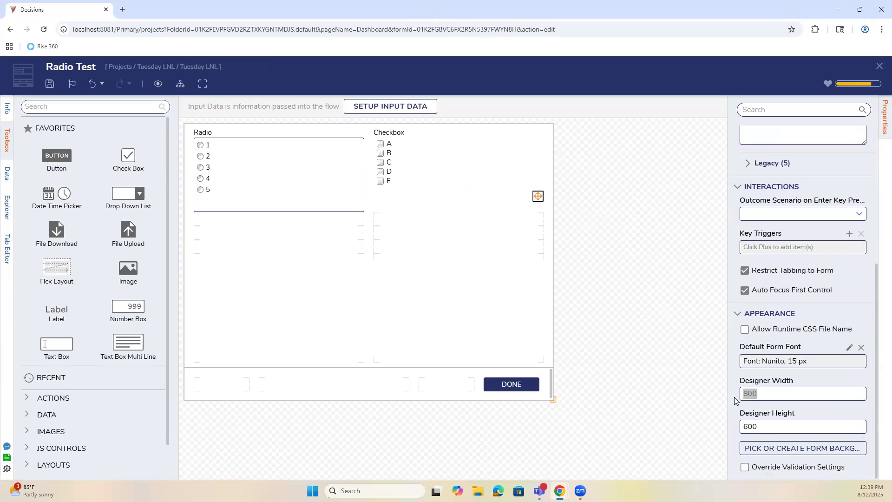
pyautogui.write('400')
pyautogui.click(562, 219)
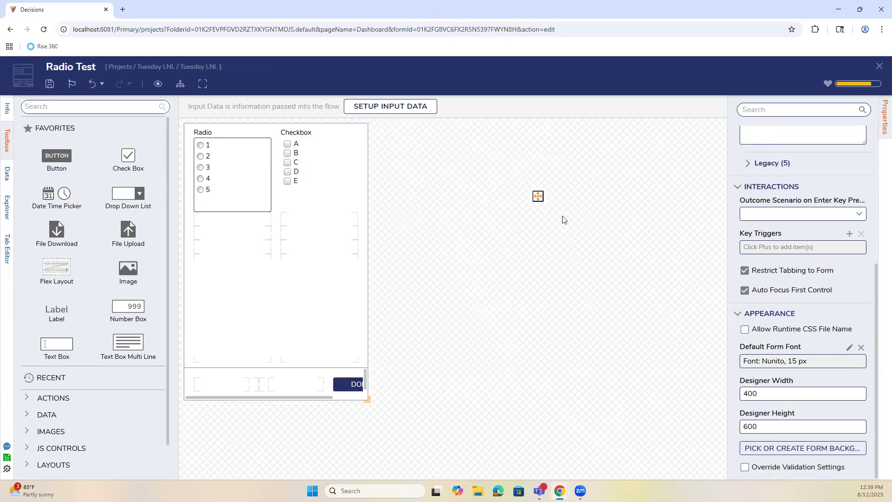
# Stretch the Done button across both columns and move it into the form's bottom bar.
pyautogui.moveTo(338, 385); pyautogui.dragTo(258, 345)
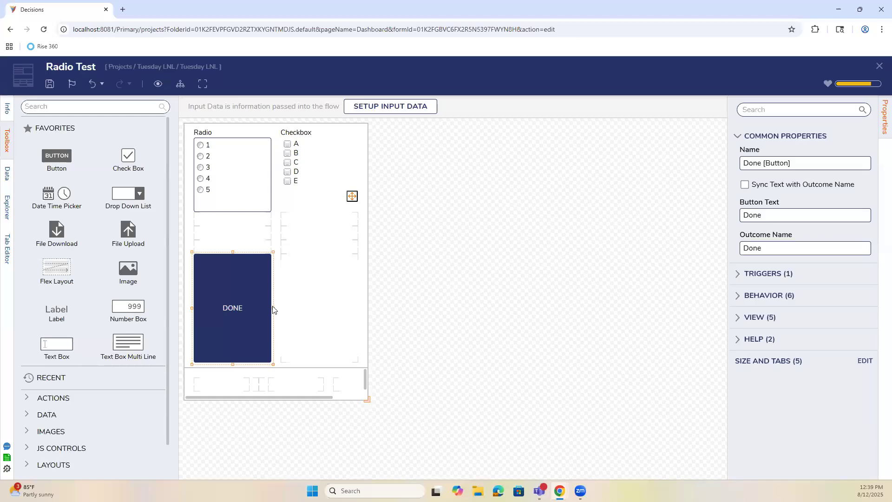
pyautogui.click(274, 312)
pyautogui.click(271, 310)
pyautogui.moveTo(274, 308); pyautogui.dragTo(328, 342)
pyautogui.click(328, 383)
pyautogui.click(478, 430)
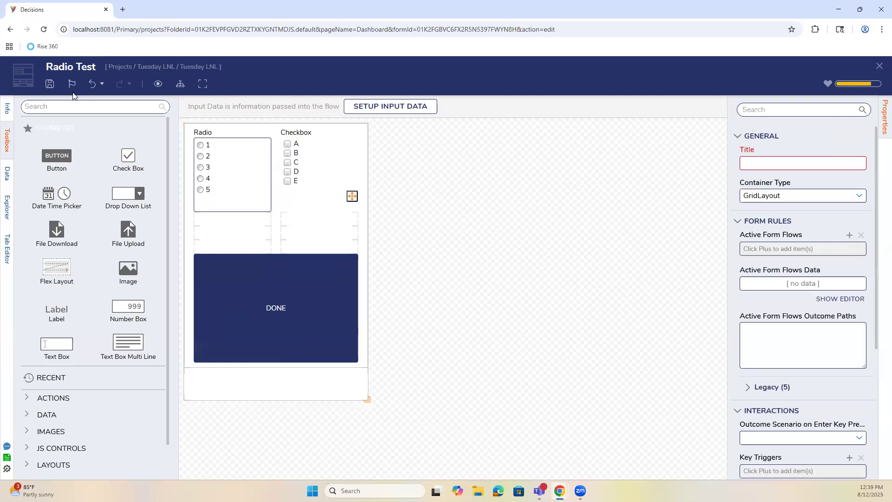
pyautogui.moveTo(278, 319); pyautogui.dragTo(281, 378)
# Save the Radio Test form, then close and save Flow 2.
pyautogui.click(50, 84)
pyautogui.click(566, 314)
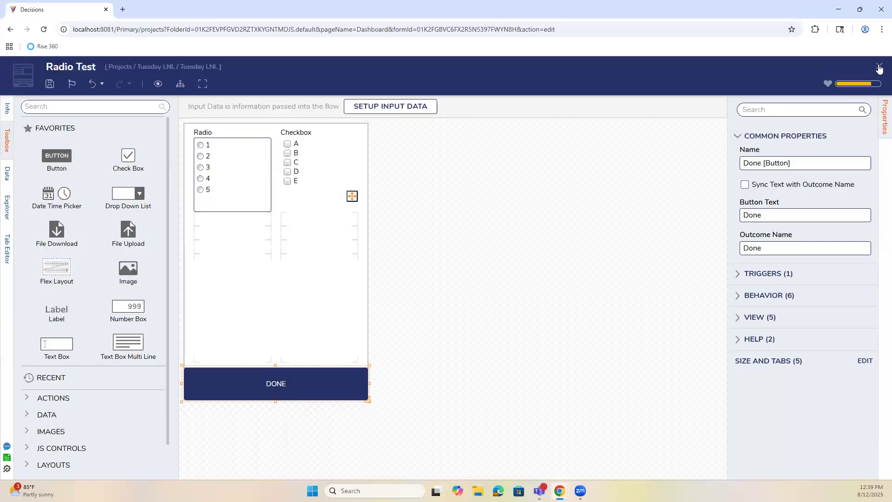
pyautogui.click(880, 67)
pyautogui.click(879, 66)
pyautogui.click(562, 320)
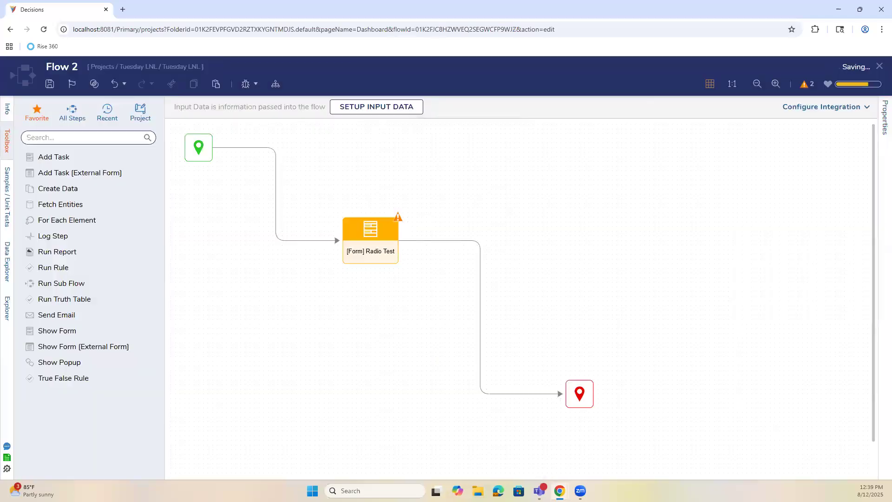
pyautogui.click(878, 67)
# Save the Dashboard Options page and view Main Dashboard with the Radio Test form beside the Report Viewer.
pyautogui.click(559, 318)
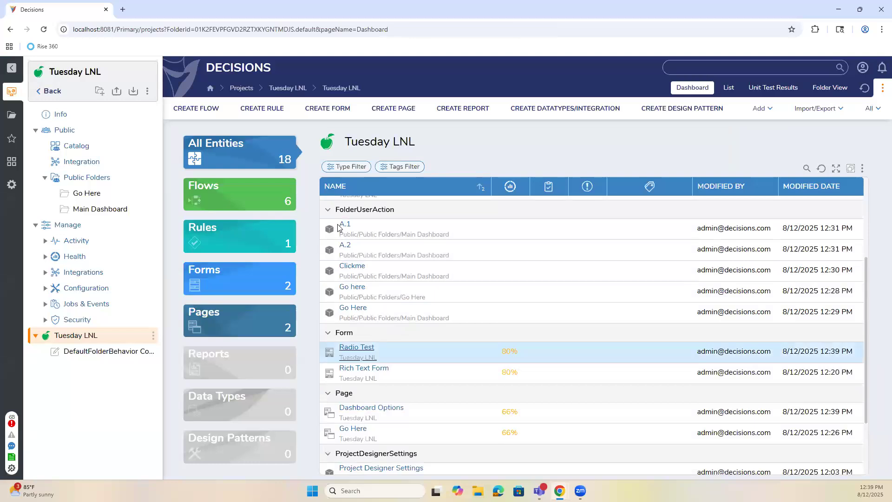
pyautogui.click(83, 209)
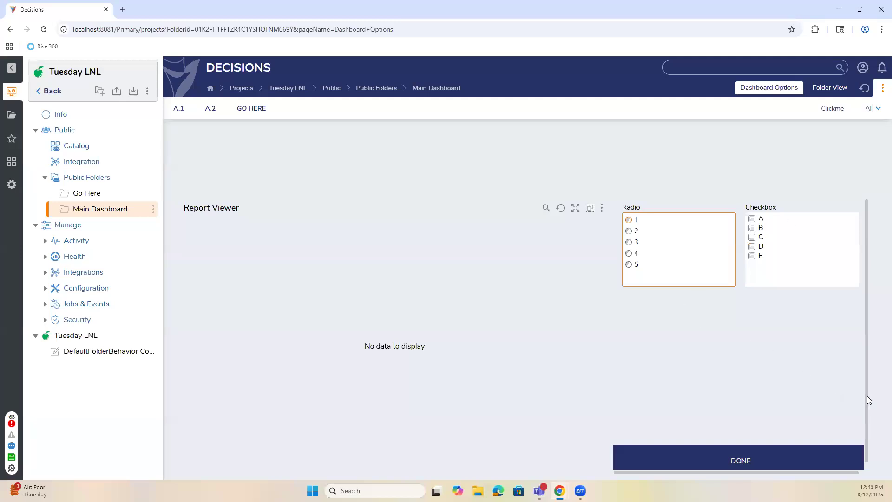
# Go back from Main Dashboard to the Tuesday LNL project's dashboard listing its flows.
pyautogui.moveTo(866, 405); pyautogui.dragTo(855, 432)
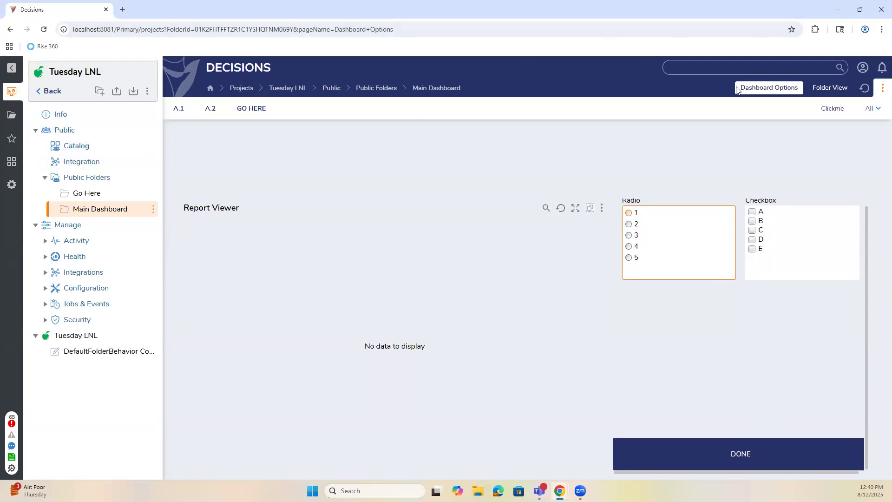
pyautogui.scroll(1, 742, 318)
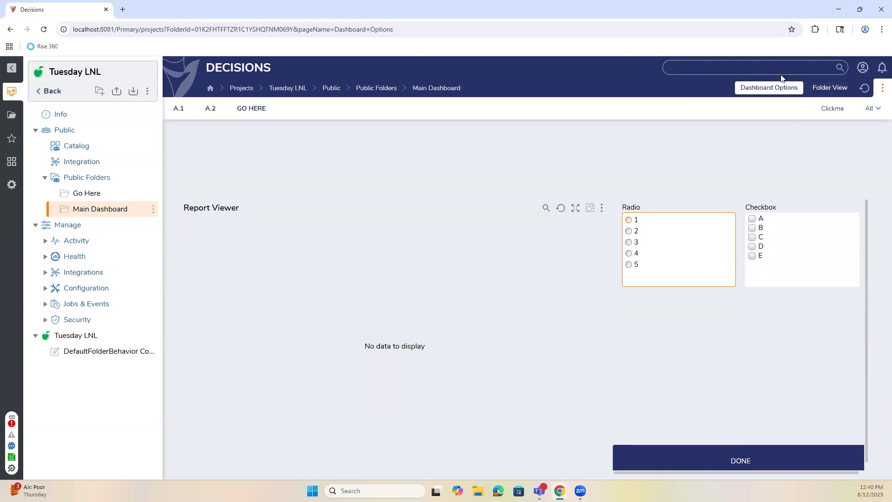
pyautogui.click(87, 342)
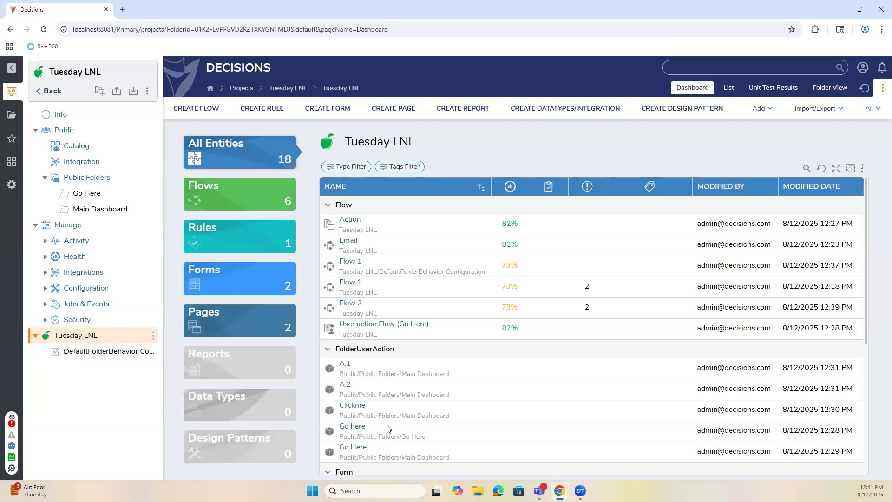
# Reopen the Radio Test form and search the toolbox for 'info' and 'tool', then clear it.
pyautogui.scroll(-4, 389, 429)
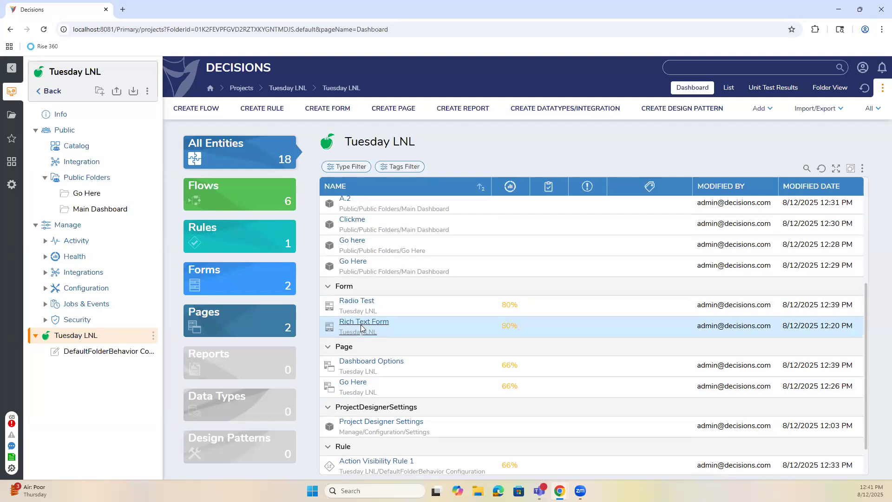
pyautogui.click(356, 301)
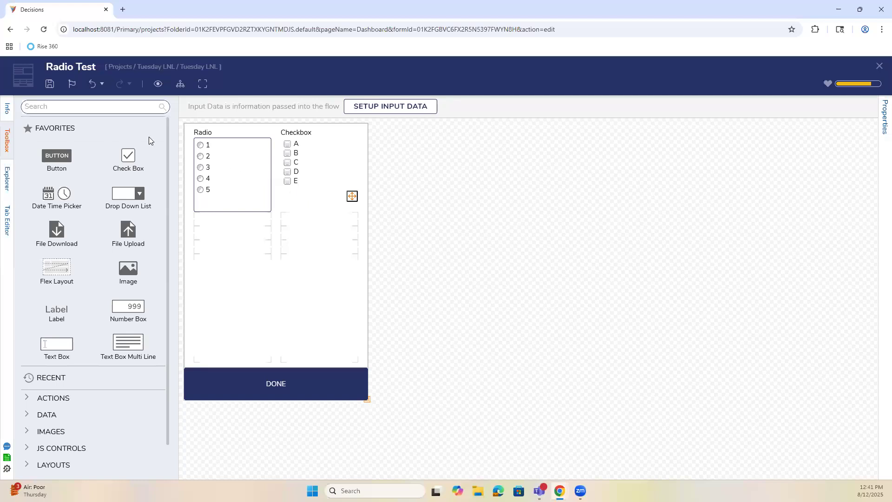
pyautogui.click(100, 108)
pyautogui.write("info'")
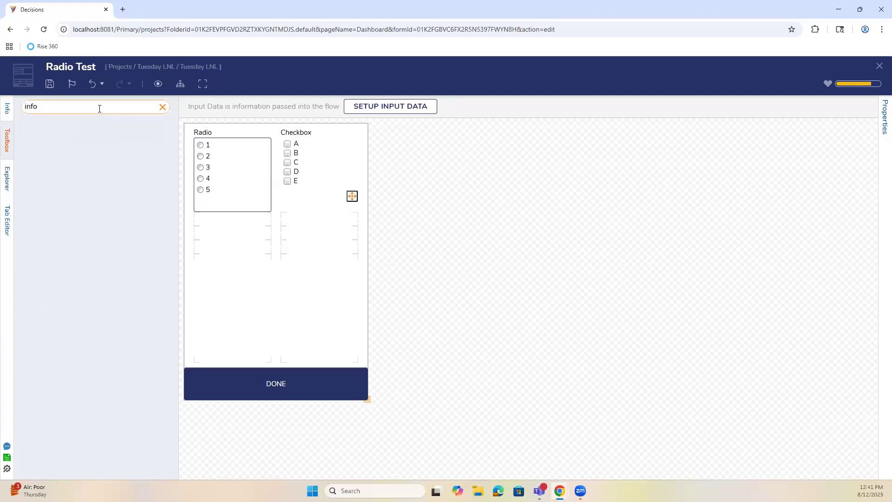
pyautogui.click(163, 107)
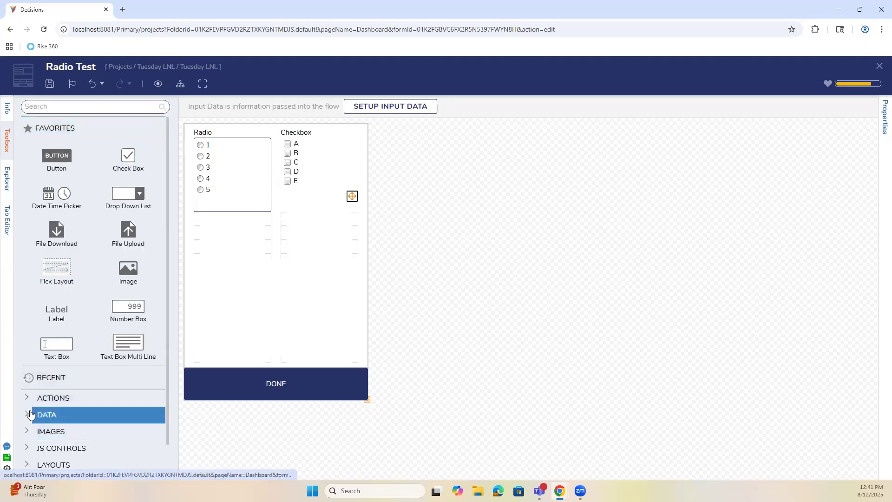
pyautogui.scroll(-1, 28, 408)
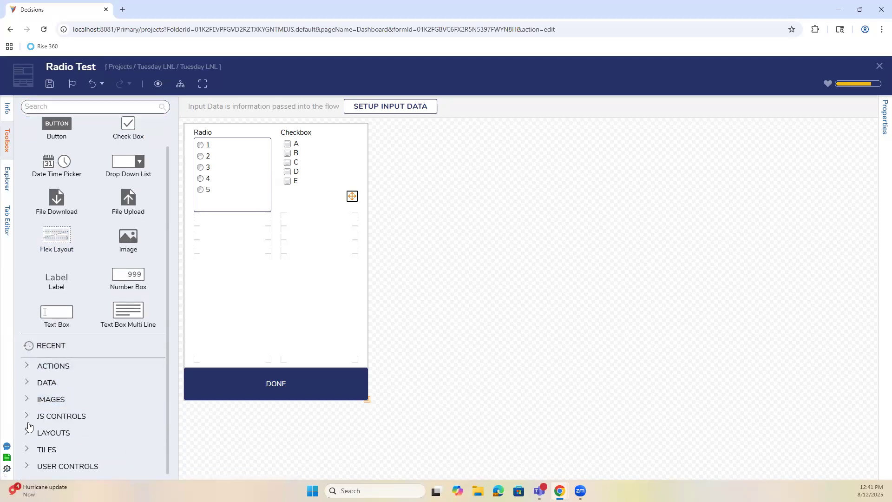
pyautogui.click(114, 106)
pyautogui.write('tool')
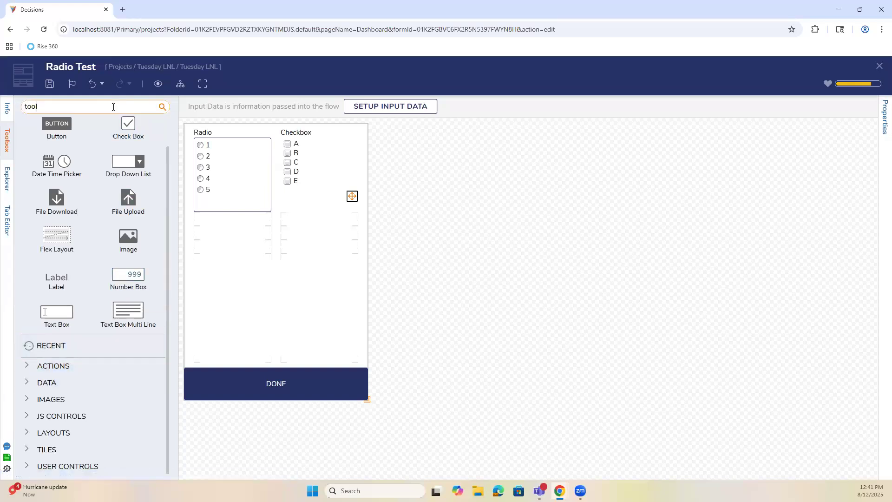
pyautogui.click(162, 108)
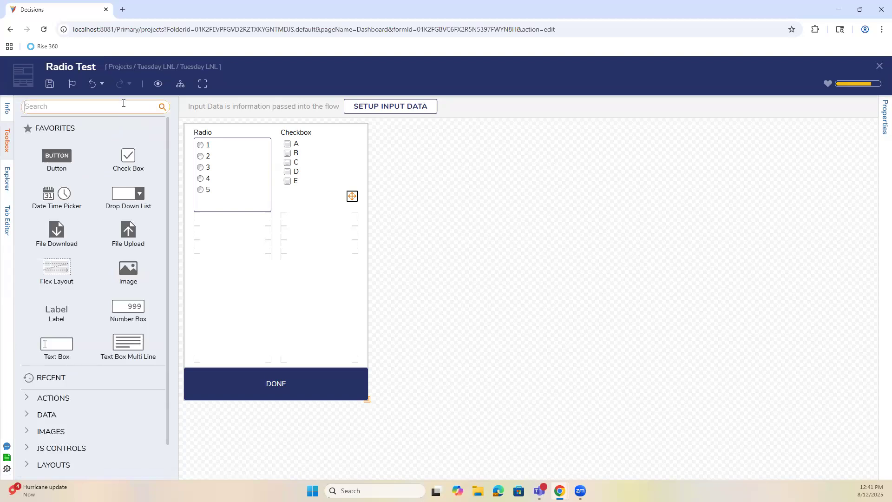
# Expand the Radio list's HELP properties, then briefly search the toolbox for 'icon'.
pyautogui.click(226, 285)
pyautogui.click(225, 185)
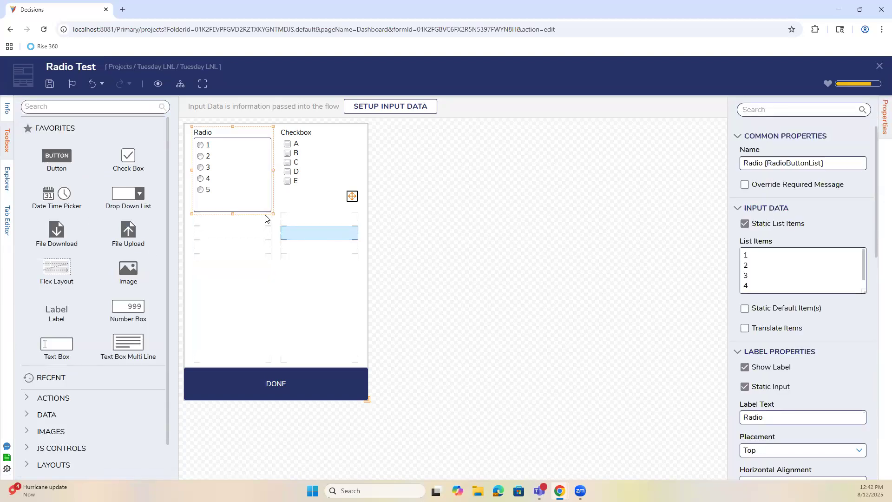
pyautogui.click(259, 242)
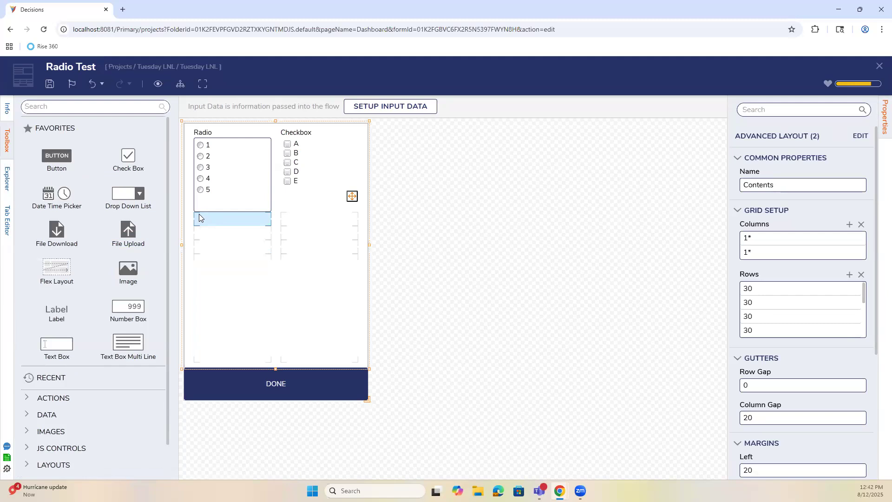
pyautogui.scroll(-4, 790, 394)
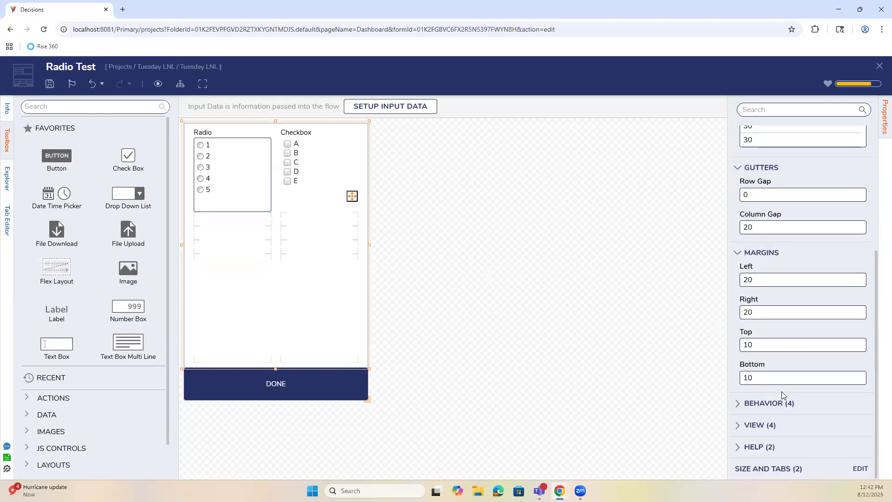
pyautogui.click(751, 446)
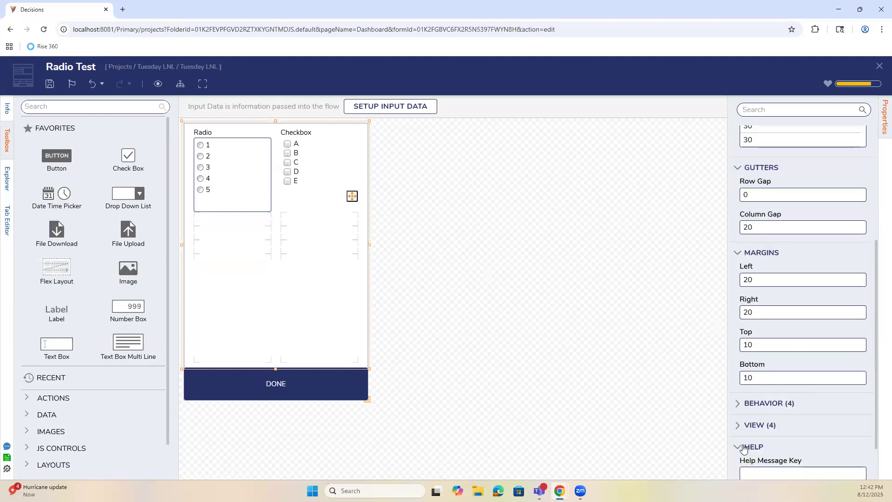
pyautogui.click(221, 181)
pyautogui.scroll(-5, 836, 404)
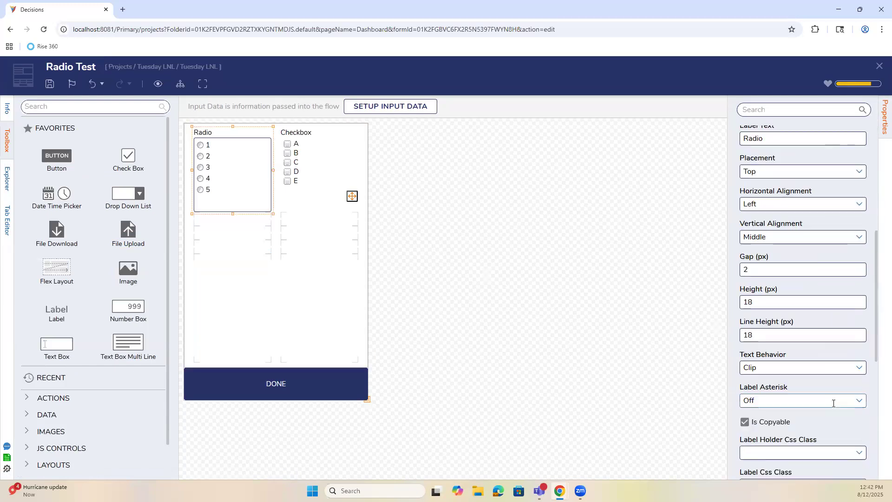
pyautogui.scroll(-4, 833, 403)
pyautogui.scroll(-2, 739, 457)
pyautogui.click(739, 453)
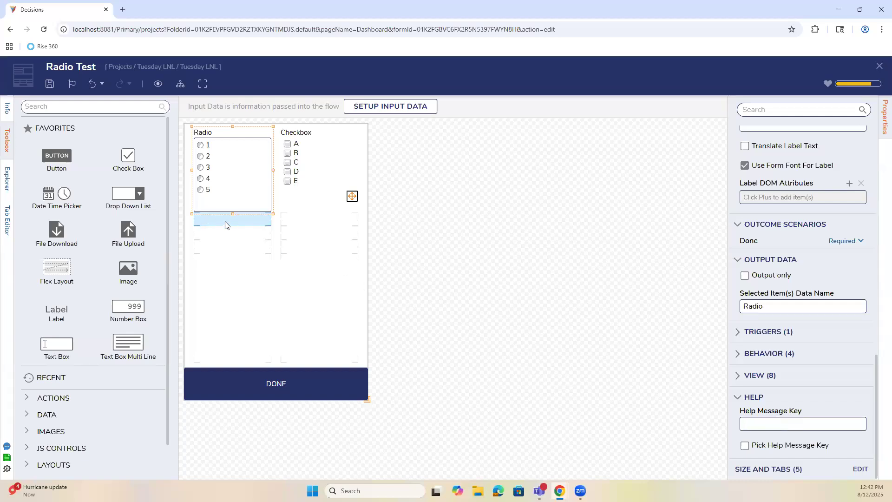
pyautogui.click(121, 107)
pyautogui.write('icon')
pyautogui.click(162, 108)
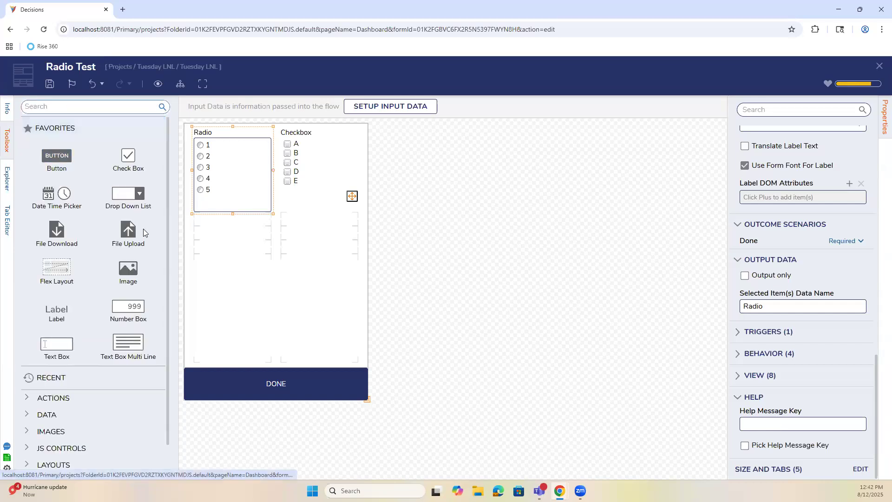
# Add a three-column Grid Layout below the Radio list with an image in its first cell.
pyautogui.moveTo(129, 269); pyautogui.dragTo(214, 248)
pyautogui.click(96, 107)
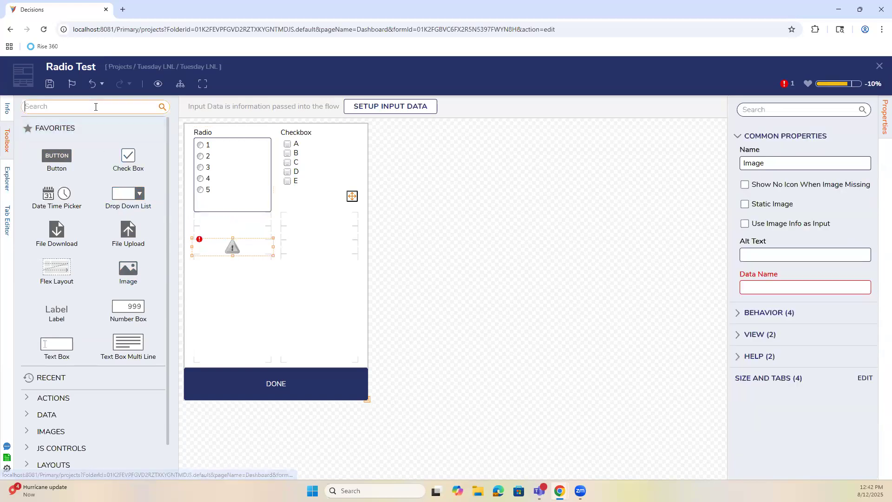
pyautogui.write('grid')
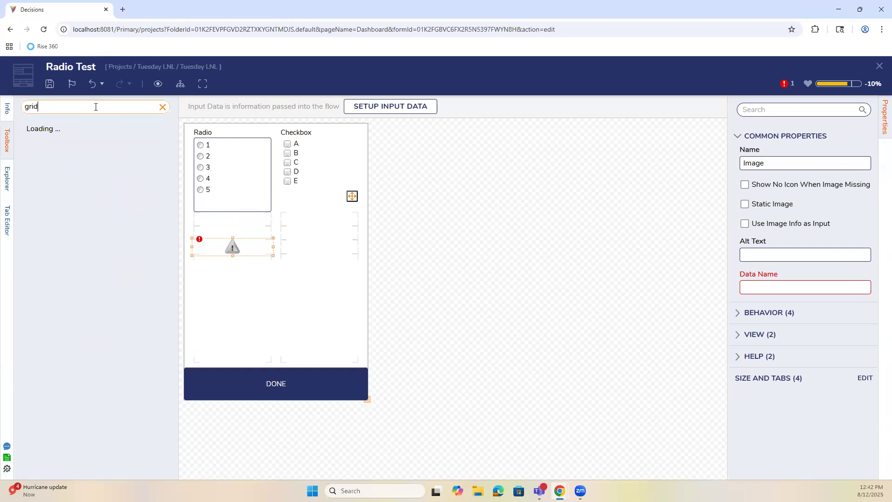
pyautogui.moveTo(120, 210); pyautogui.dragTo(245, 219)
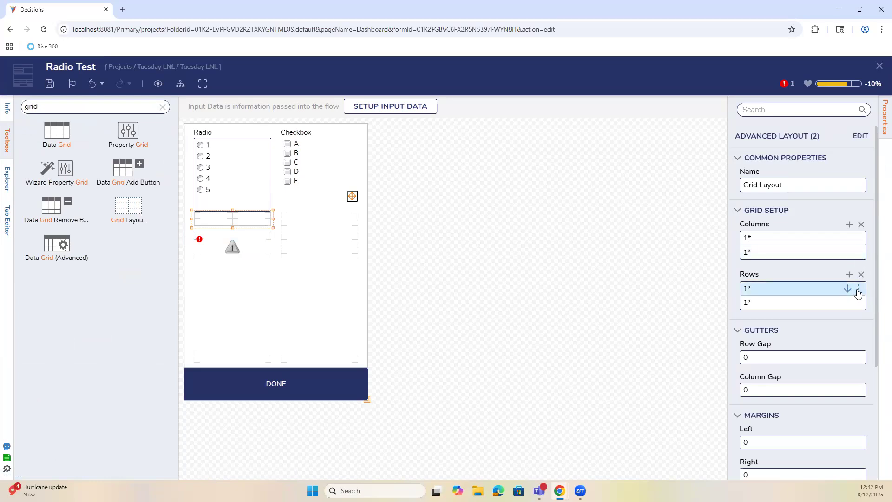
pyautogui.click(857, 253)
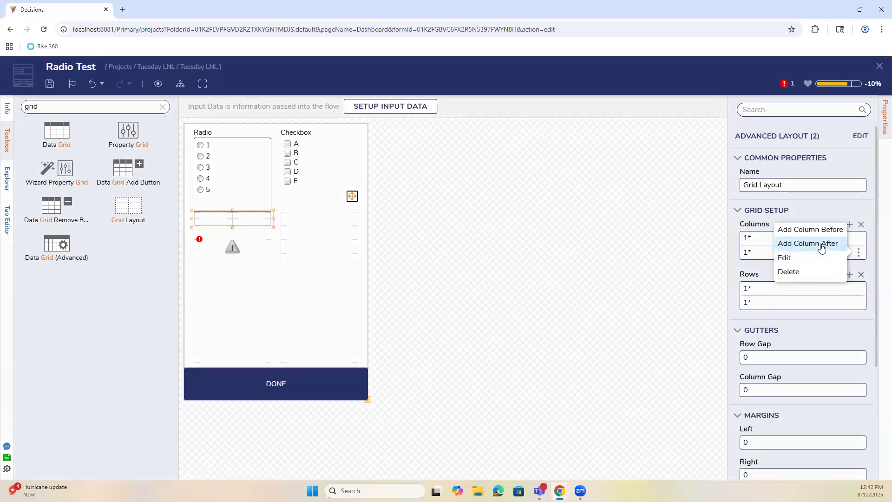
pyautogui.click(814, 243)
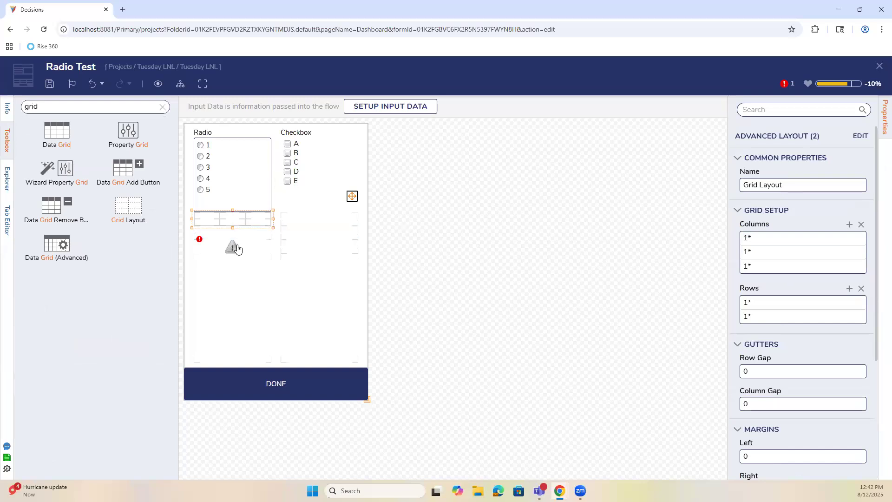
pyautogui.moveTo(204, 220); pyautogui.dragTo(205, 220)
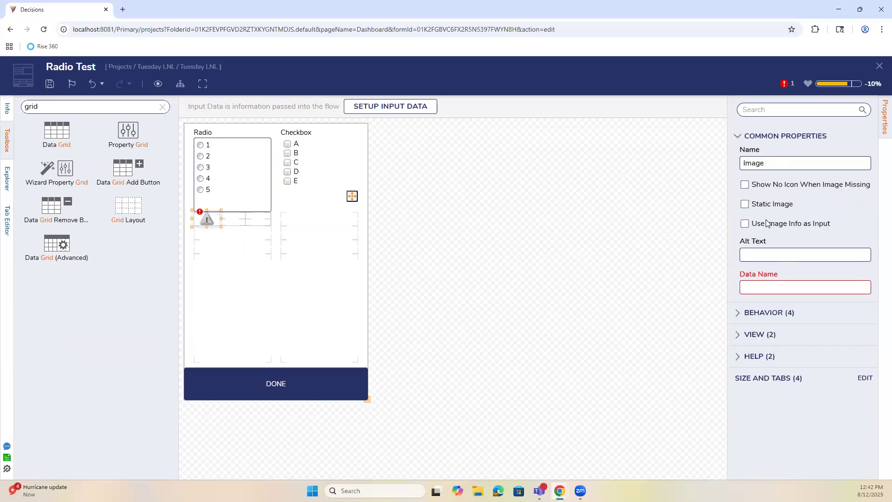
# Make the image a static grey info.svg icon.
pyautogui.click(770, 205)
pyautogui.click(853, 222)
pyautogui.click(404, 163)
pyautogui.write('info')
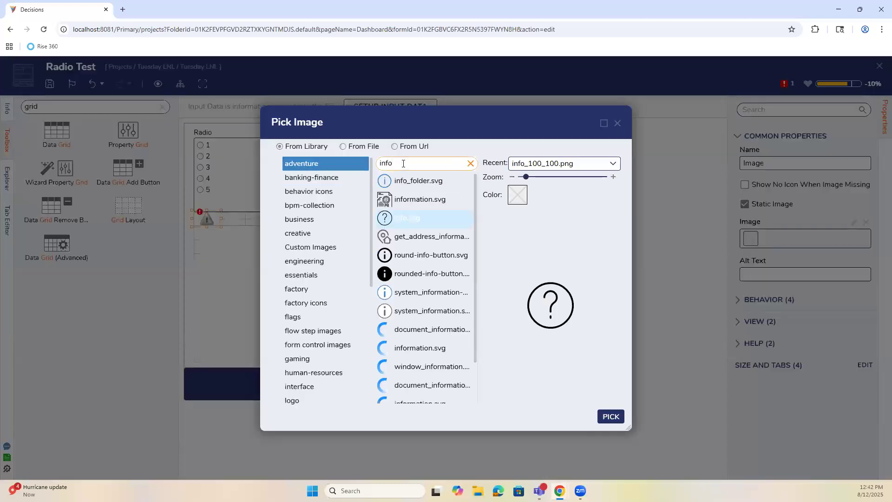
pyautogui.click(384, 182)
pyautogui.click(383, 182)
pyautogui.click(384, 220)
pyautogui.click(518, 196)
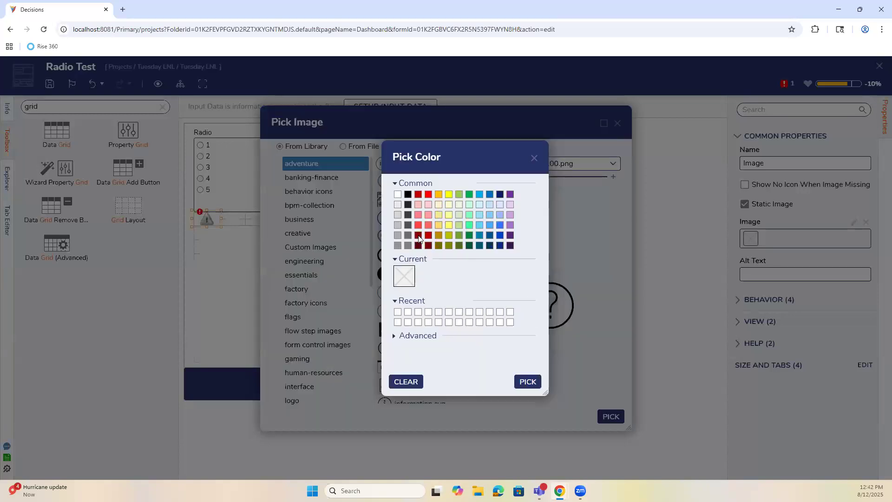
pyautogui.click(399, 235)
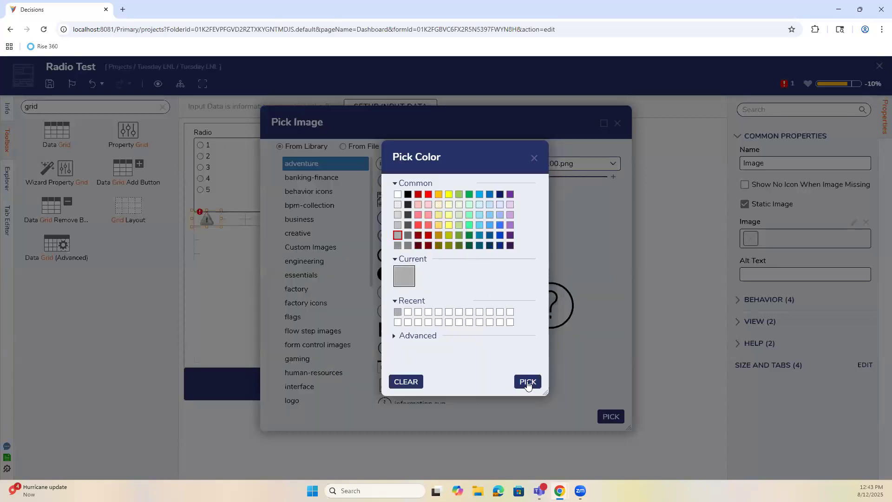
pyautogui.click(527, 381)
pyautogui.click(611, 417)
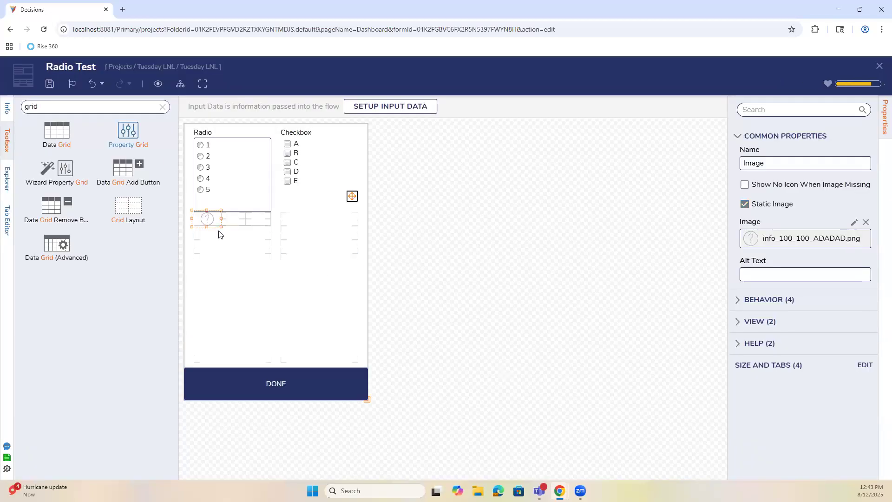
# Set the icon's help message to 'Please select a Radio Button'.
pyautogui.click(733, 344)
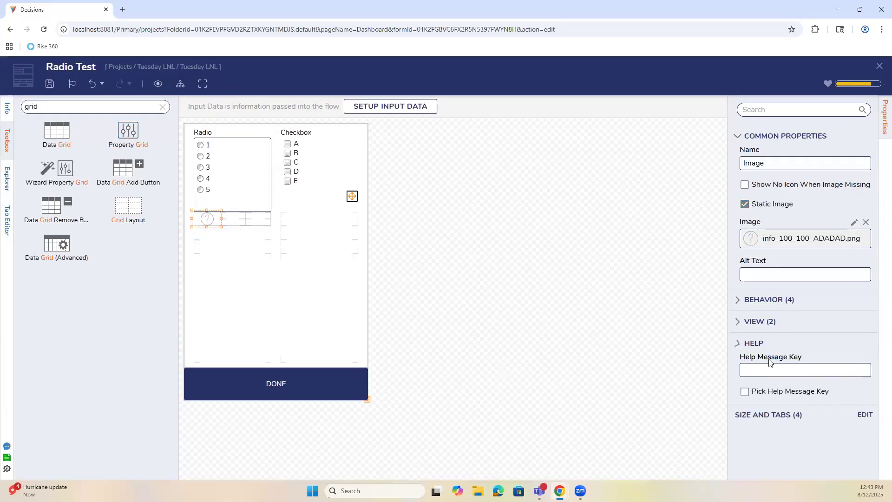
pyautogui.click(792, 370)
pyautogui.write('Please select a Radio Button')
pyautogui.click(581, 342)
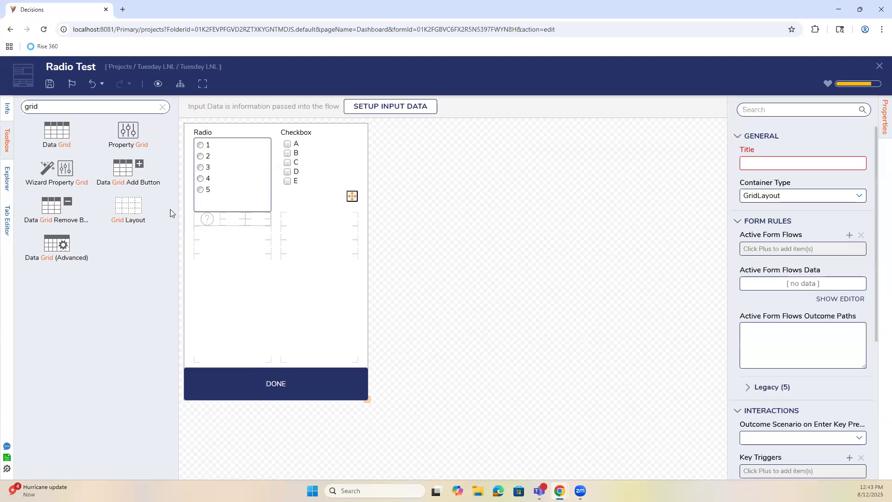
# Save Radio Test, close the designer, and view it with the info icon on Main Dashboard.
pyautogui.click(50, 83)
pyautogui.click(553, 313)
pyautogui.click(877, 66)
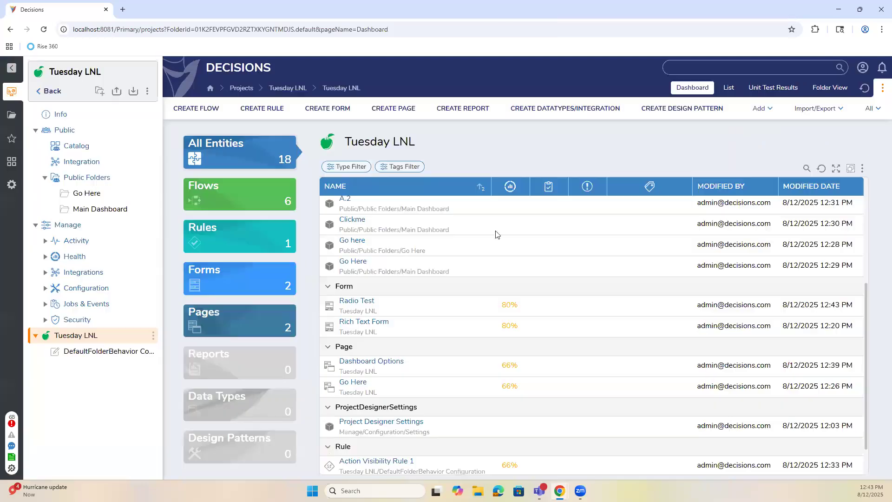
pyautogui.click(95, 210)
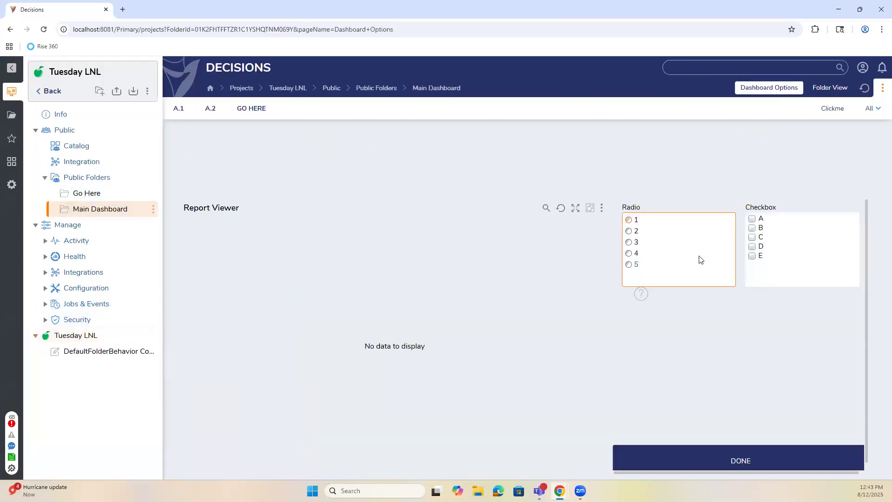
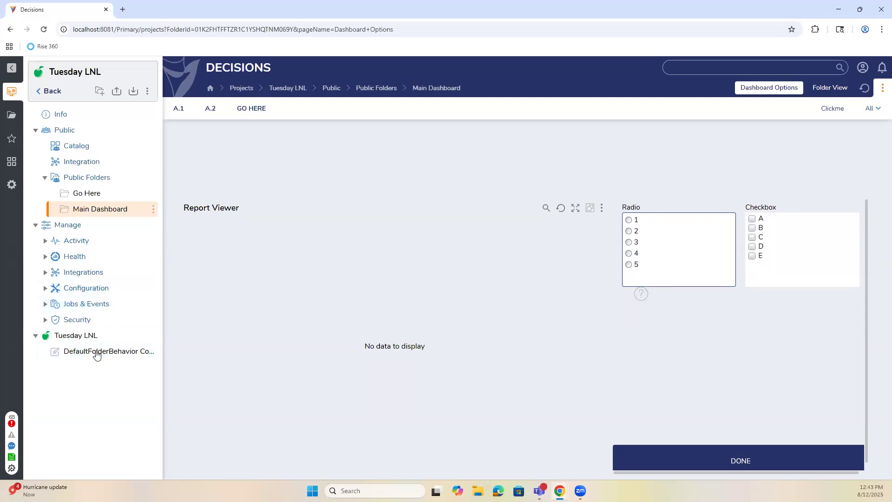
# Go to the Tuesday LNL project and open its Radio Test form in the designer.
pyautogui.click(81, 349)
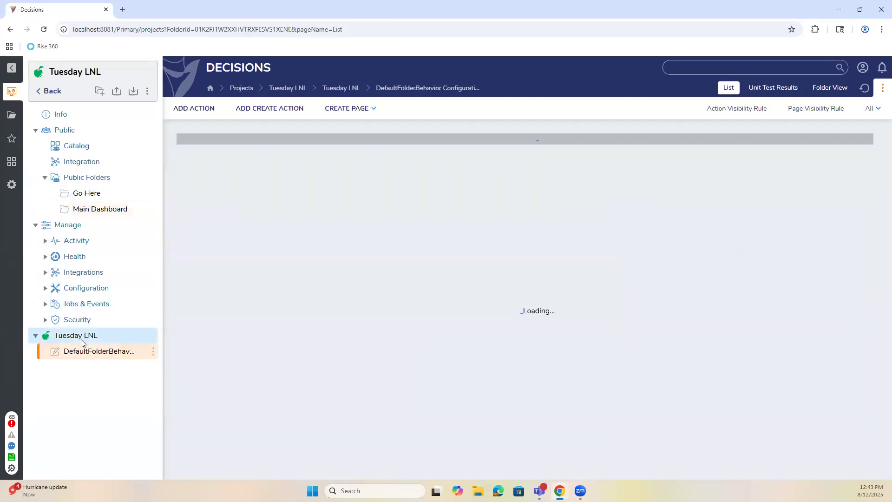
pyautogui.click(81, 337)
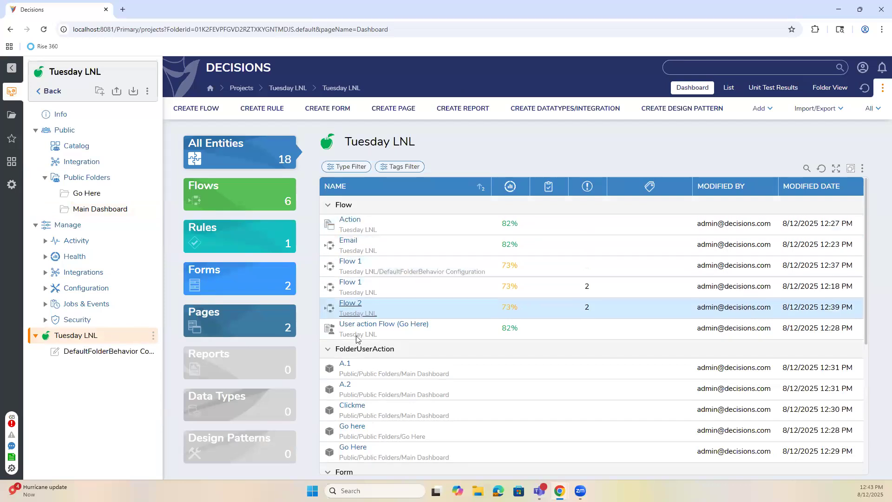
pyautogui.scroll(-3, 349, 289)
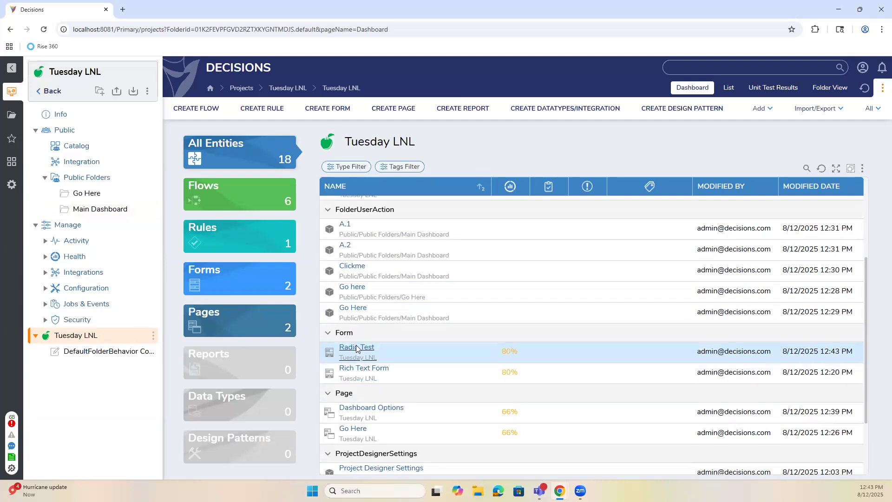
pyautogui.click(357, 349)
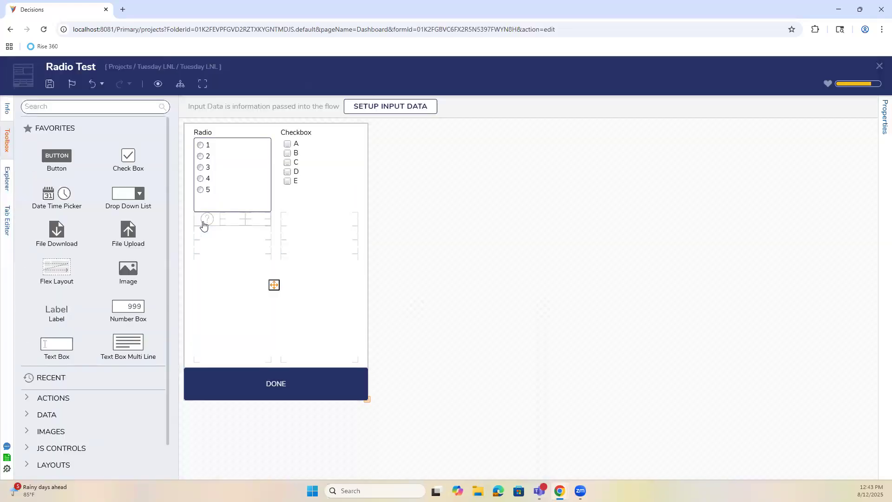
# Inspect the help image's Help, View and Behavior settings and its Pick Image dialog.
pyautogui.click(204, 221)
pyautogui.click(738, 342)
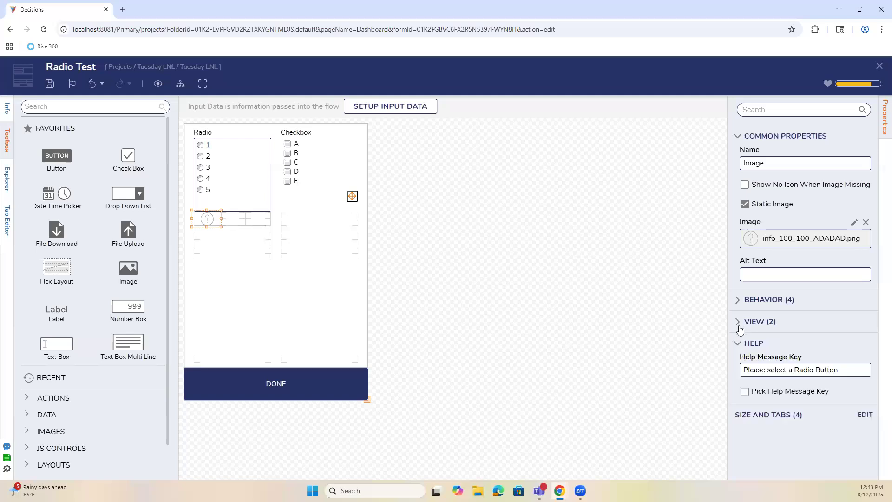
pyautogui.click(739, 323)
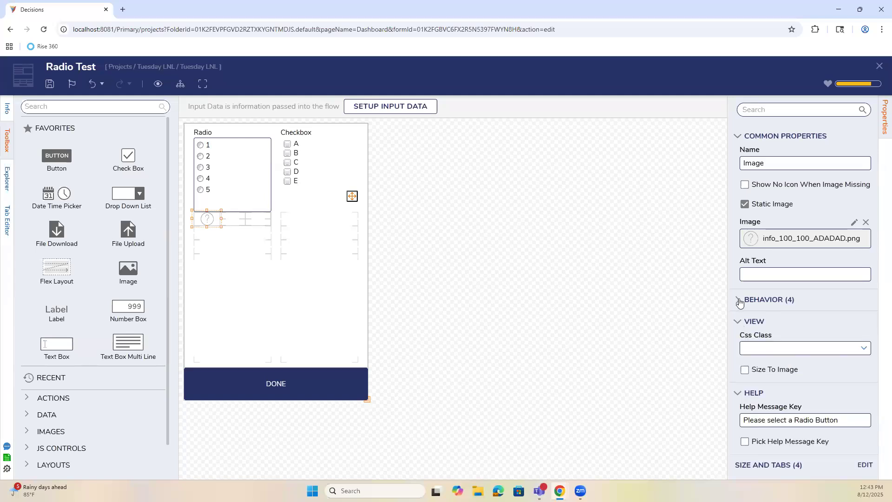
pyautogui.click(740, 302)
pyautogui.scroll(-2, 740, 302)
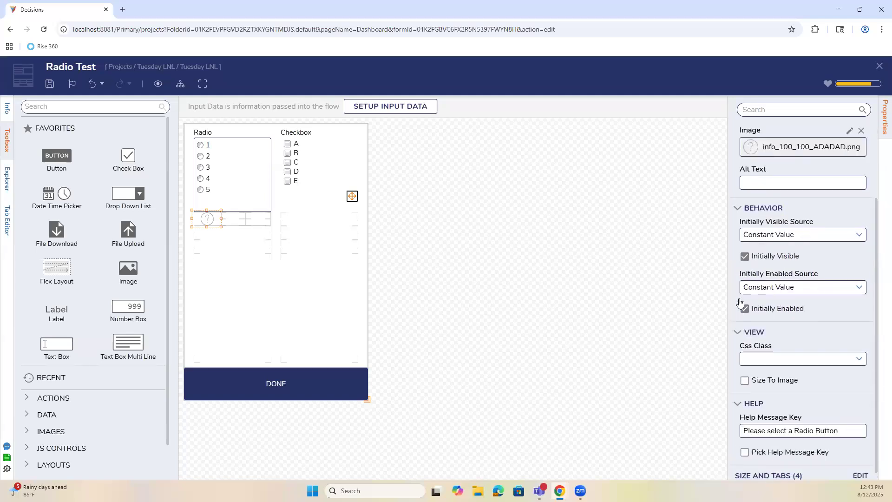
pyautogui.scroll(2, 838, 212)
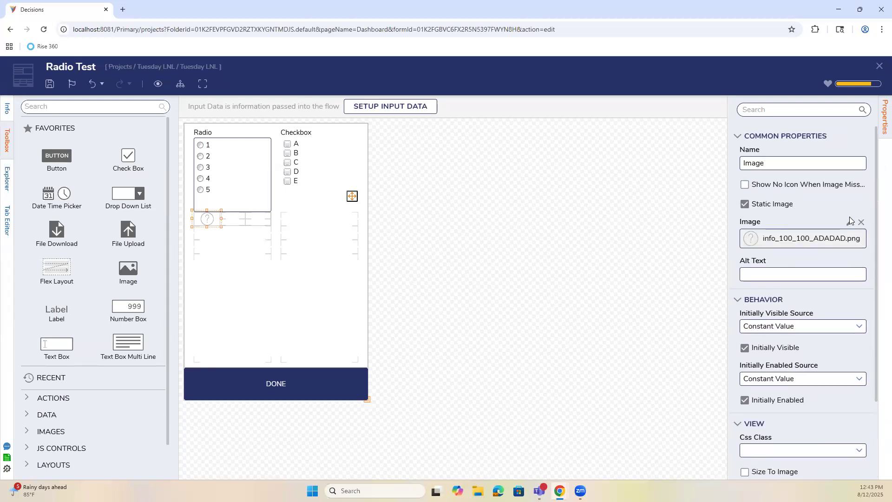
pyautogui.click(850, 222)
pyautogui.click(617, 123)
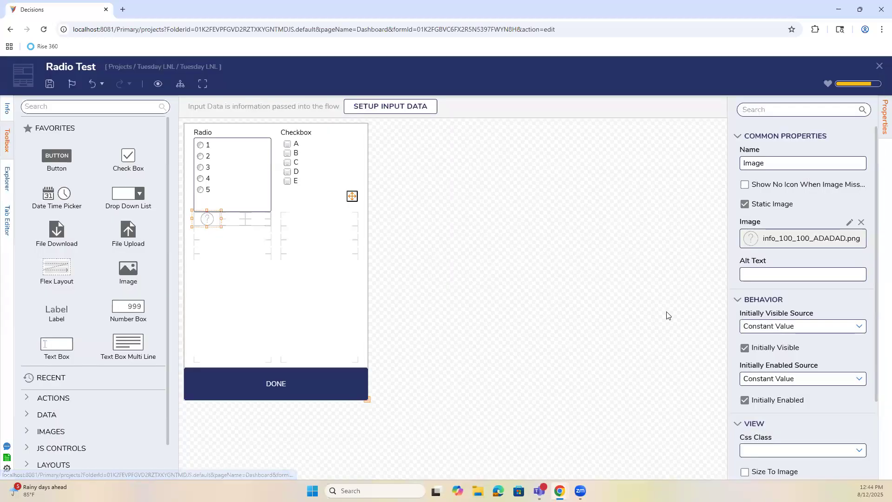
# Close the Radio Test designer, returning to the Tuesday LNL dashboard.
pyautogui.scroll(-3, 832, 435)
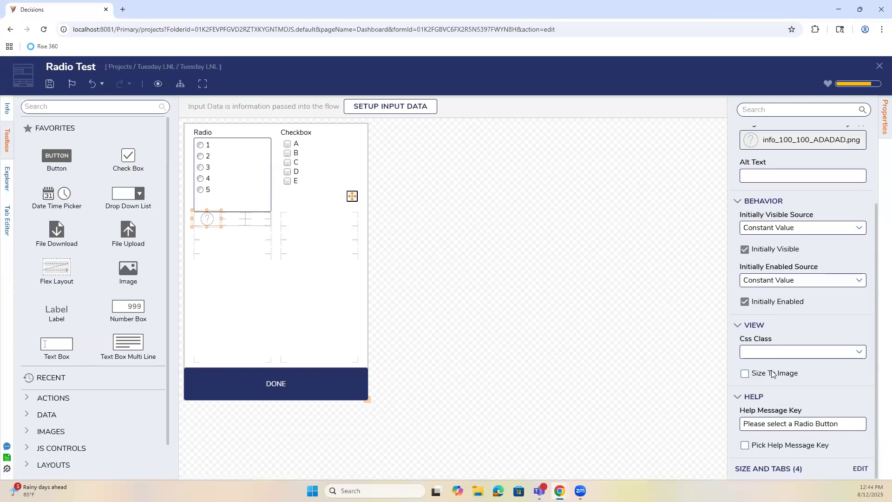
pyautogui.click(209, 218)
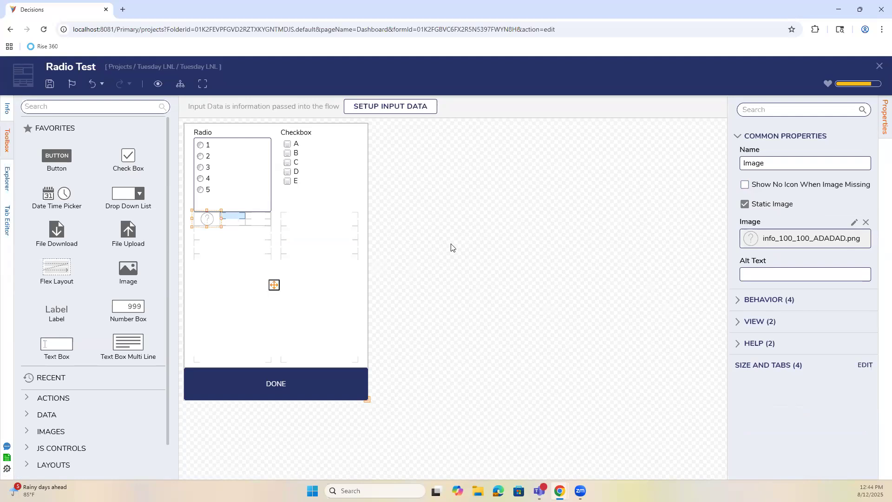
pyautogui.click(486, 256)
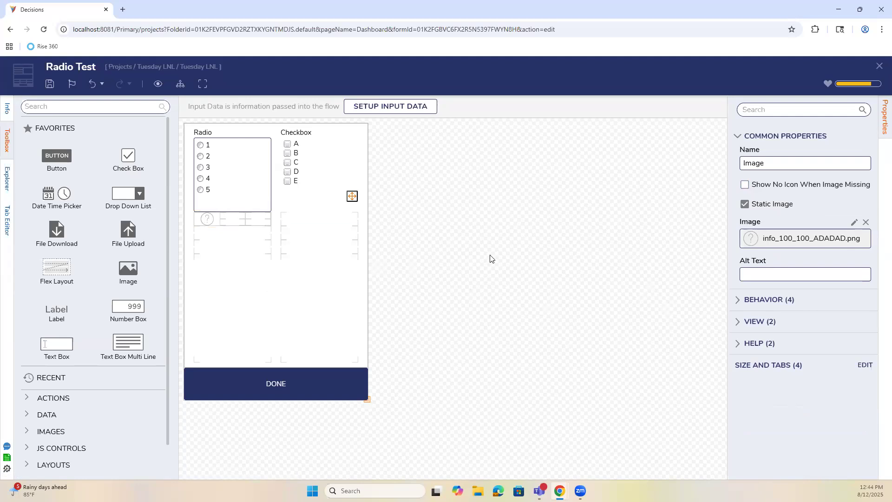
pyautogui.click(879, 66)
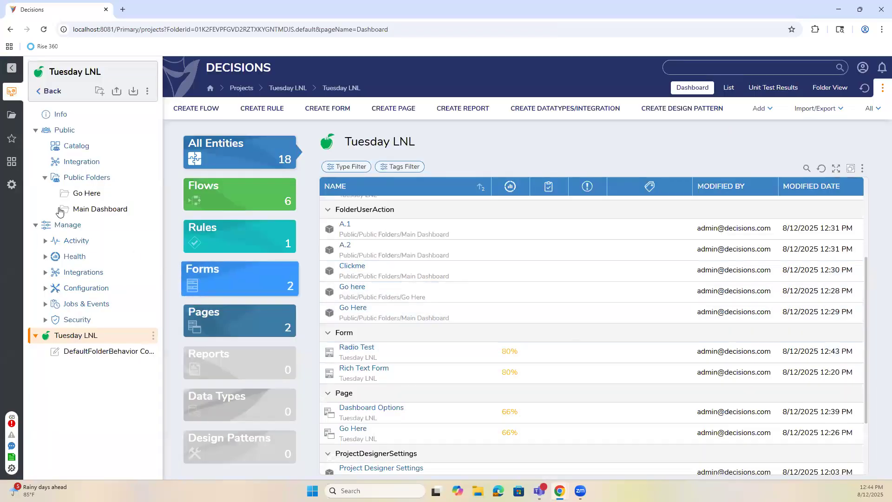
# Create a help key named MyToolTip under System > System Data > Help.
pyautogui.click(11, 185)
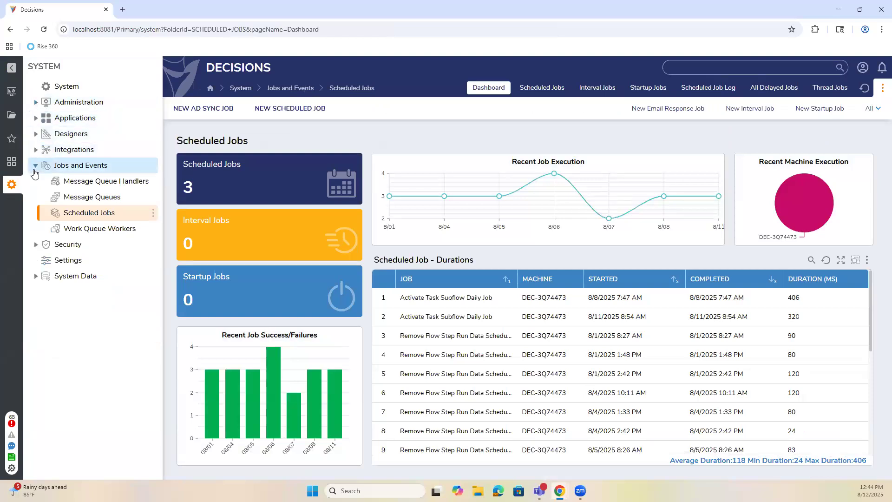
pyautogui.click(76, 256)
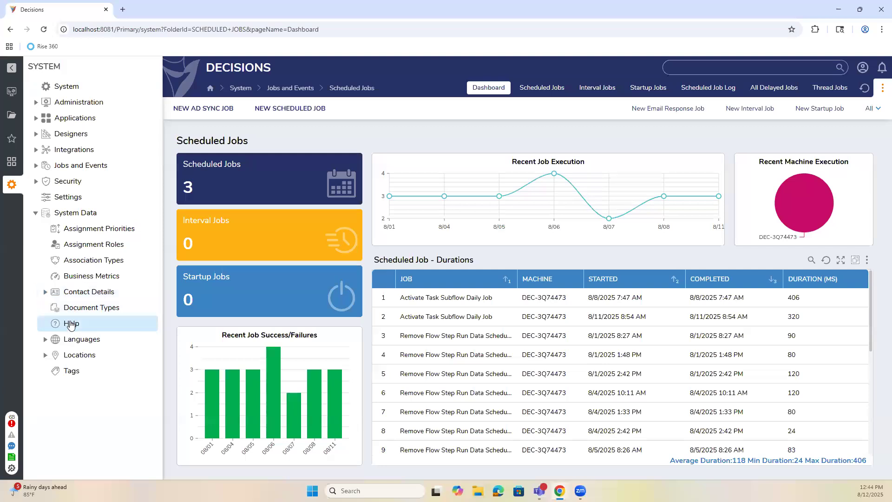
pyautogui.click(77, 324)
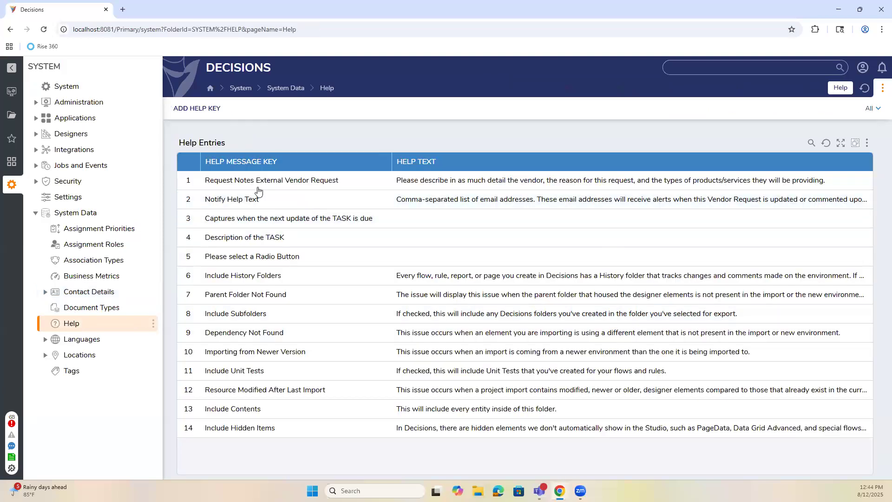
pyautogui.click(197, 108)
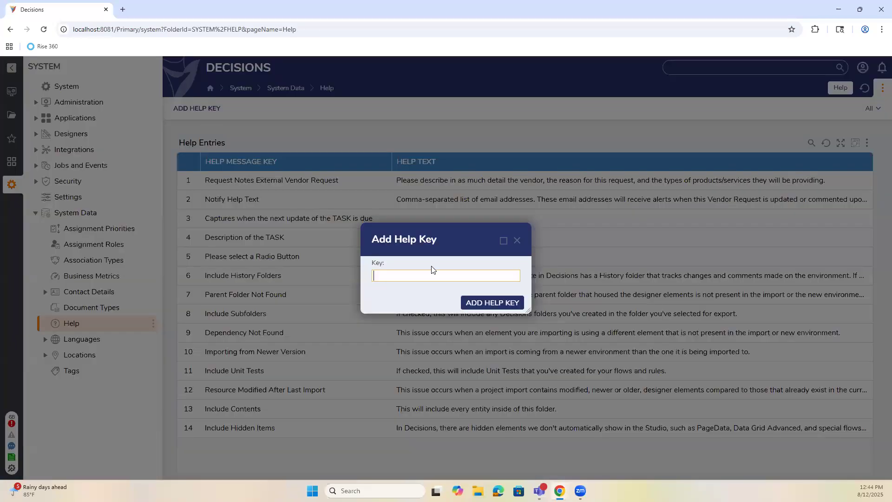
pyautogui.click(428, 279)
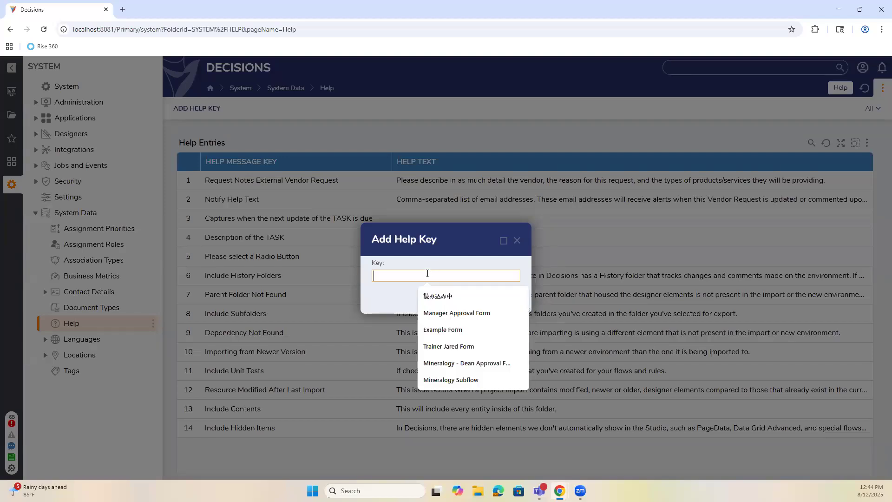
pyautogui.write('MyToolTip')
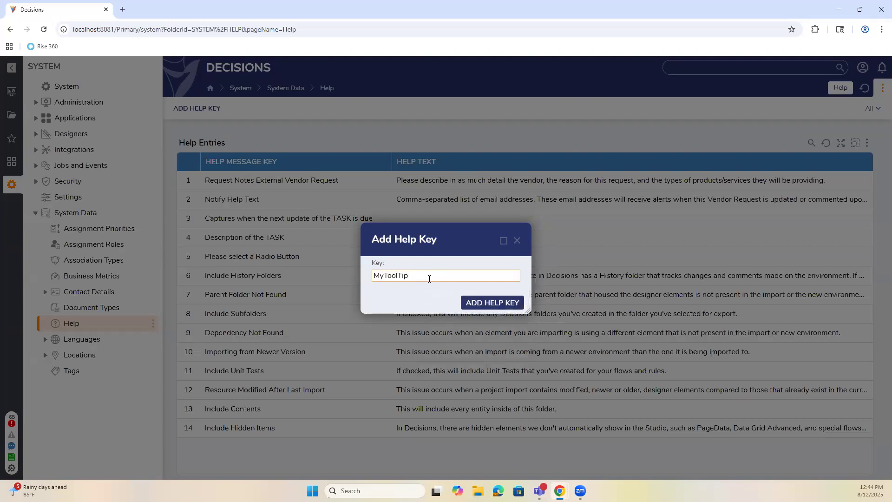
pyautogui.doubleClick(429, 279)
pyautogui.click(509, 307)
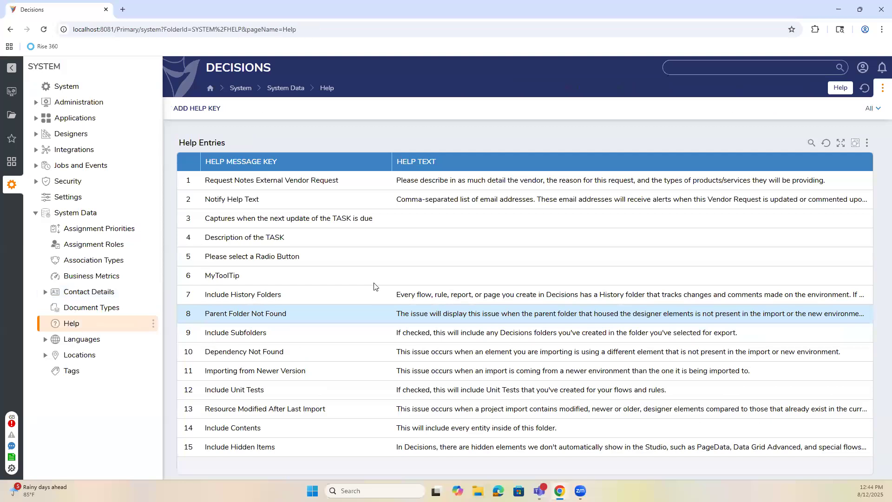
# Set MyToolTip's help text to 'Please Click a Radio Button' and save it.
pyautogui.rightClick(247, 278)
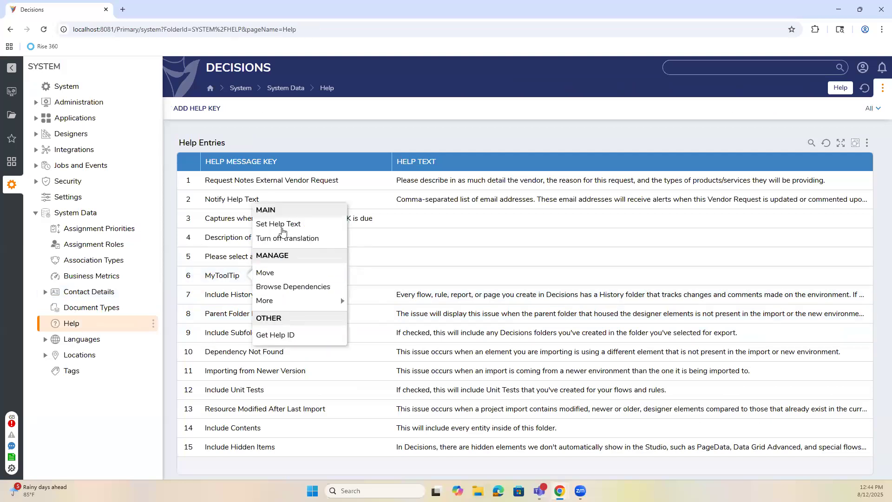
pyautogui.click(290, 225)
pyautogui.click(421, 255)
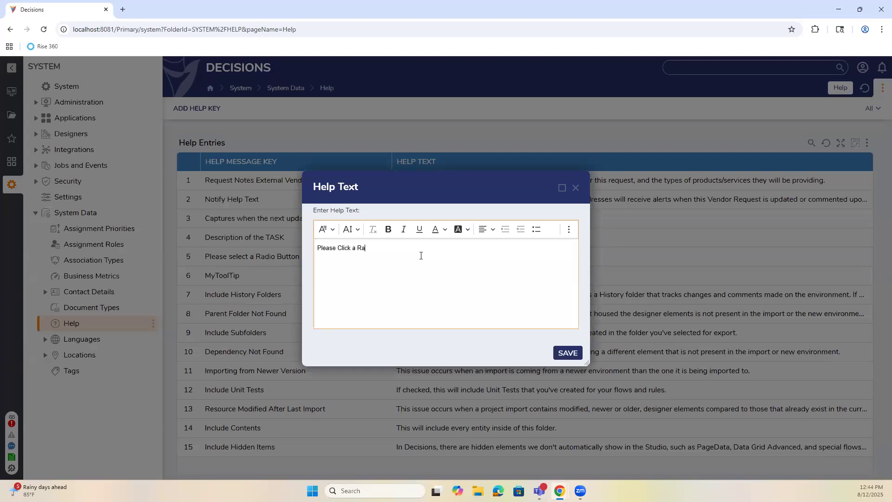
pyautogui.click(576, 353)
# Return to the Tuesday LNL project and reopen the Radio Test form in the designer.
pyautogui.click(12, 91)
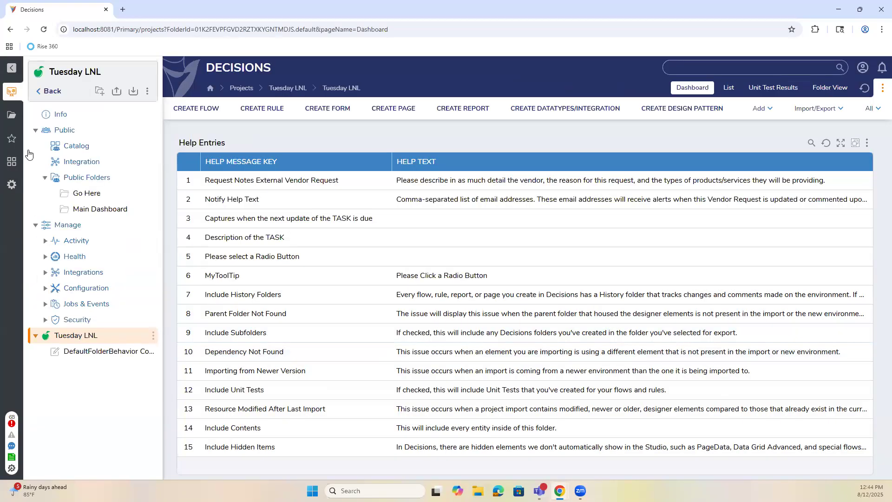
pyautogui.scroll(-1, 376, 316)
pyautogui.scroll(-4, 375, 316)
pyautogui.click(364, 280)
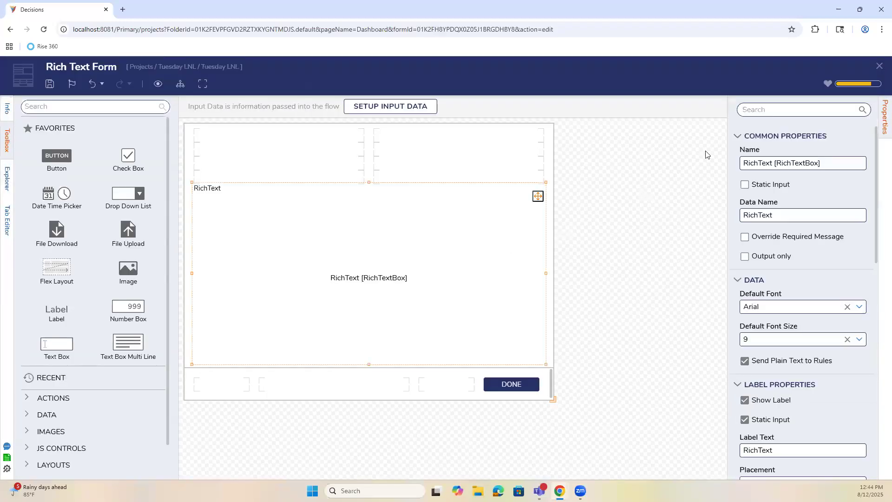
pyautogui.click(879, 66)
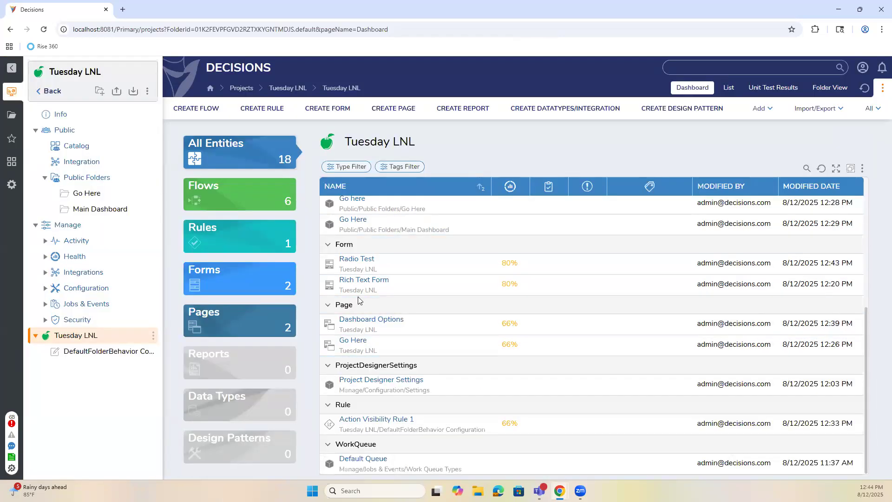
pyautogui.click(357, 259)
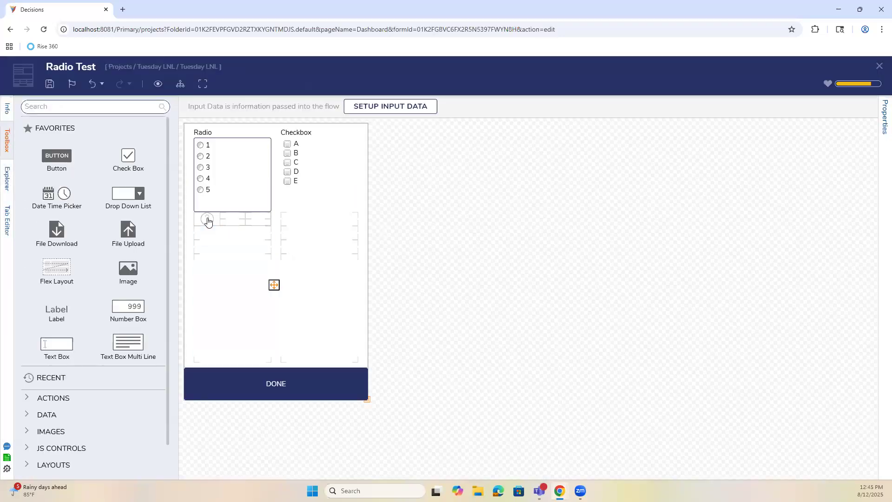
# Set the help image's picked Help Message Key to MyToolTip.
pyautogui.click(207, 219)
pyautogui.click(739, 344)
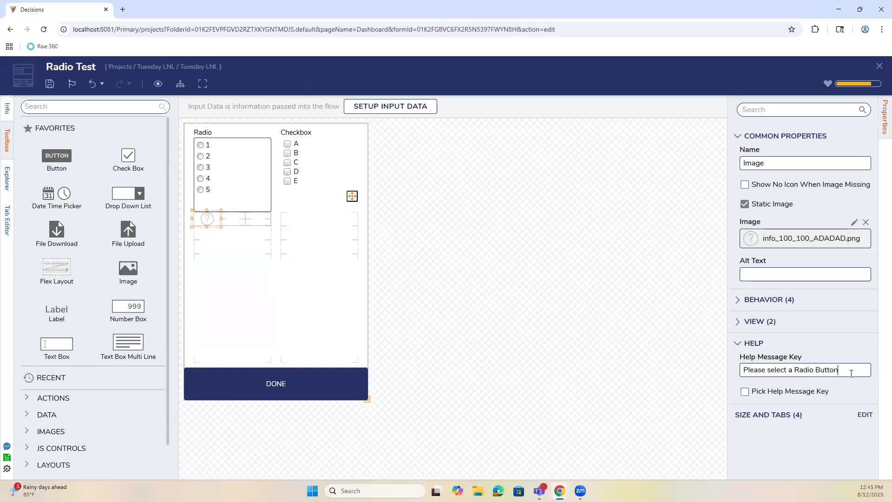
pyautogui.tripleClick(851, 373)
pyautogui.write('MyToolTip')
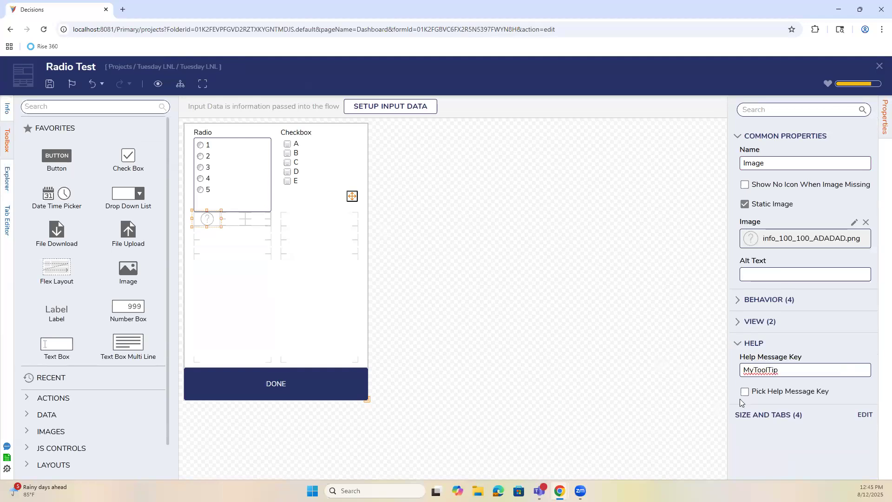
pyautogui.click(754, 394)
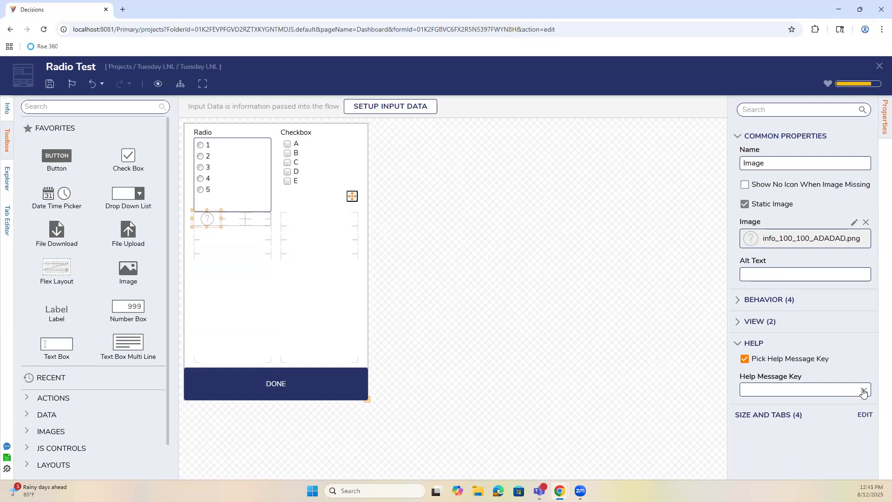
pyautogui.click(864, 390)
pyautogui.click(788, 374)
pyautogui.click(442, 250)
# Save the Radio Test form and close the designer.
pyautogui.hotkey('ctrl', 's')
pyautogui.click(562, 314)
pyautogui.click(879, 66)
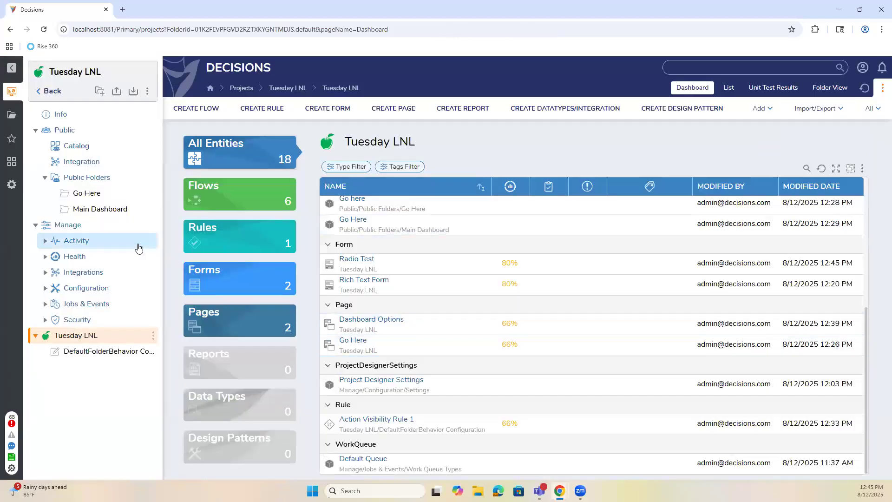
pyautogui.click(84, 208)
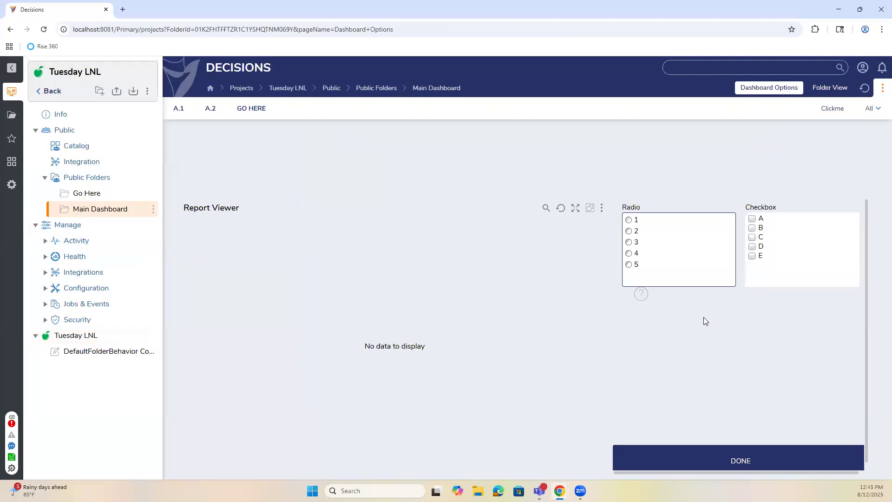
pyautogui.moveTo(642, 296)
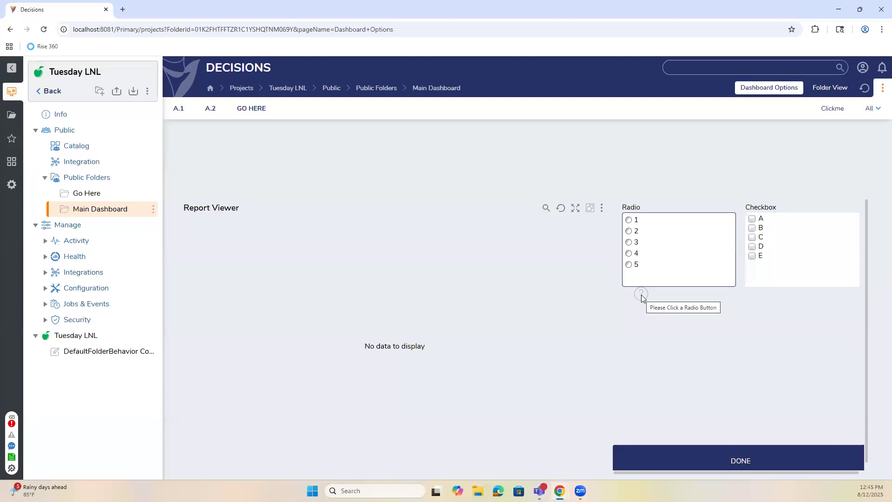
pyautogui.scroll(-1, 677, 366)
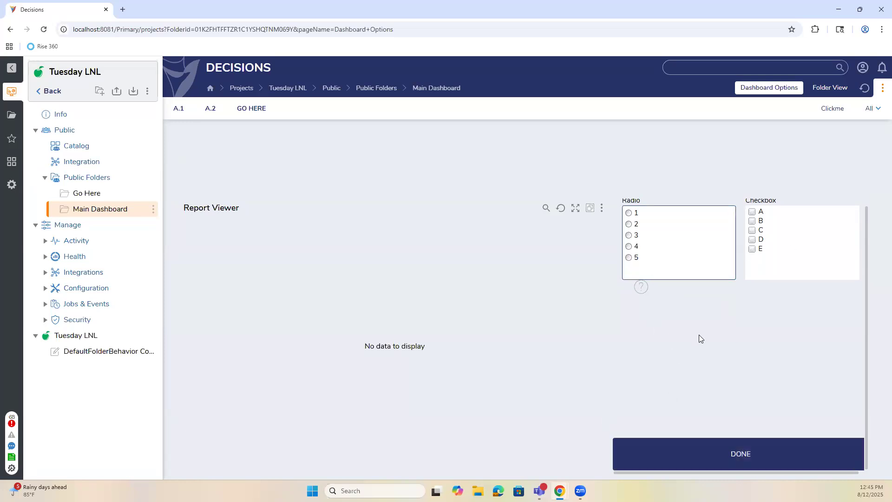
pyautogui.scroll(1, 700, 338)
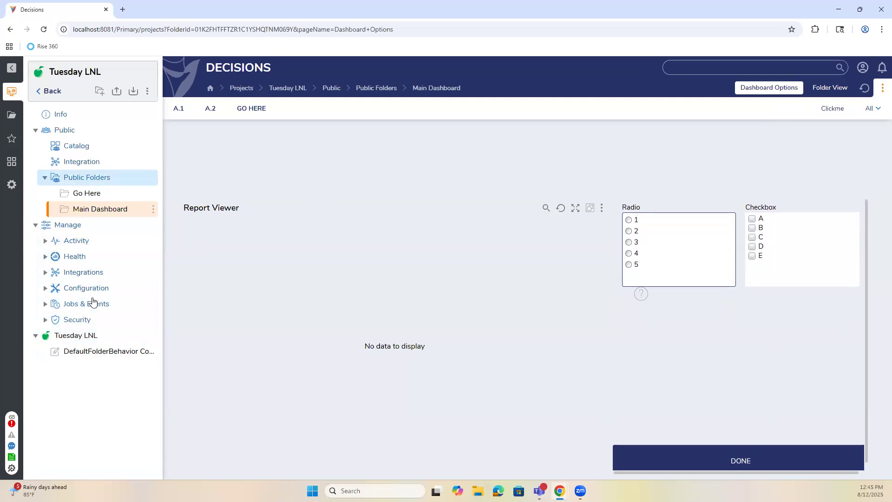
pyautogui.click(57, 335)
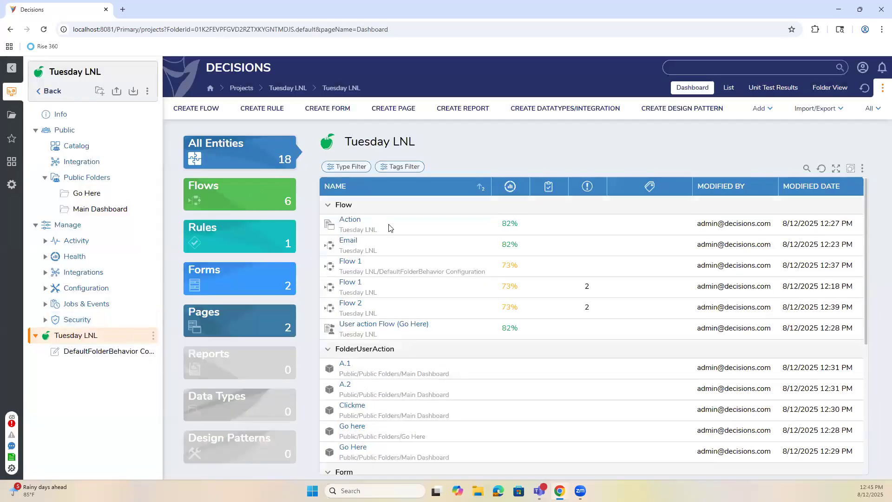
# Open Flow 1, move the Radio Test step aside, and insert a rule step on the connector.
pyautogui.scroll(-1, 361, 244)
pyautogui.click(359, 240)
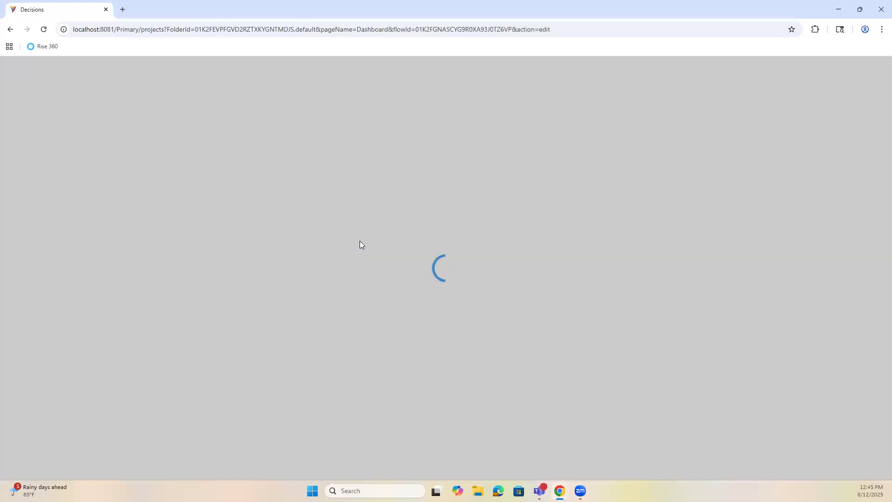
pyautogui.click(338, 237)
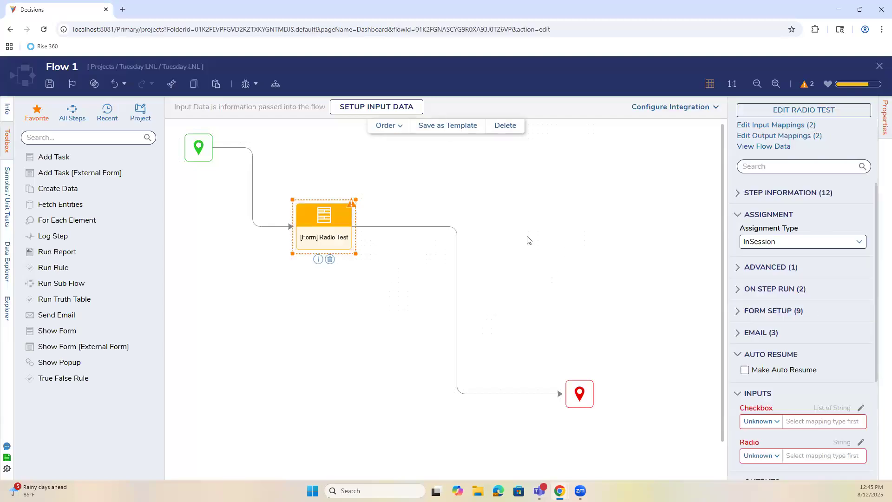
pyautogui.moveTo(345, 235); pyautogui.dragTo(507, 306)
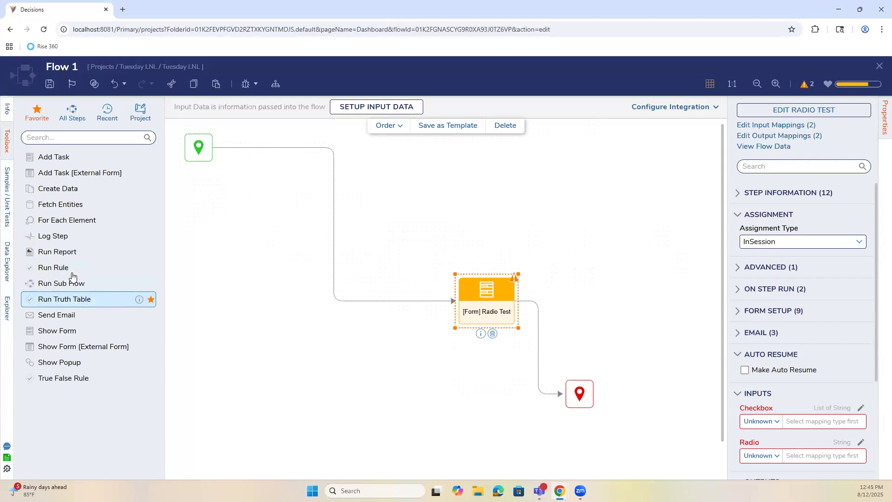
pyautogui.moveTo(76, 268); pyautogui.dragTo(335, 238)
# Create a new Statement Rule named User for the step.
pyautogui.click(807, 113)
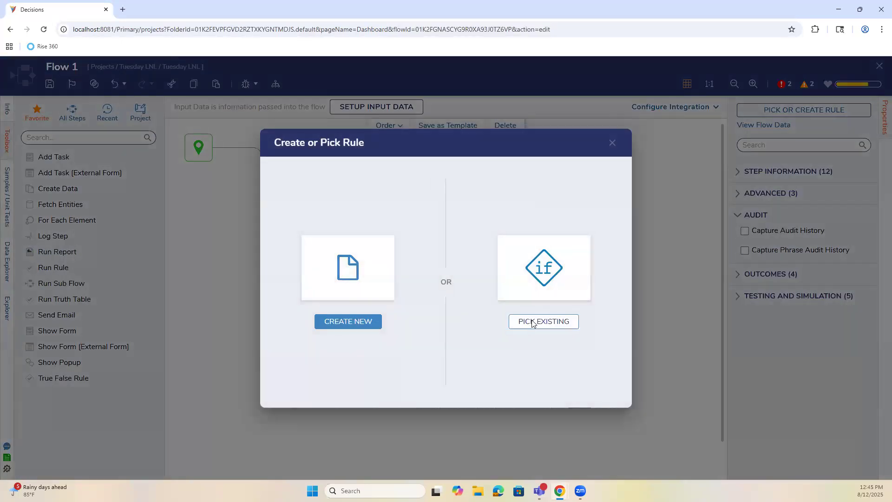
pyautogui.click(543, 318)
pyautogui.click(615, 91)
pyautogui.click(368, 321)
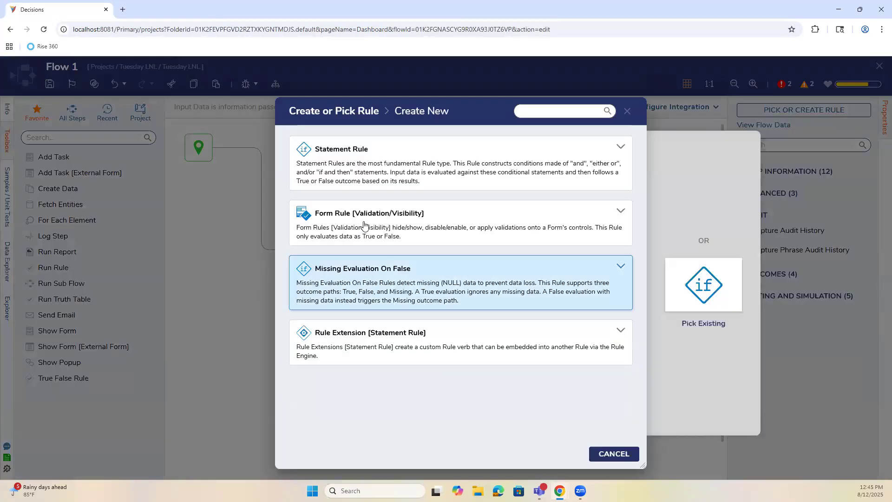
pyautogui.click(367, 177)
pyautogui.write('U')
pyautogui.press('Return')
# Define a 'user' input for the User rule.
pyautogui.click(107, 203)
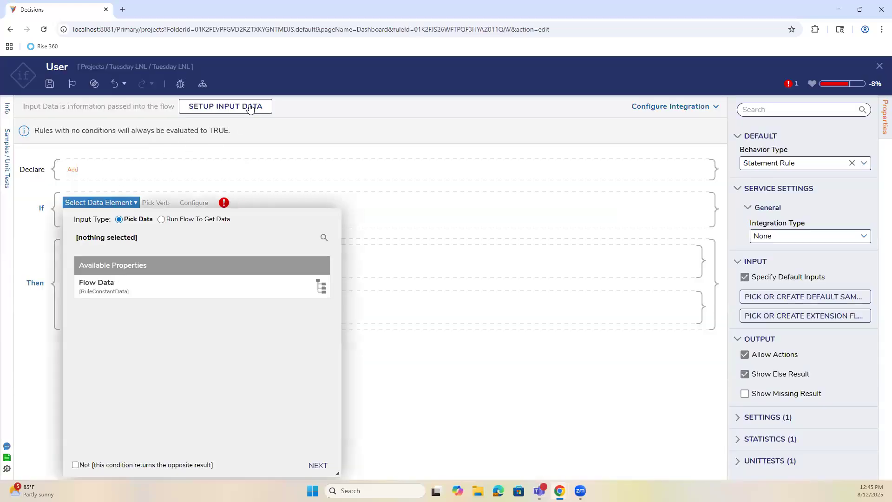
pyautogui.click(249, 108)
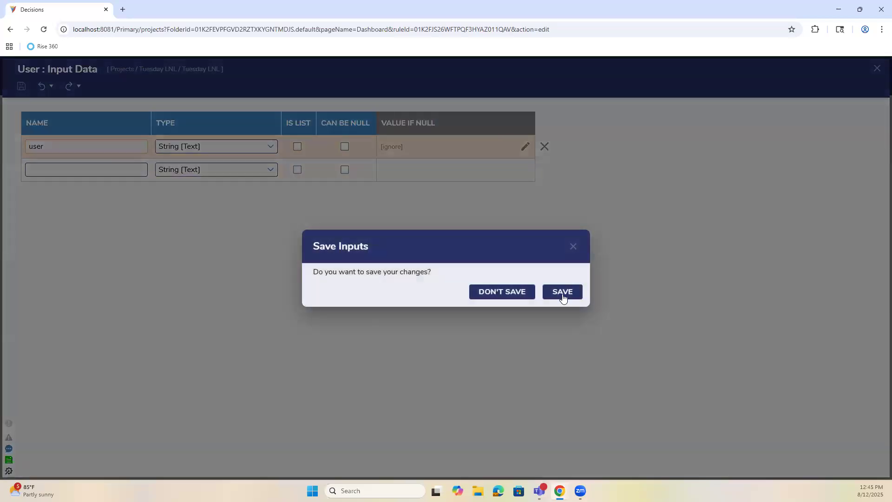
pyautogui.click(563, 291)
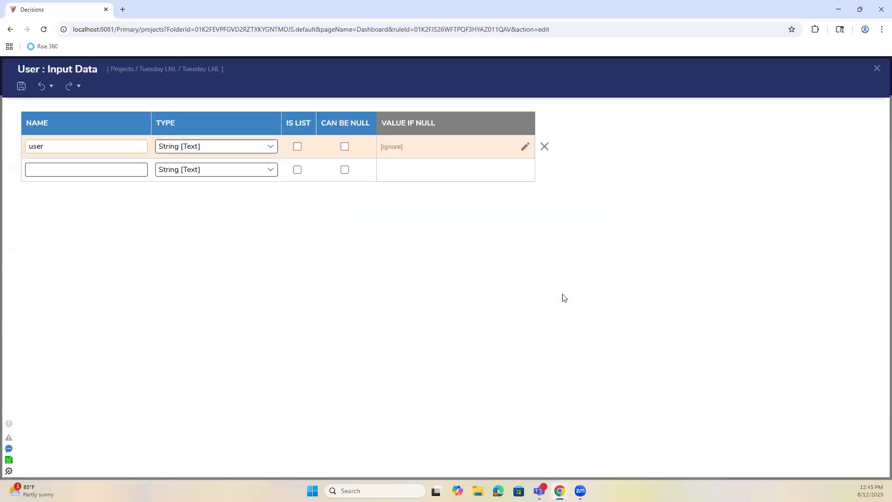
pyautogui.click(876, 70)
pyautogui.click(118, 201)
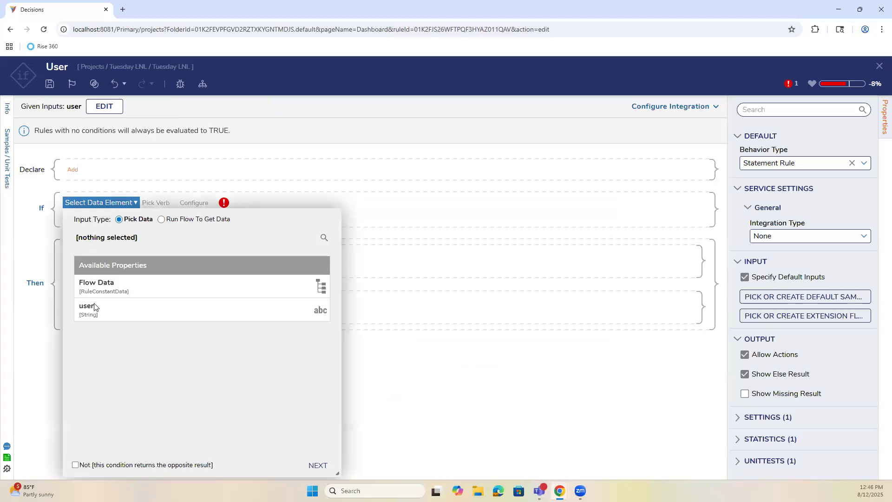
pyautogui.click(279, 309)
pyautogui.click(318, 465)
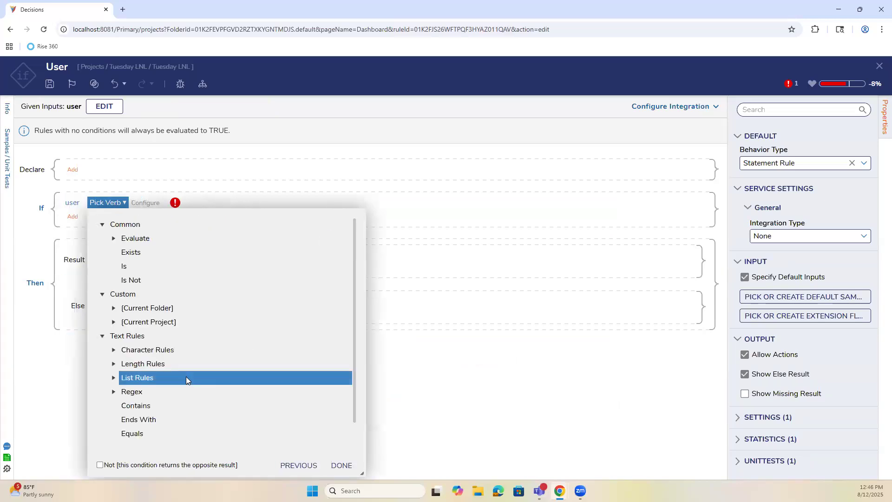
pyautogui.scroll(-1, 185, 376)
pyautogui.click(186, 378)
pyautogui.click(342, 437)
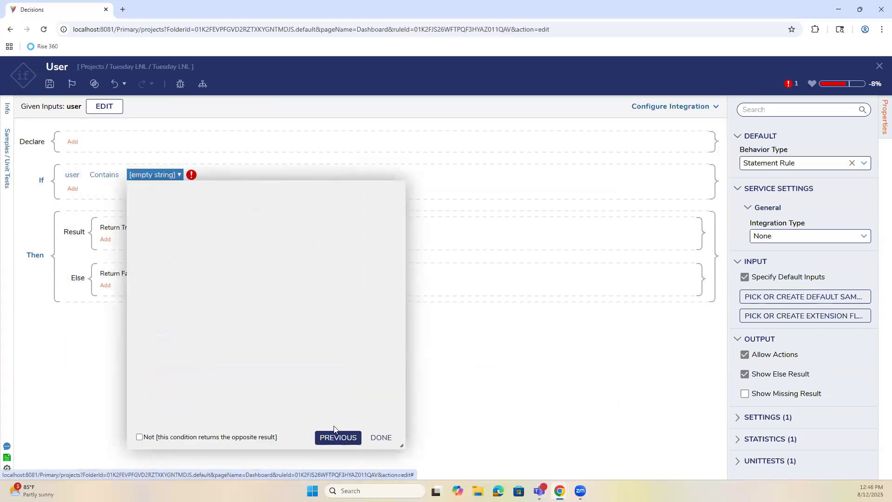
pyautogui.click(213, 299)
pyautogui.write('@deci')
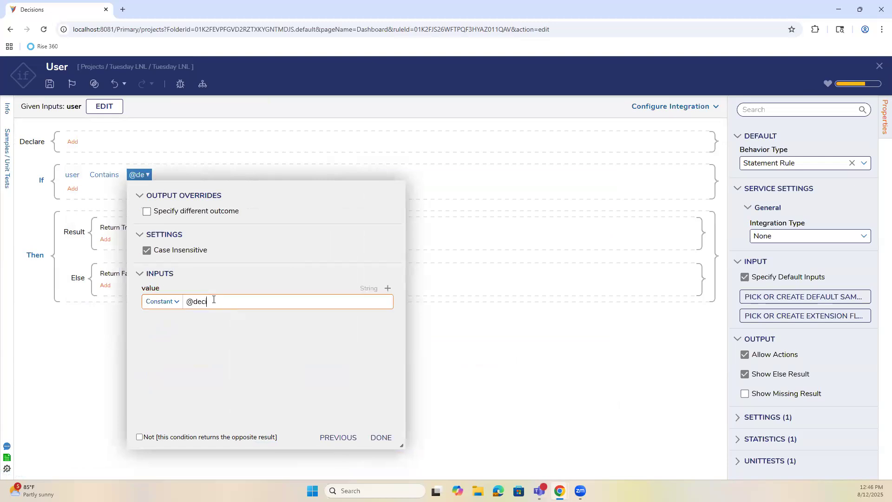
pyautogui.write('sions.com')
pyautogui.click(385, 438)
pyautogui.click(392, 440)
pyautogui.click(50, 84)
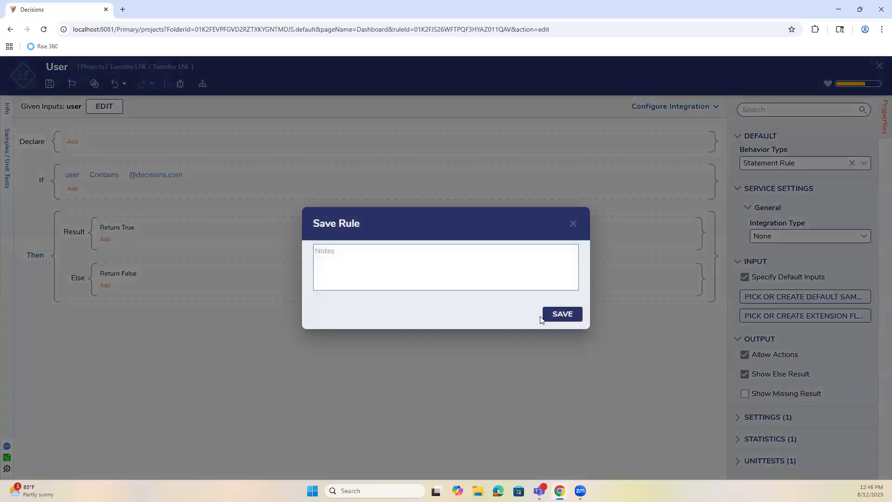
pyautogui.click(571, 314)
# Route False to Radio Test, and True through a new Rich Text Form step to End.
pyautogui.click(879, 66)
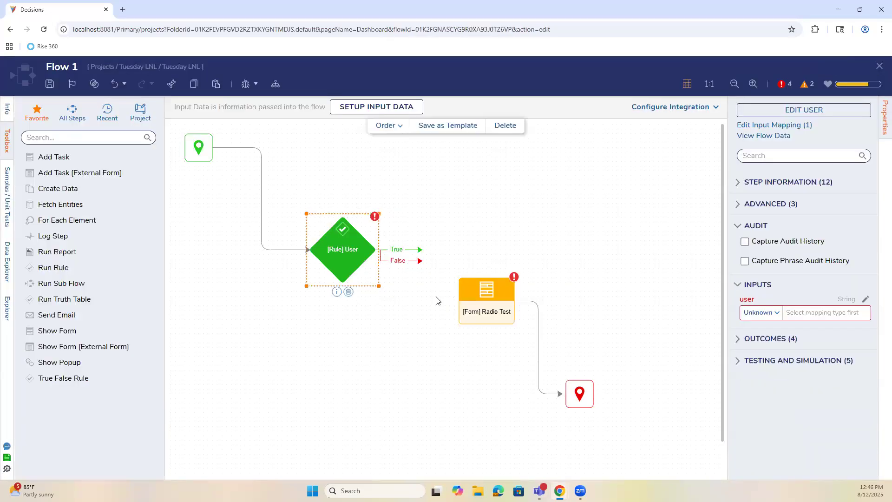
pyautogui.moveTo(419, 252); pyautogui.dragTo(483, 253)
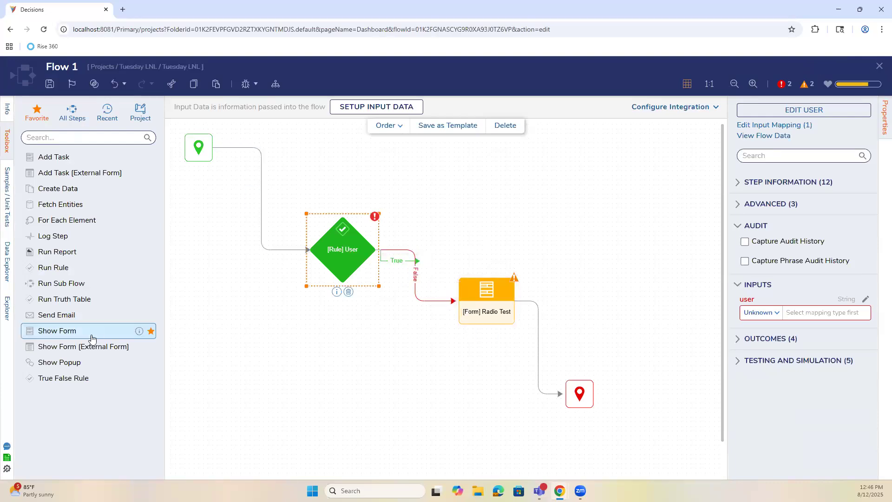
pyautogui.moveTo(82, 336); pyautogui.dragTo(480, 233)
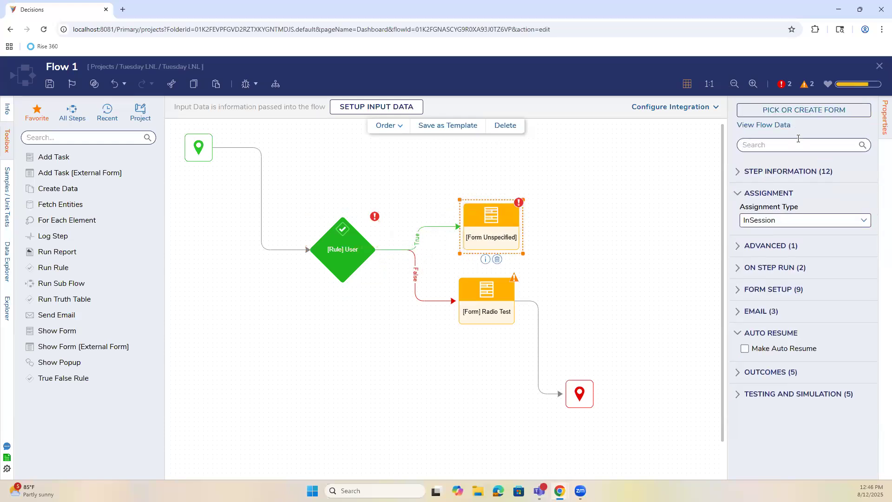
pyautogui.click(803, 110)
pyautogui.click(527, 321)
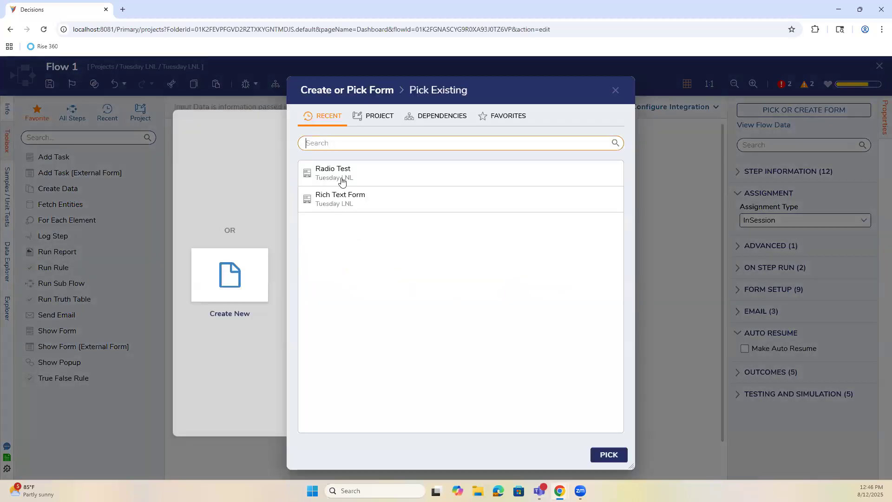
pyautogui.click(352, 205)
pyautogui.click(618, 453)
pyautogui.moveTo(563, 227); pyautogui.dragTo(580, 384)
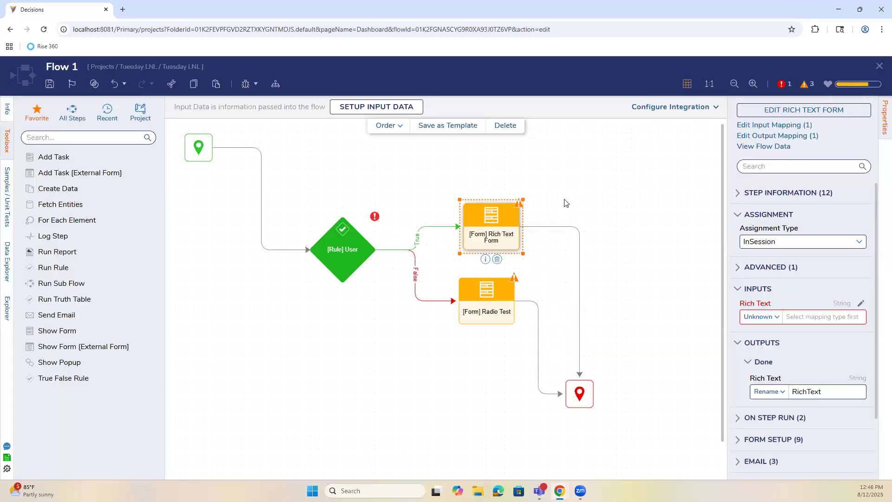
pyautogui.click(794, 110)
# Set the Rich Text Form's Designer Width to 400, save it, and close the designer.
pyautogui.click(881, 124)
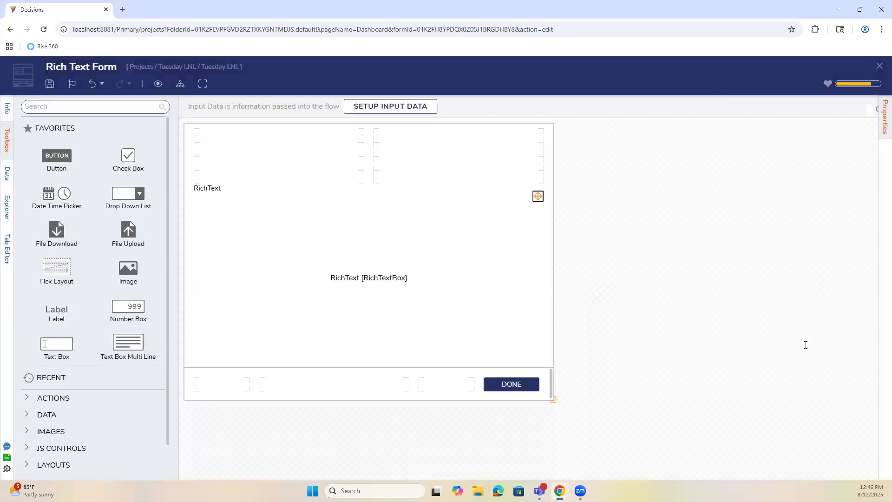
pyautogui.moveTo(724, 400); pyautogui.dragTo(718, 400)
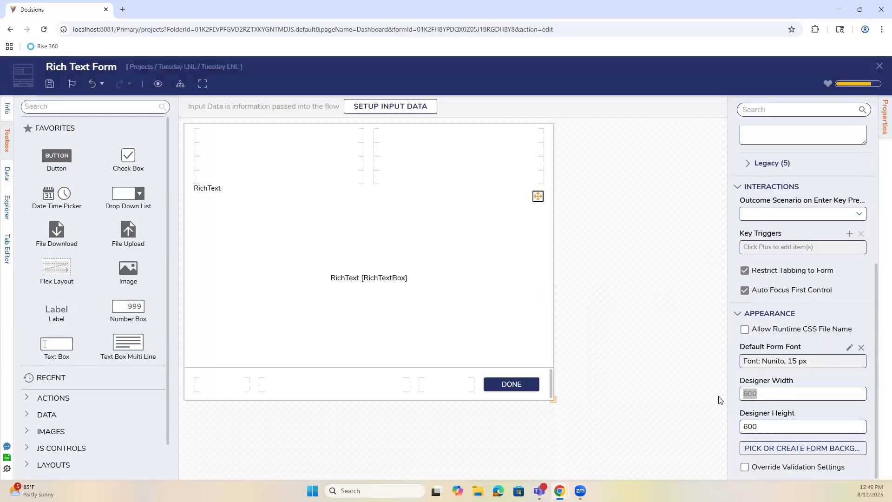
pyautogui.write('400')
pyautogui.press('Return')
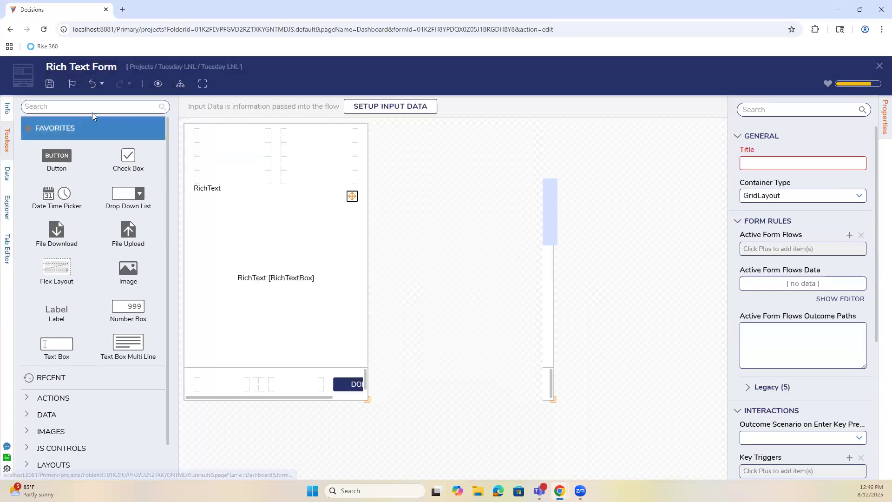
pyautogui.click(50, 85)
pyautogui.click(563, 313)
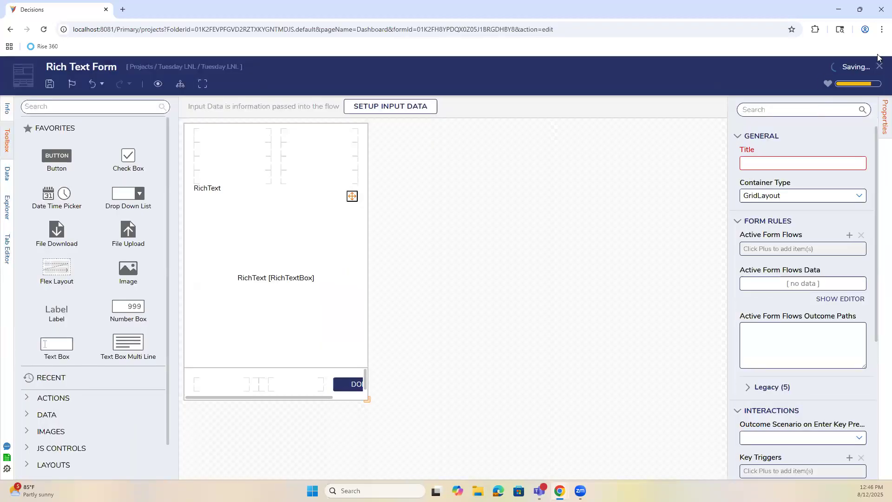
pyautogui.click(878, 68)
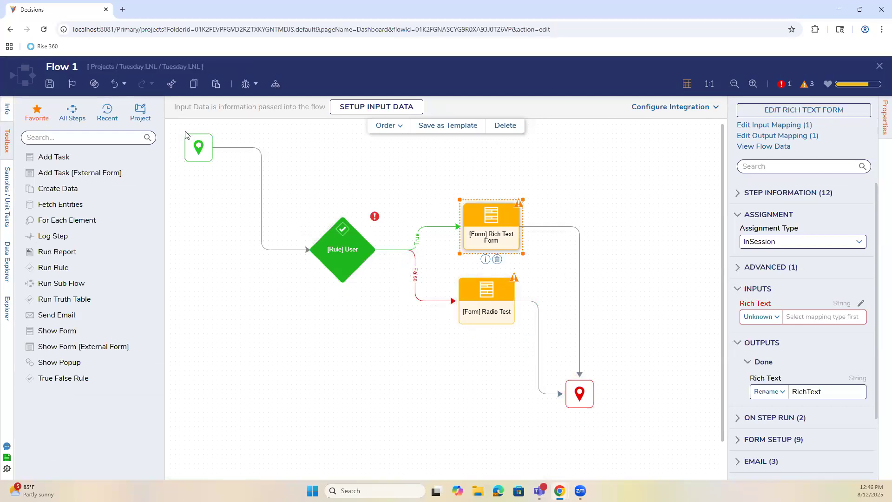
# Map the User rule's user input to Flow Data > InitiatingUserEmail.
pyautogui.click(49, 85)
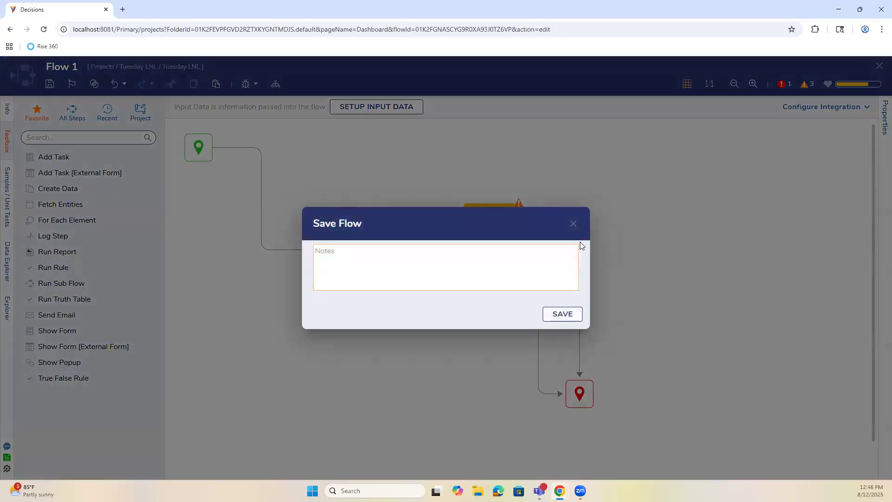
pyautogui.click(573, 225)
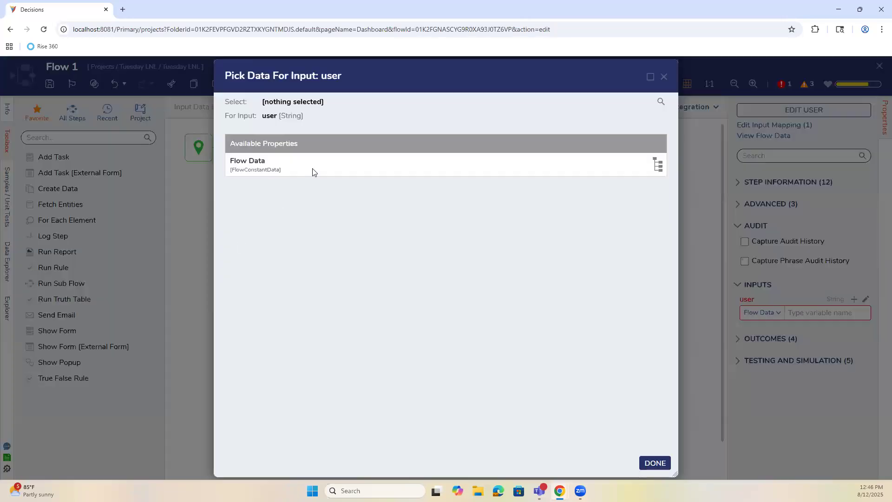
pyautogui.click(312, 172)
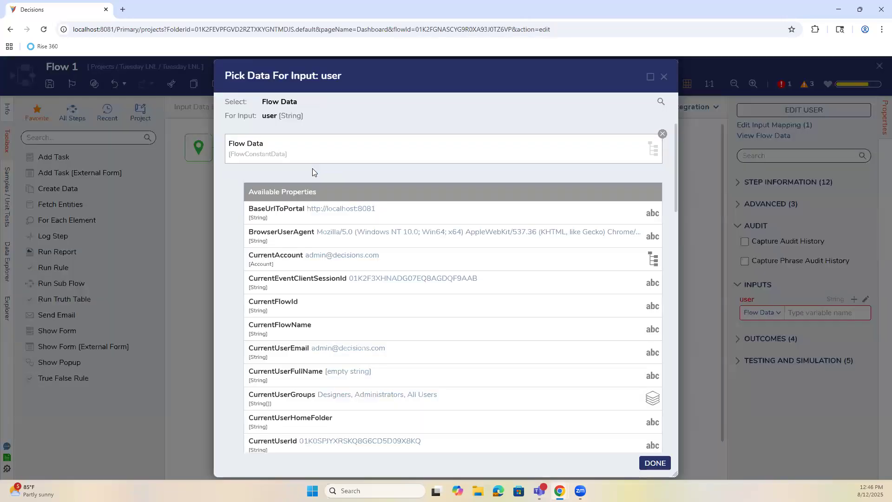
pyautogui.scroll(-2, 331, 267)
pyautogui.scroll(-5, 295, 267)
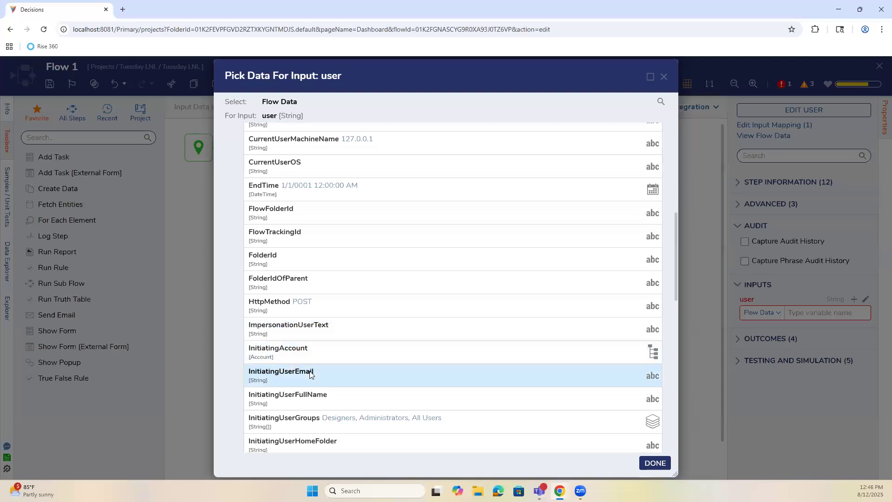
pyautogui.click(311, 372)
pyautogui.click(654, 463)
# Save Flow 1 and close the flow designer.
pyautogui.click(50, 84)
pyautogui.click(565, 313)
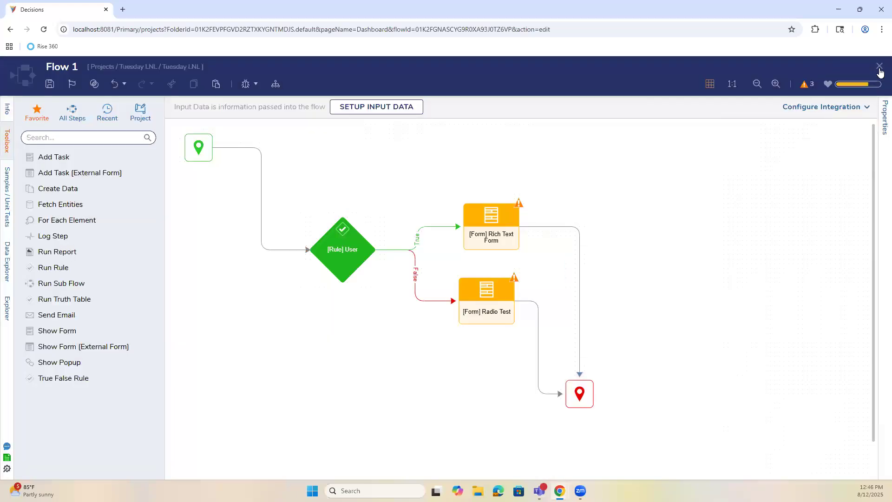
pyautogui.click(878, 66)
pyautogui.click(862, 68)
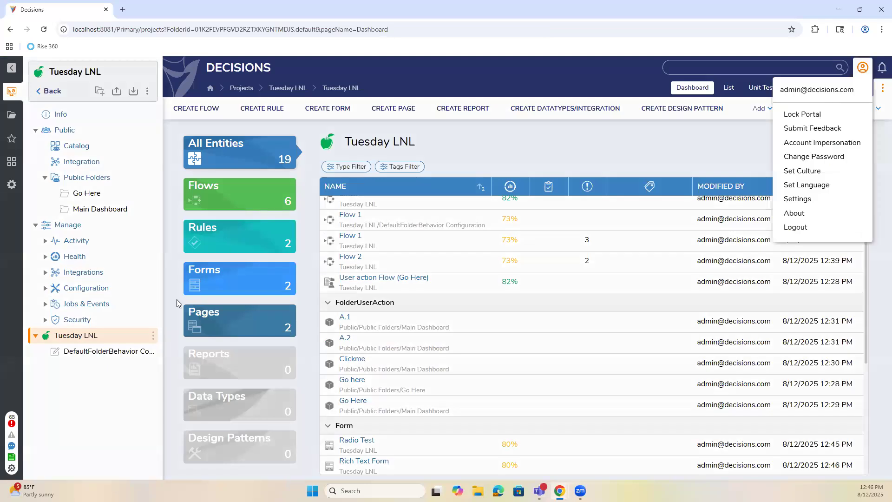
# Open Main Dashboard's Dashboard Options page and check the Flow Run Part's current Flow 2.
pyautogui.click(106, 210)
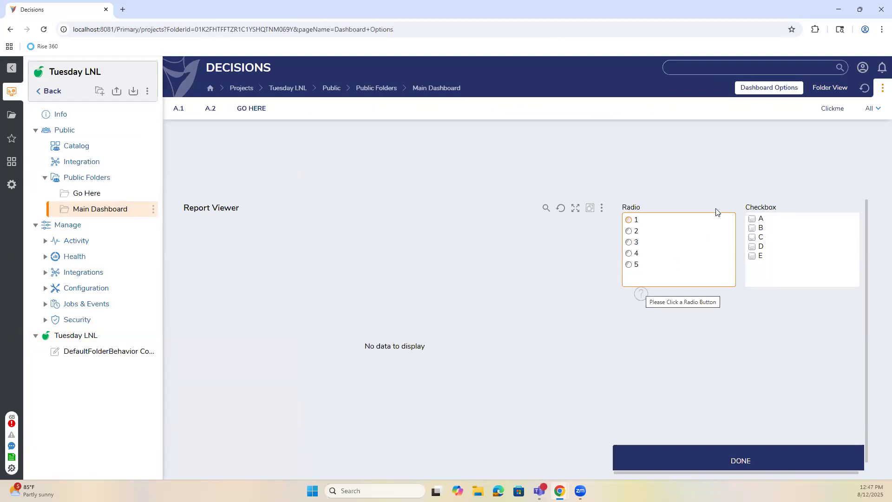
pyautogui.click(873, 109)
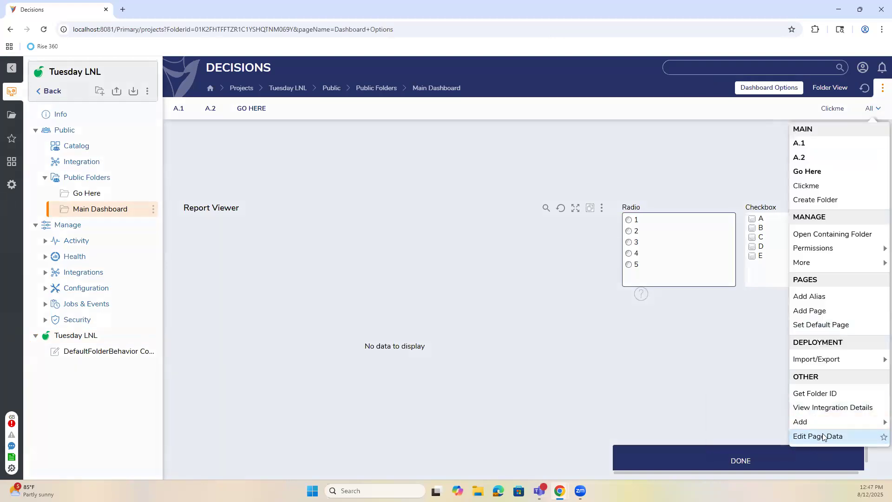
pyautogui.click(811, 436)
pyautogui.click(396, 200)
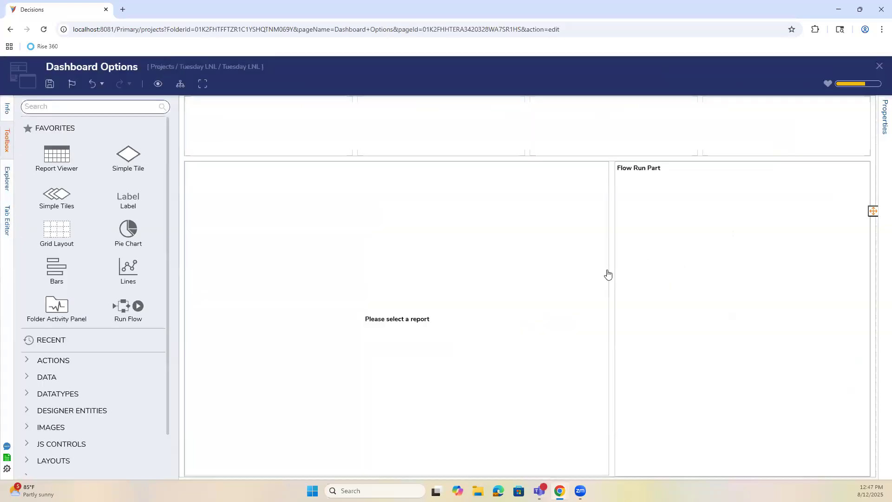
pyautogui.click(681, 239)
pyautogui.click(797, 253)
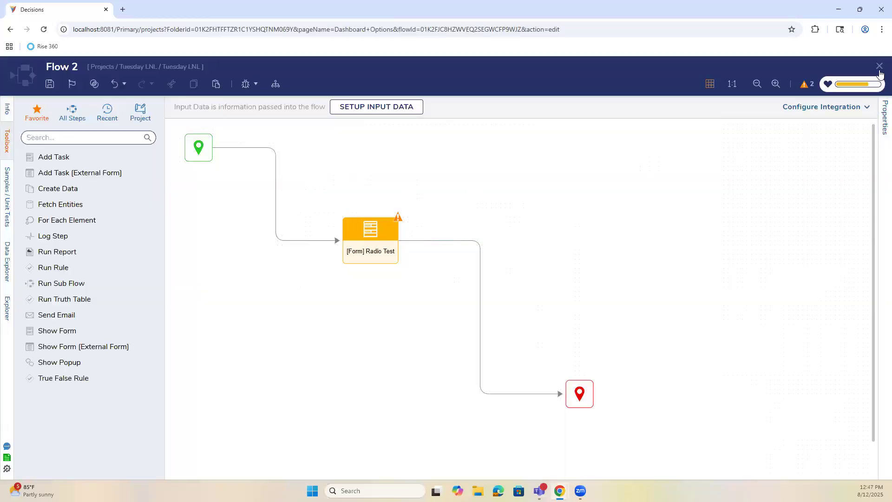
pyautogui.click(878, 66)
# Replace Flow 2 with Tuesday LNL's Flow 1 in the Flow Run Part and save the page.
pyautogui.click(865, 272)
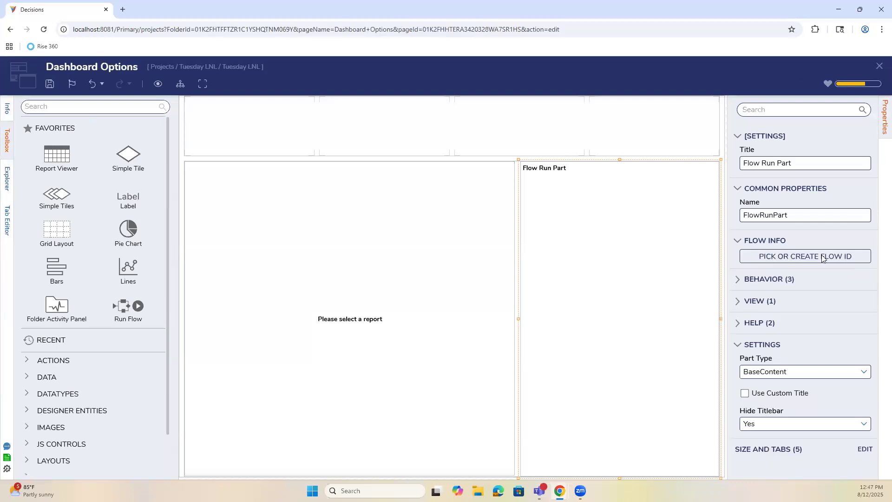
pyautogui.click(822, 257)
pyautogui.click(543, 321)
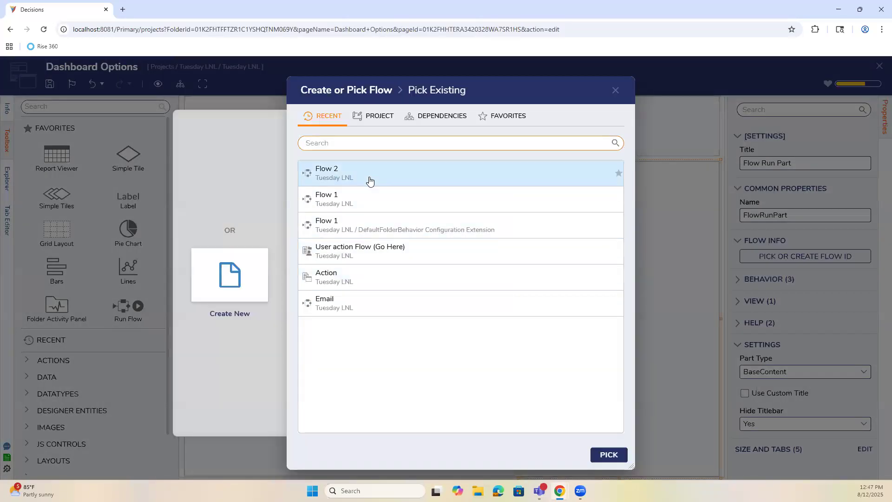
pyautogui.click(370, 200)
pyautogui.click(606, 454)
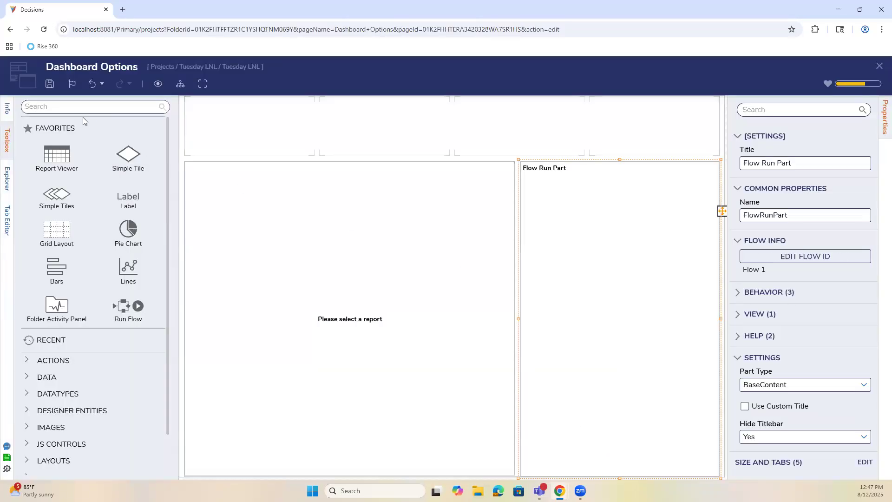
pyautogui.click(50, 83)
pyautogui.click(568, 317)
# Refresh Flow 1 in the part, then save and close the page and its page data.
pyautogui.click(780, 258)
pyautogui.click(583, 303)
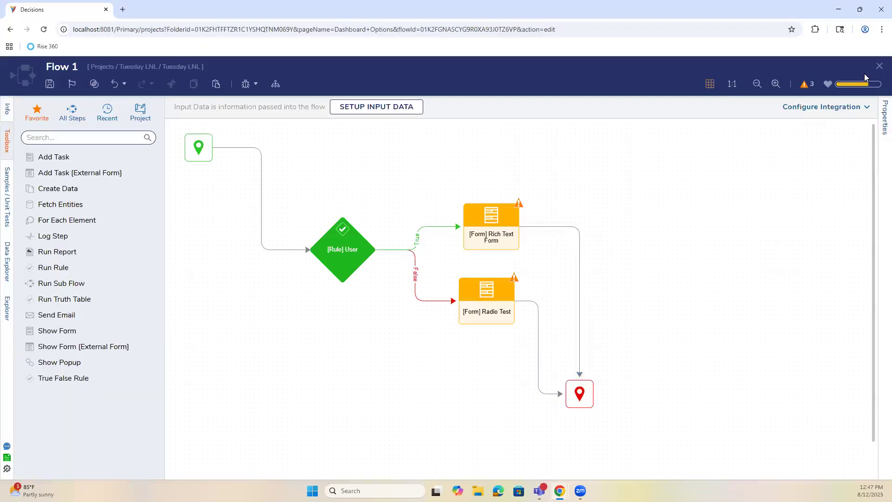
pyautogui.click(879, 66)
pyautogui.click(879, 68)
pyautogui.click(568, 317)
pyautogui.click(584, 304)
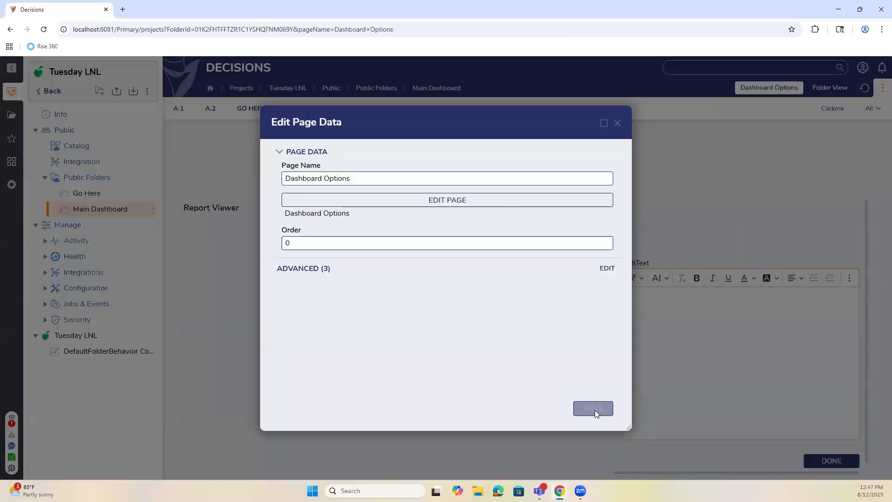
pyautogui.click(594, 409)
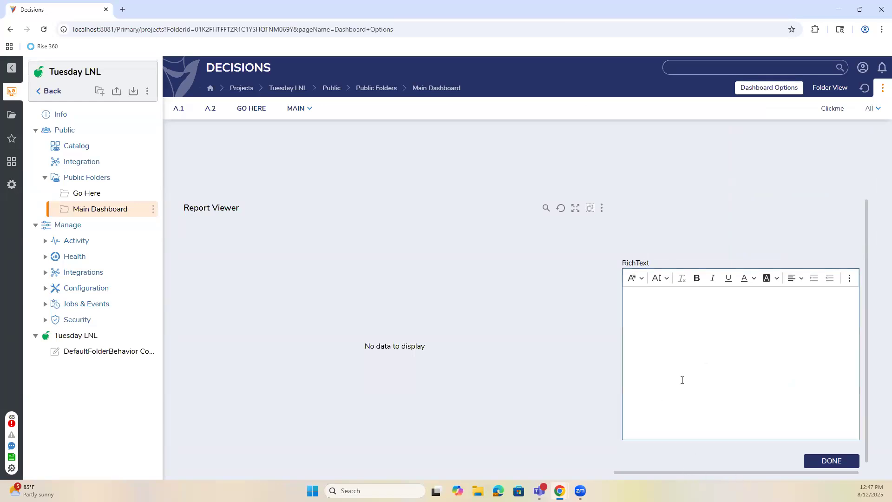
pyautogui.click(862, 68)
pyautogui.click(725, 178)
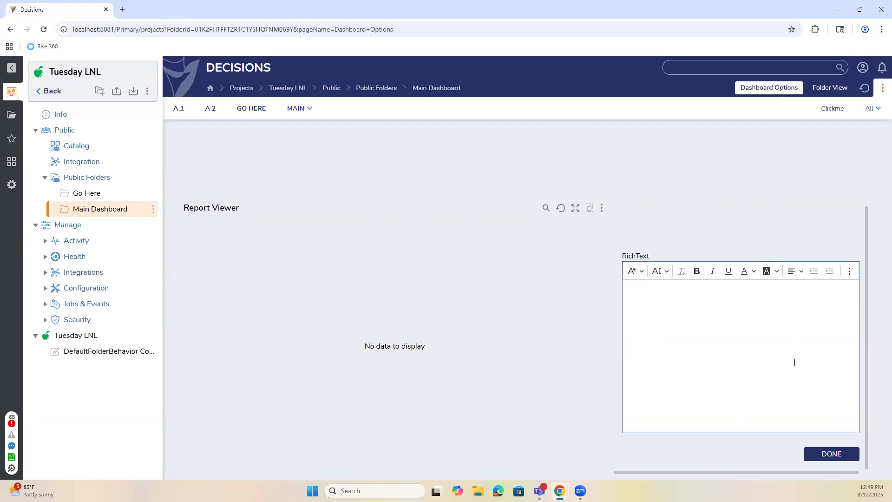
pyautogui.moveTo(737, 473); pyautogui.dragTo(774, 474)
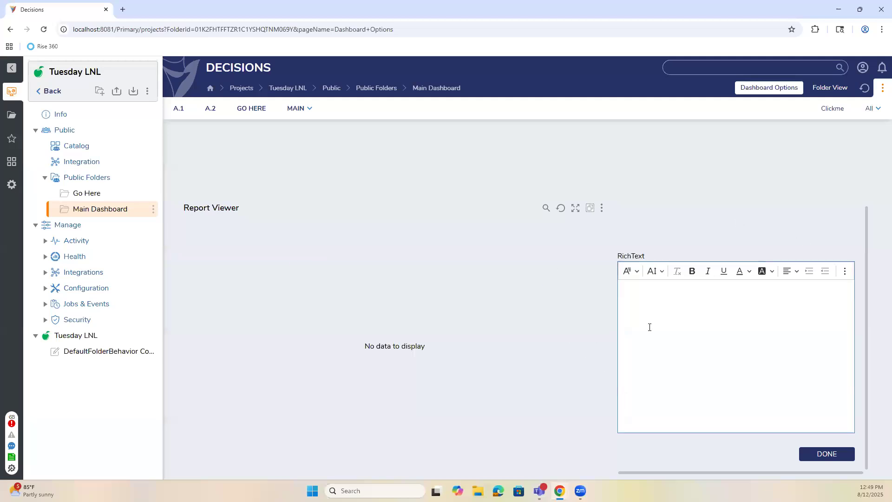
pyautogui.moveTo(671, 470); pyautogui.dragTo(609, 378)
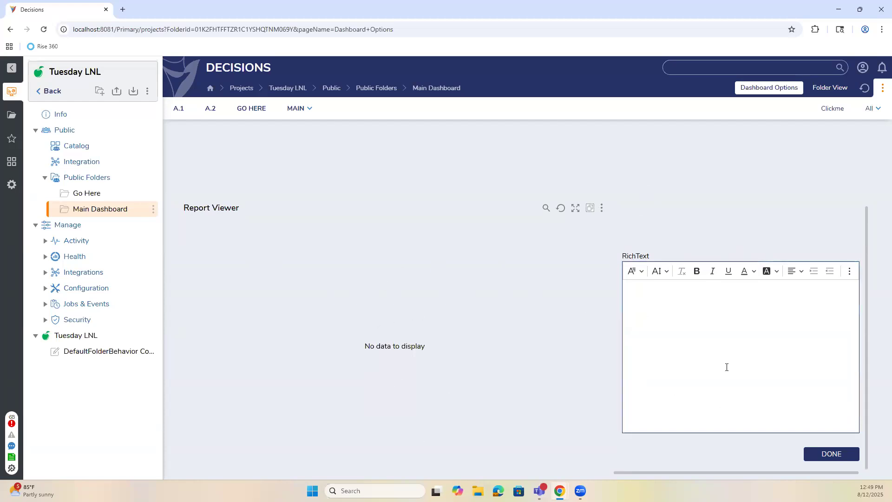
# Submit the RichText form empty to trigger the required error, then submit it with text.
pyautogui.click(827, 454)
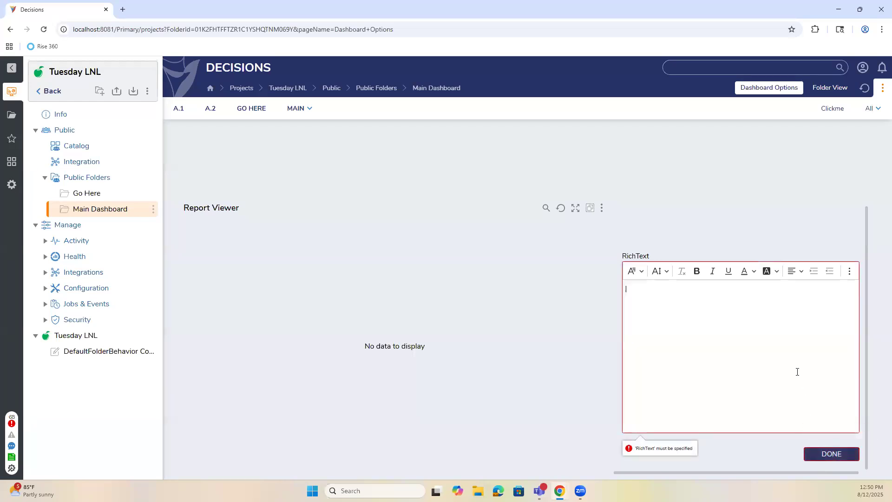
pyautogui.click(829, 454)
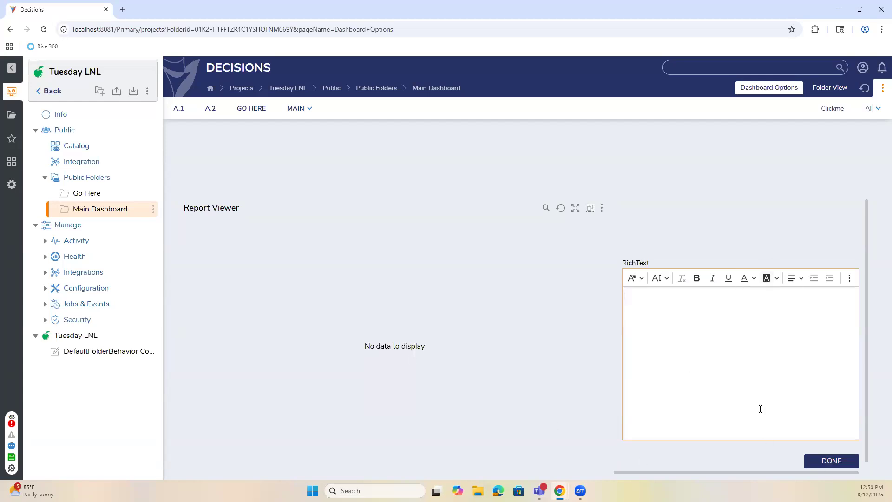
pyautogui.click(839, 467)
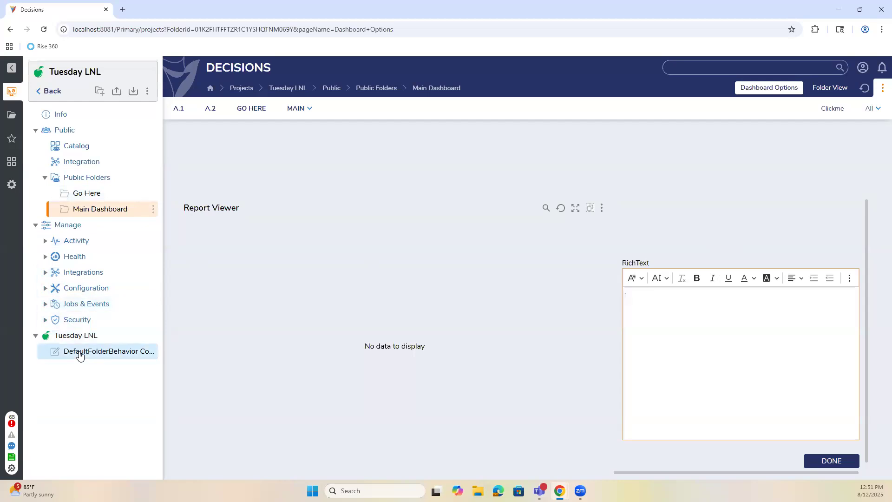
# Navigate back through the projects list into the Tuesday LNL project folder.
pyautogui.click(80, 355)
pyautogui.click(48, 92)
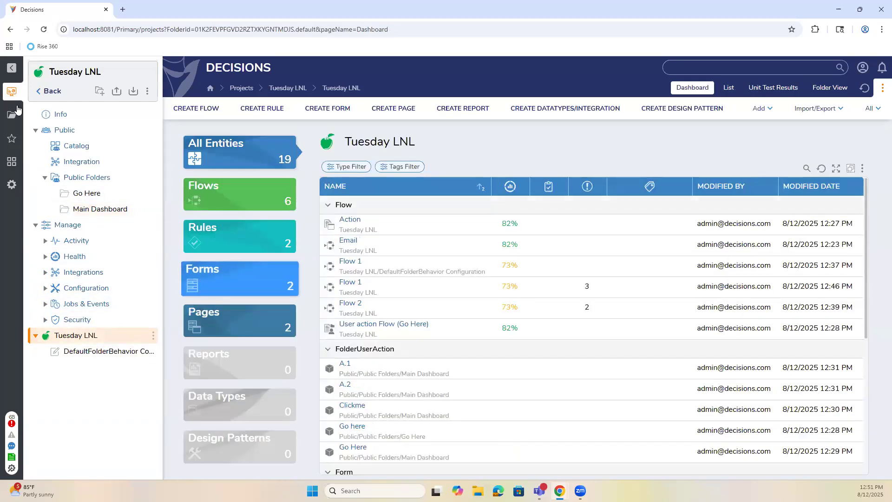
pyautogui.click(48, 91)
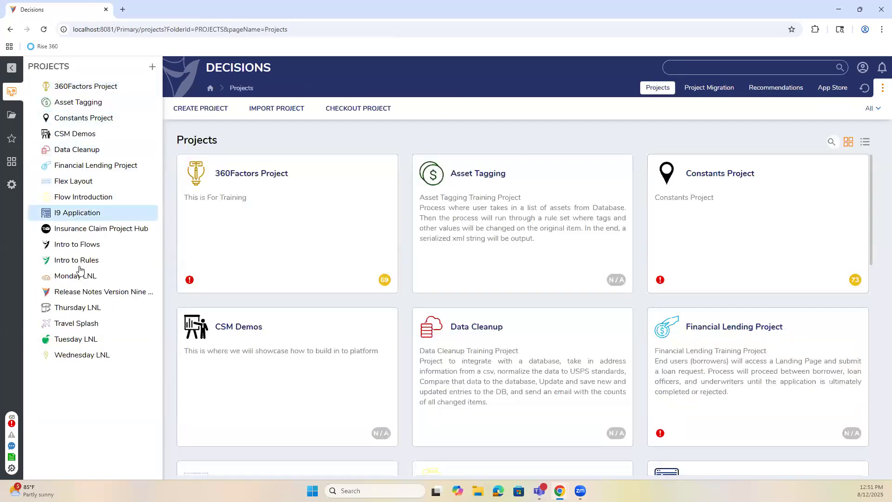
pyautogui.click(89, 342)
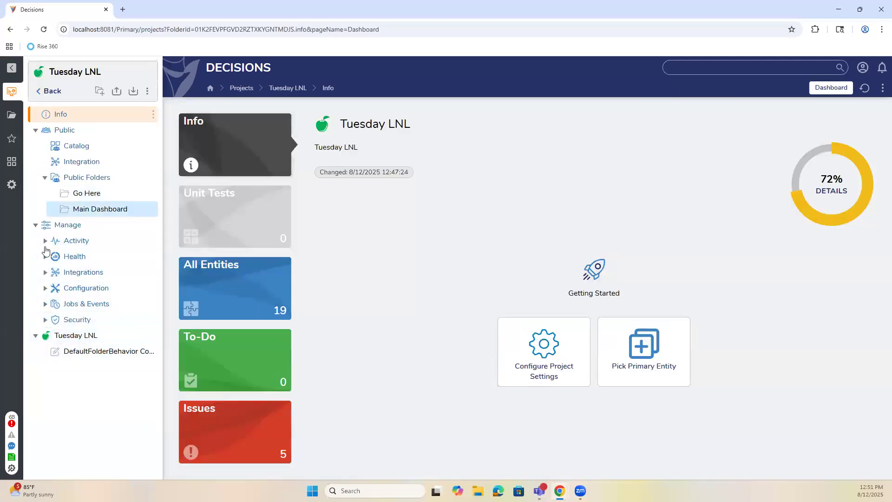
pyautogui.click(91, 336)
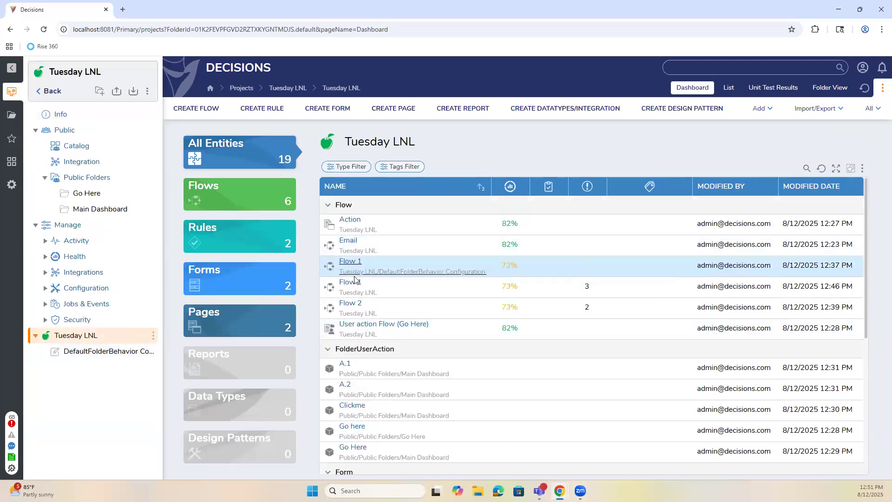
# Open Flow 1 and launch the designer for its Rich Text Form step.
pyautogui.click(353, 282)
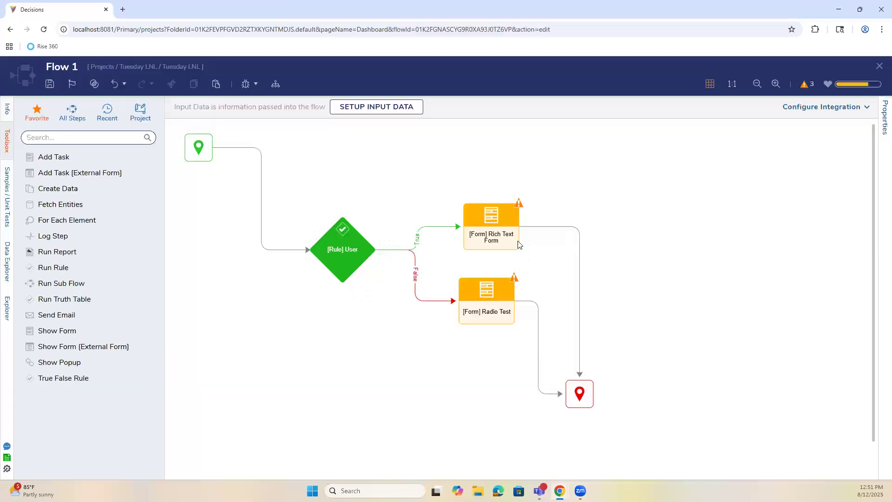
pyautogui.click(509, 239)
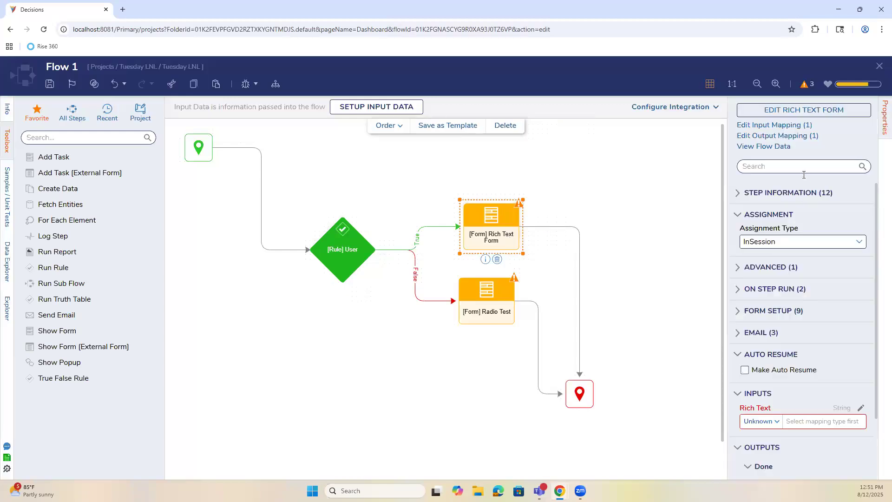
pyautogui.click(810, 114)
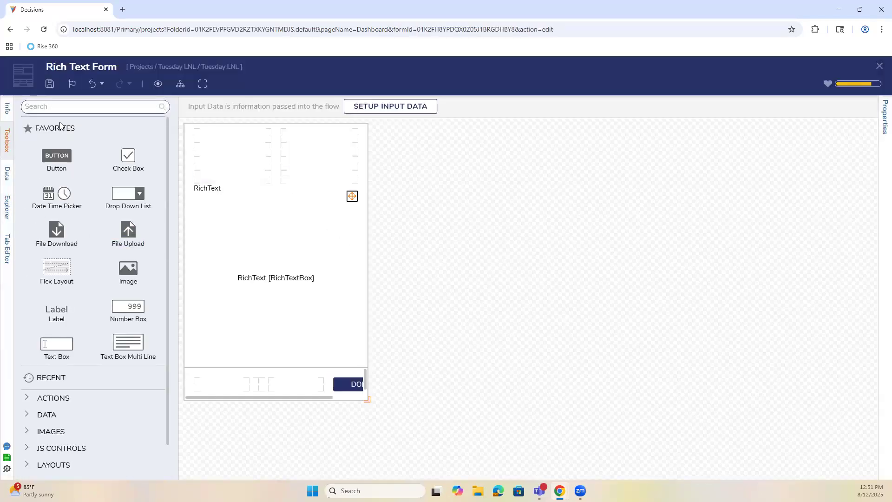
# Search the toolbox for 'advanced' and place a Data Grid (Advanced) at the top of the form.
pyautogui.click(75, 105)
pyautogui.write('advanced')
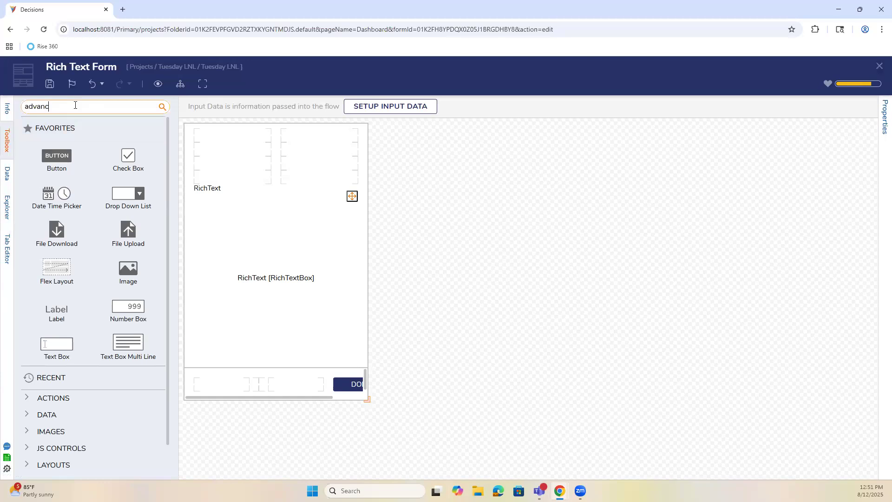
pyautogui.moveTo(53, 136); pyautogui.dragTo(325, 134)
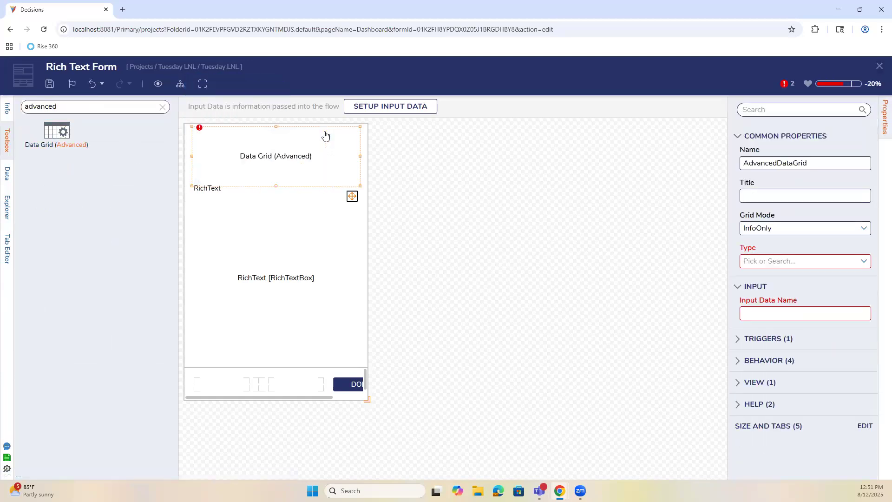
pyautogui.click(862, 229)
pyautogui.click(459, 230)
pyautogui.click(277, 135)
# Set the grid's type to Account and input data name to 'account', then open its report.
pyautogui.click(862, 260)
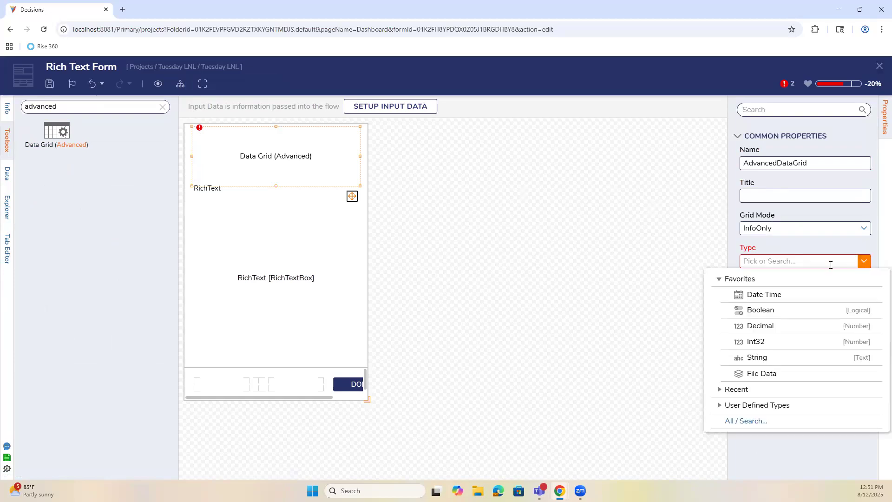
pyautogui.click(721, 390)
pyautogui.click(719, 406)
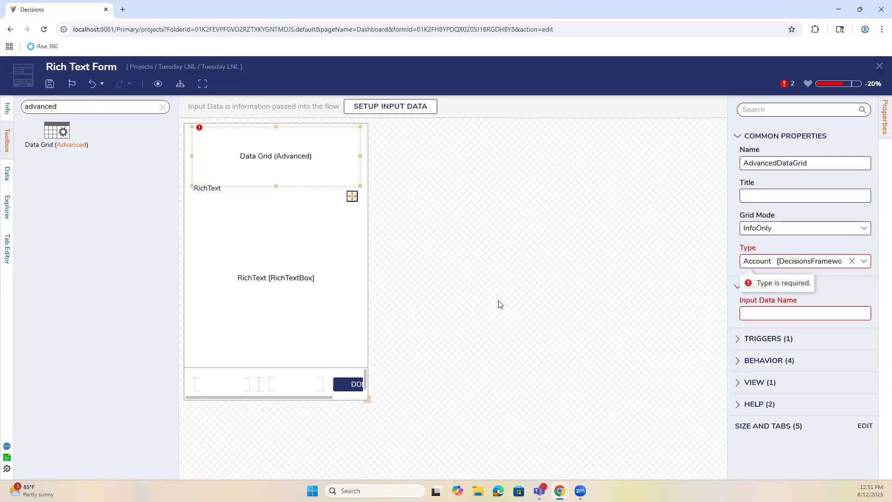
pyautogui.click(766, 333)
pyautogui.write('a')
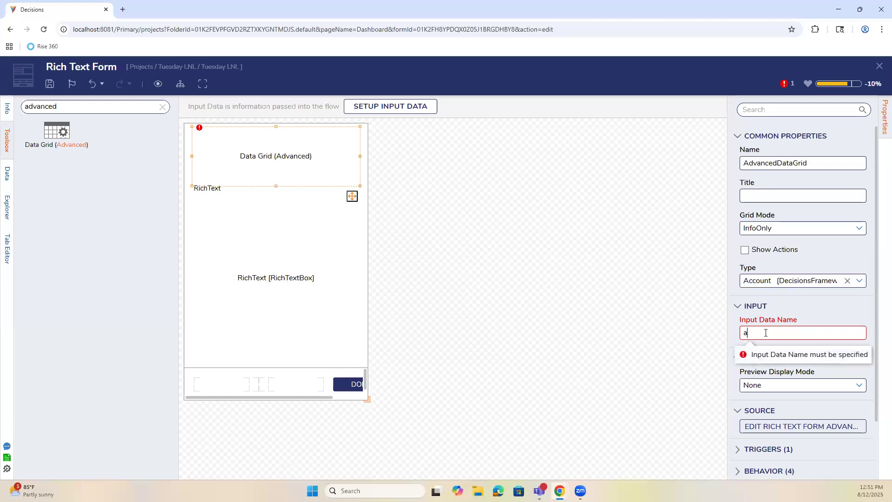
pyautogui.write('ccount')
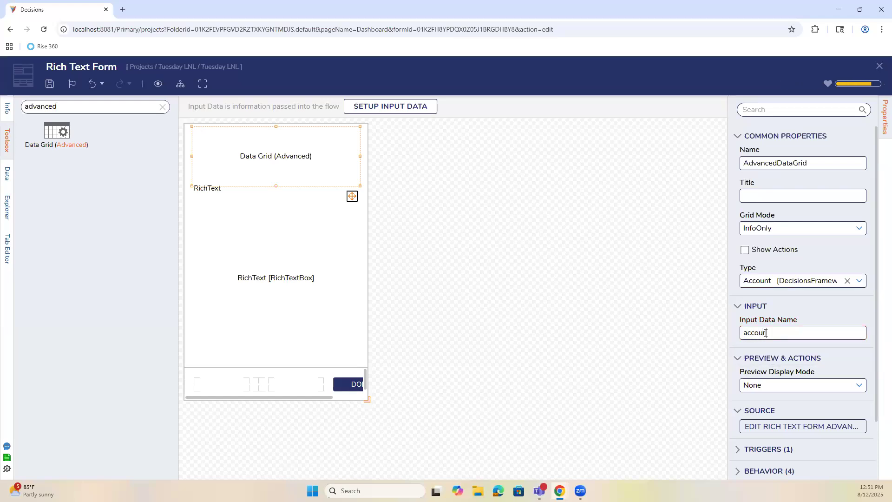
pyautogui.click(811, 425)
pyautogui.click(285, 156)
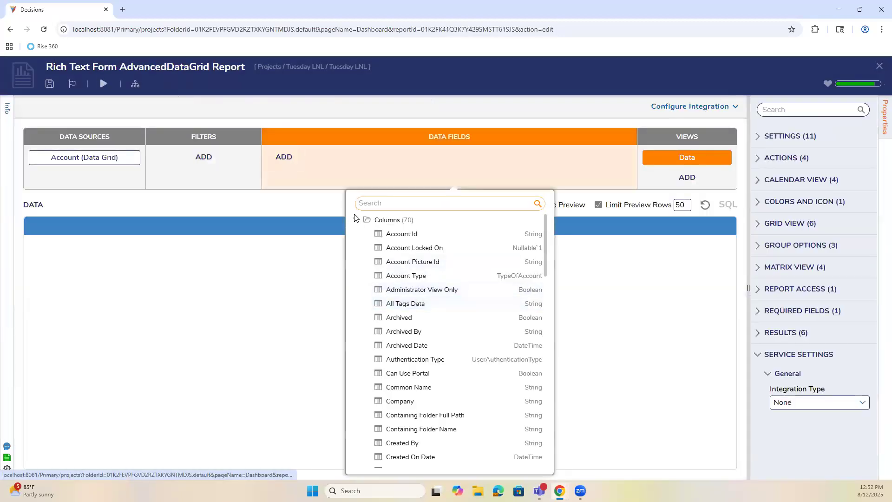
# Add a CustomActionsField calculated column to the report's data fields.
pyautogui.click(355, 221)
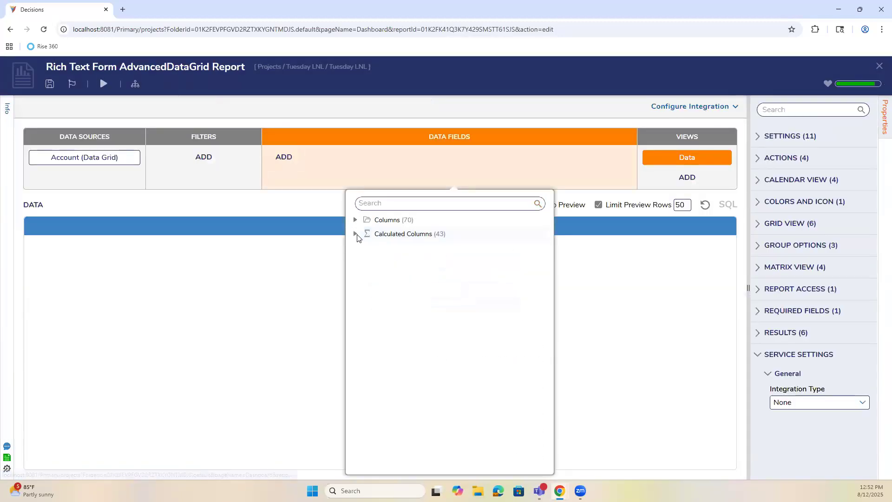
pyautogui.click(355, 233)
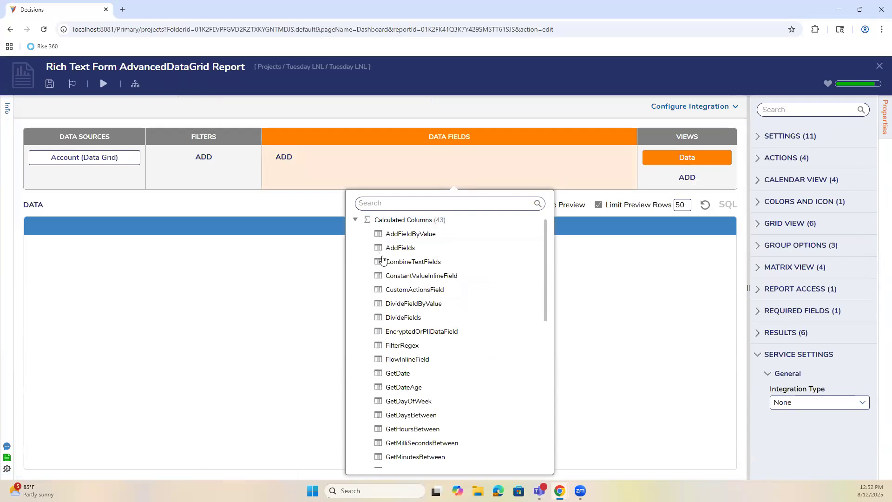
pyautogui.click(427, 290)
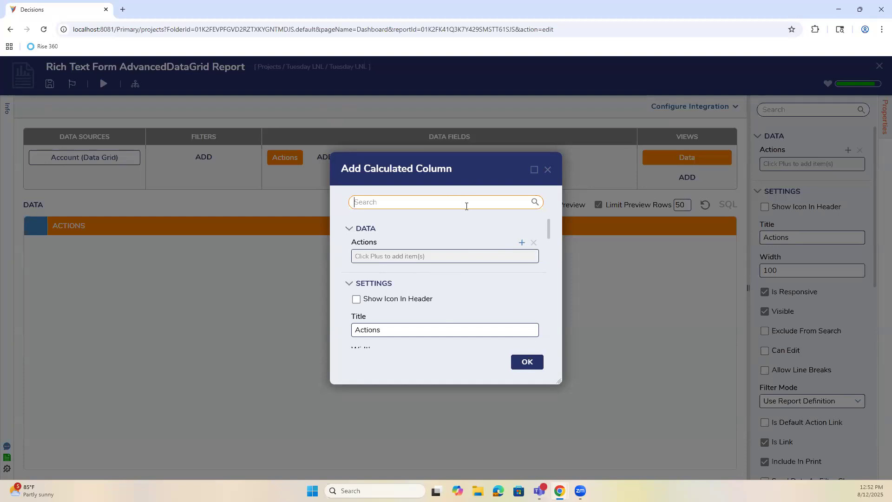
# Create a 'Do This' action with the 004-raft-2 icon in the Actions column and open it.
pyautogui.click(522, 243)
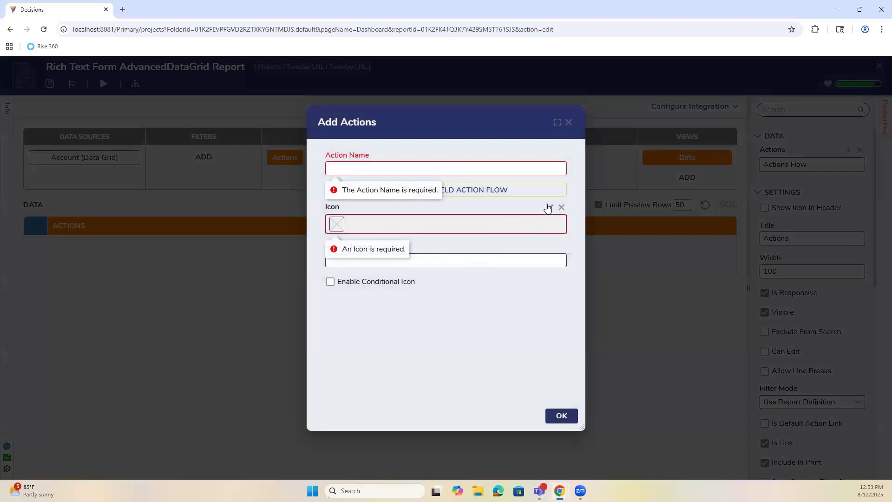
pyautogui.click(548, 207)
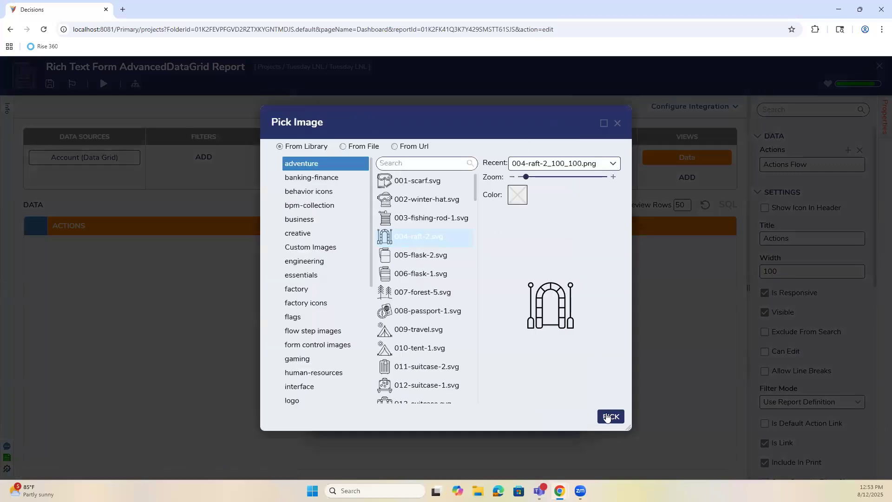
pyautogui.click(607, 417)
pyautogui.click(405, 163)
pyautogui.write('Do This')
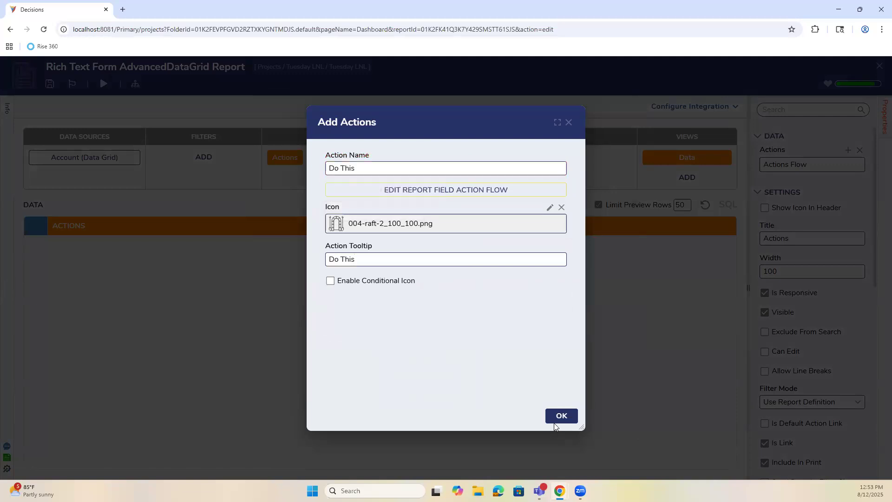
pyautogui.click(560, 417)
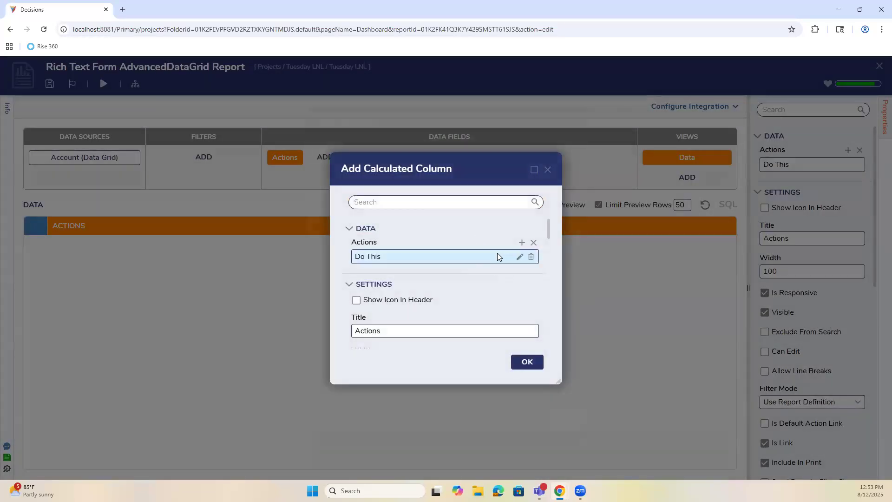
pyautogui.click(520, 256)
# In the Do This Report Field Action Flow, place the end step beside the start and save.
pyautogui.click(402, 188)
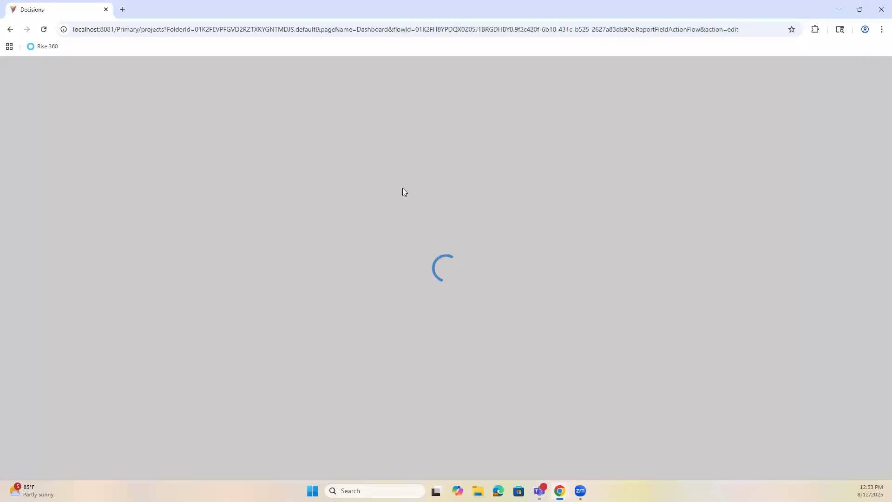
pyautogui.click(10, 250)
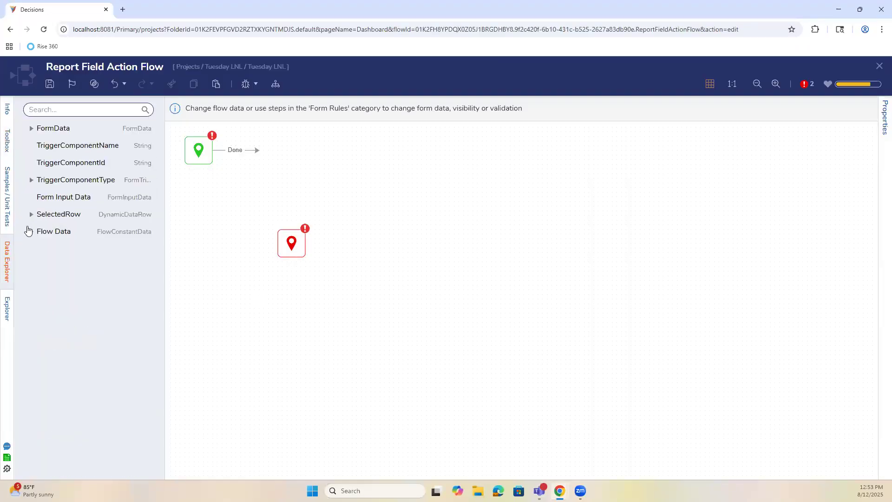
pyautogui.moveTo(291, 242); pyautogui.dragTo(578, 196)
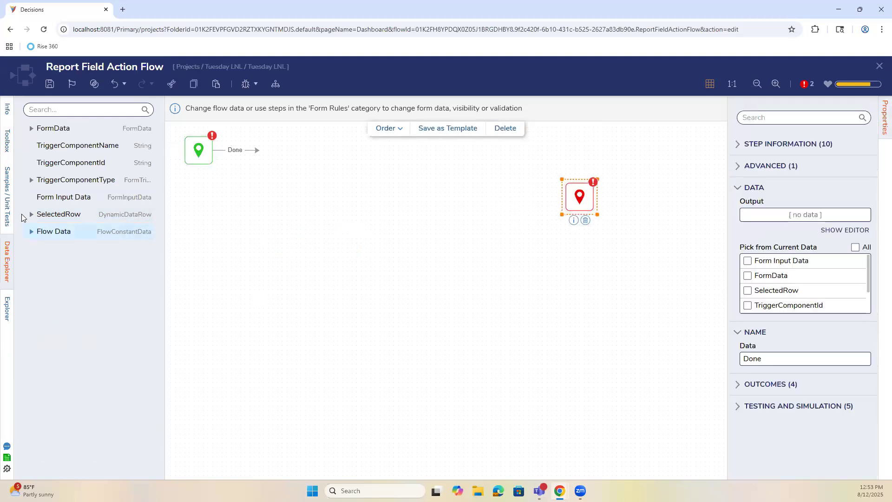
pyautogui.click(31, 215)
pyautogui.click(30, 215)
pyautogui.click(31, 129)
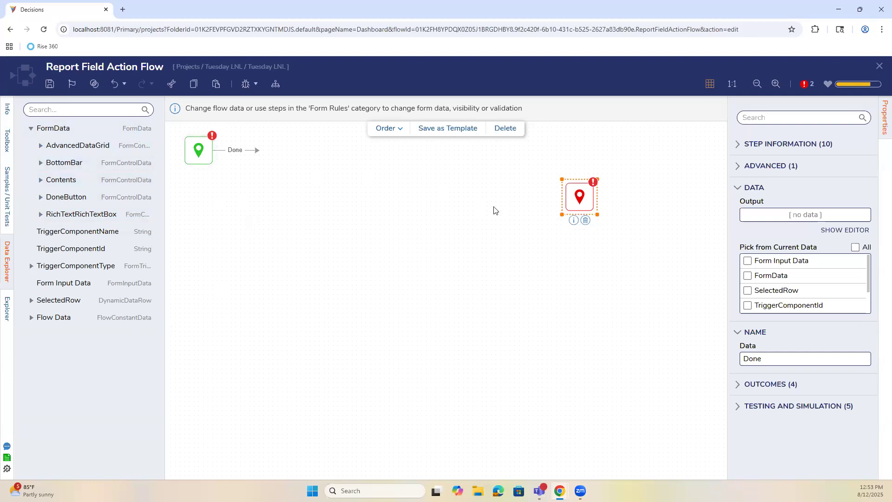
pyautogui.moveTo(583, 198); pyautogui.dragTo(392, 154)
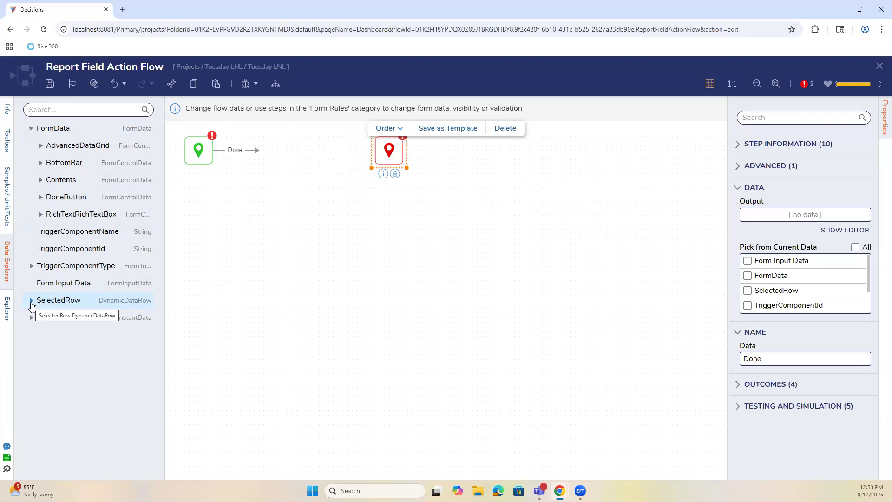
pyautogui.click(31, 128)
pyautogui.click(49, 84)
pyautogui.click(562, 313)
# Close Edit Actions, OK the Actions column, save the AdvancedDataGrid report, and select the RichText box.
pyautogui.click(879, 66)
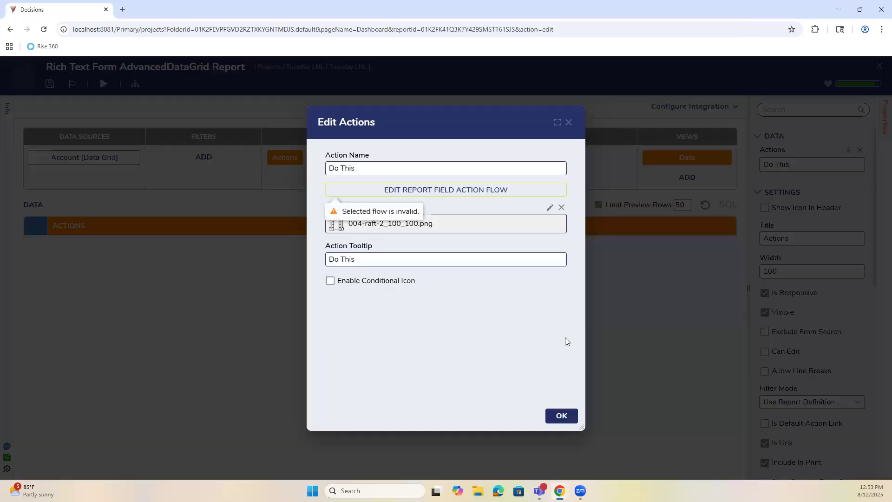
pyautogui.click(569, 123)
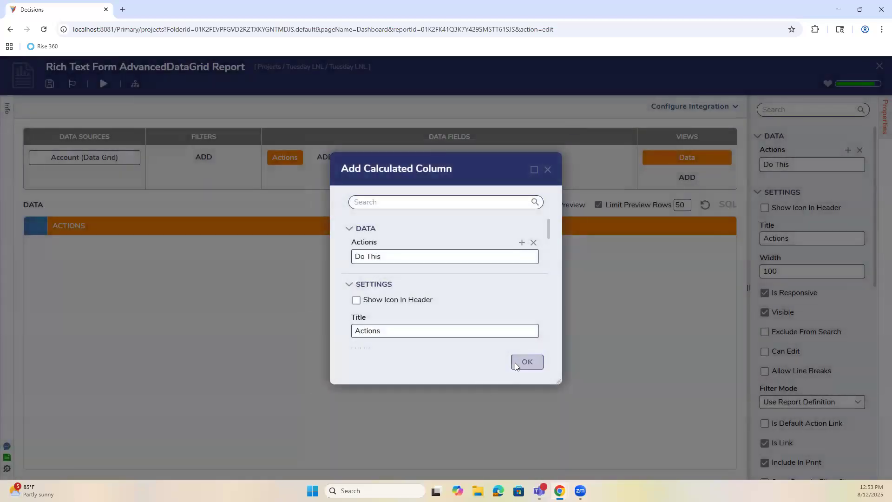
pyautogui.click(515, 363)
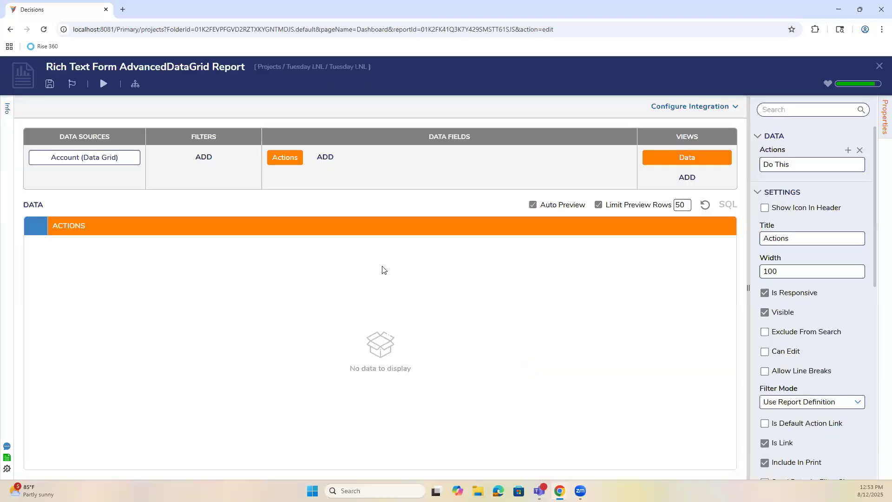
pyautogui.click(879, 67)
pyautogui.click(562, 316)
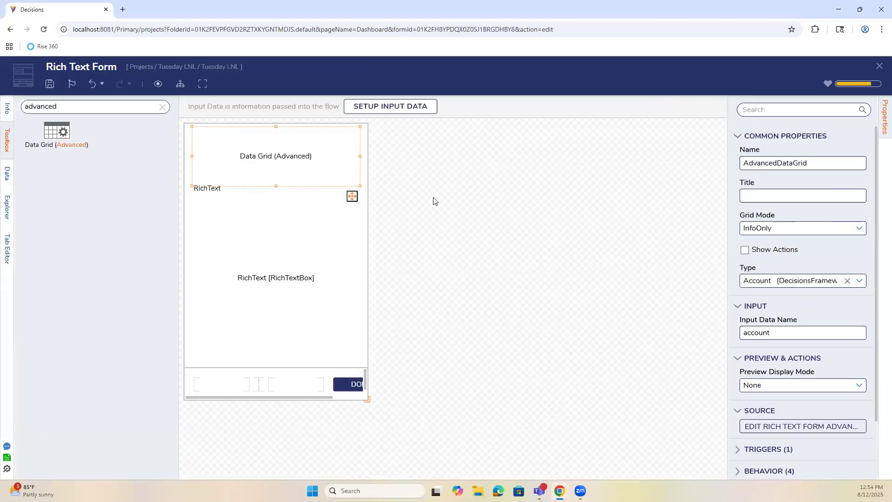
pyautogui.click(312, 262)
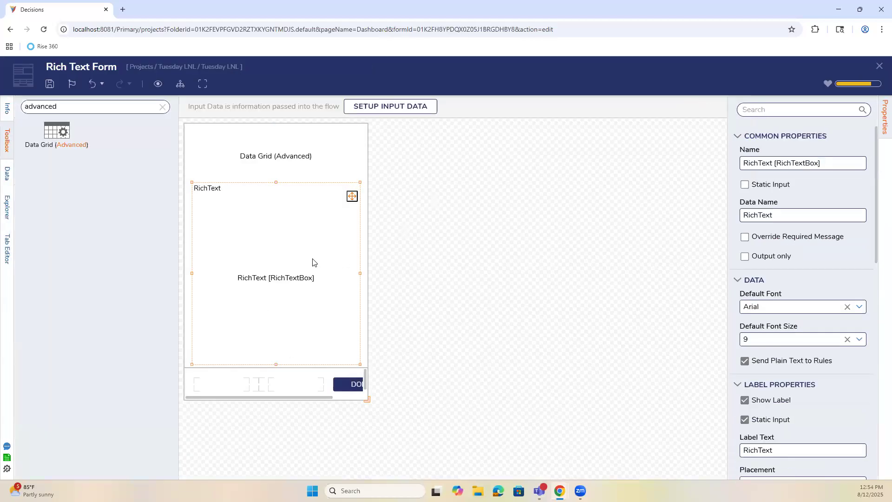